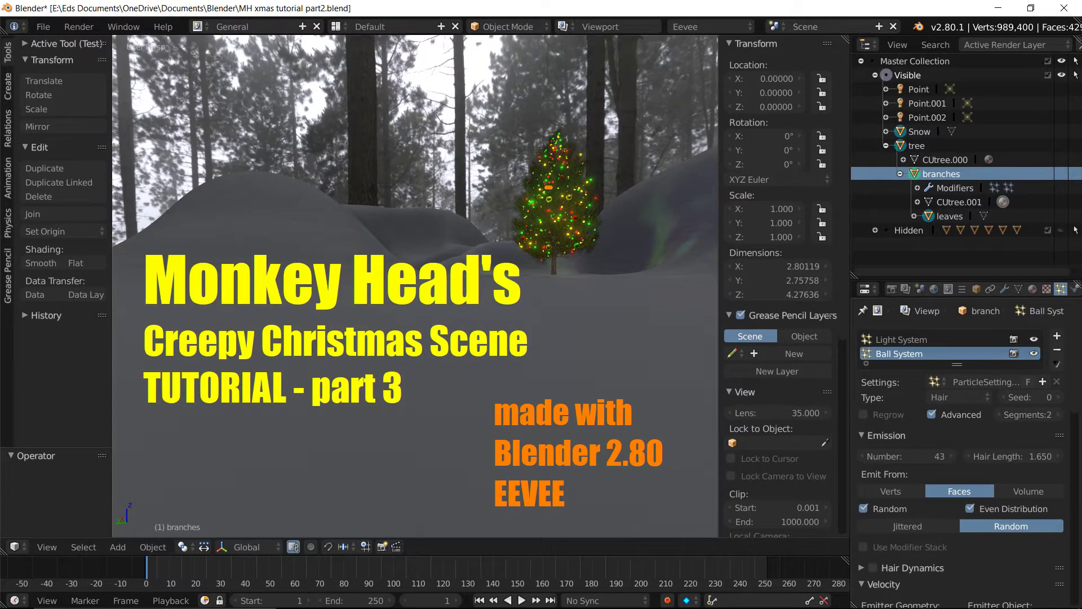
Zoom in and orbit around the lit Christmas tree, then zoom out to frame it centred
drag(539, 195, 555, 199)
mouse_move(569, 183)
mouse_down()
mouse_move(554, 195)
mouse_move(577, 196)
mouse_move(553, 226)
mouse_move(577, 216)
mouse_up()
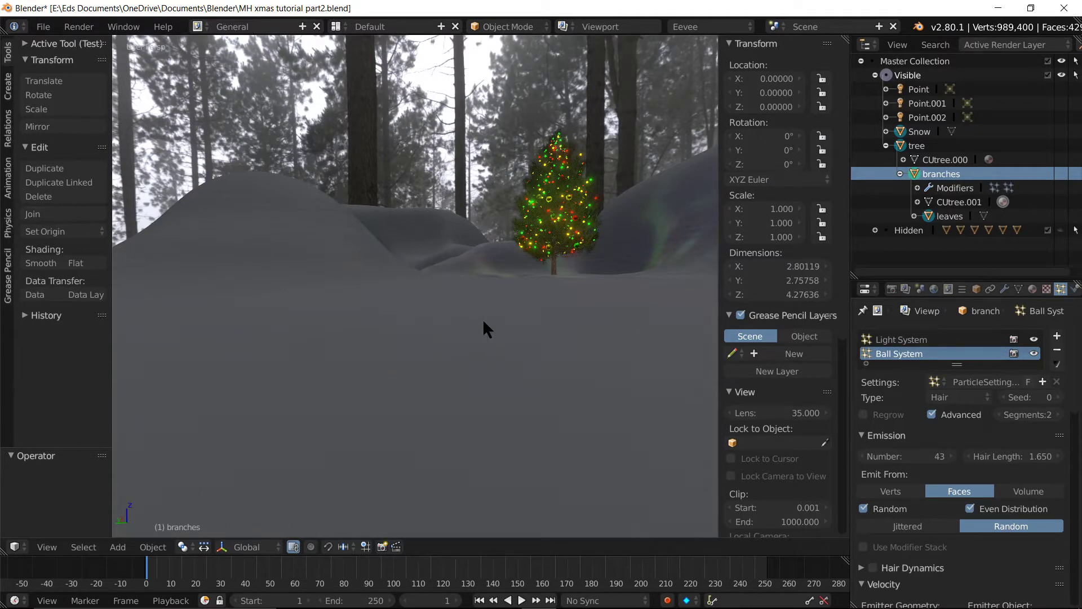
scroll(620, 200, up, 2)
scroll(620, 200, up, 3)
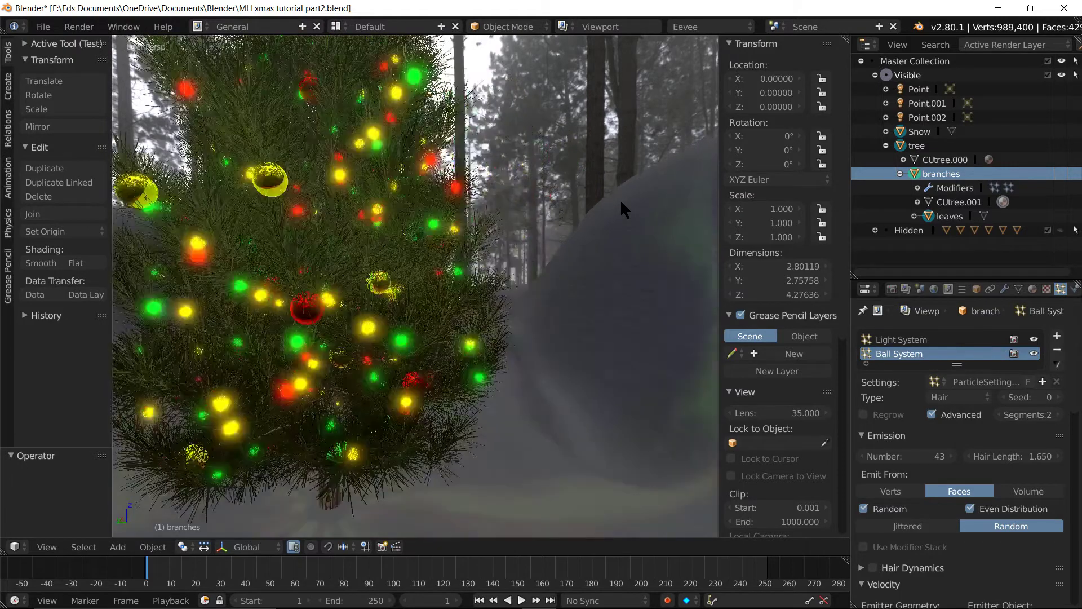
scroll(620, 199, up, 2)
mouse_move(620, 198)
middle_down()
mouse_move(466, 322)
mouse_move(436, 375)
middle_up()
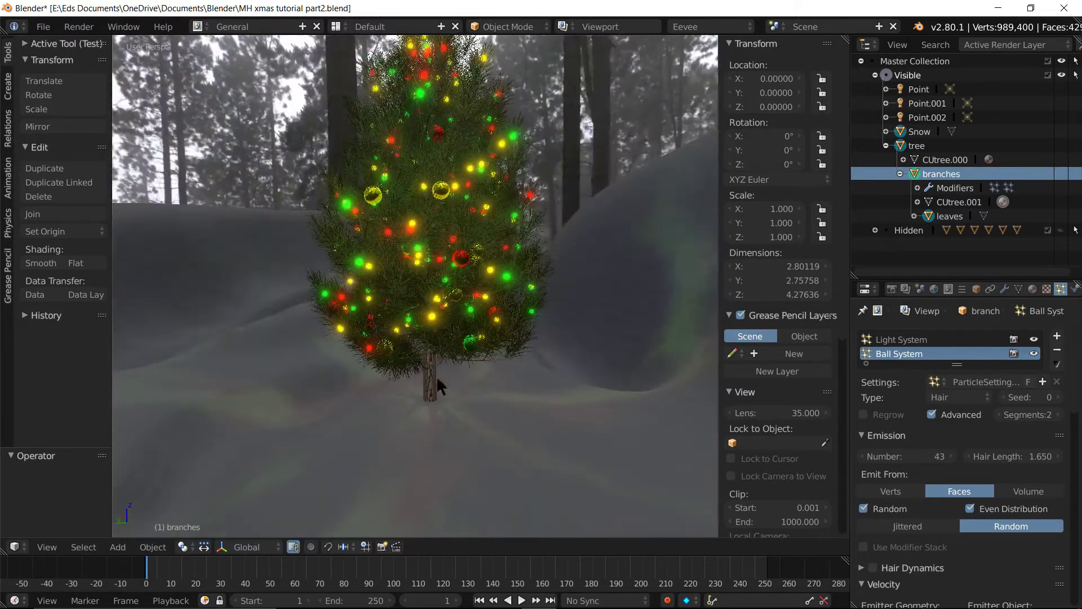
scroll(415, 357, down, 2)
scroll(471, 244, down, 1)
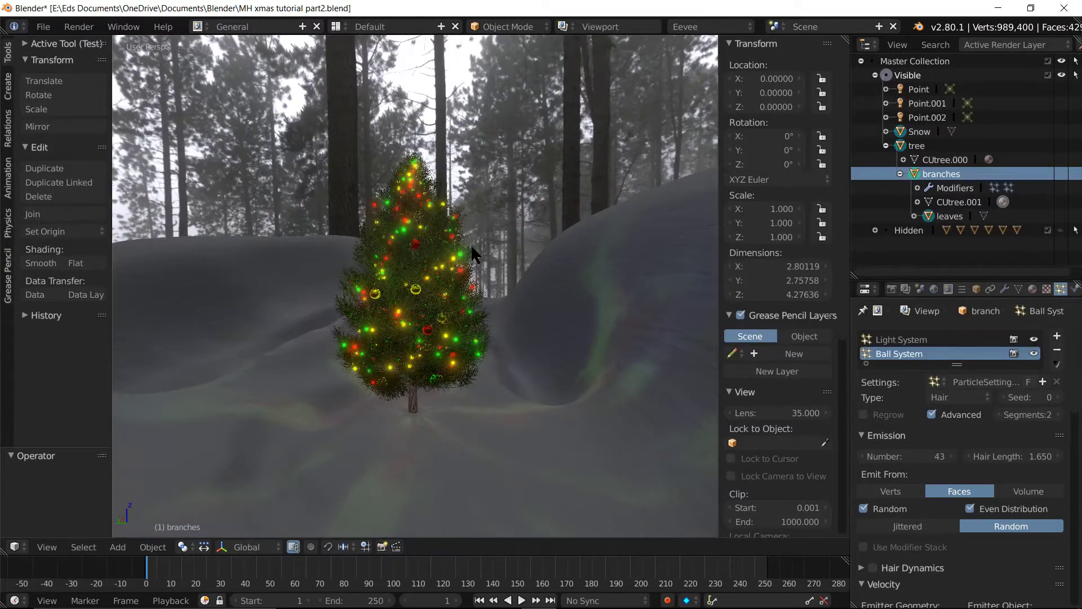
Collapse the Visible collection and add a new collection inside Master Collection
click(875, 75)
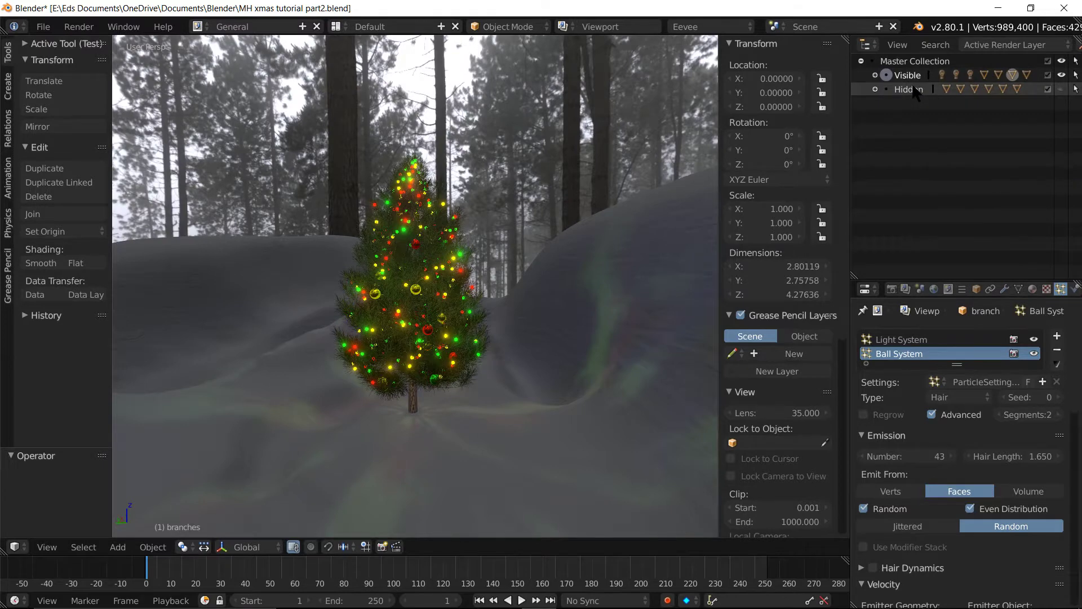
click(909, 62)
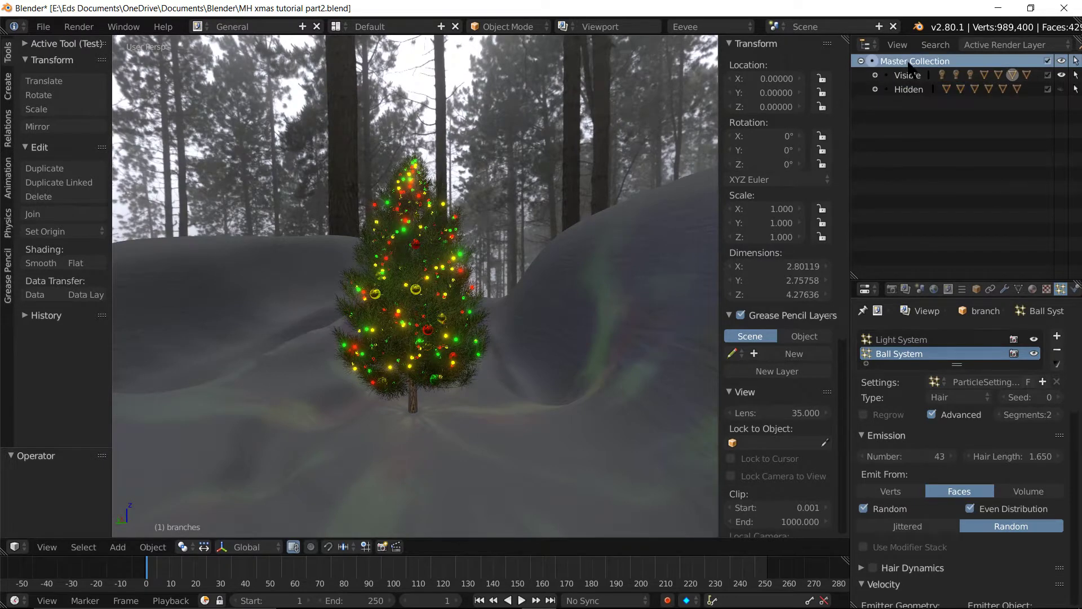
right_click(908, 63)
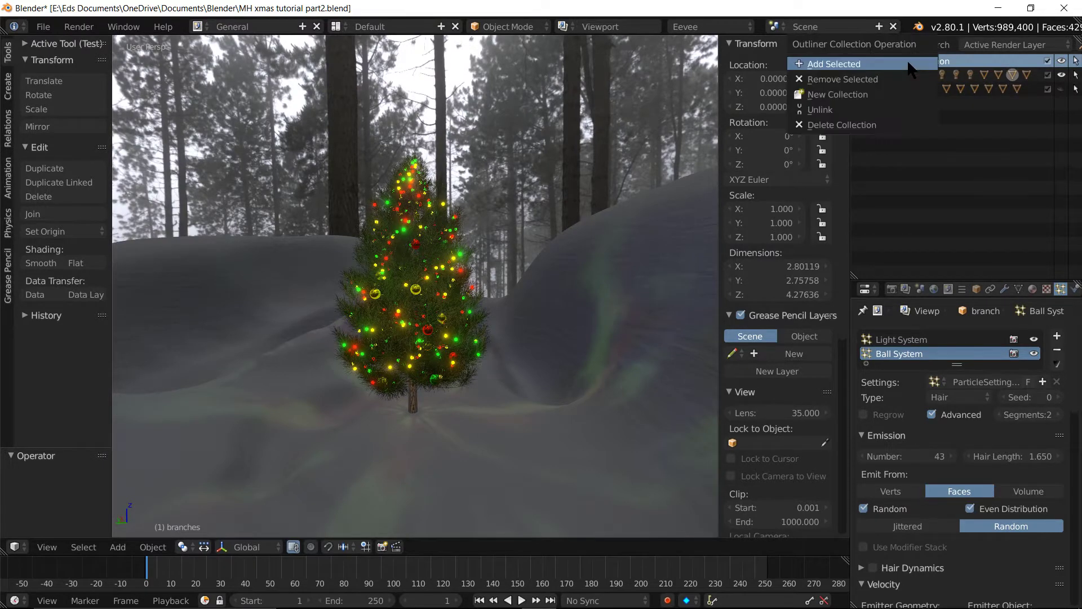
click(857, 95)
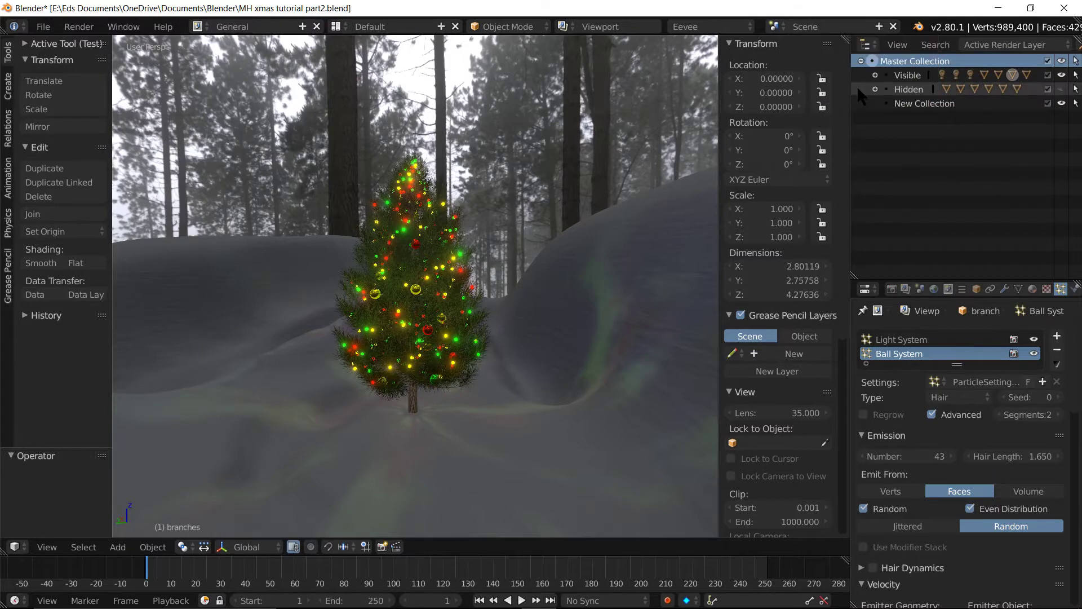
Rename the new collection to 'Temp'
click(940, 106)
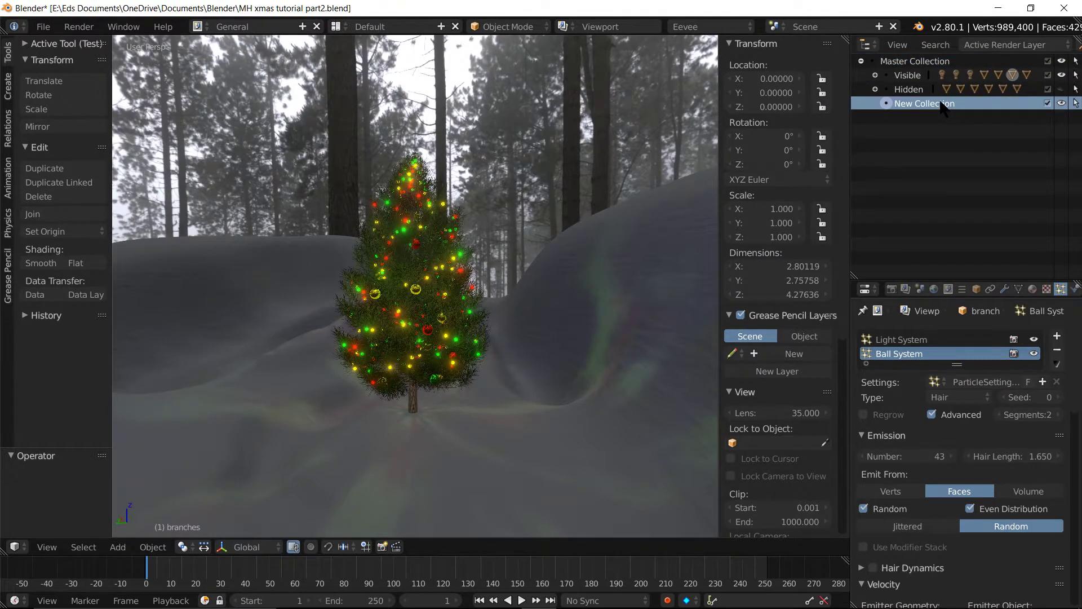
double_click(942, 104)
text(T)
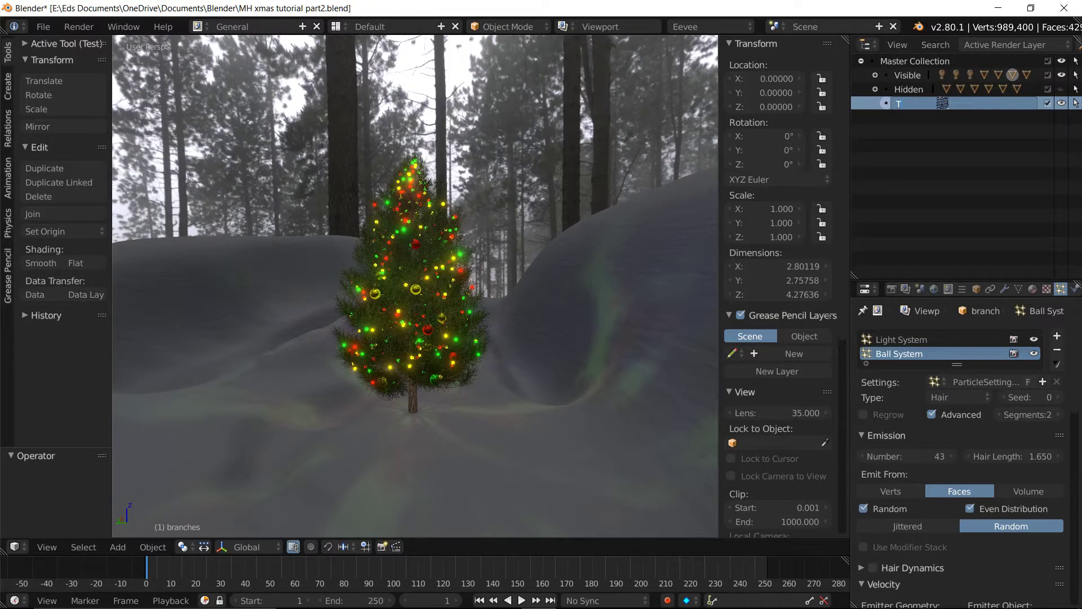
text(emp)
key(Return)
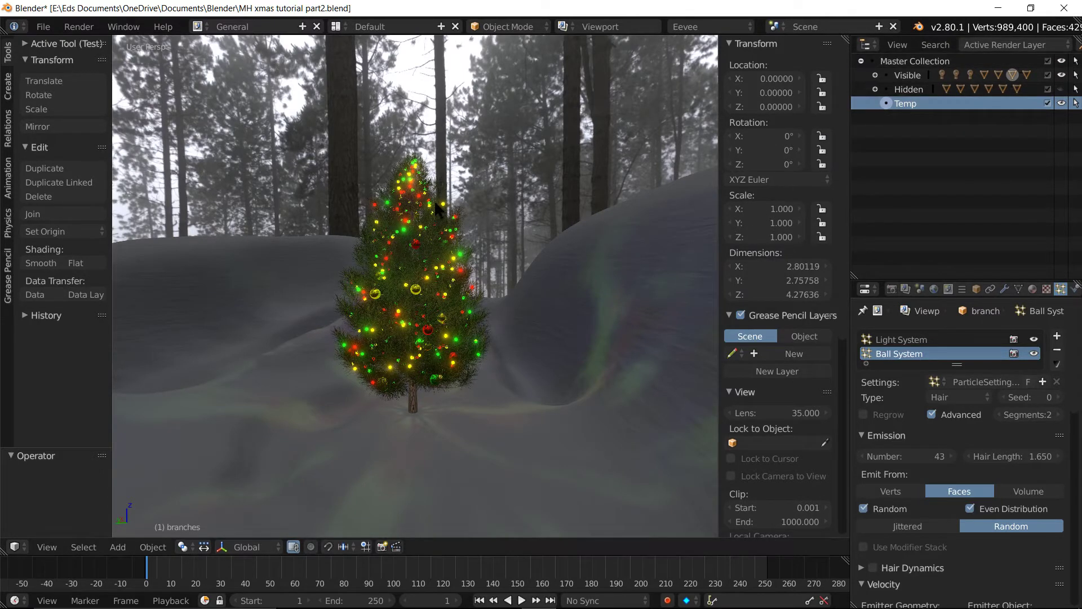
Switch to top orthographic view and zoom so the tree fills the viewport
key(KP_5)
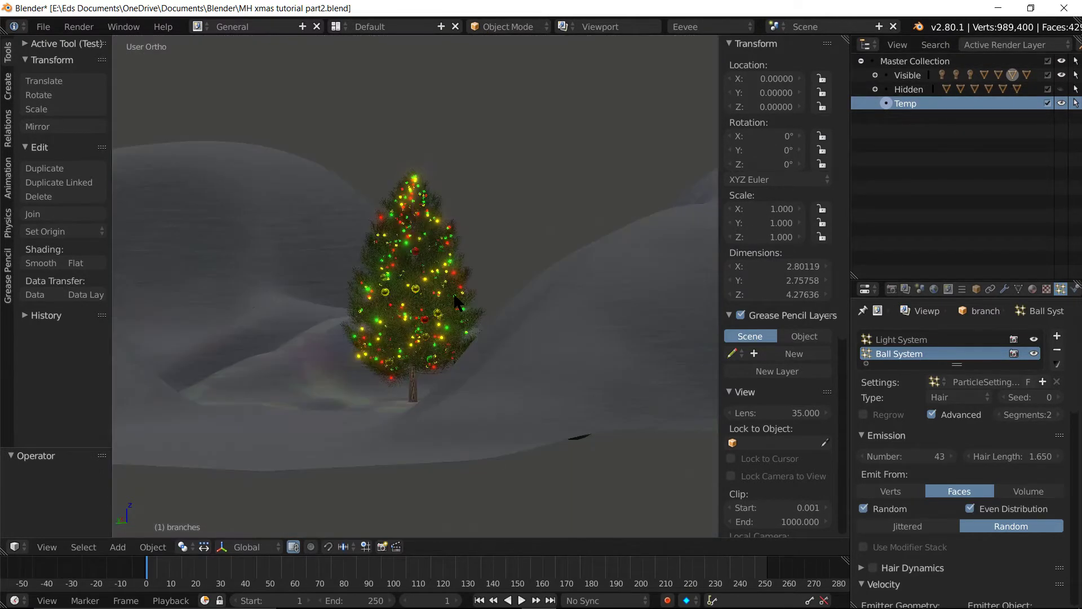
key(KP_7)
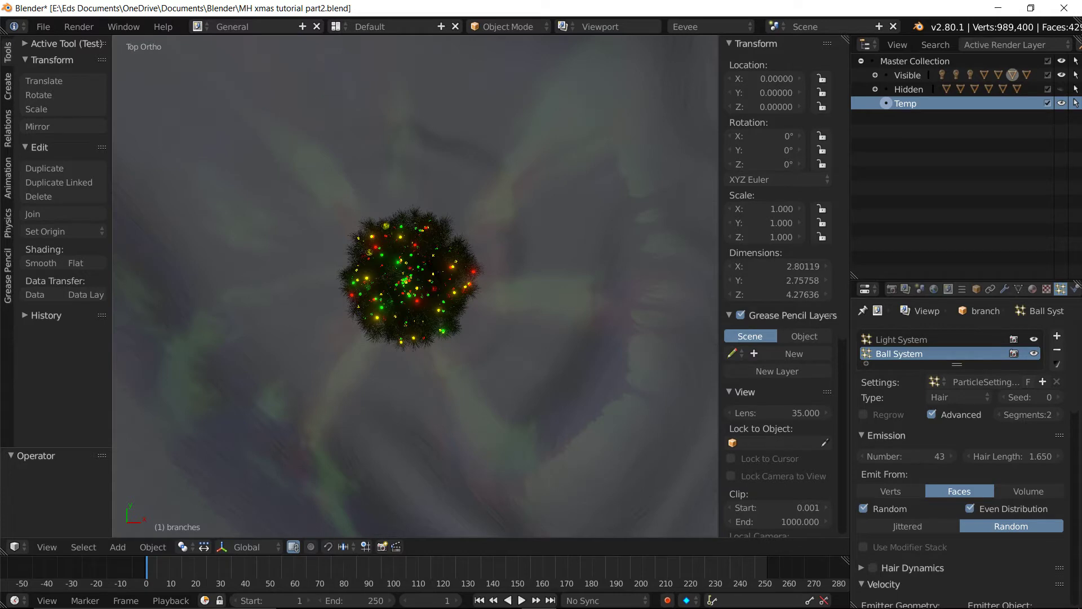
scroll(394, 291, up, 2)
scroll(395, 290, up, 1)
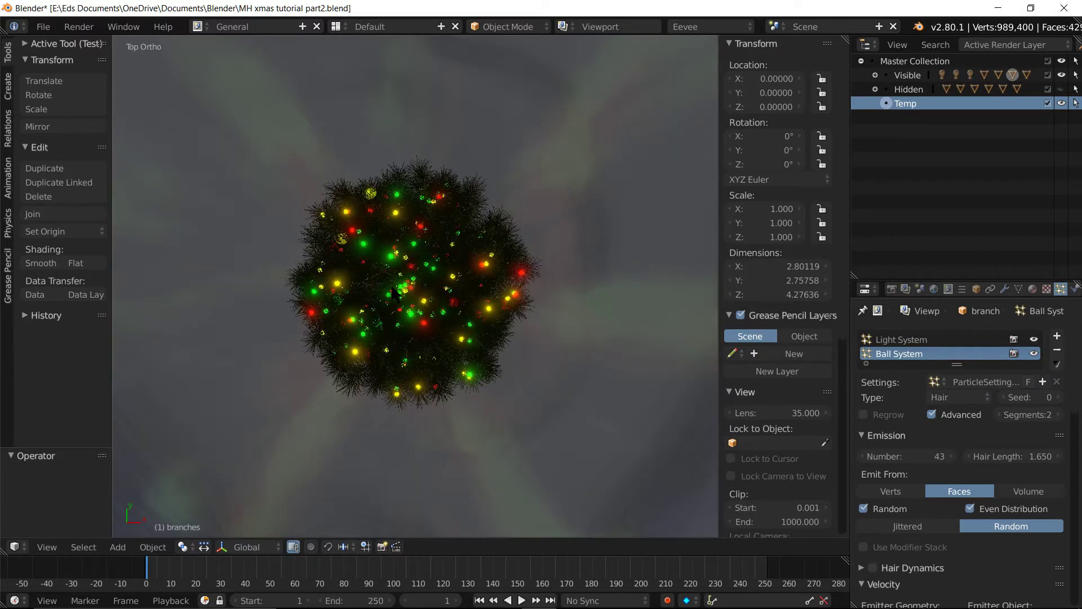
scroll(395, 291, up, 1)
scroll(784, 476, down, 3)
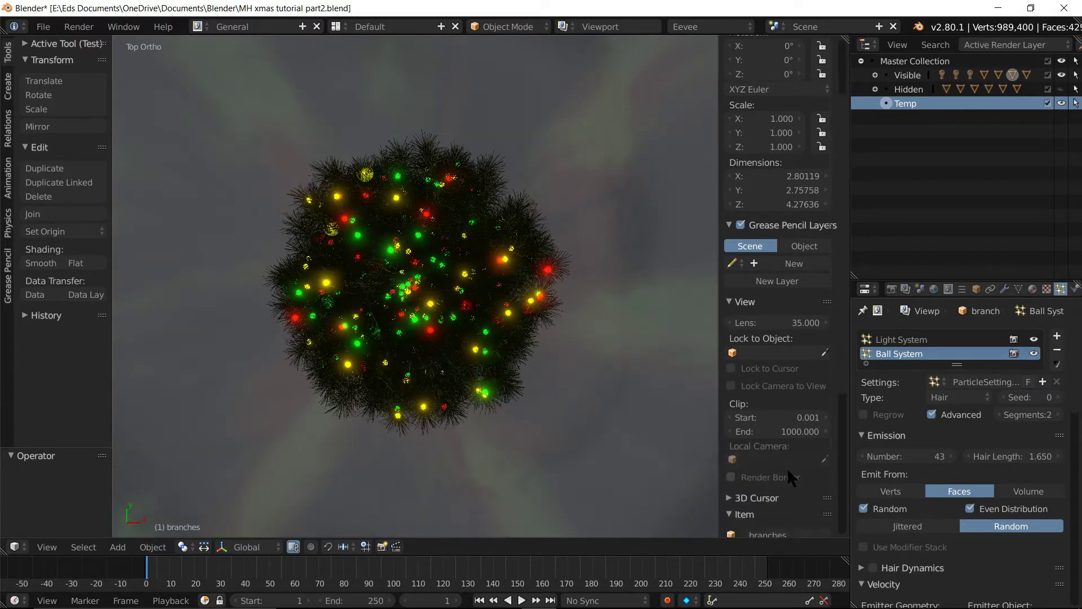
scroll(787, 468, down, 3)
scroll(780, 451, down, 3)
Uncheck Only Render in the Display section so the grid and overlays appear
click(744, 376)
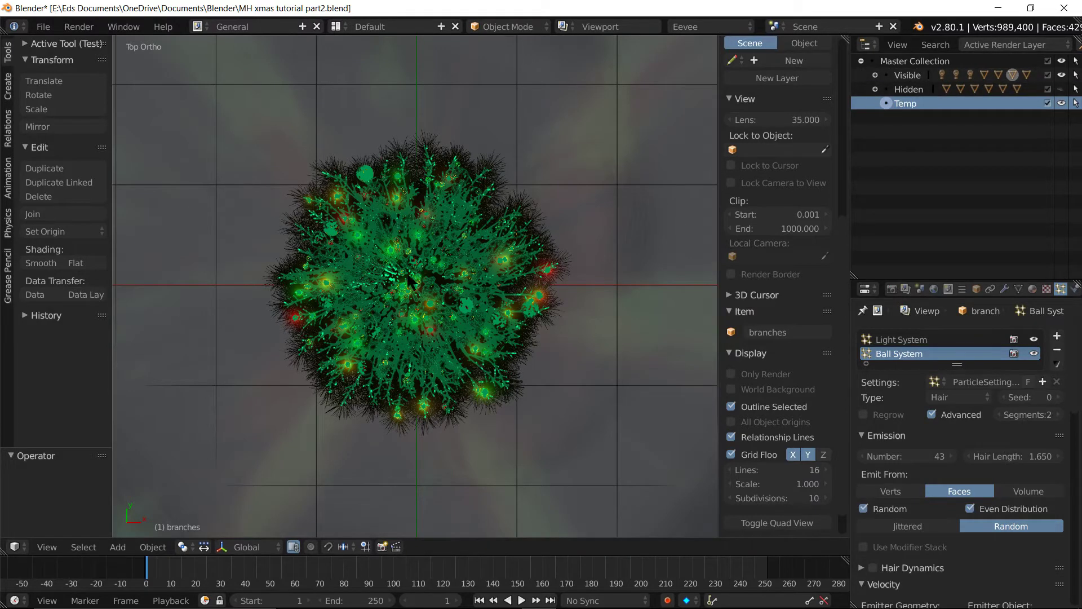
scroll(409, 279, up, 1)
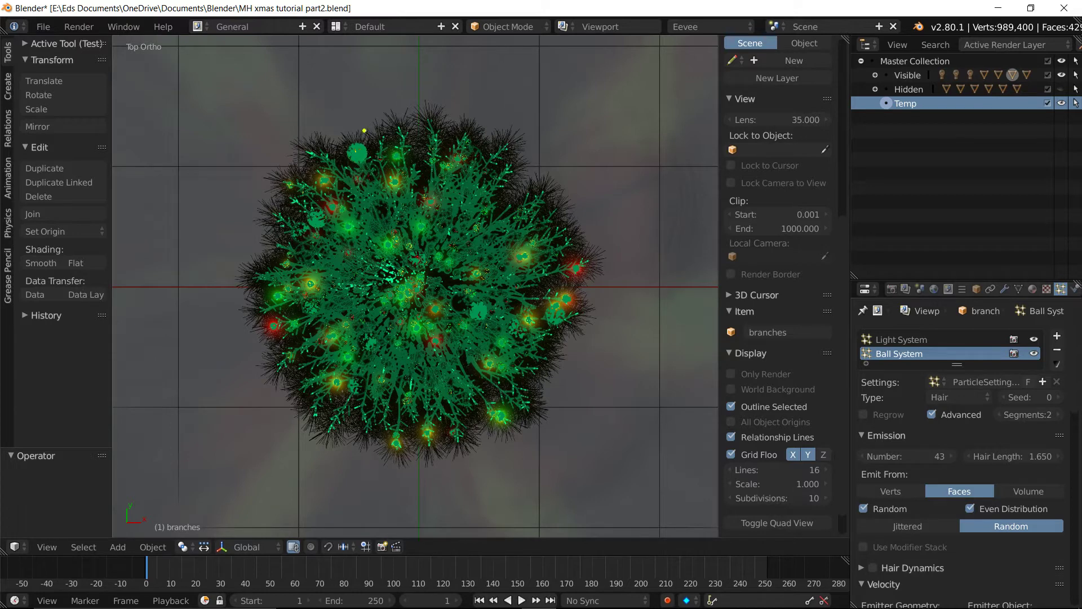
mouse_move(360, 135)
mouse_down()
mouse_move(345, 135)
mouse_move(261, 218)
mouse_move(257, 386)
mouse_move(473, 451)
mouse_move(601, 253)
mouse_move(426, 122)
mouse_move(346, 137)
mouse_up()
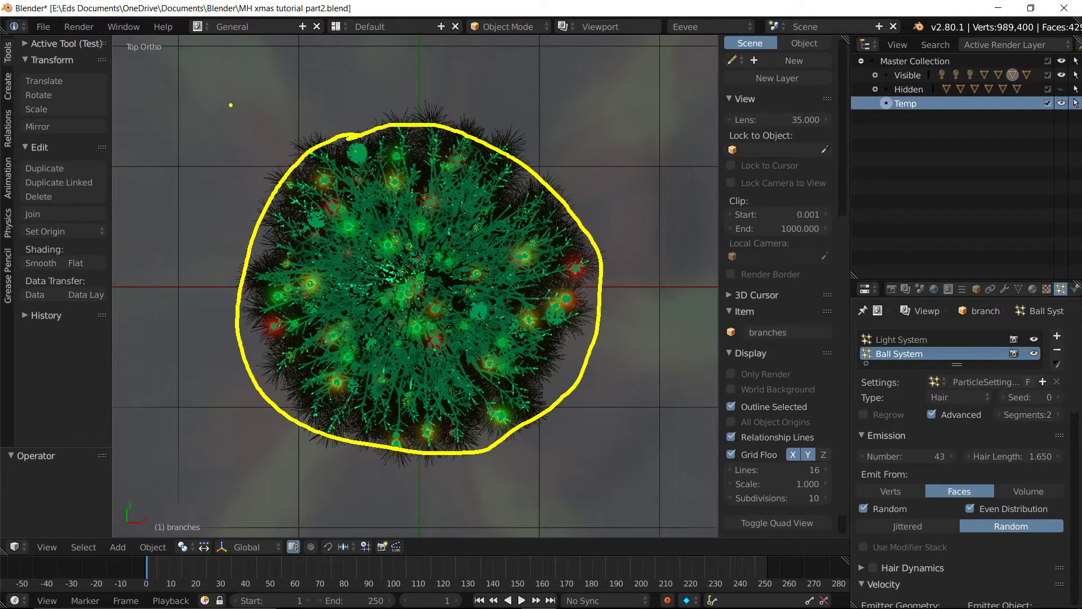
Type a note saying 'can leave this here for reference'
drag(198, 86, 197, 117)
text(you)
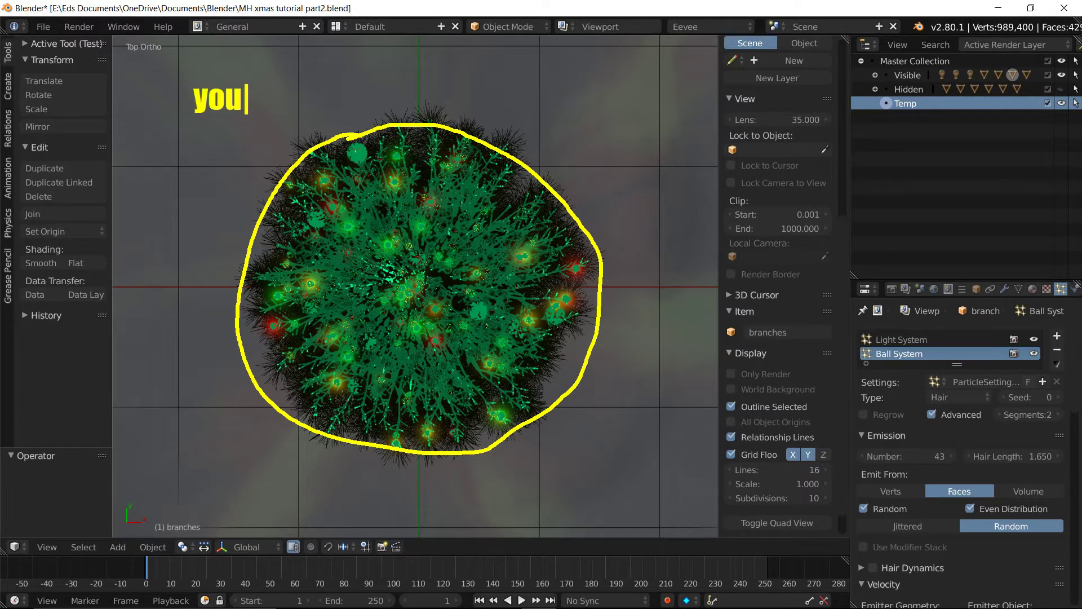
text(can)
key(BackSpace)
key(BackSpace)
key(BackSpace)
text(can leave th)
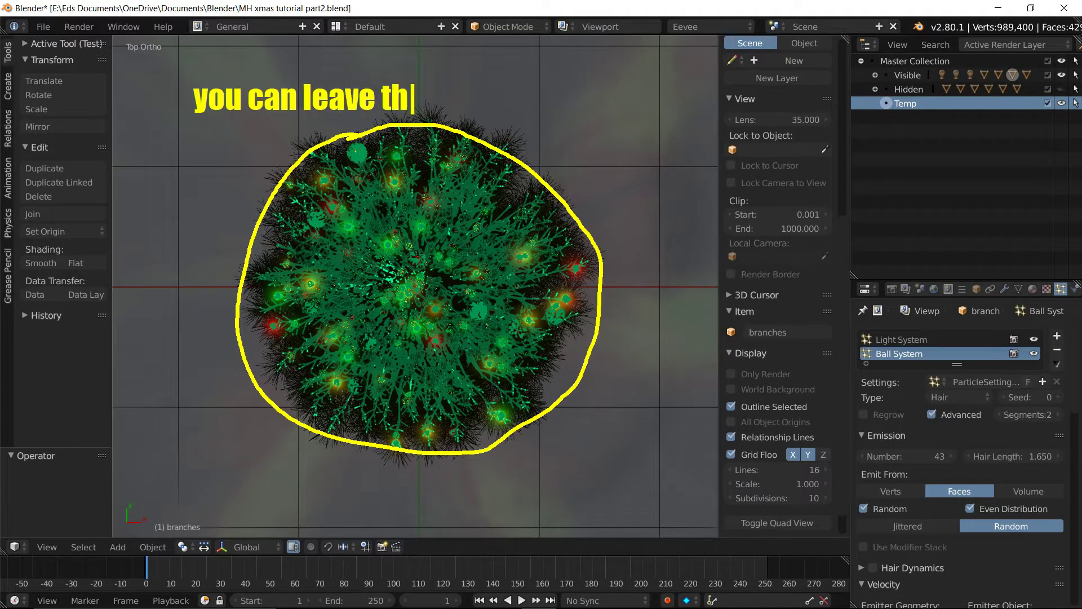
text(is)
text( here for refe)
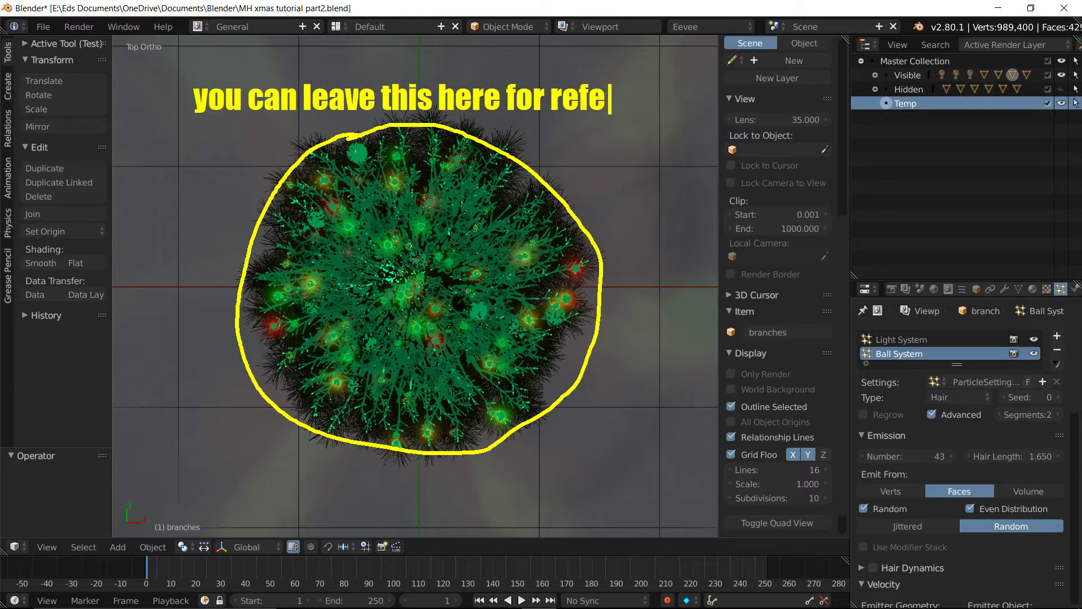
text(rence)
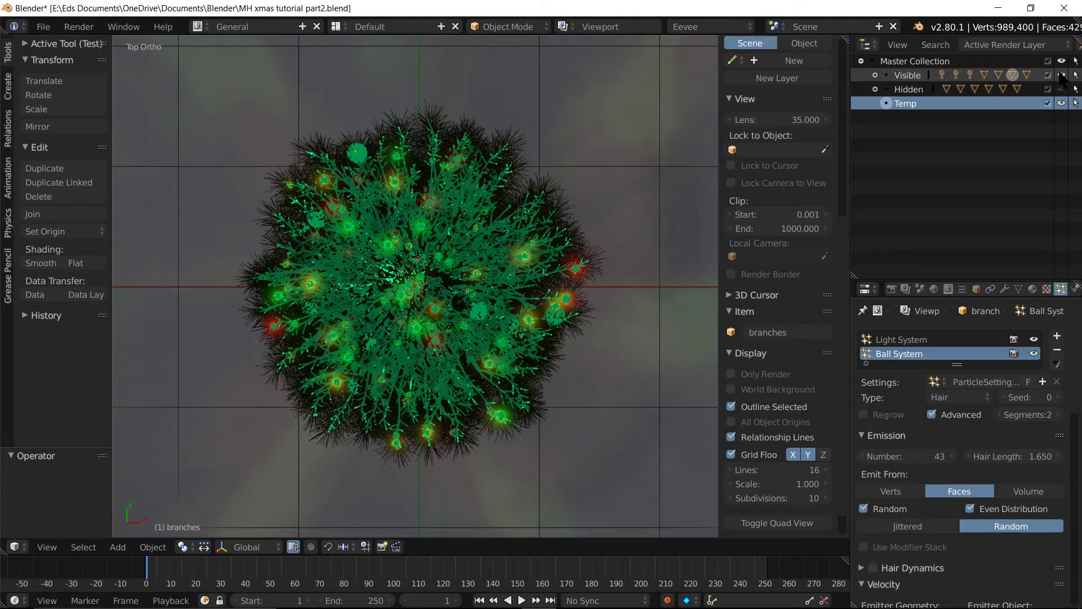
Hide the Visible collection with its eye icon, leaving only the empty grid
click(1061, 75)
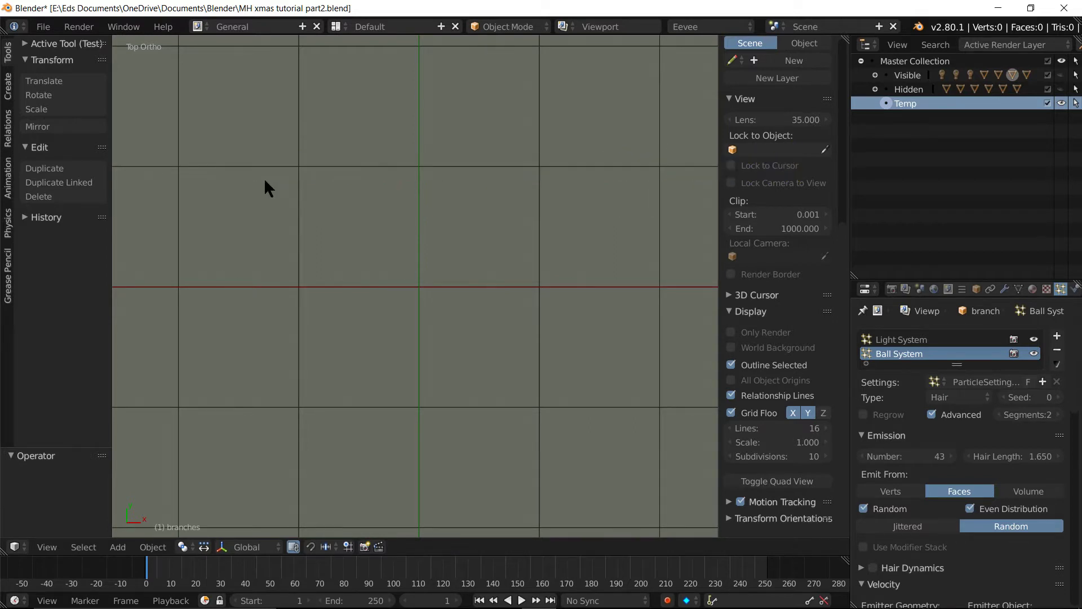
click(1061, 75)
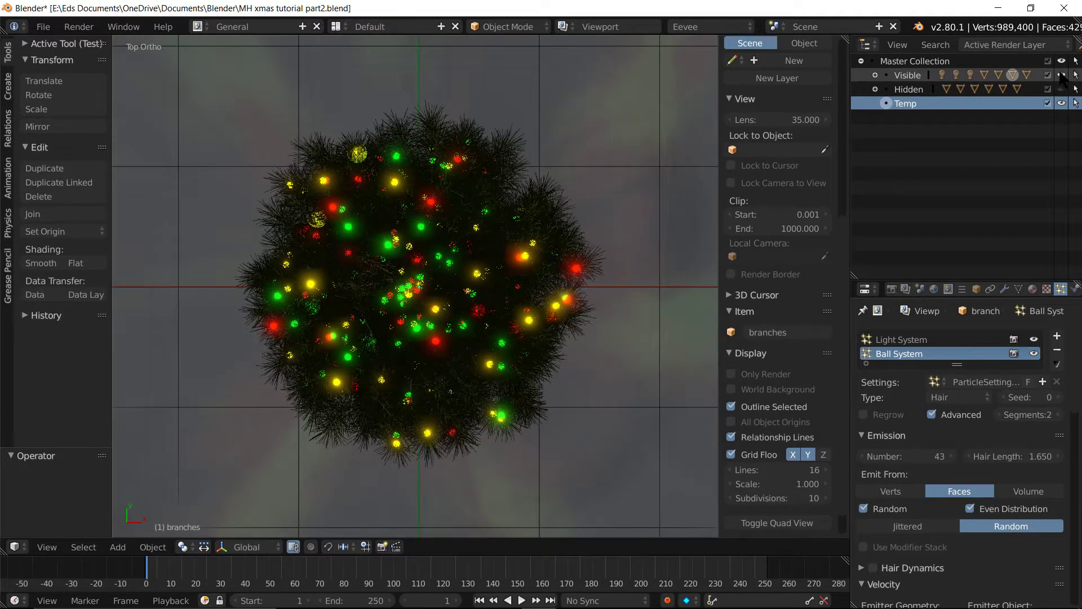
click(1062, 76)
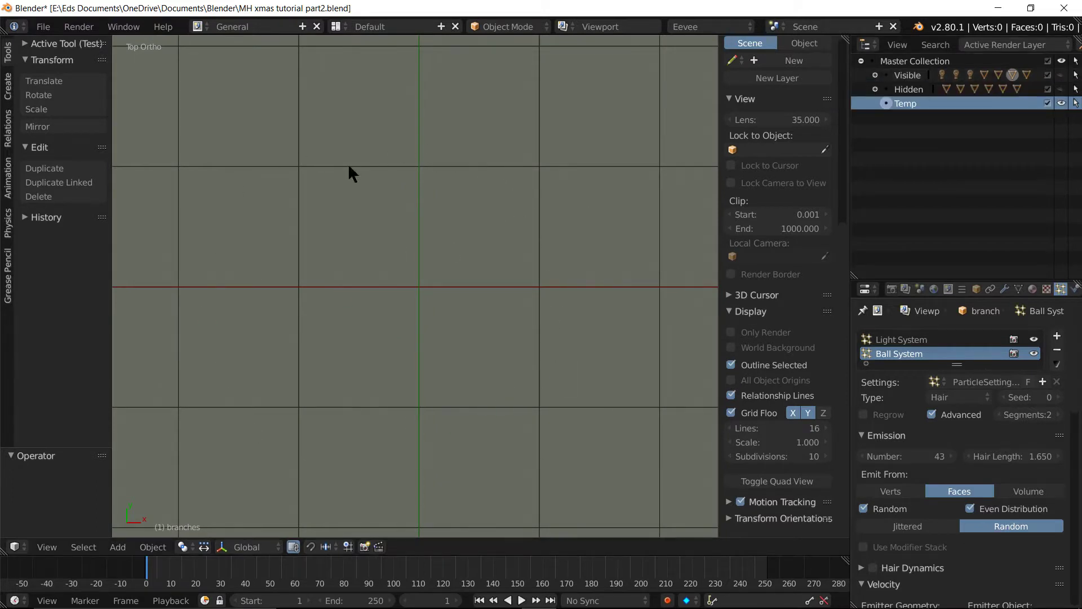
click(8, 86)
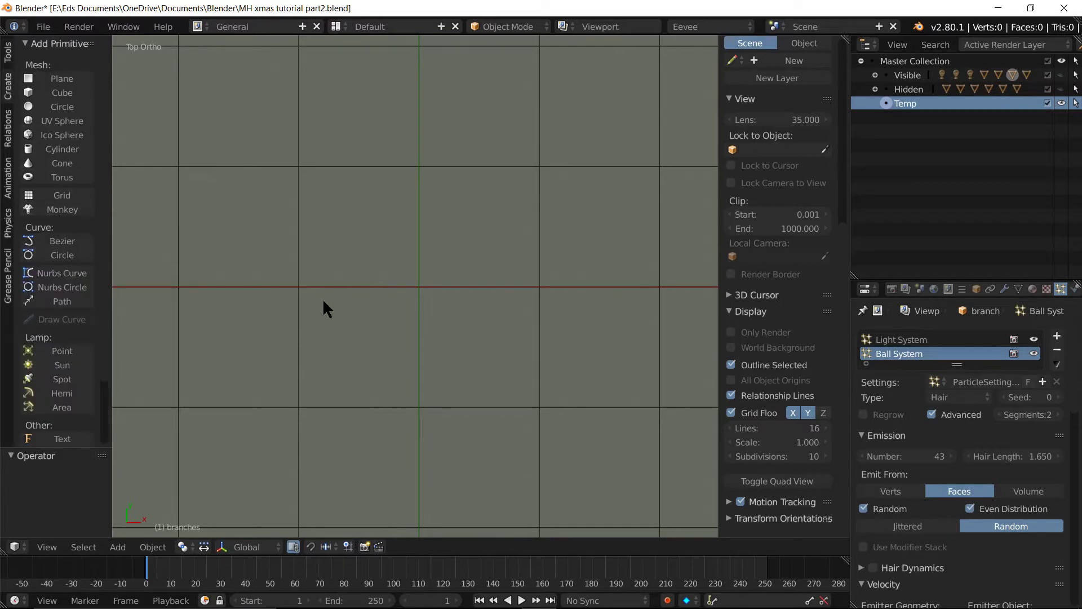
key(shift+c)
text(shi)
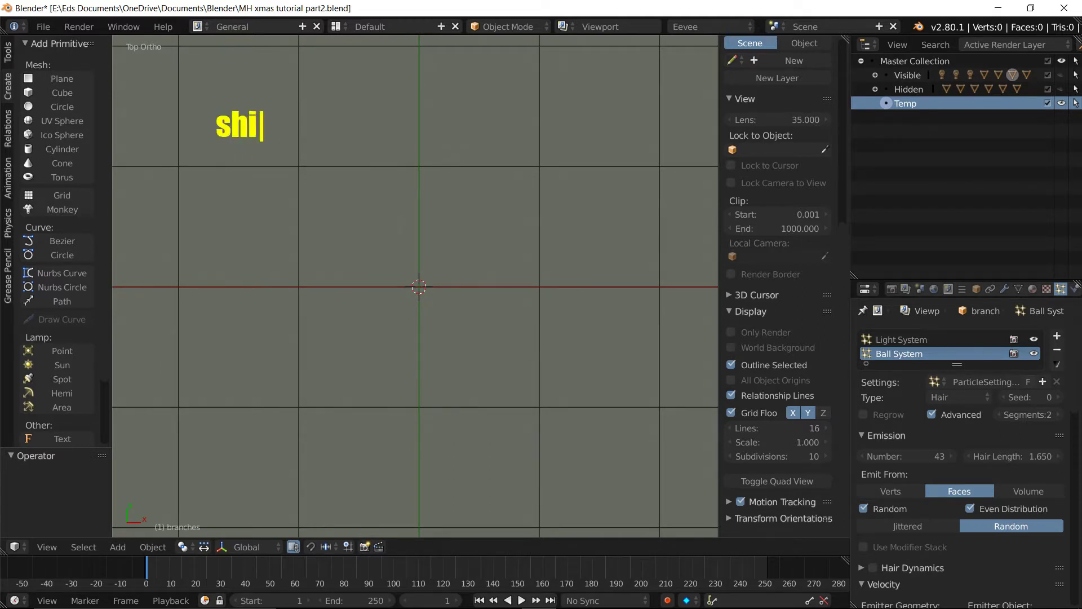
text(t)
key(BackSpace)
text(ft-c )
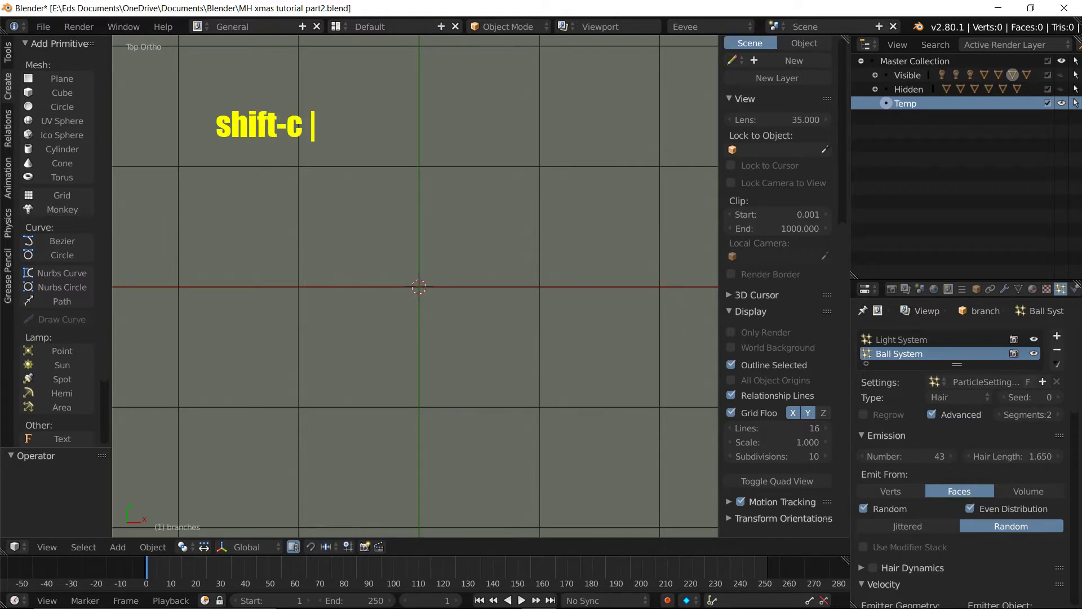
text(to ce)
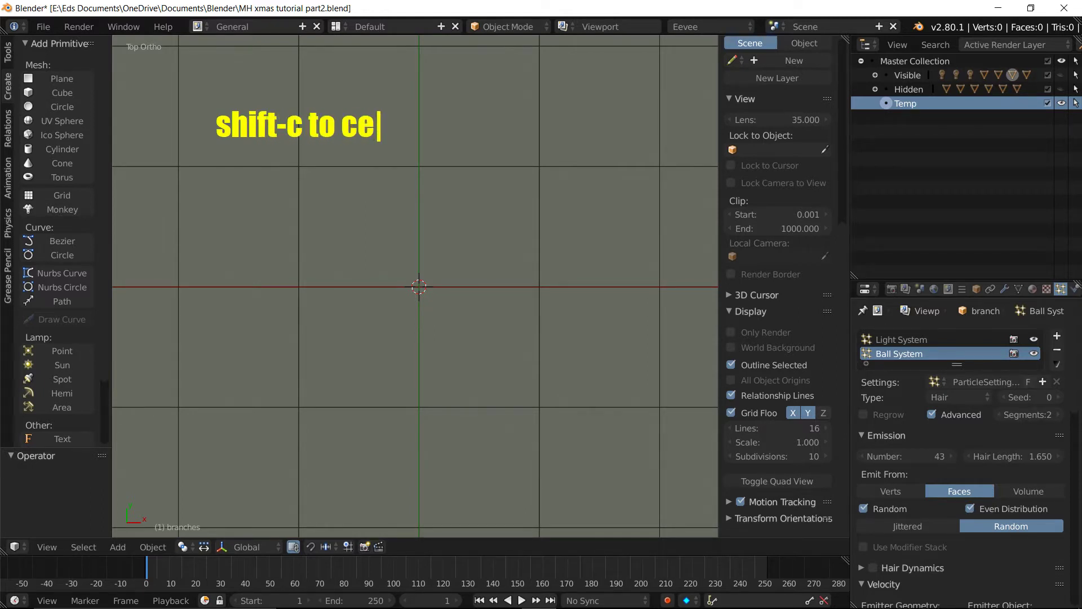
text(nter the c)
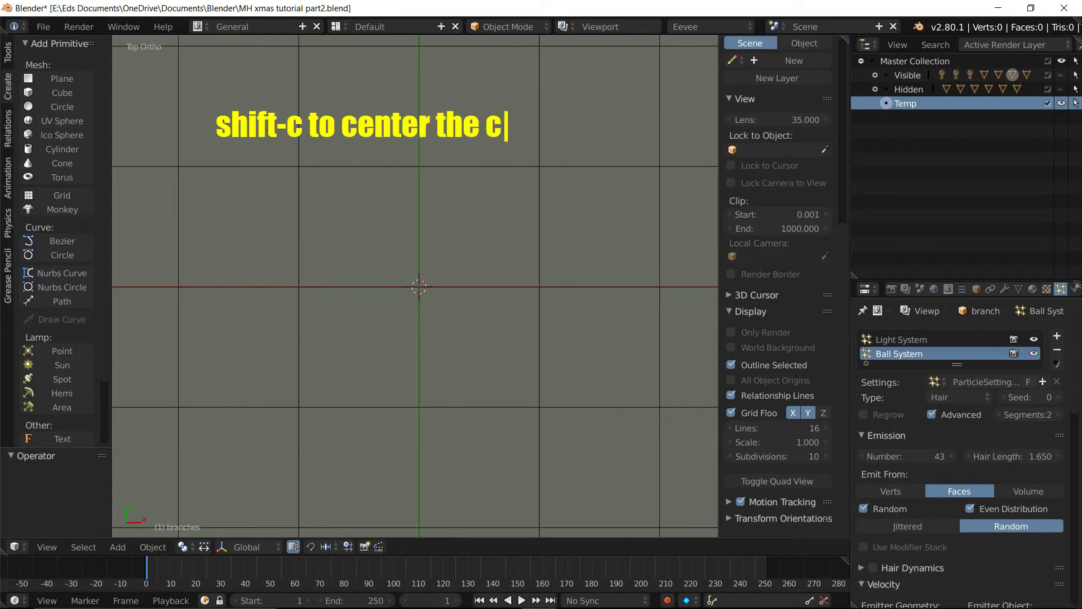
text(ursor)
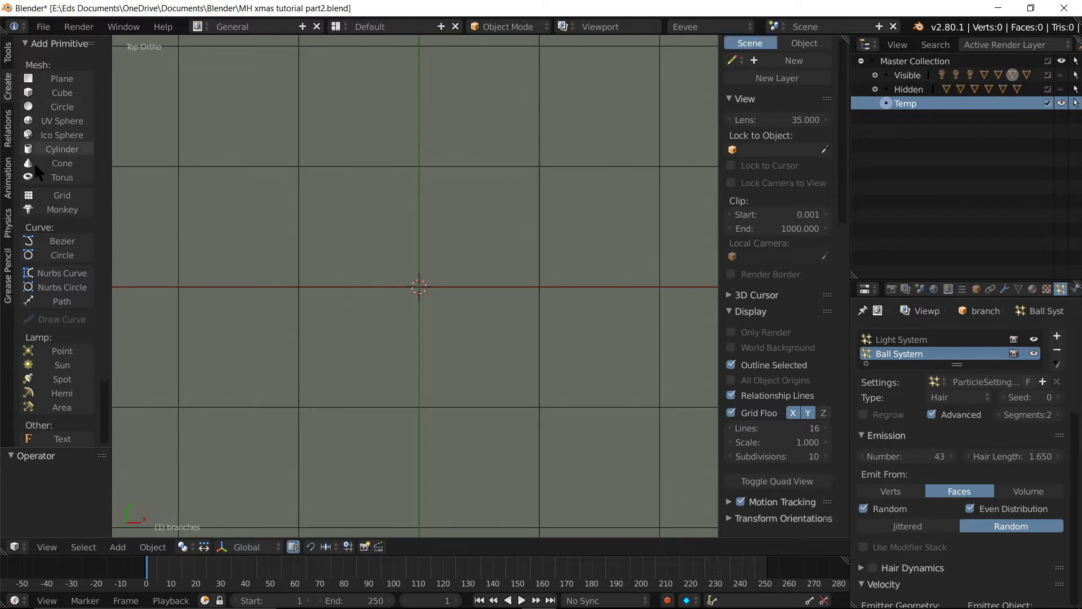
Add a Bezier curve and type notes about deleting its verts and hand-drawing the curve
click(80, 239)
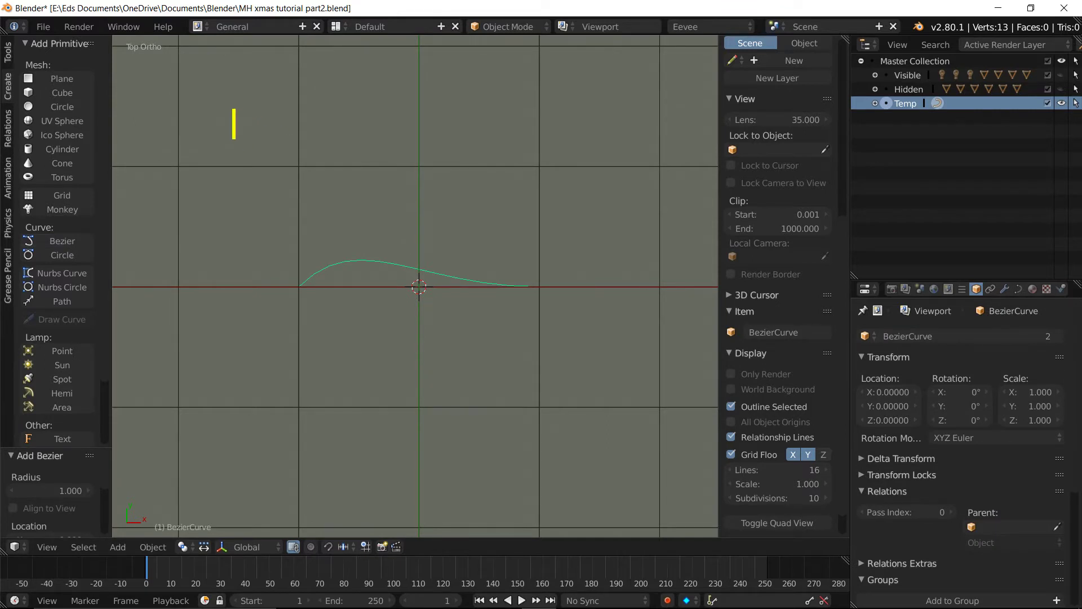
text(add a b)
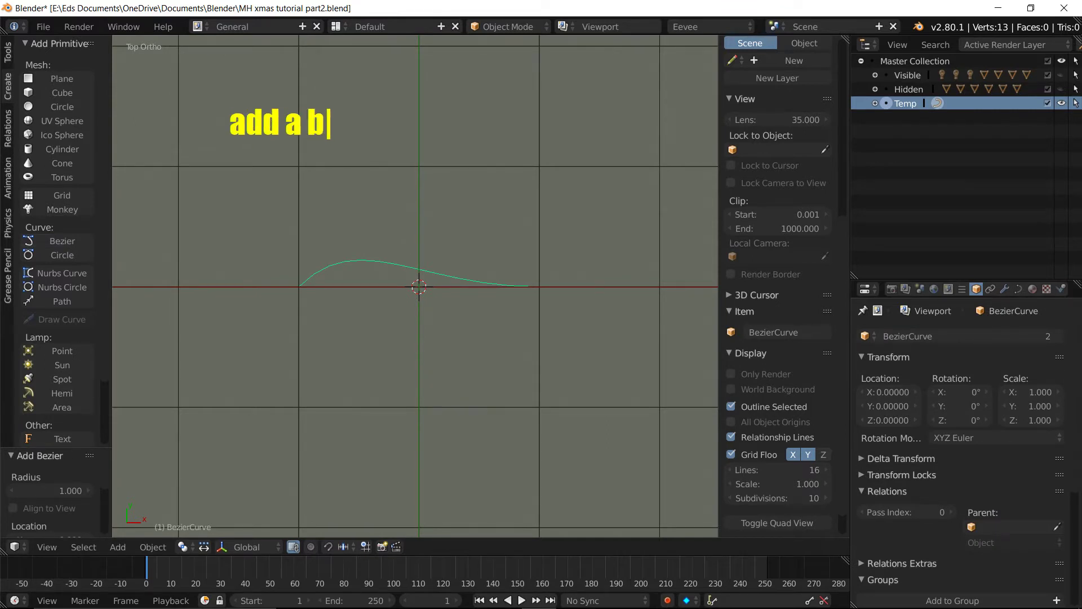
text(e)
text(izer )
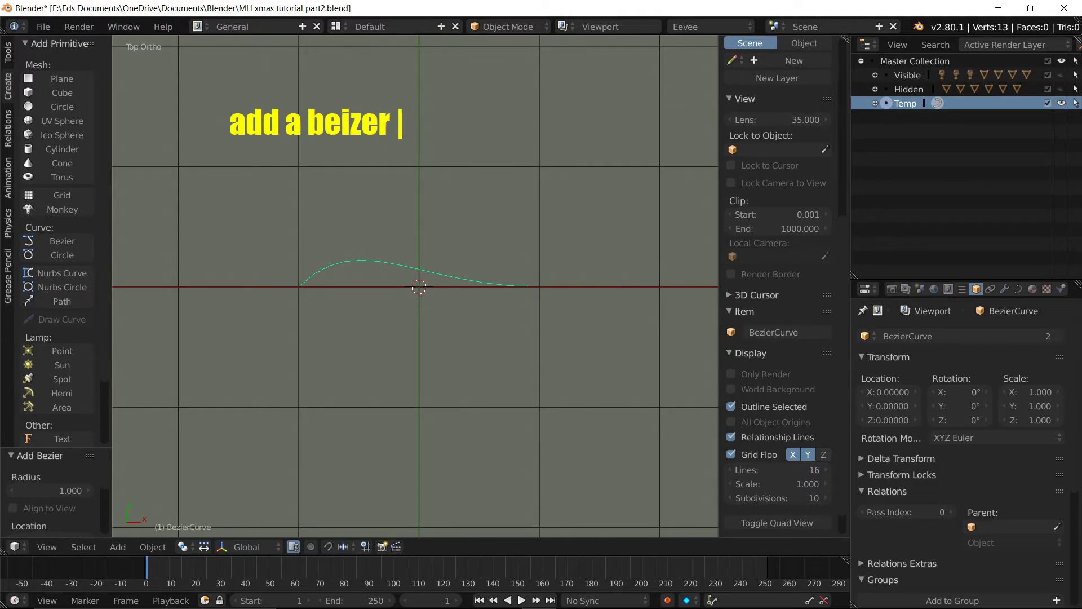
text(curve)
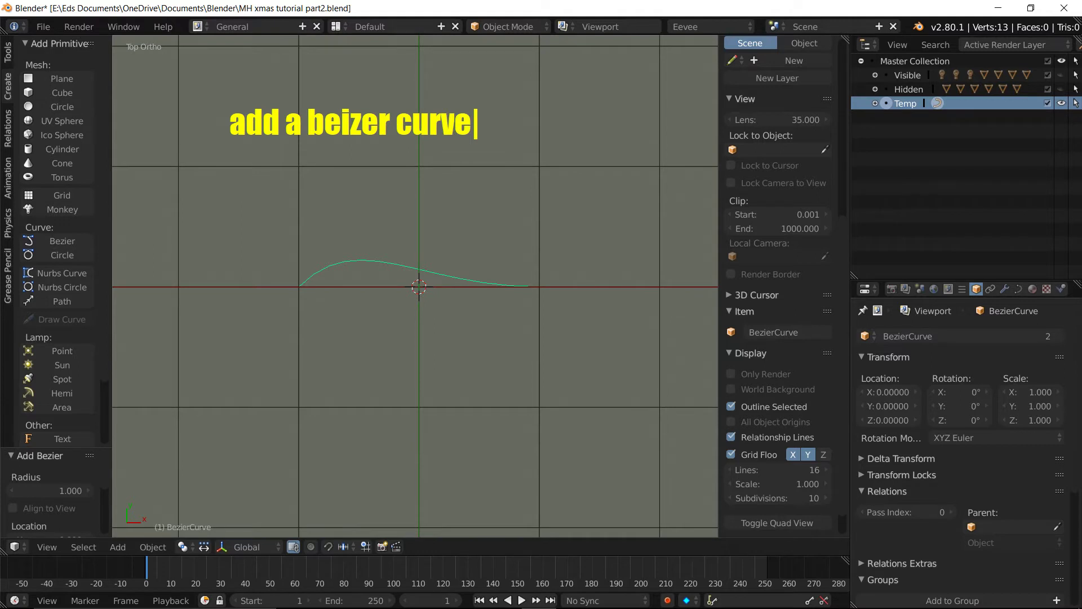
text(, go i)
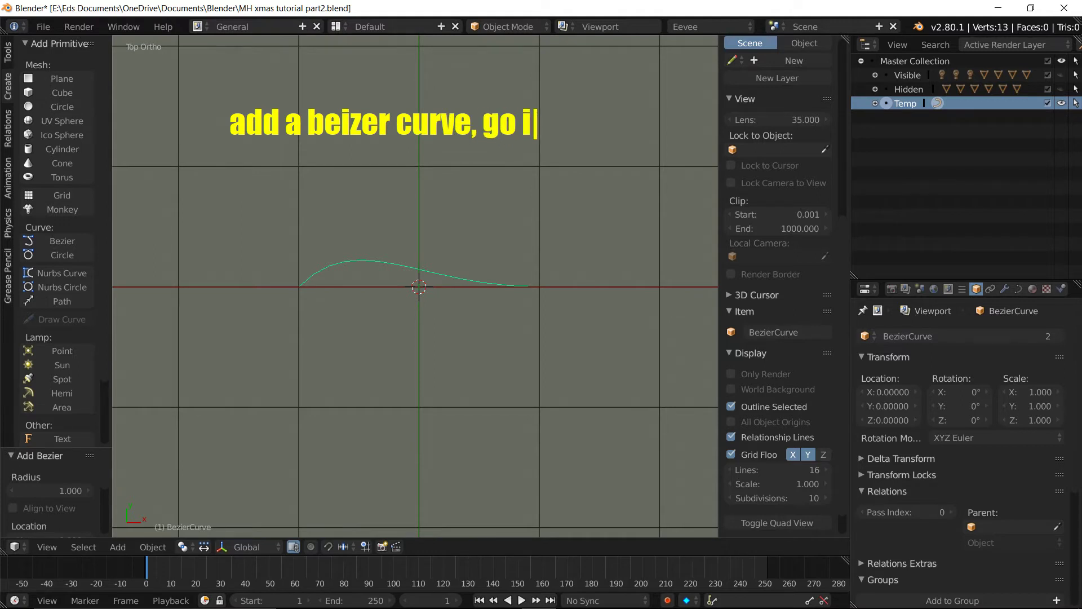
text(nto edit )
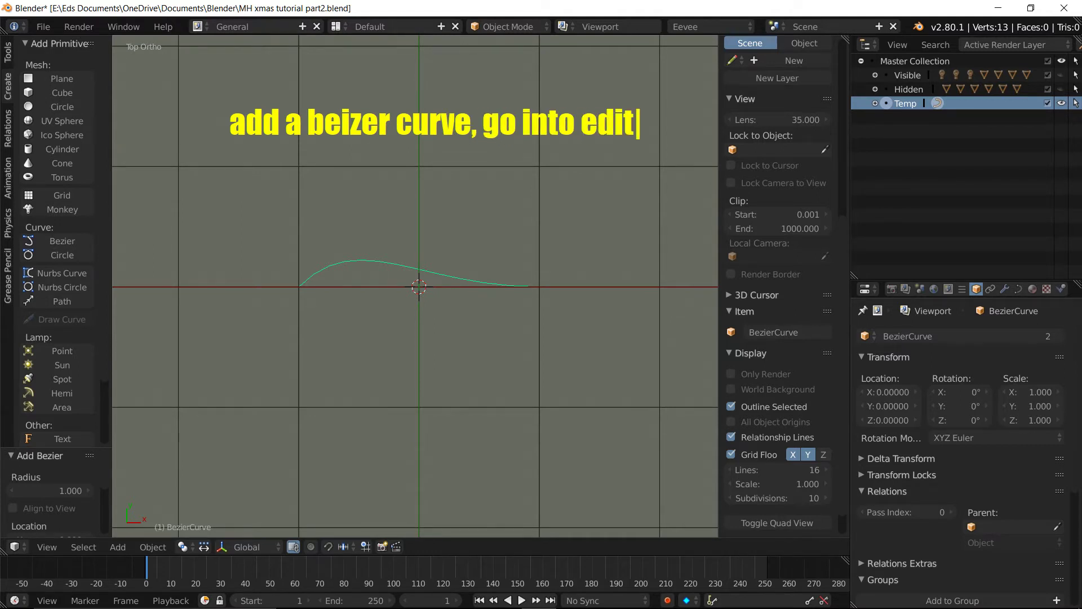
text(mode)
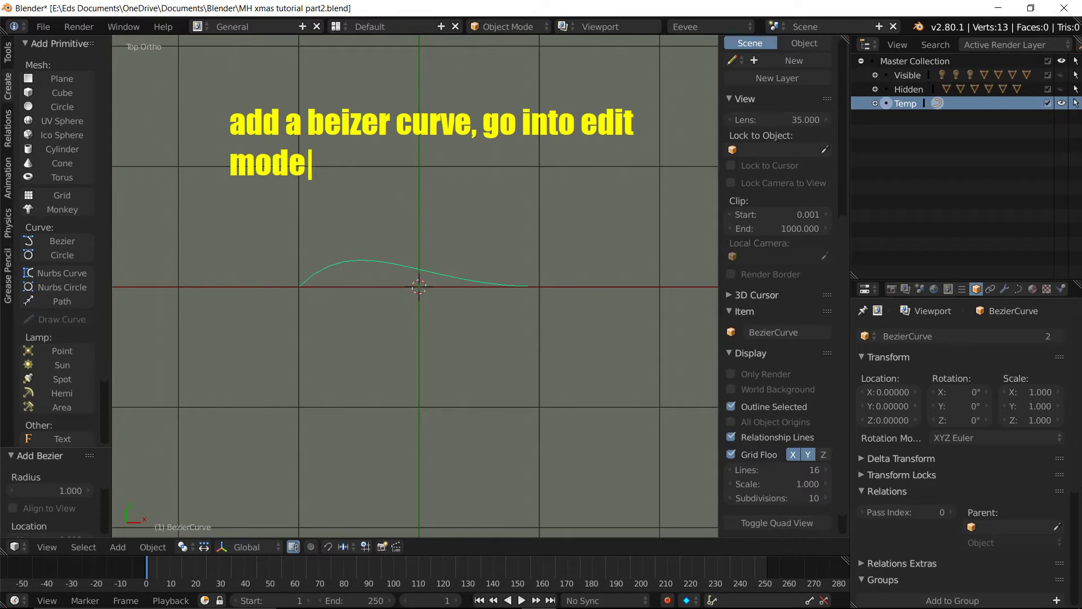
text( and del)
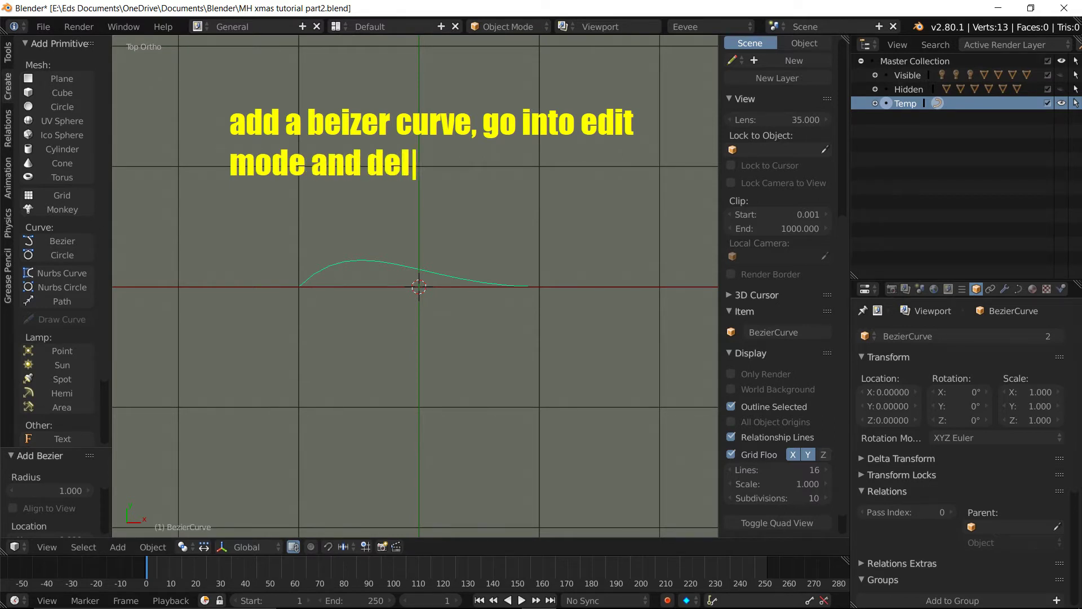
text(ete all)
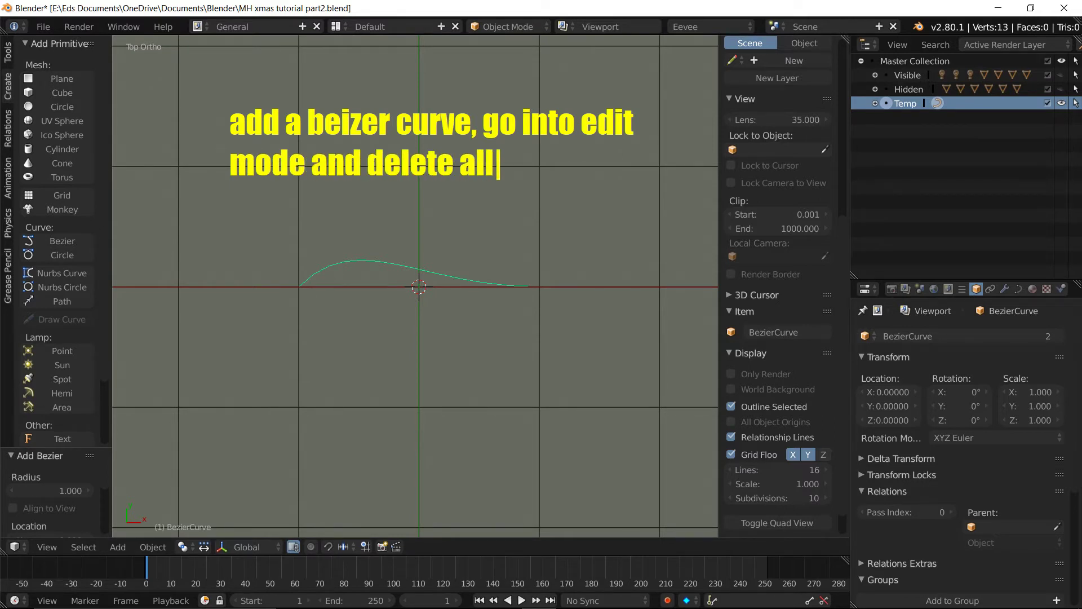
text( verts)
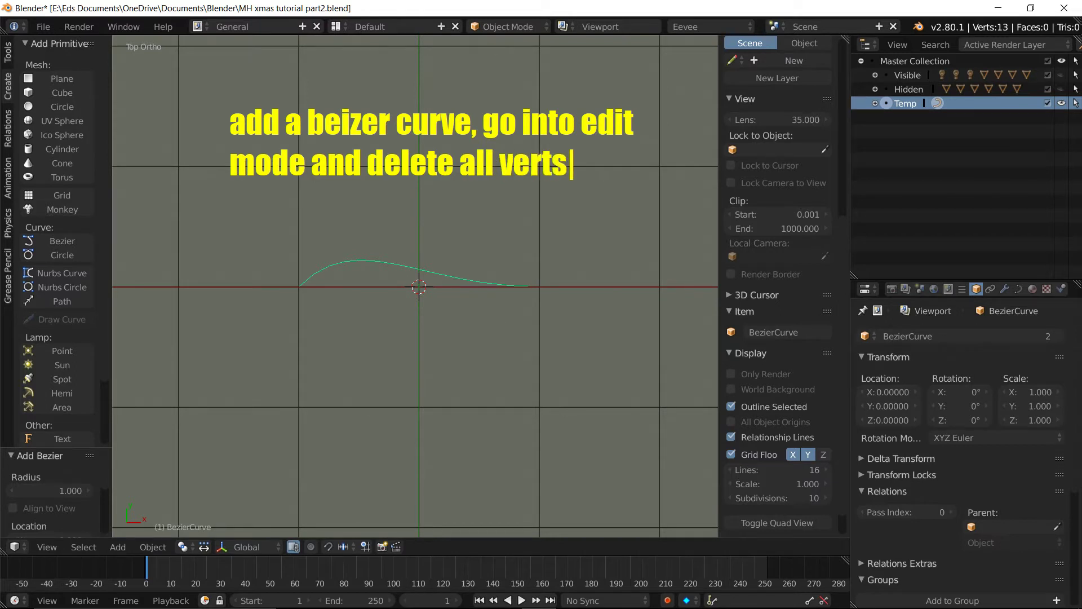
key(Return)
text(then )
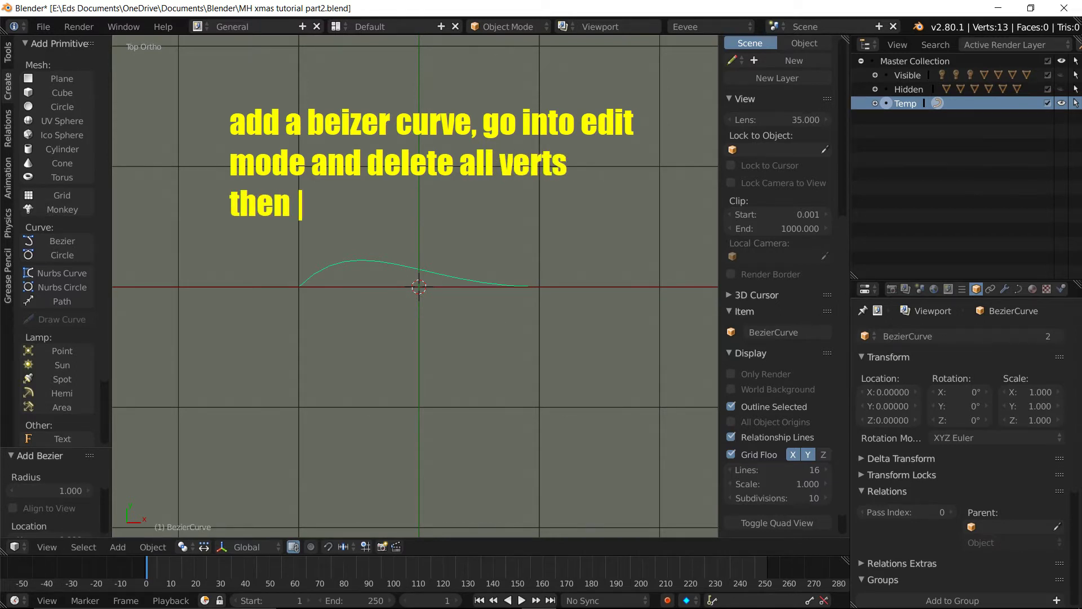
text(we will )
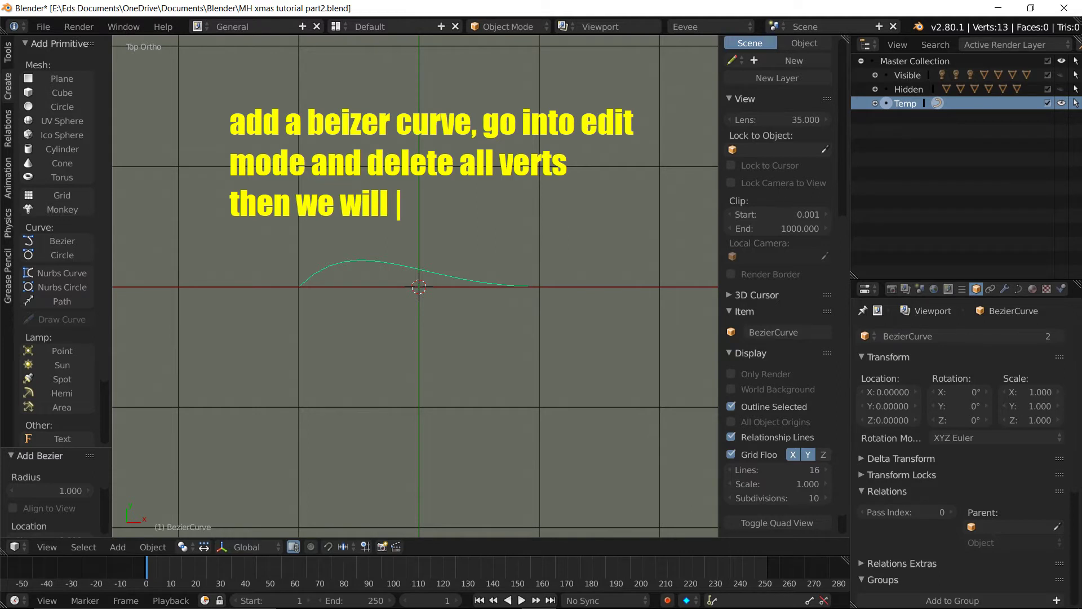
text(hand draw o)
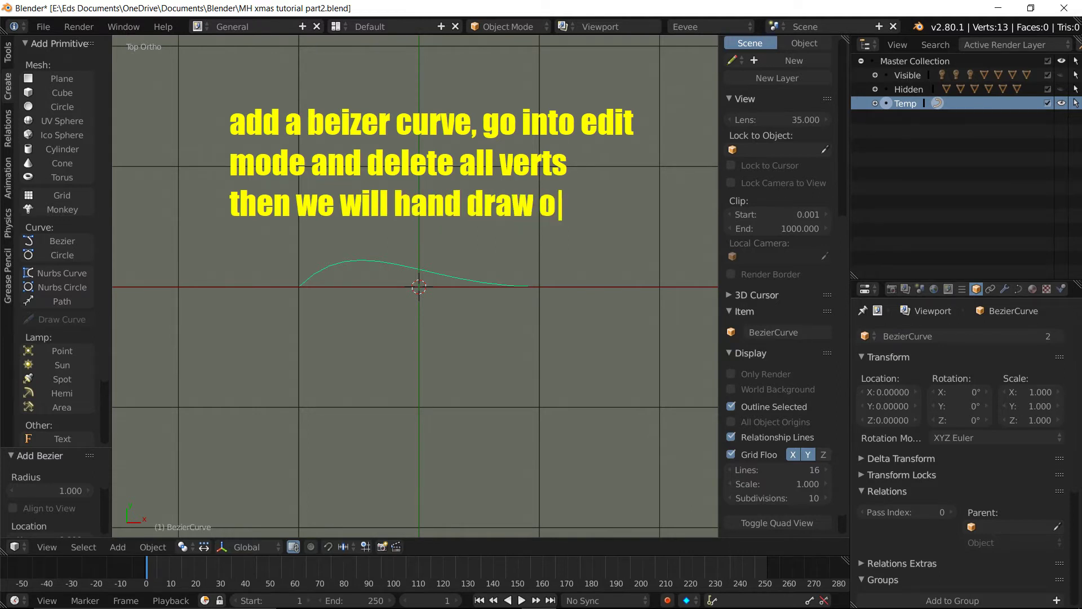
text(ur curve)
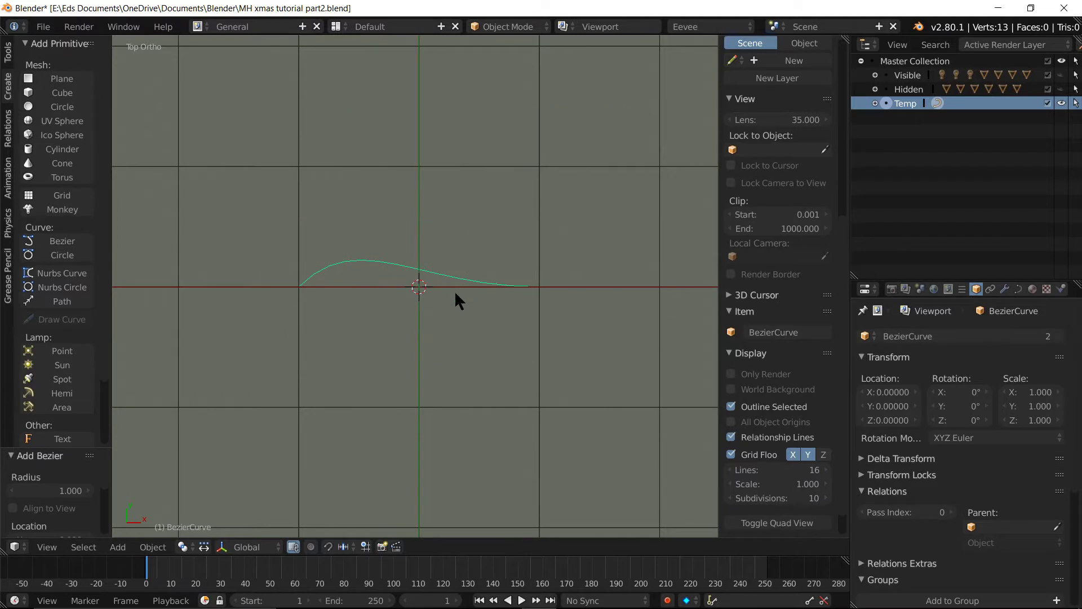
In Edit Mode, delete all of the BezierCurve's vertices with X > Vertices
key(Tab)
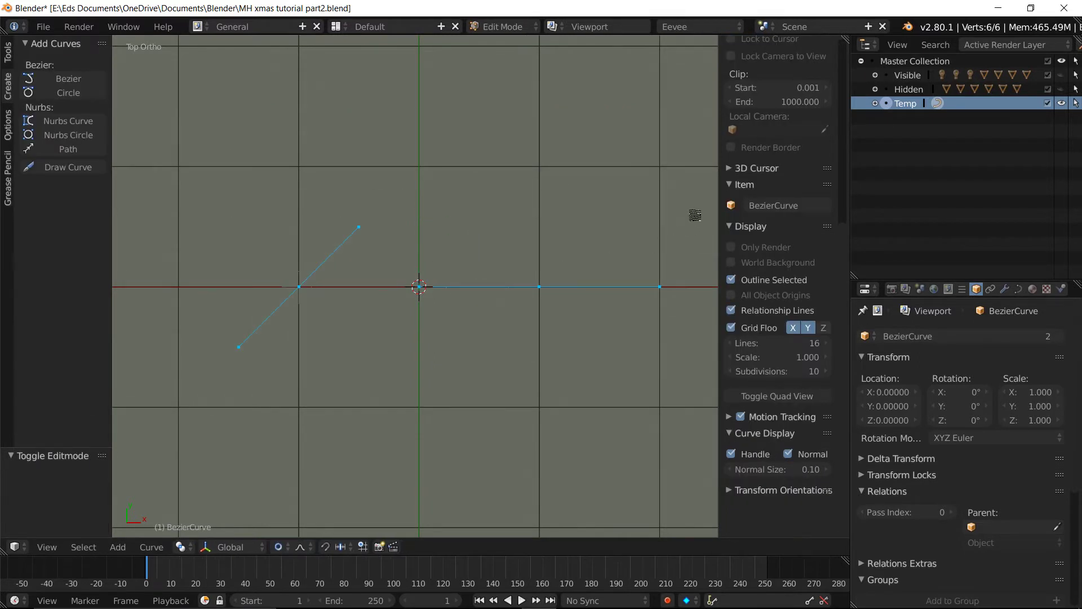
key(x)
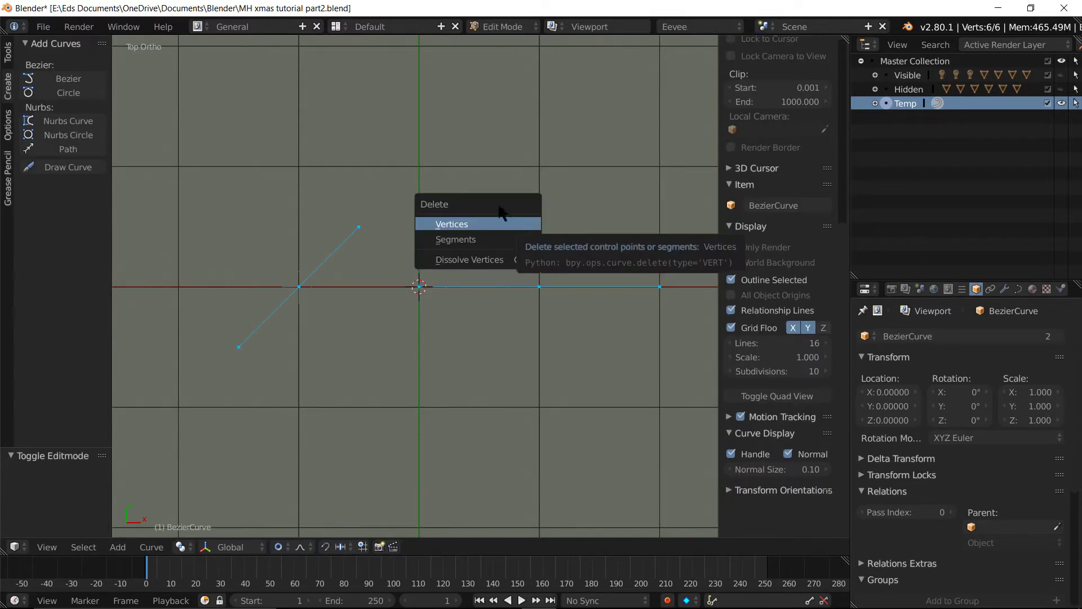
click(491, 225)
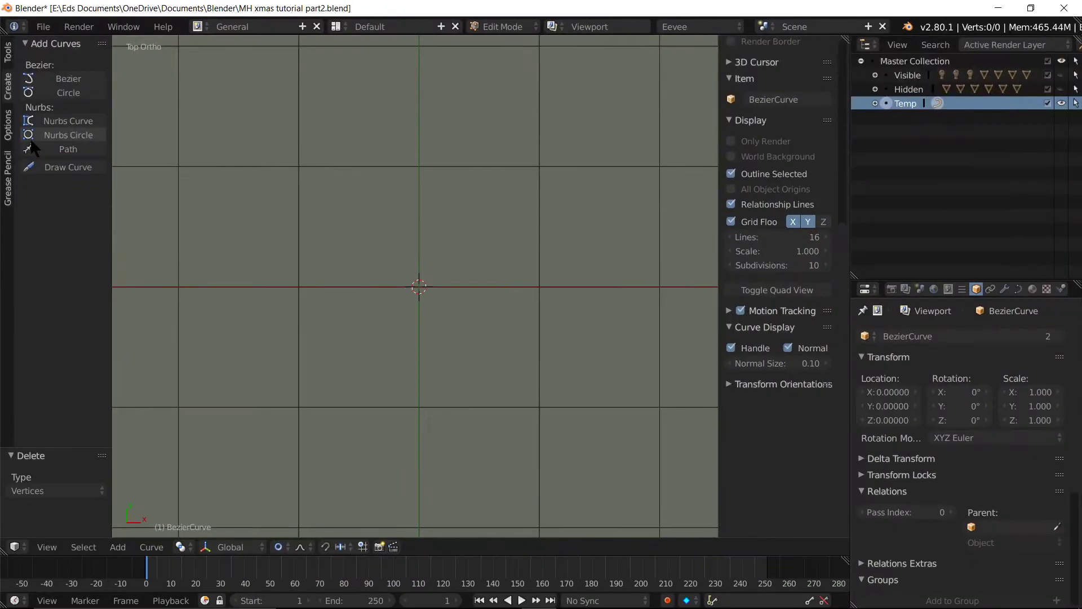
Freehand-draw a spiral around the scene centre with Draw Curve, then orbit in perspective
click(74, 173)
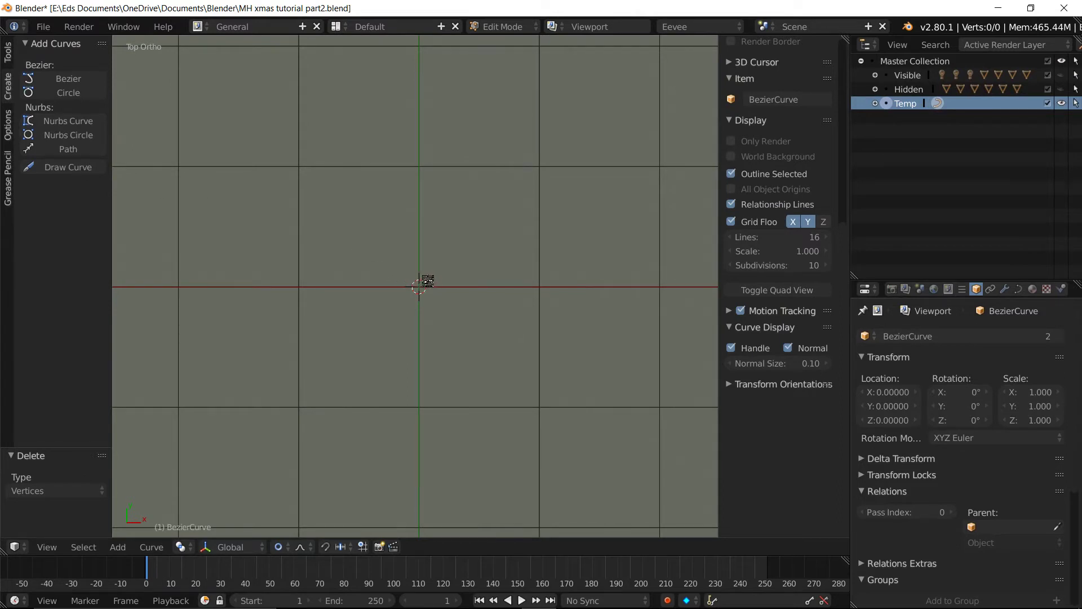
mouse_move(428, 280)
mouse_down()
mouse_move(395, 282)
mouse_move(378, 339)
mouse_move(354, 262)
mouse_move(432, 209)
mouse_move(542, 265)
mouse_move(540, 366)
mouse_move(405, 408)
mouse_move(309, 355)
mouse_move(283, 253)
mouse_move(357, 161)
mouse_move(445, 149)
mouse_up()
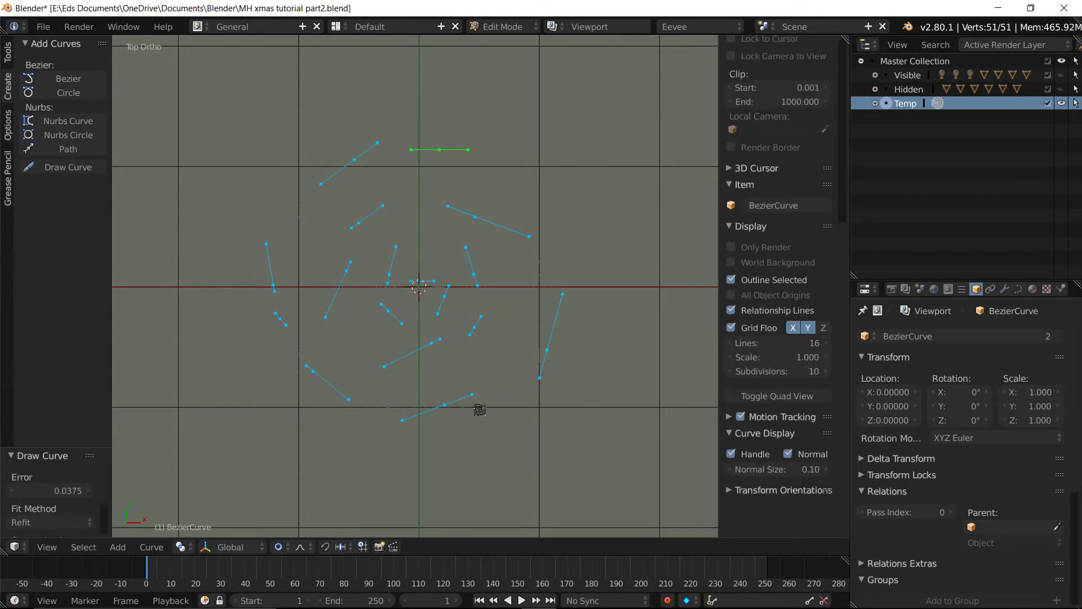
key(KP_5)
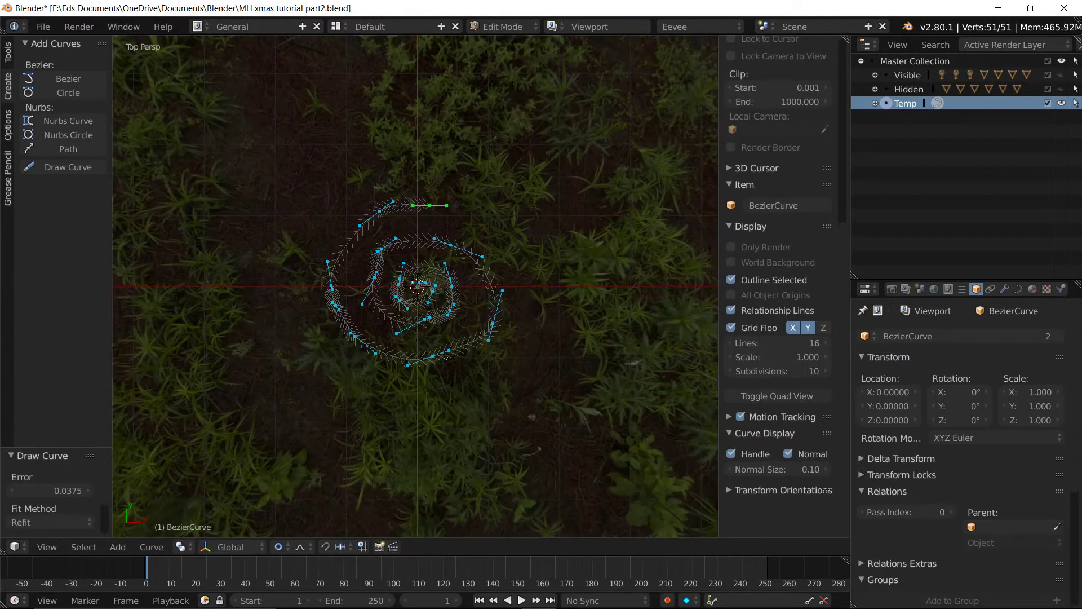
mouse_move(449, 382)
middle_down()
mouse_move(541, 281)
mouse_move(499, 285)
middle_up()
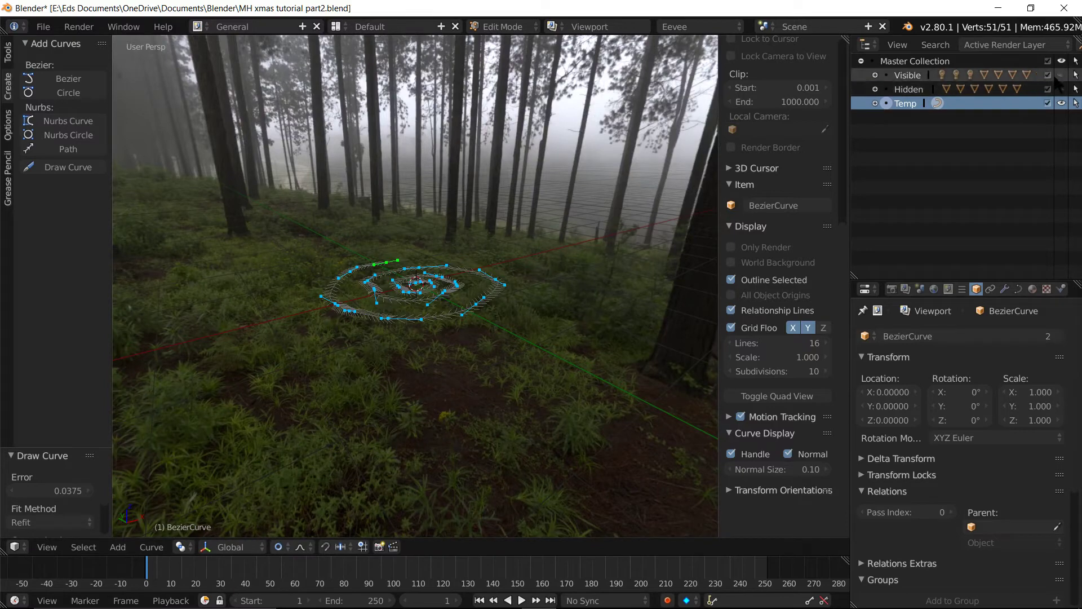
Unhide the Visible collection and zoom into a top orthographic view of the tree over the spiral
click(1061, 75)
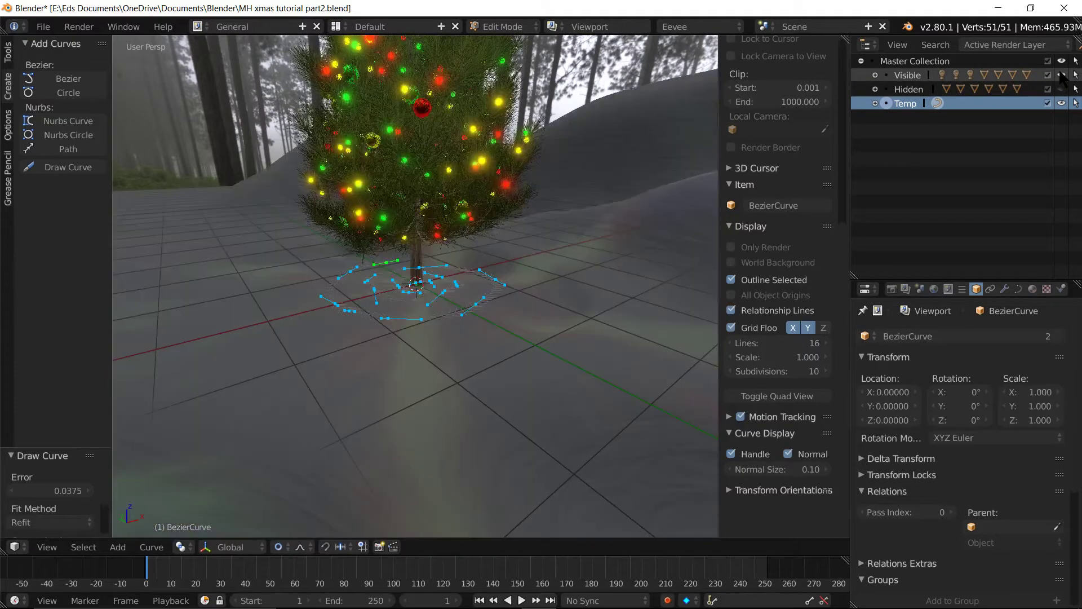
key(KP_7)
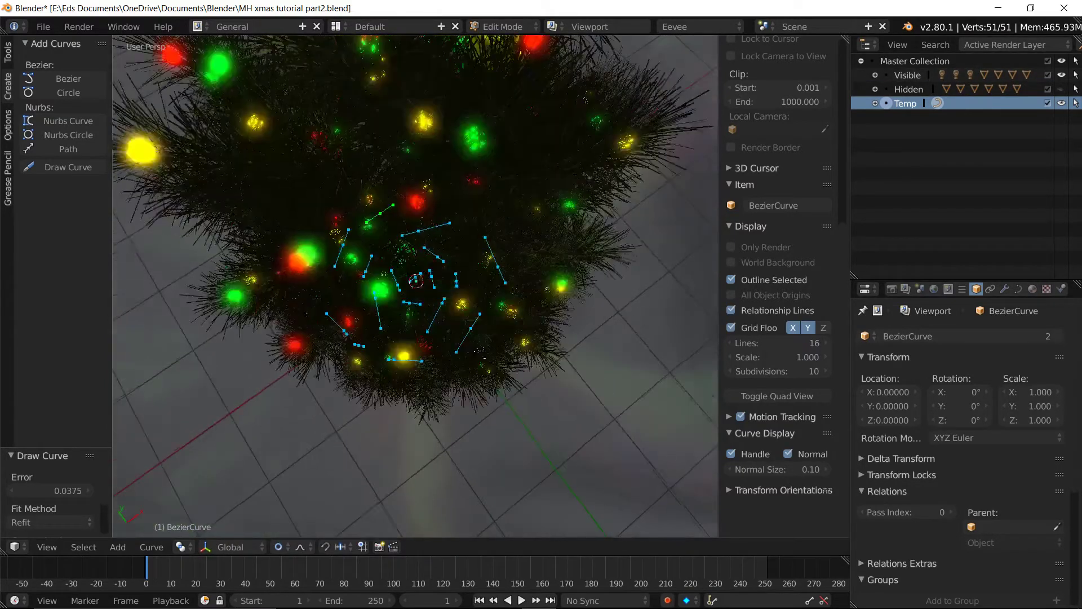
scroll(482, 338, up, 5)
key(KP_7)
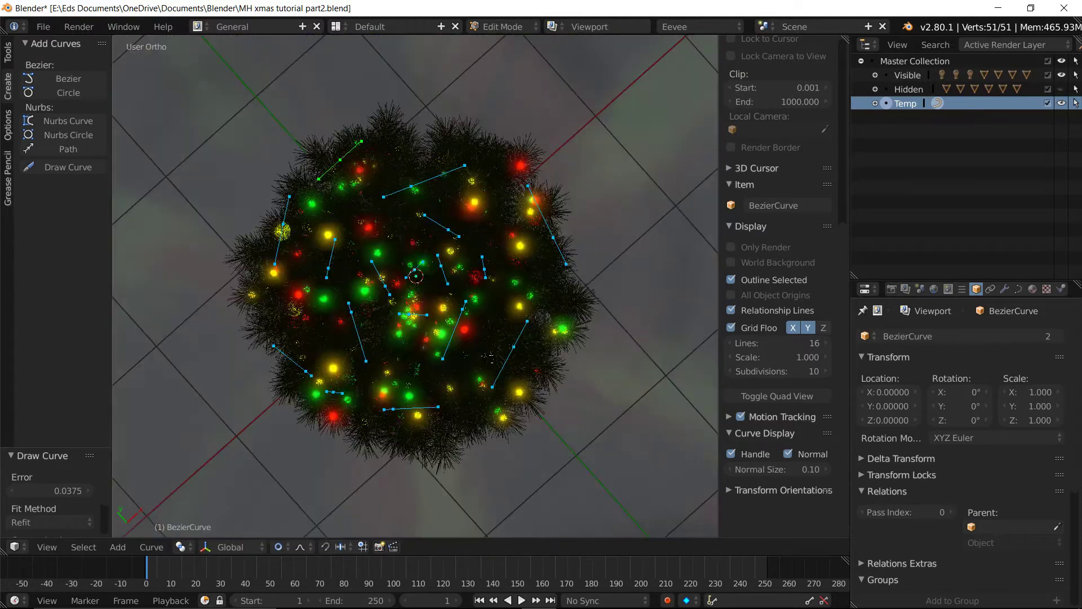
scroll(488, 355, up, 1)
scroll(488, 357, up, 1)
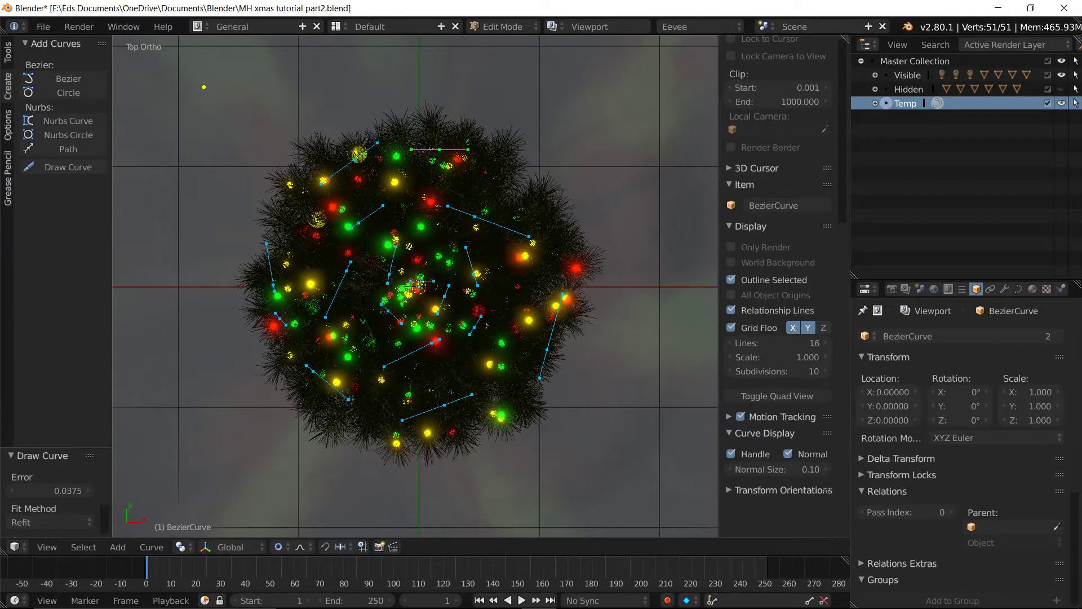
text(Thas)
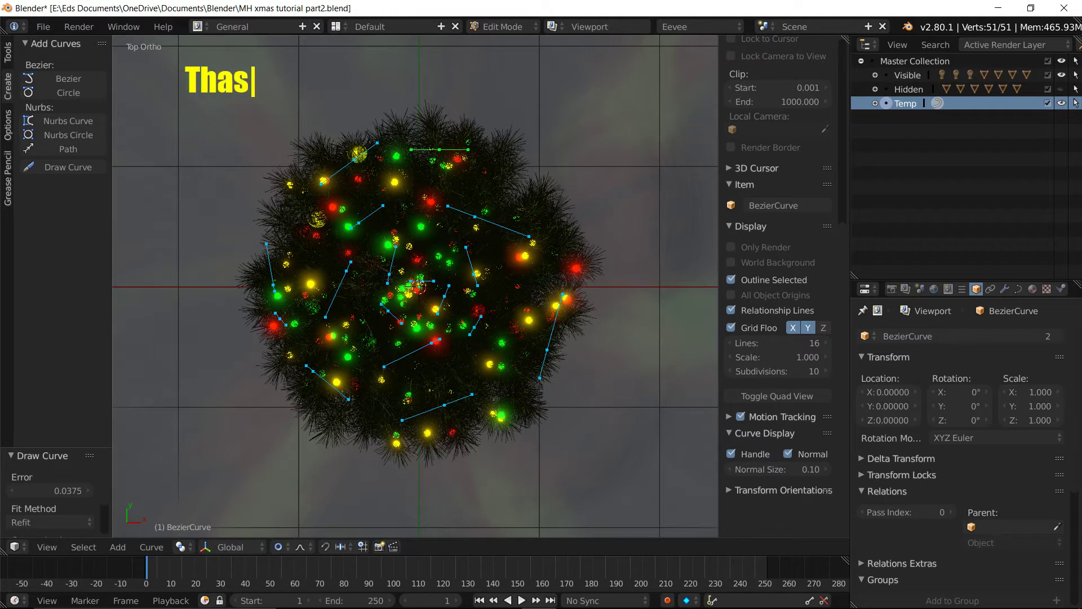
key(BackSpace)
text(ts about r)
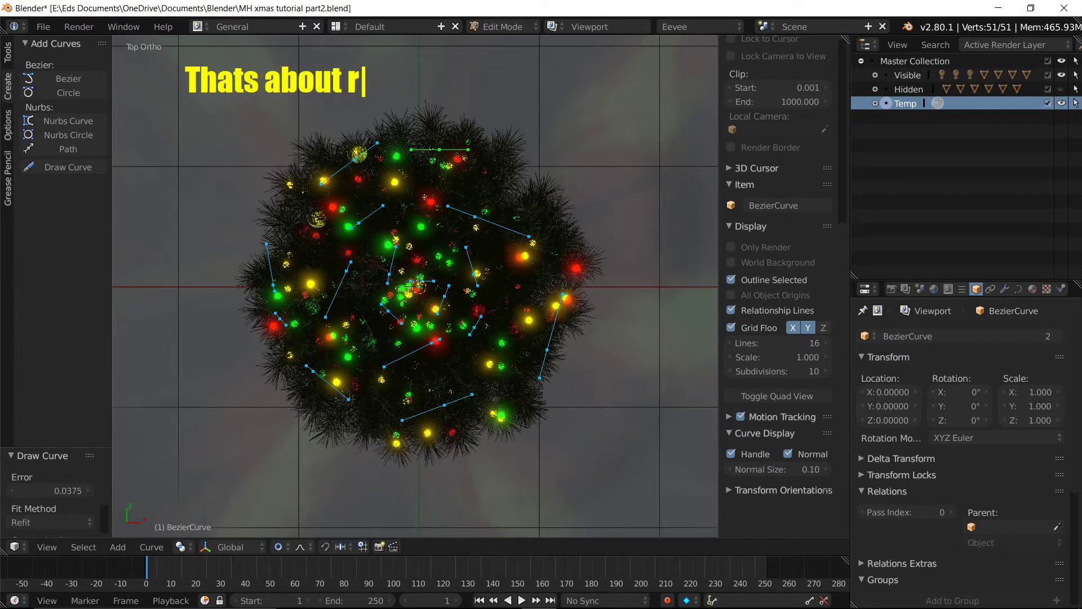
text(ight we ca)
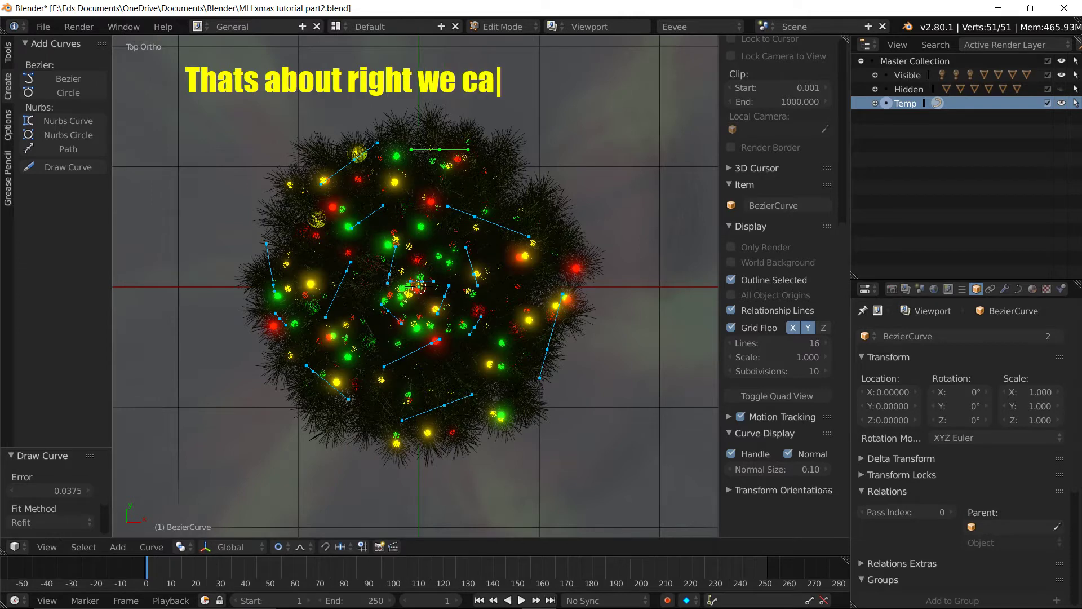
text(n rescale la)
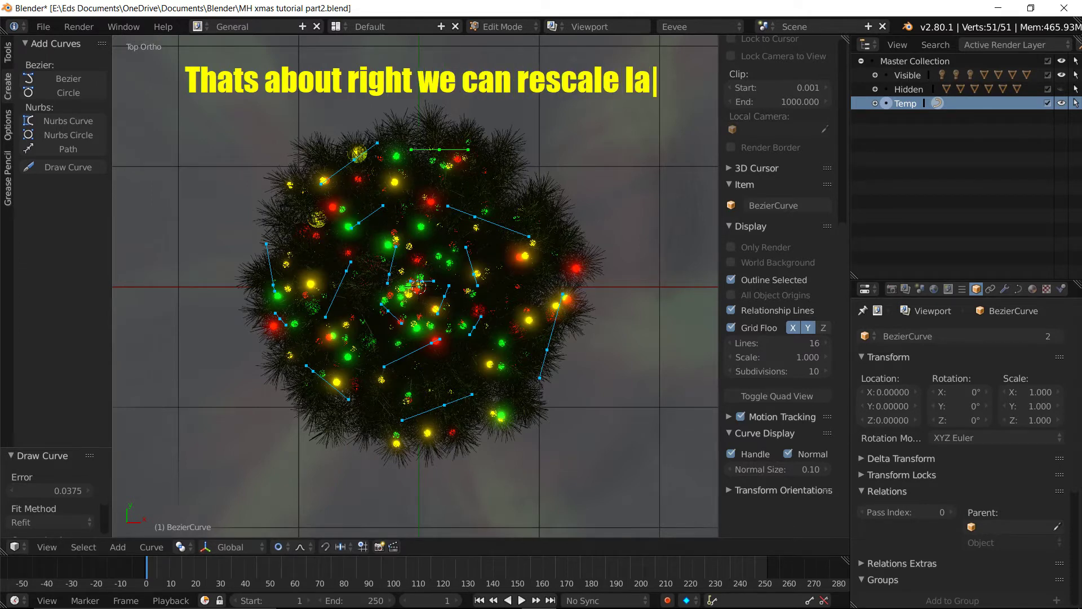
text(ter``)
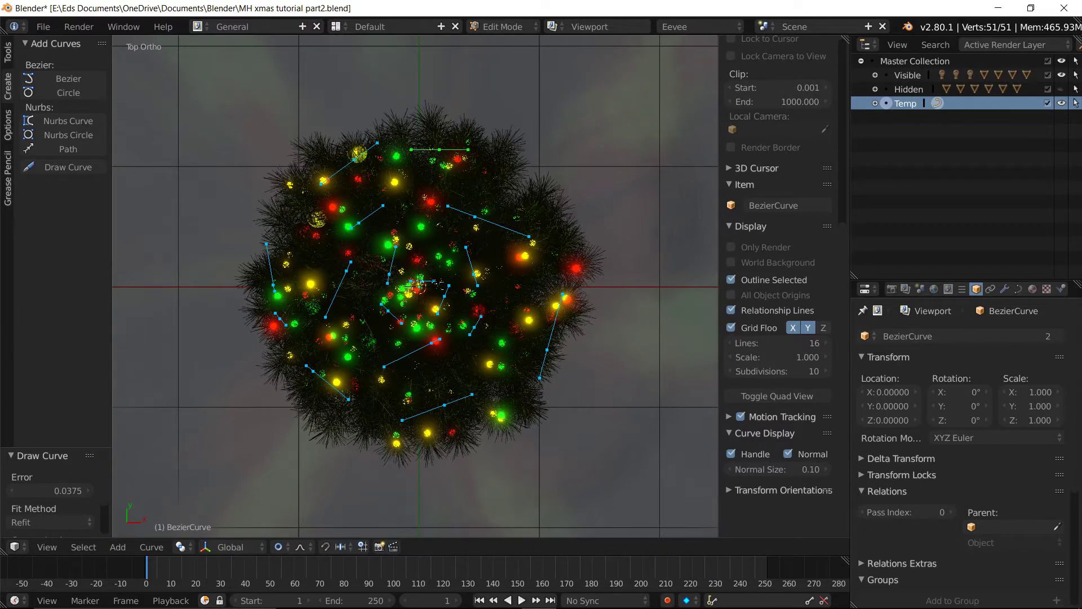
middle_drag(439, 281, 445, 214)
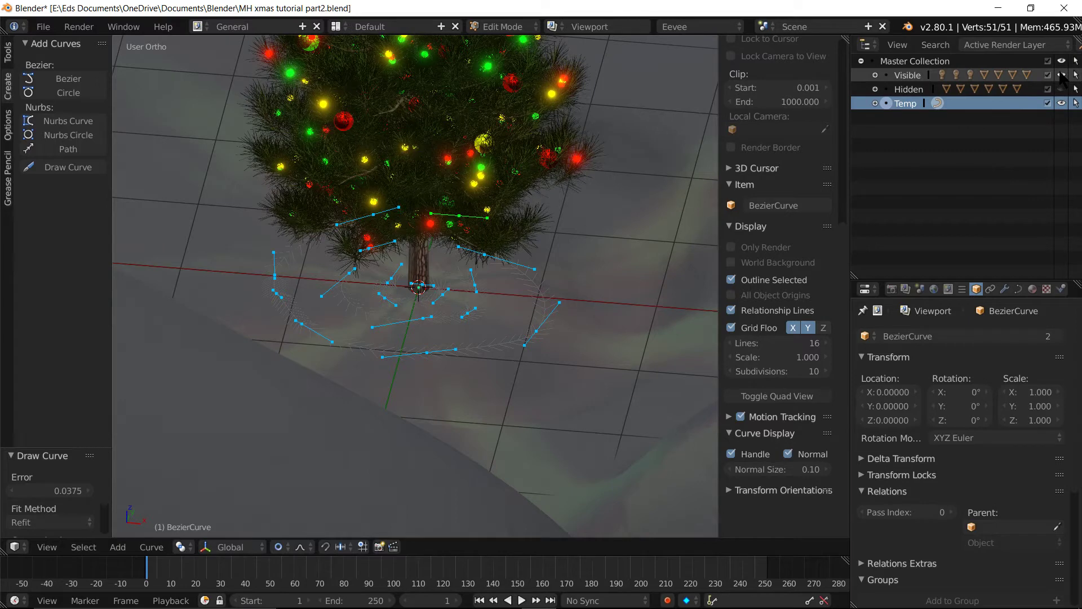
Hide the Visible collection, orbit to a flatter angle, and select only the spiral's centre point
click(1062, 75)
middle_drag(429, 282, 428, 253)
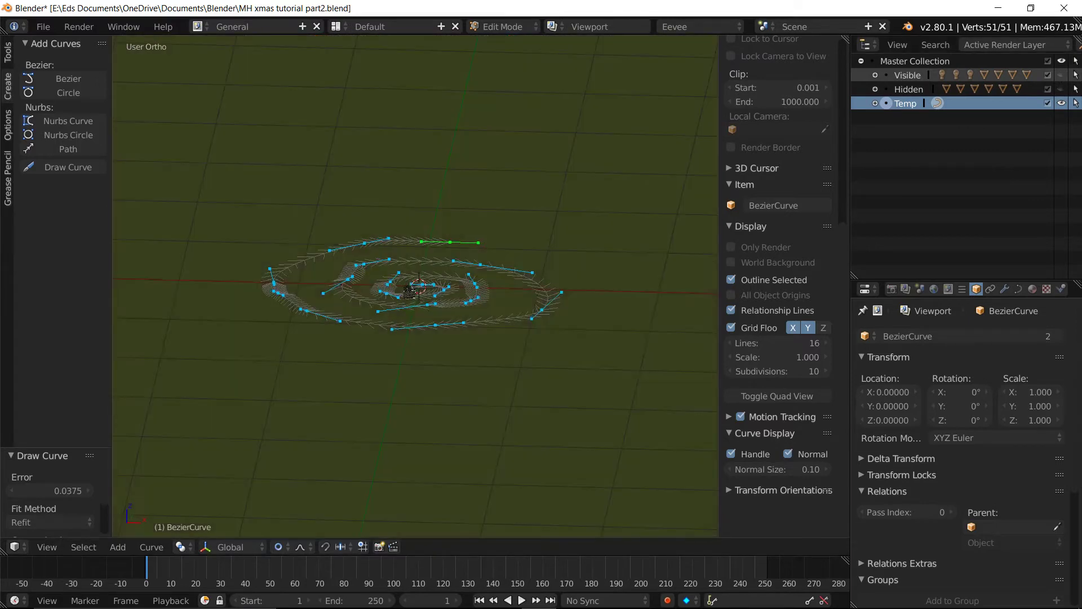
click(420, 284)
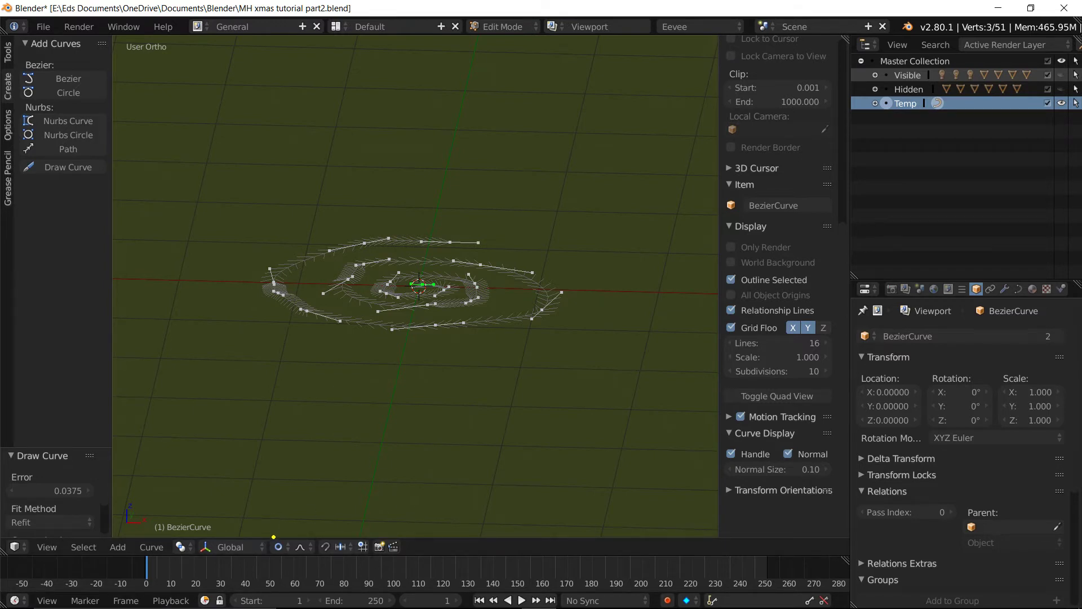
drag(265, 555, 298, 559)
Enable proportional editing from the viewport header's Proportional Editing menu
text(con)
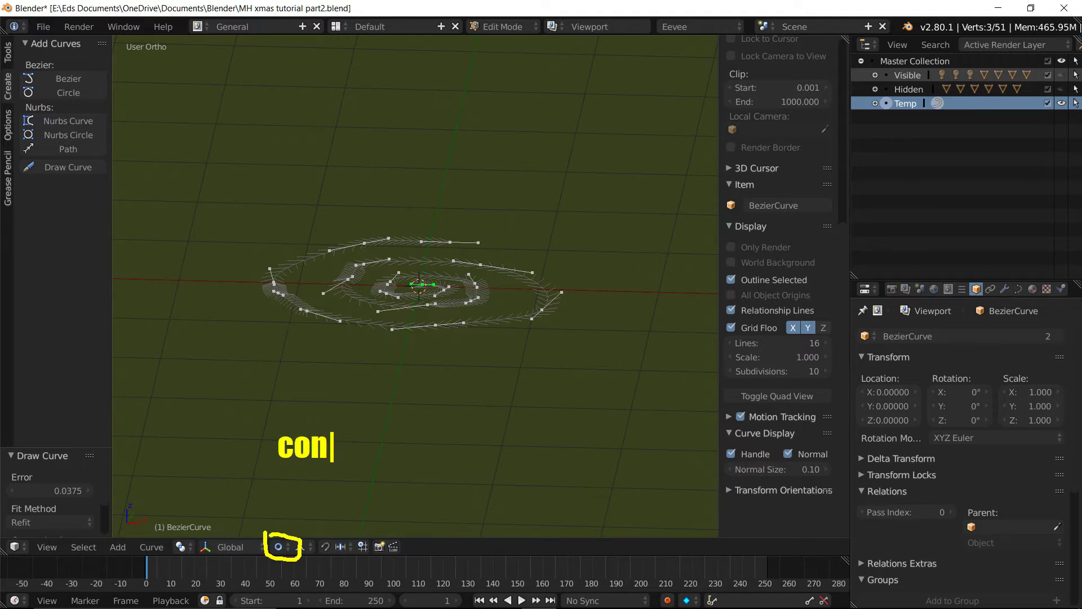
text(nected!!)
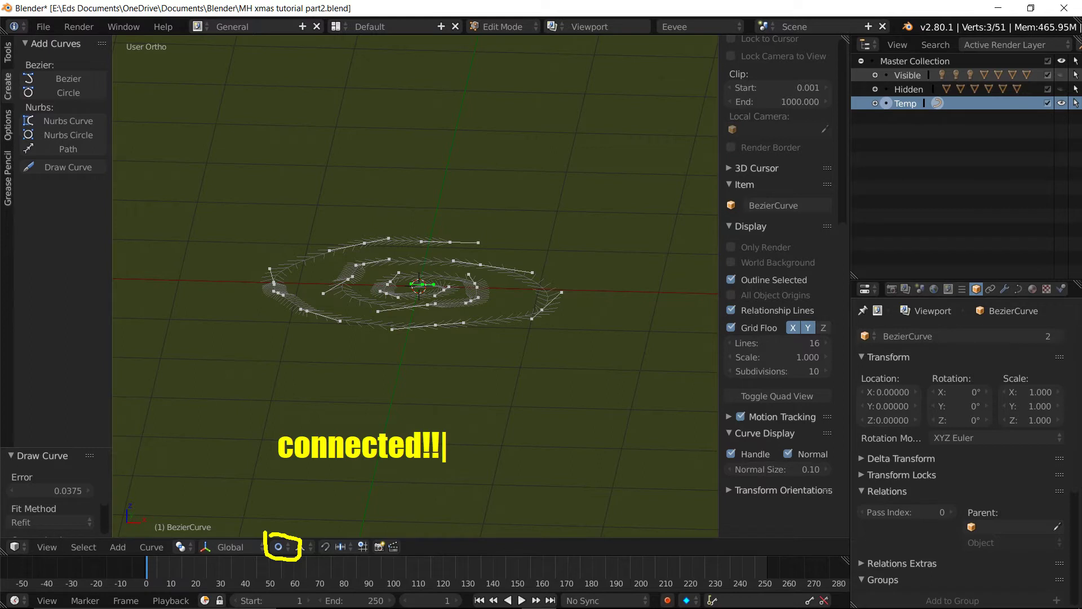
click(282, 543)
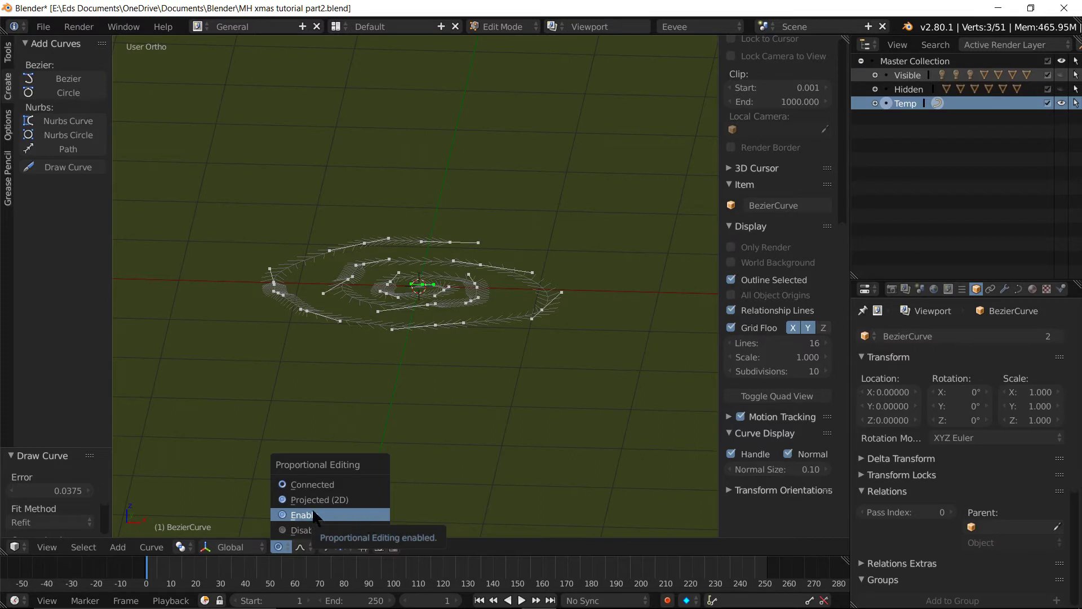
click(314, 515)
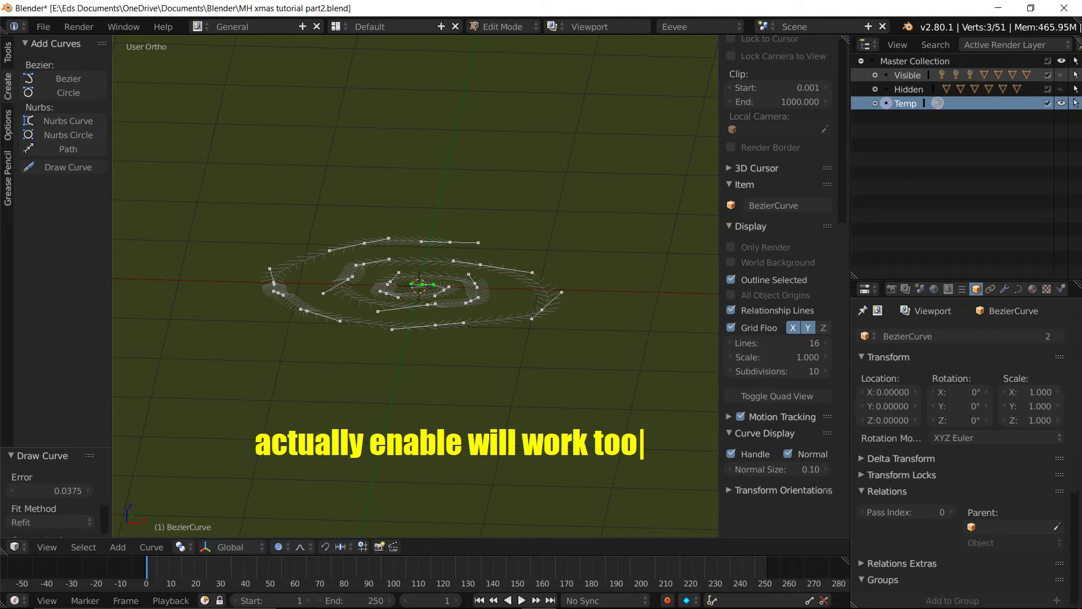
click(290, 550)
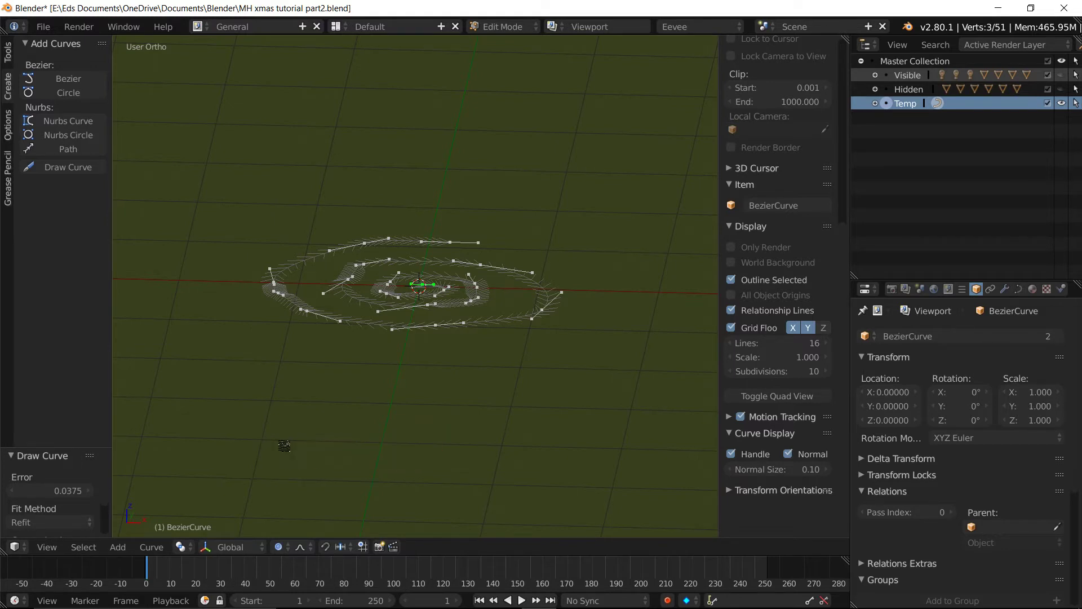
scroll(431, 287, up, 3)
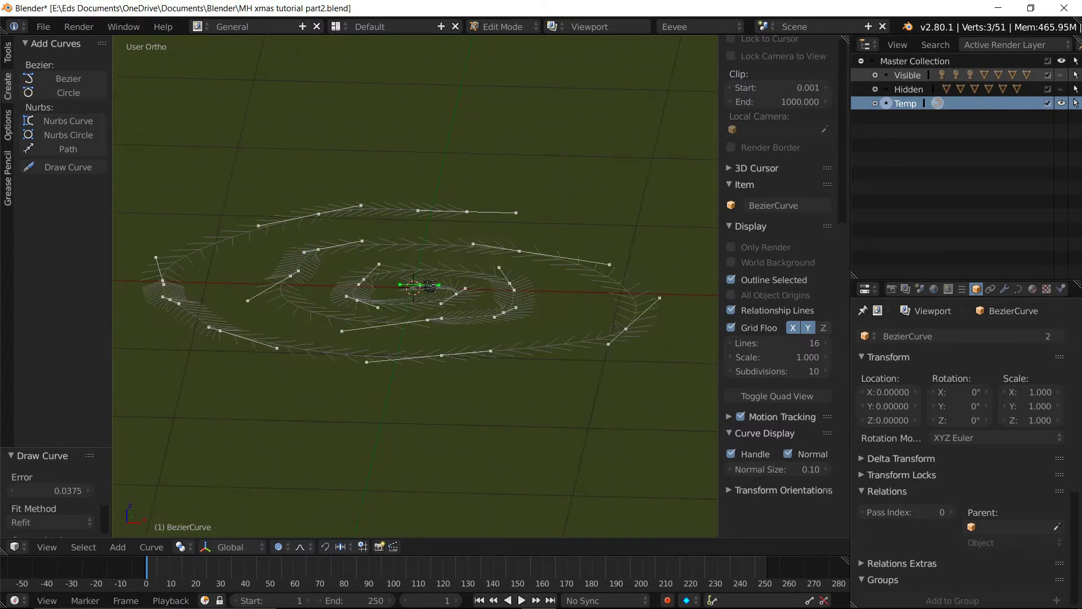
scroll(434, 288, up, 3)
scroll(437, 290, up, 2)
middle_drag(437, 290, 436, 308)
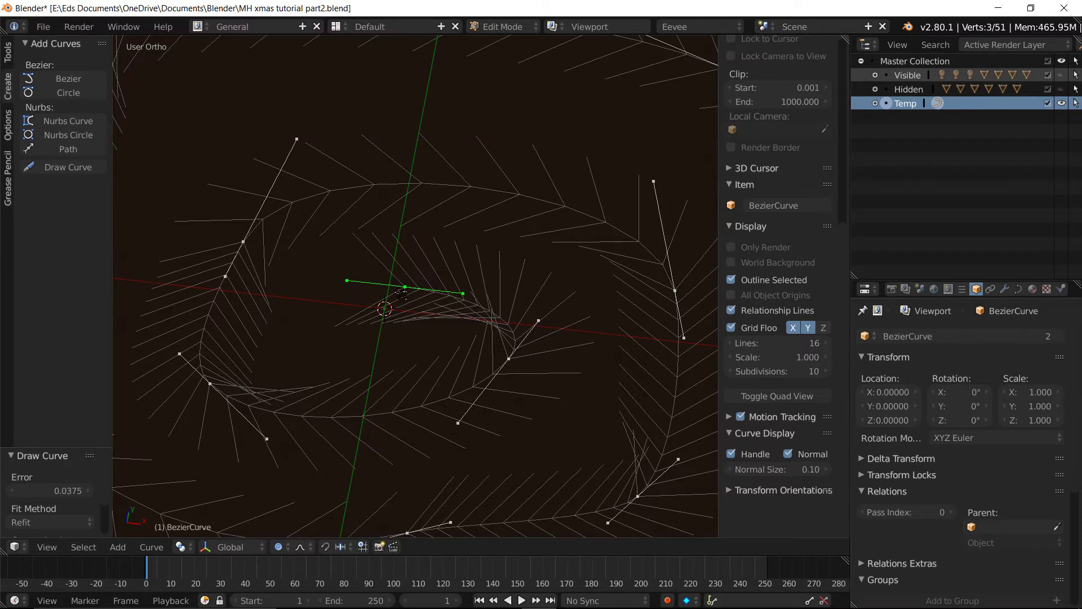
scroll(402, 292, down, 4)
scroll(401, 292, down, 5)
scroll(398, 292, down, 1)
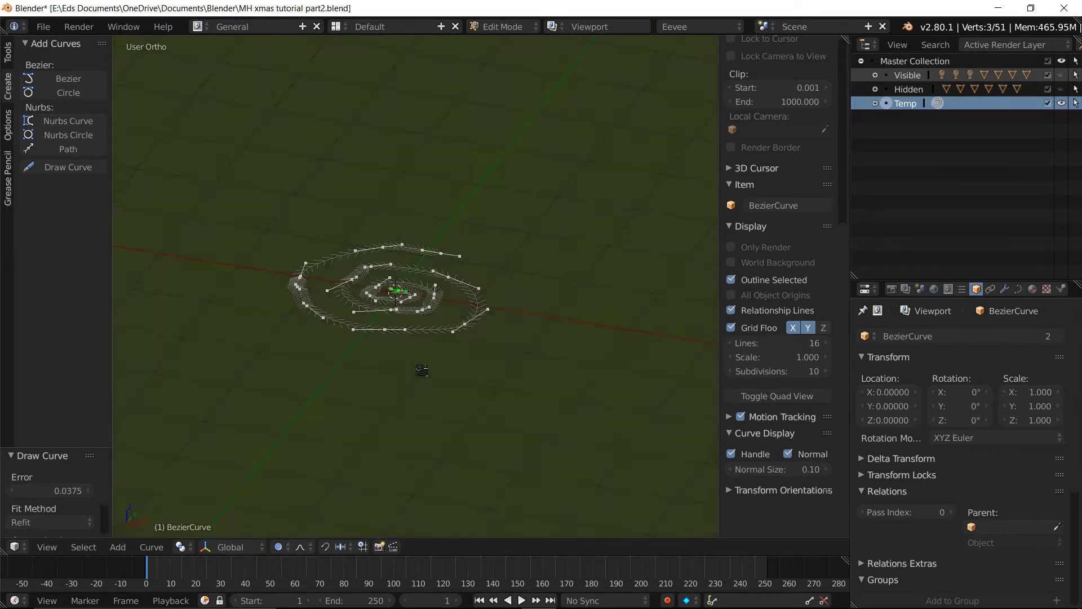
middle_drag(417, 367, 413, 341)
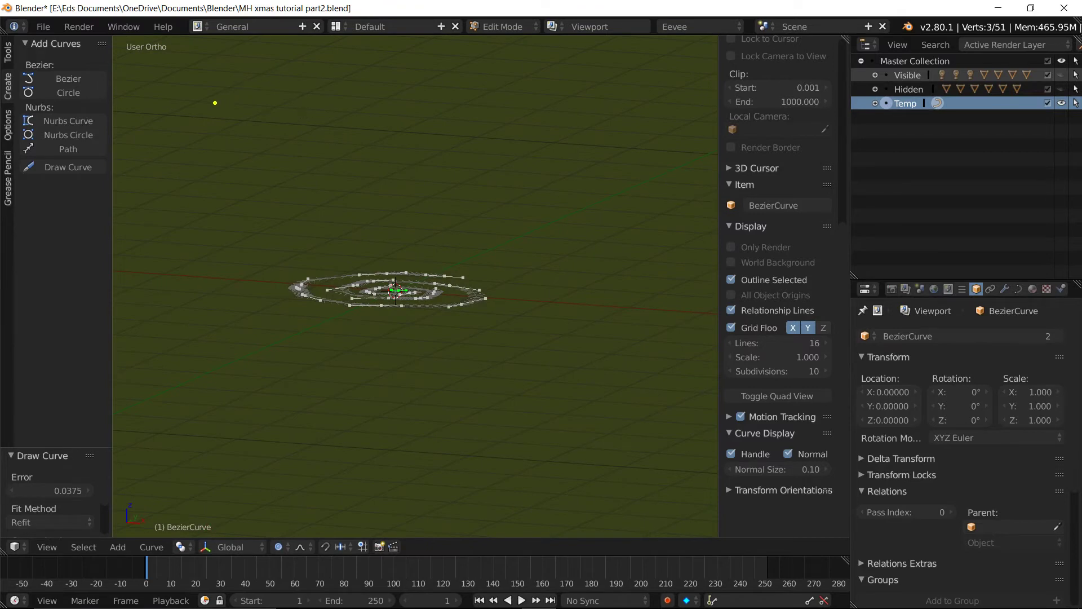
key(g)
key(g)
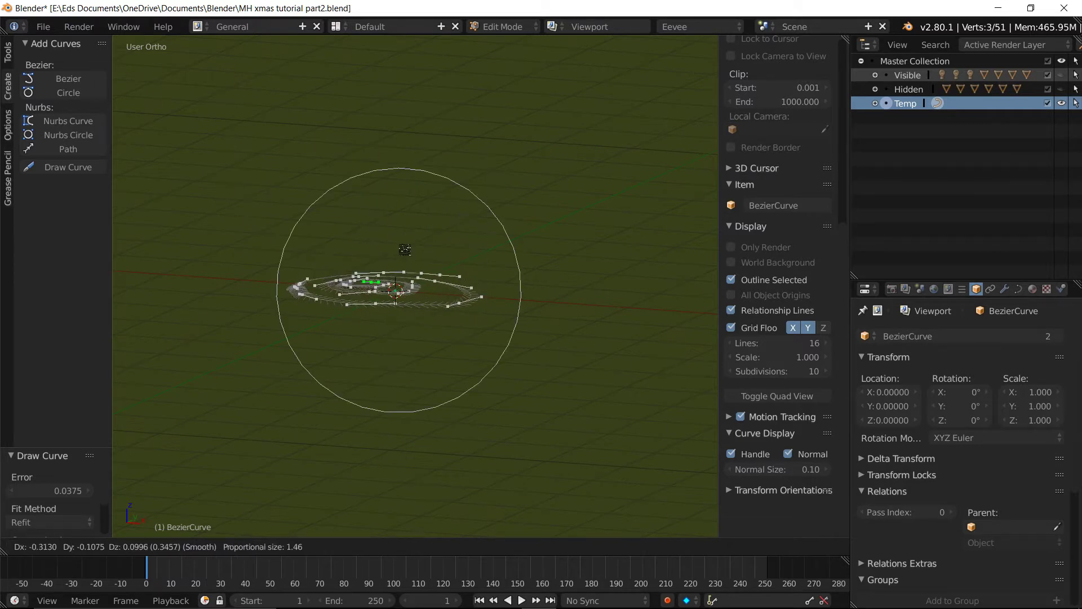
Lift the spiral's centre point 3.18 units up along Z with adjusted proportional influence
scroll(391, 238, down, 1)
scroll(398, 243, up, 3)
scroll(404, 249, up, 1)
scroll(405, 249, up, 4)
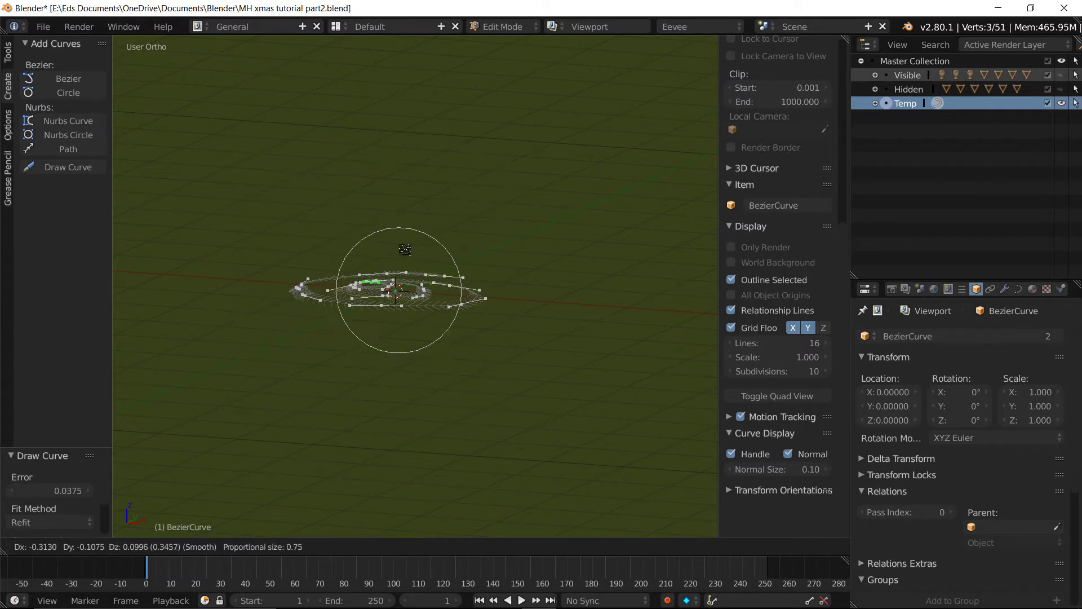
scroll(410, 214, up, 2)
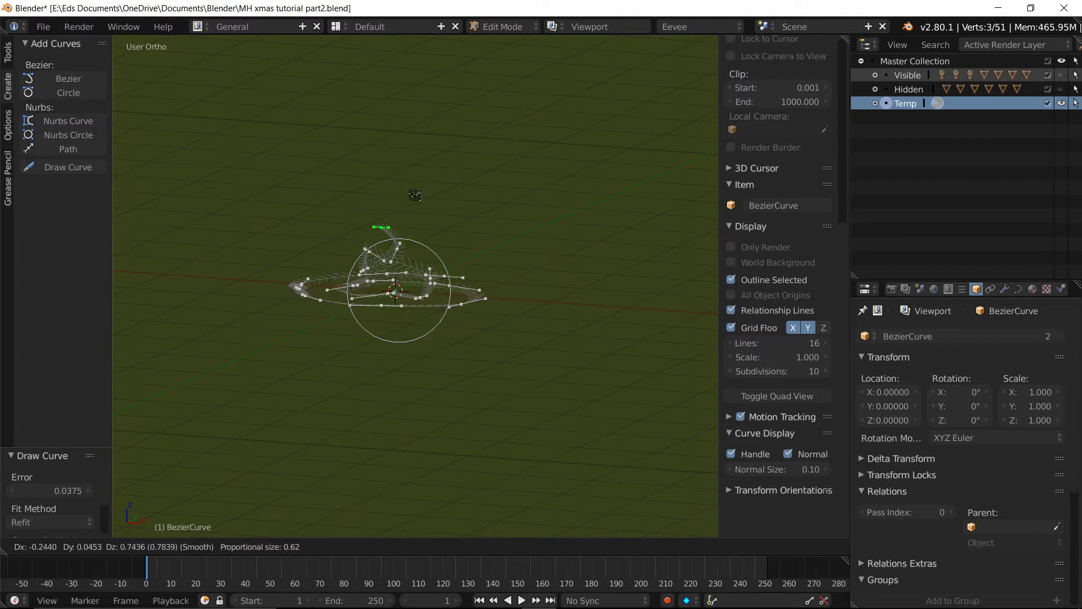
key(z)
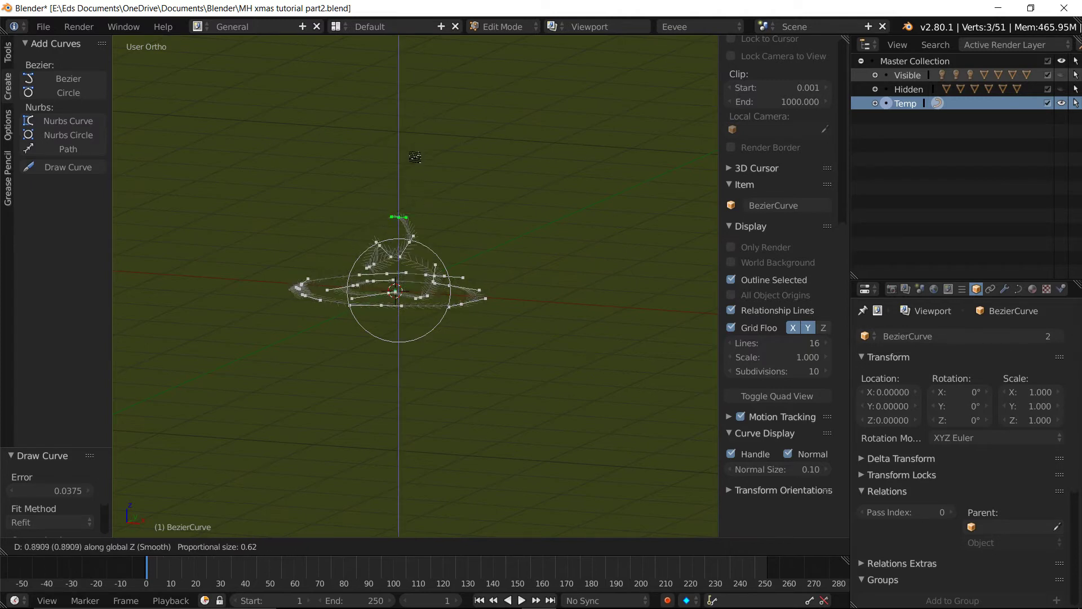
scroll(415, 198, down, 2)
scroll(417, 210, down, 2)
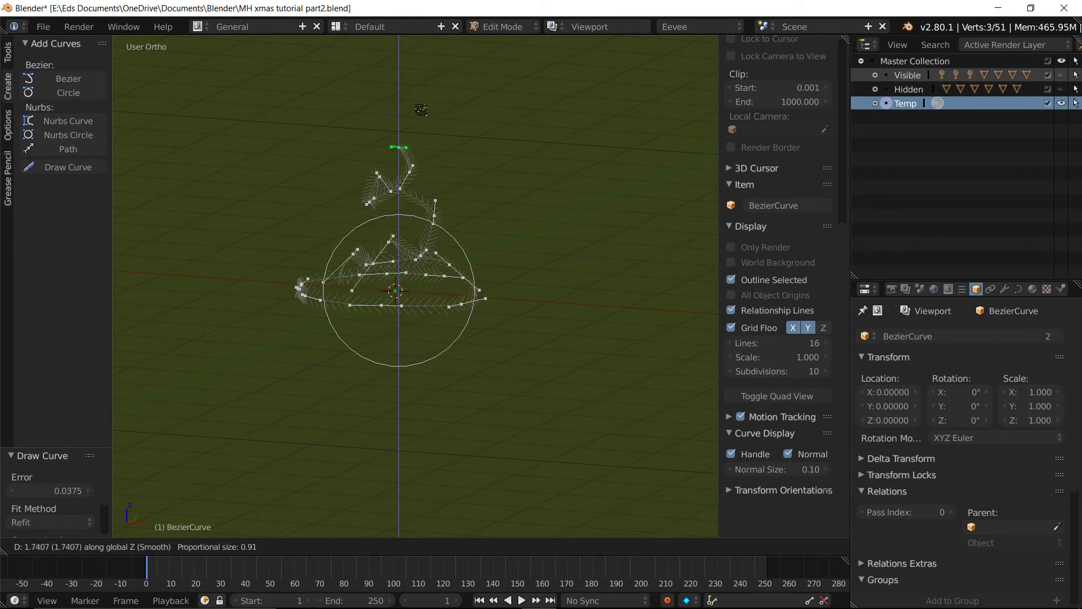
scroll(424, 96, down, 3)
scroll(425, 82, down, 1)
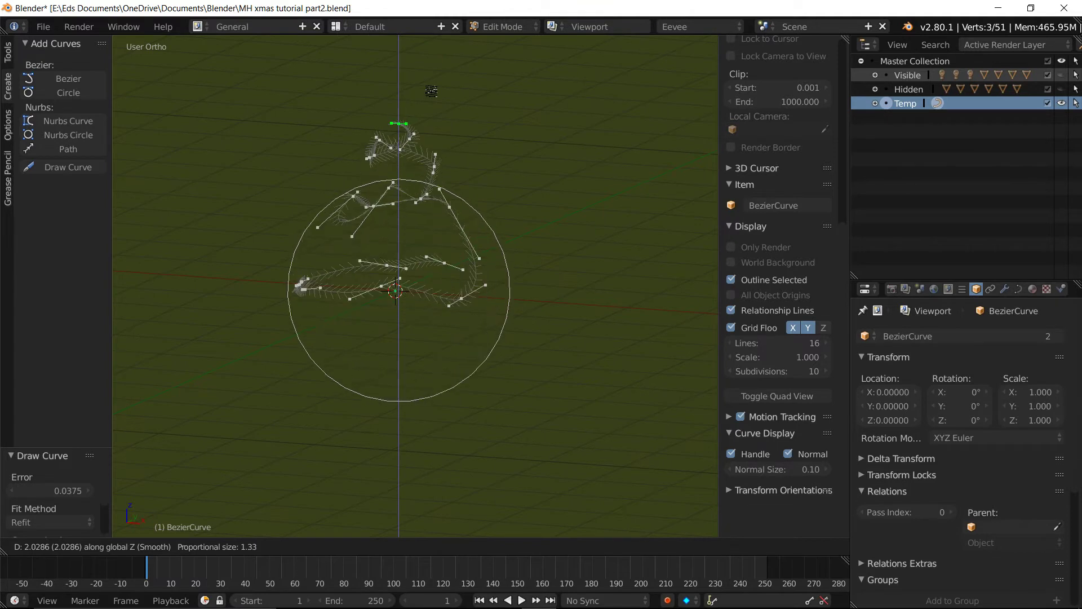
scroll(431, 93, down, 1)
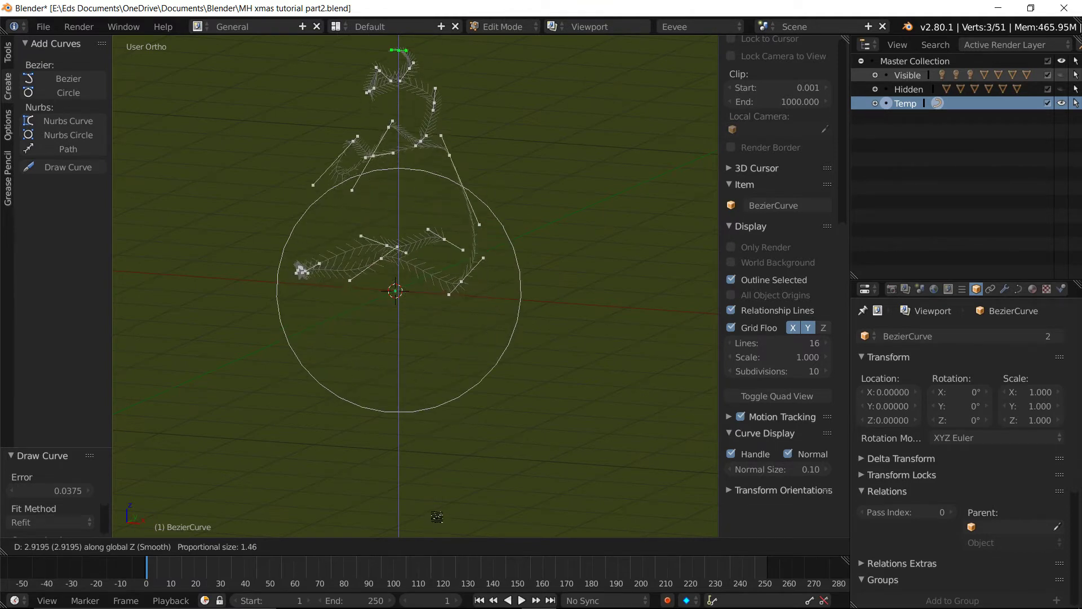
click(438, 496)
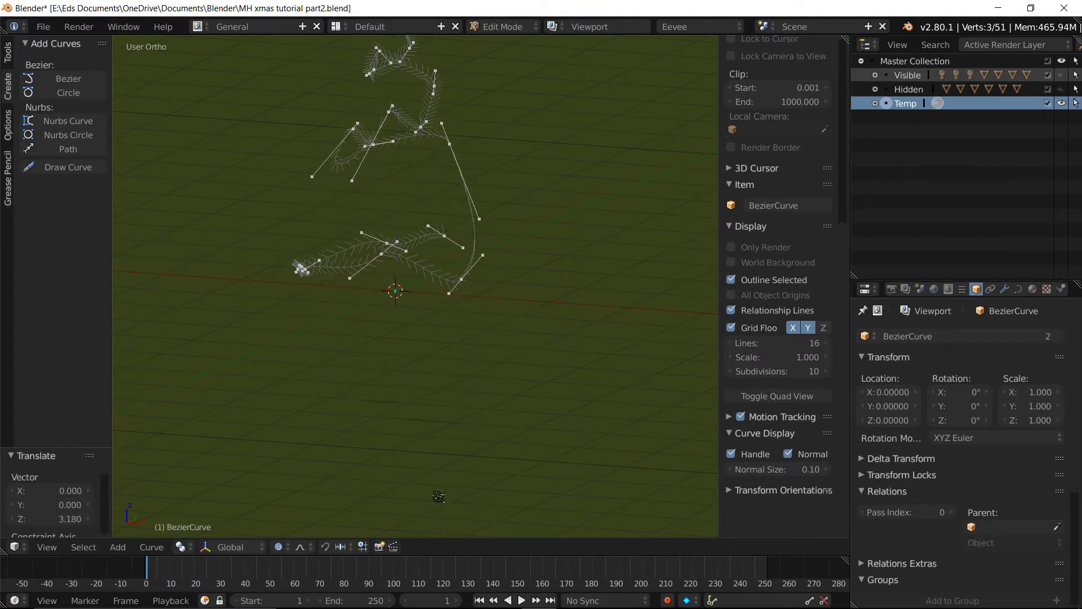
Orbit around the tree-shaped coil and return to Object Mode
mouse_move(507, 387)
middle_down()
mouse_move(389, 379)
mouse_move(393, 312)
middle_up()
scroll(389, 379, down, 3)
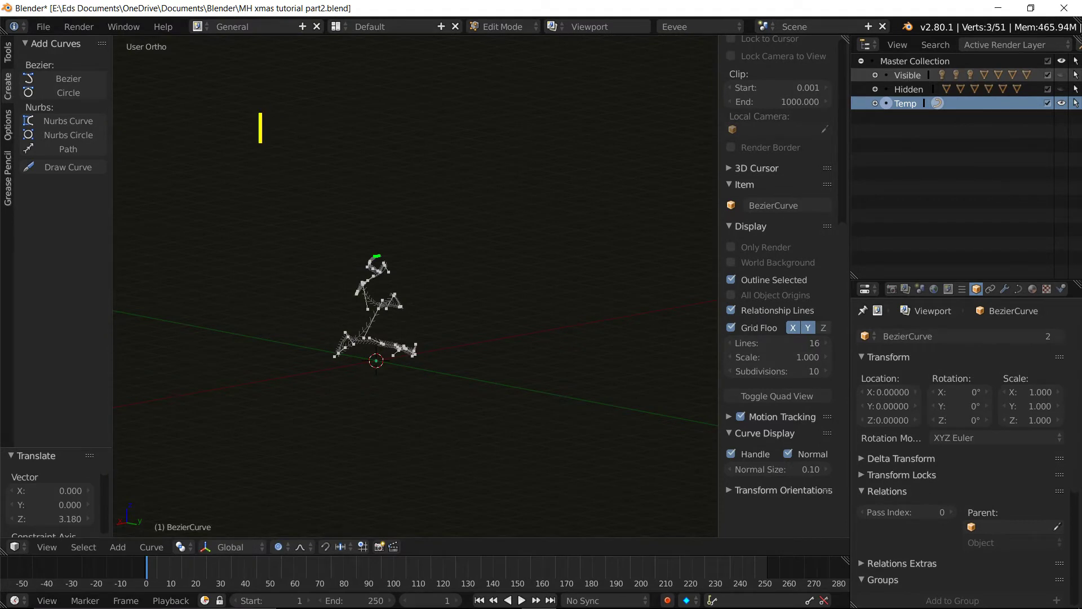
text(rought)
key(BackSpace)
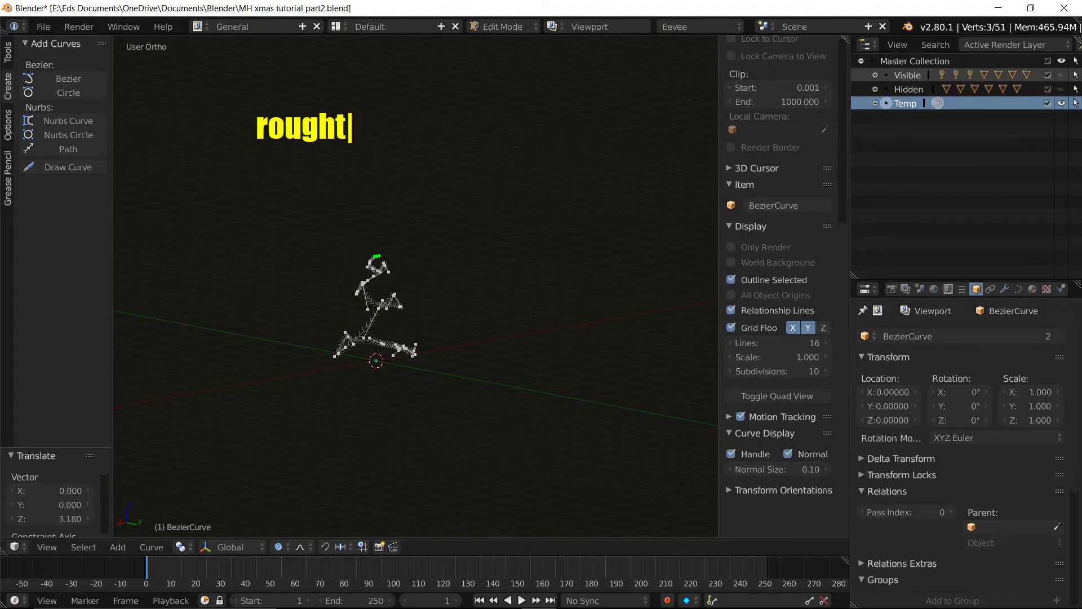
key(BackSpace)
text(shape )
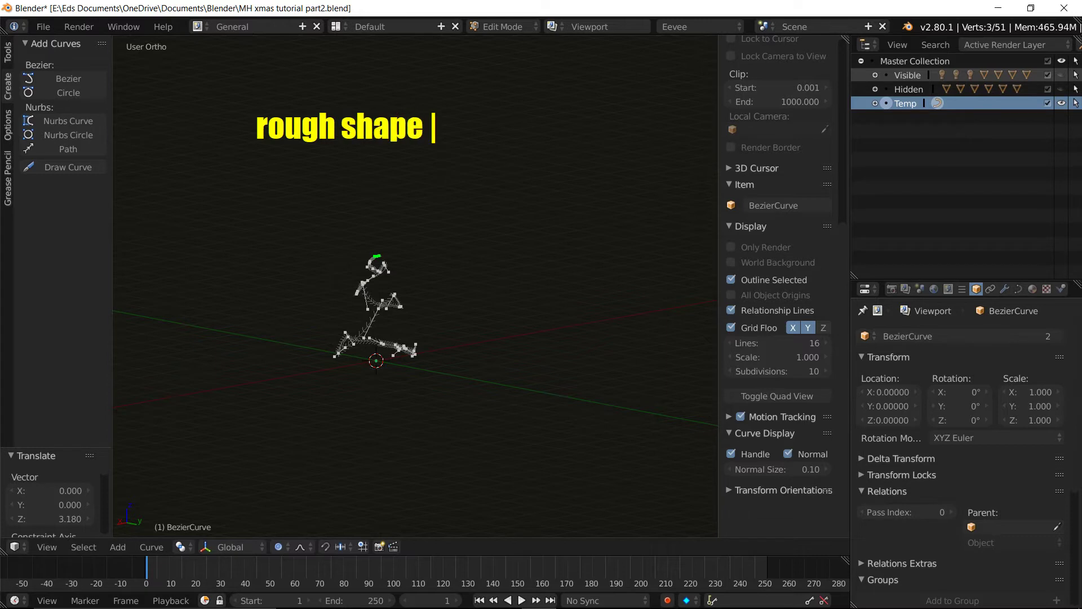
text(of the tree)
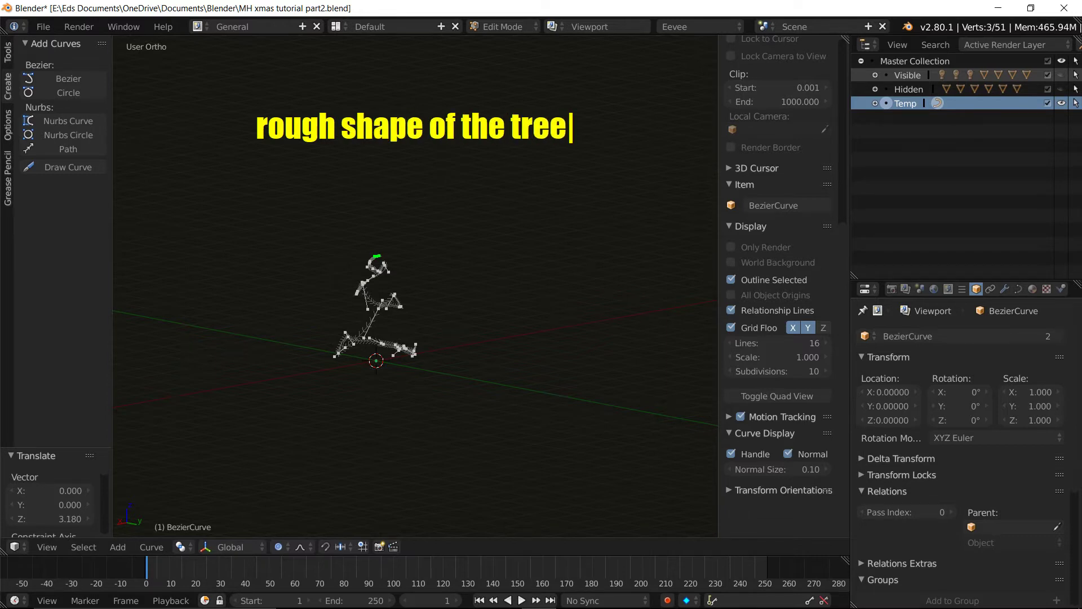
key(Escape)
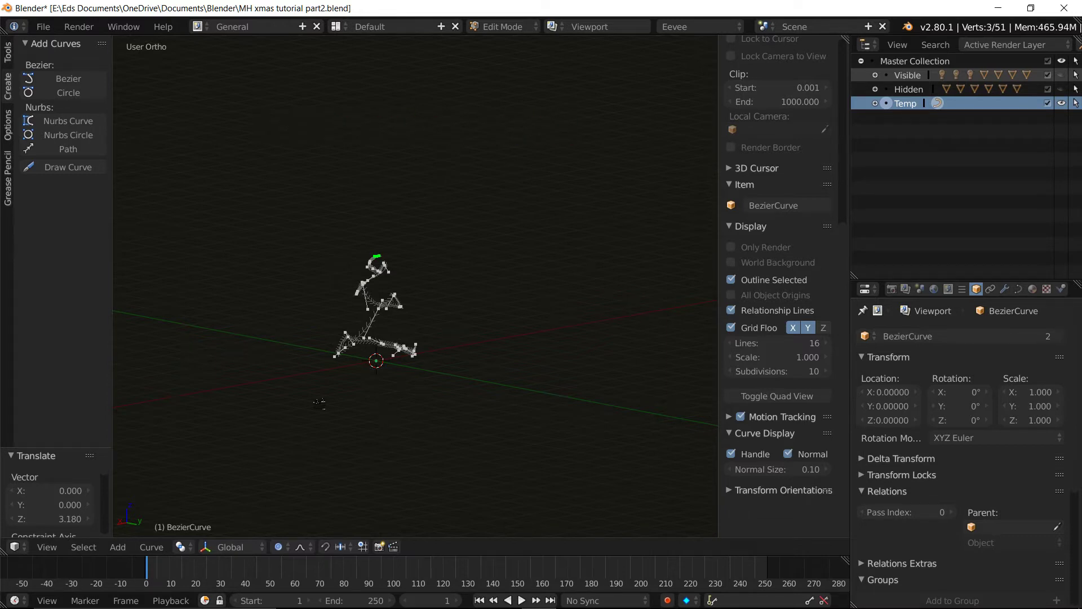
scroll(360, 381, up, 1)
scroll(360, 380, up, 1)
scroll(360, 380, up, 2)
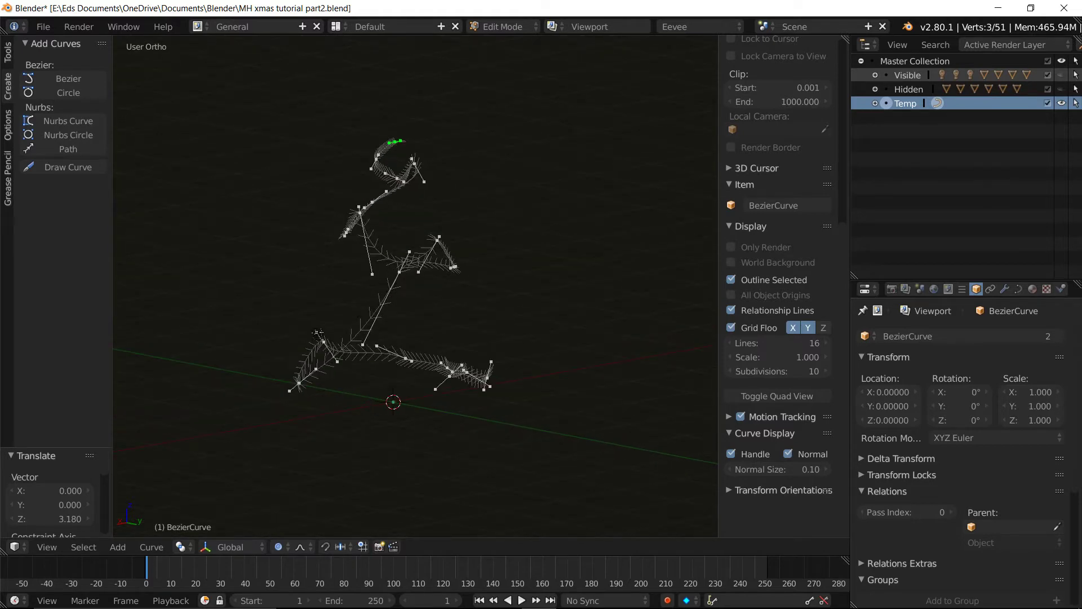
middle_drag(426, 289, 426, 306)
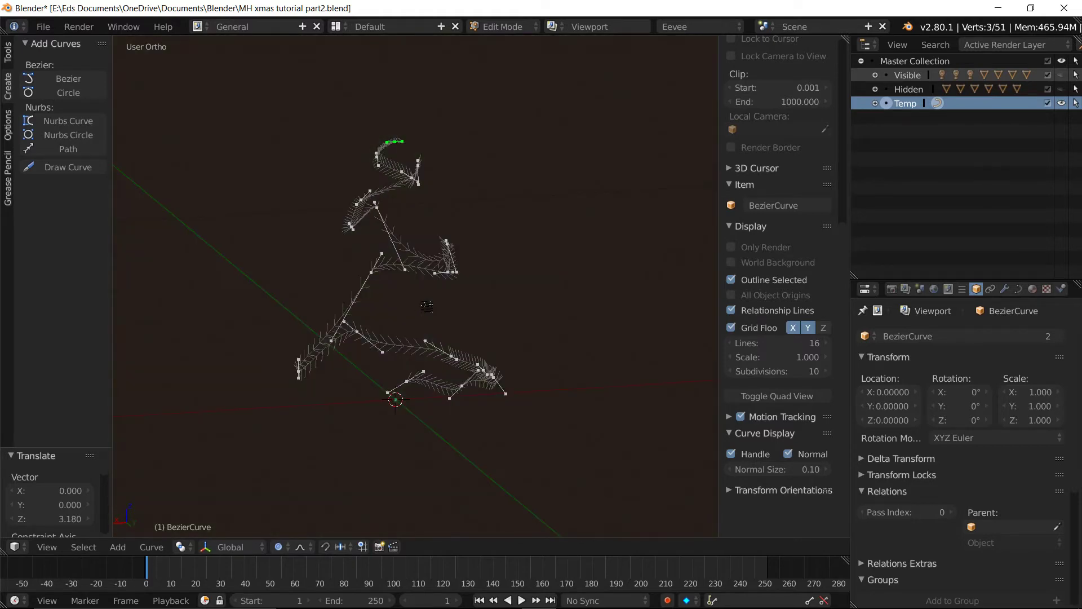
key(Tab)
middle_drag(491, 313, 438, 302)
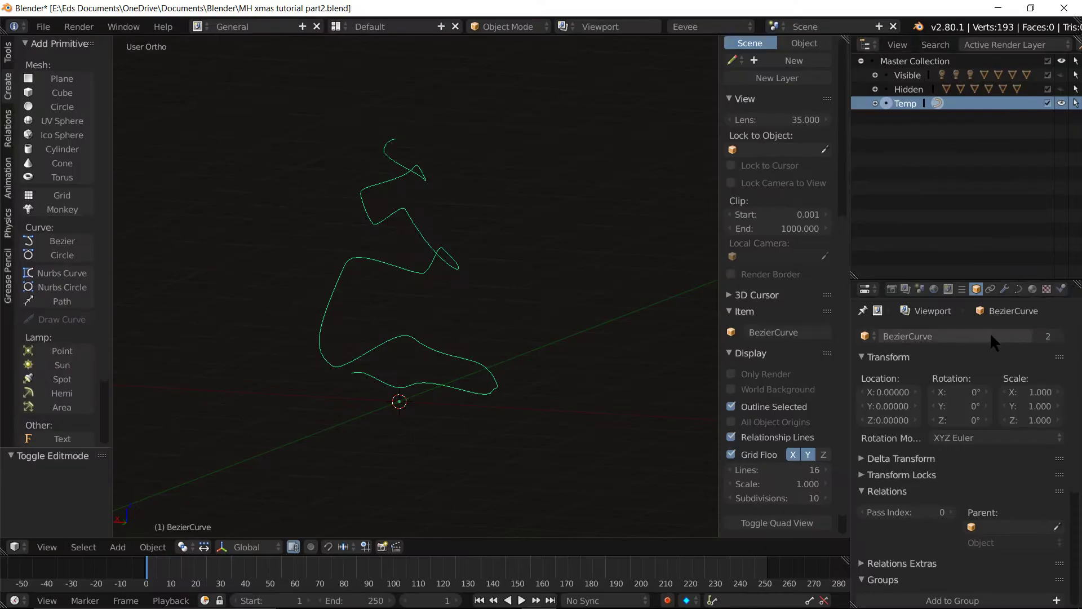
Set the curve's Fill to Full, Bevel Depth to 0.001 and Bevel Resolution to 2
click(1018, 290)
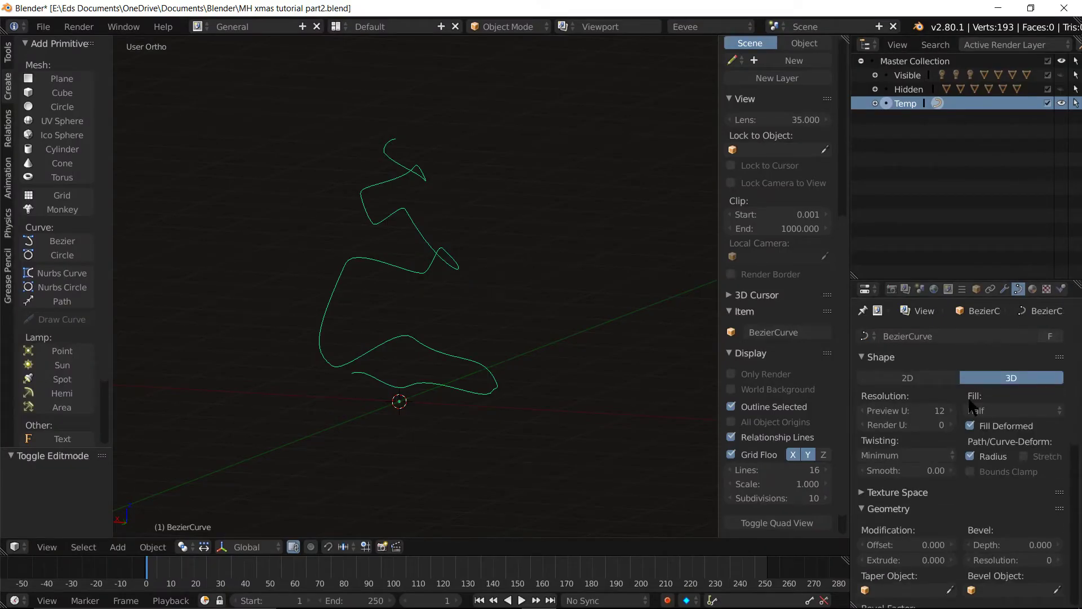
scroll(968, 397, up, 1)
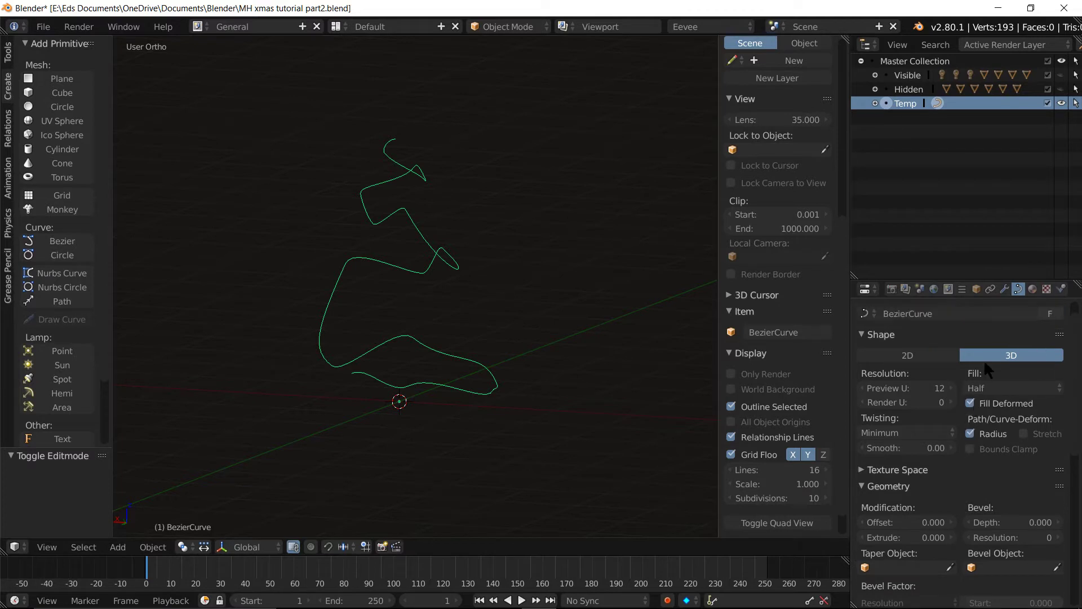
click(1001, 388)
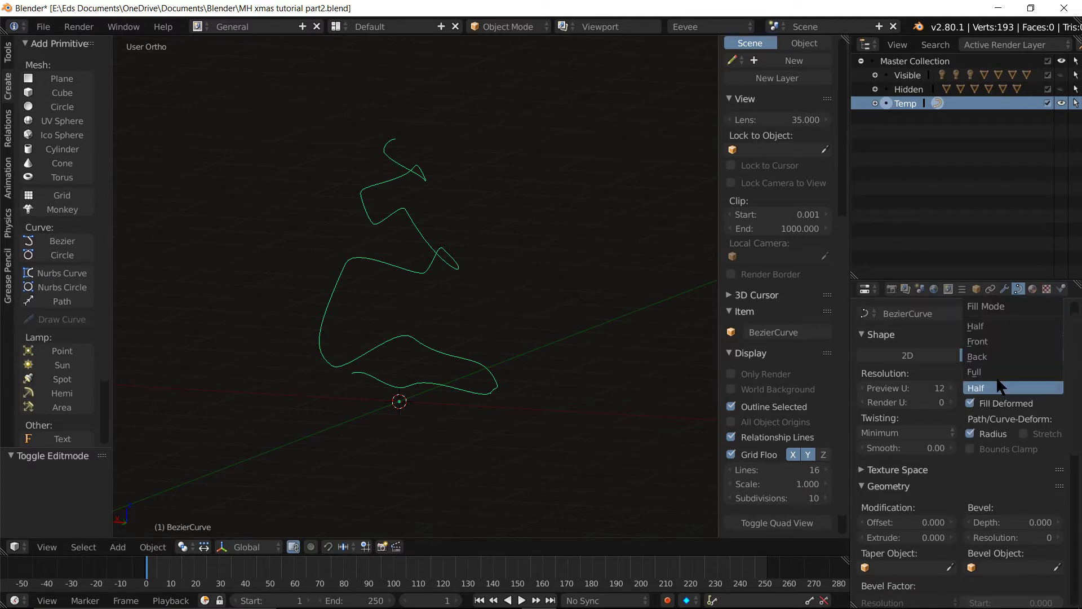
click(1018, 368)
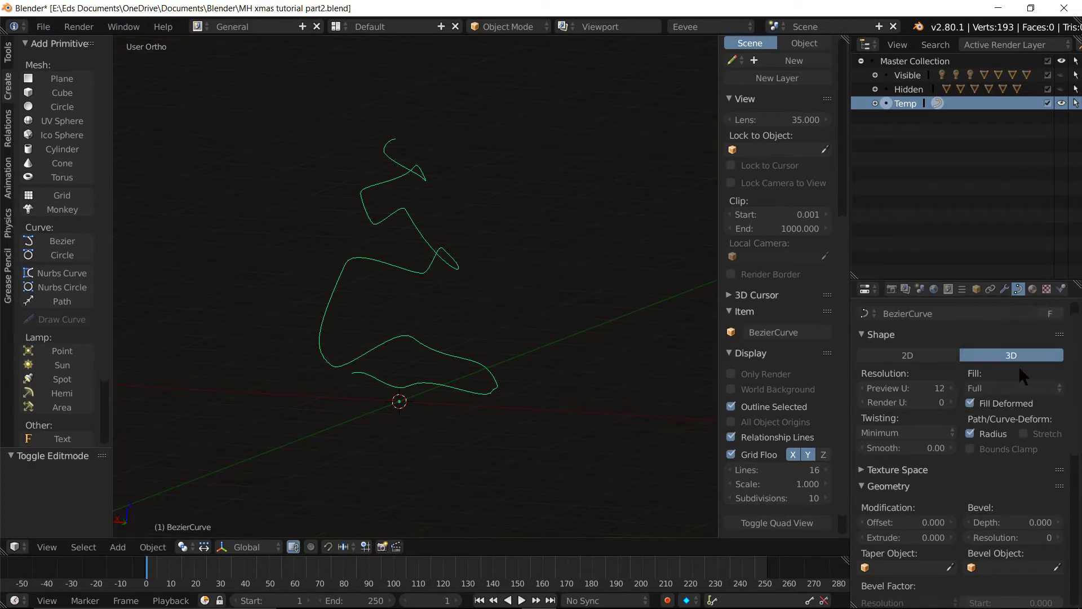
click(1056, 515)
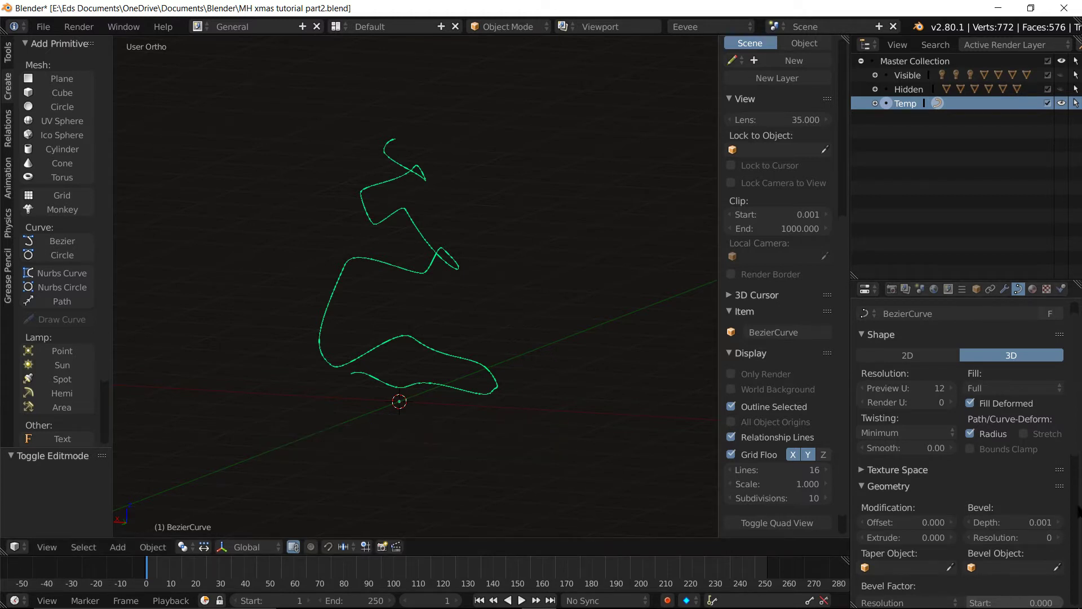
click(1056, 537)
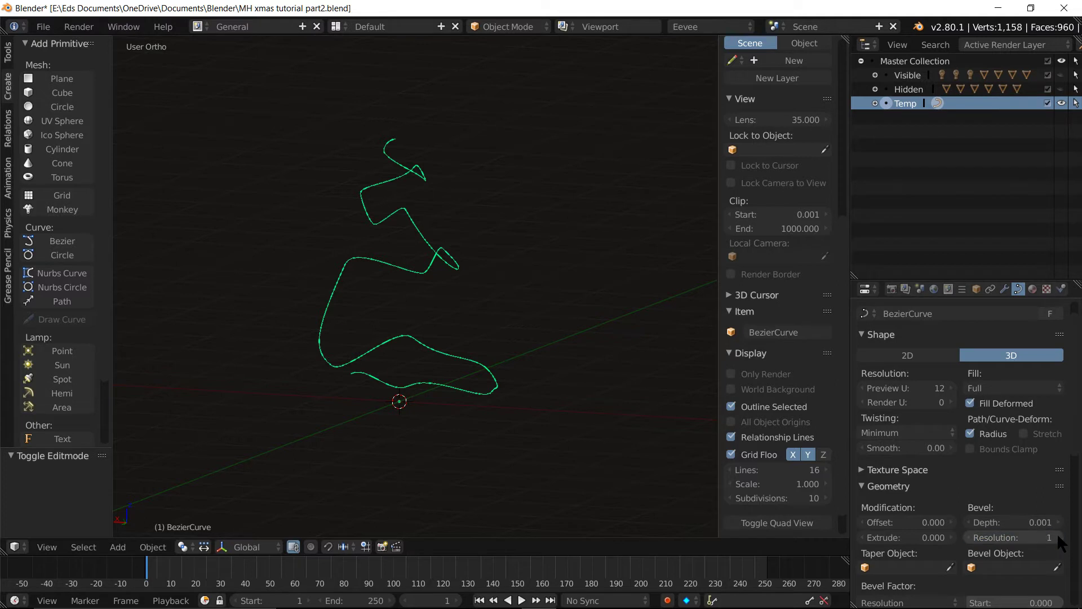
click(1057, 534)
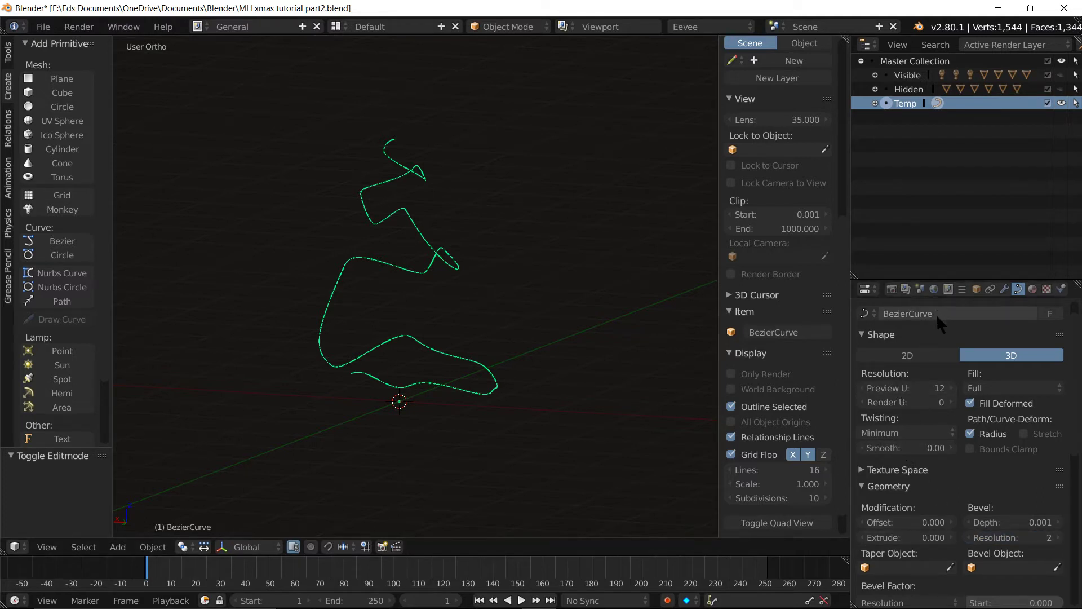
scroll(945, 346, up, 1)
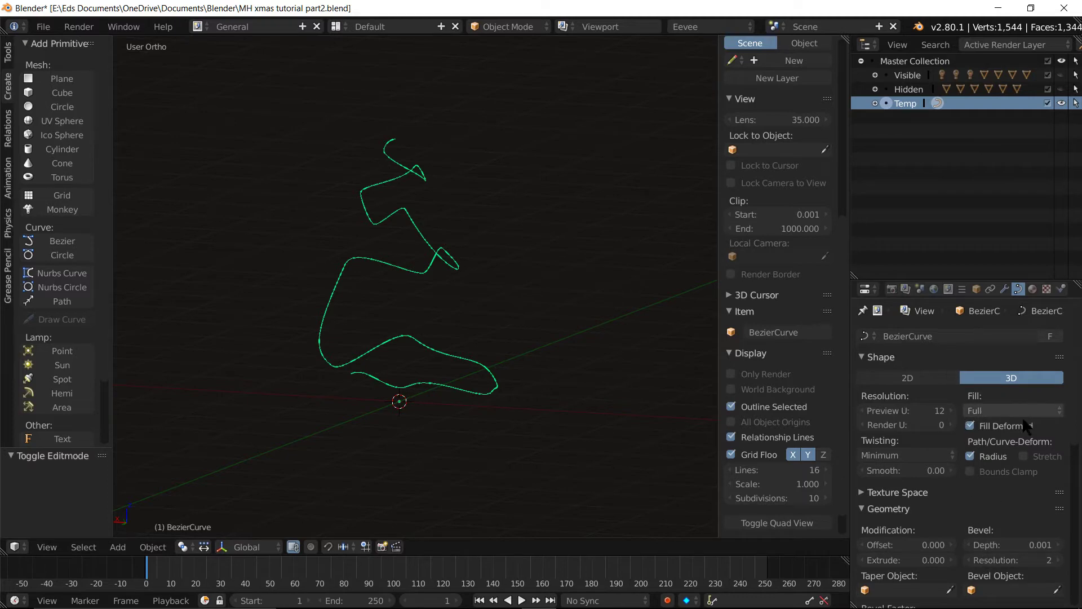
scroll(386, 313, up, 2)
scroll(386, 313, up, 2)
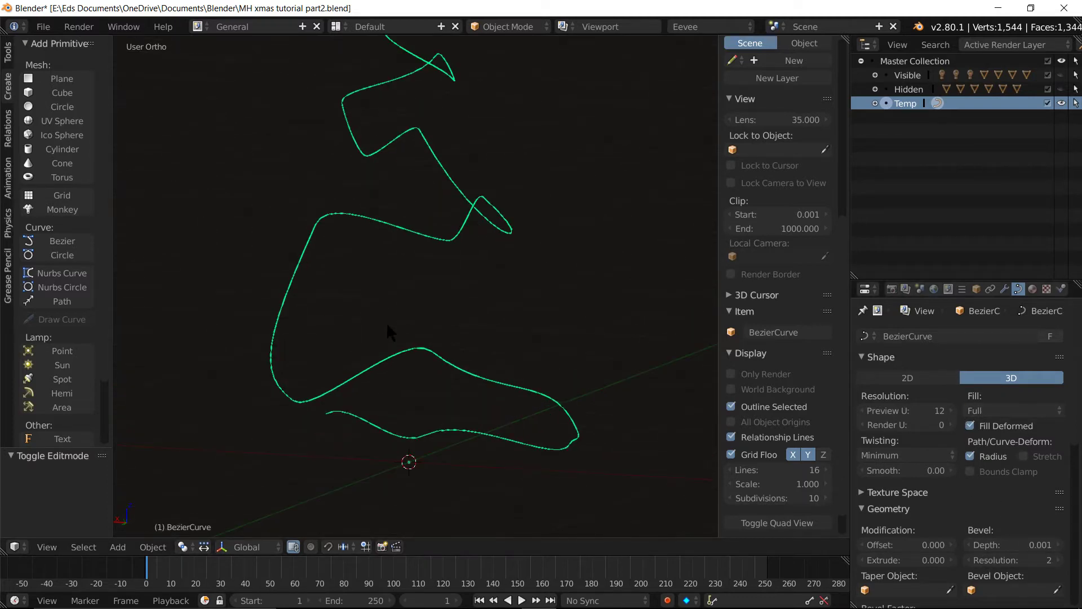
Orbit the view and bring up the Alt+C Convert to menu for the bevelled curve
mouse_move(417, 404)
middle_down()
mouse_move(472, 400)
mouse_move(391, 404)
mouse_move(428, 387)
middle_up()
scroll(428, 389, down, 3)
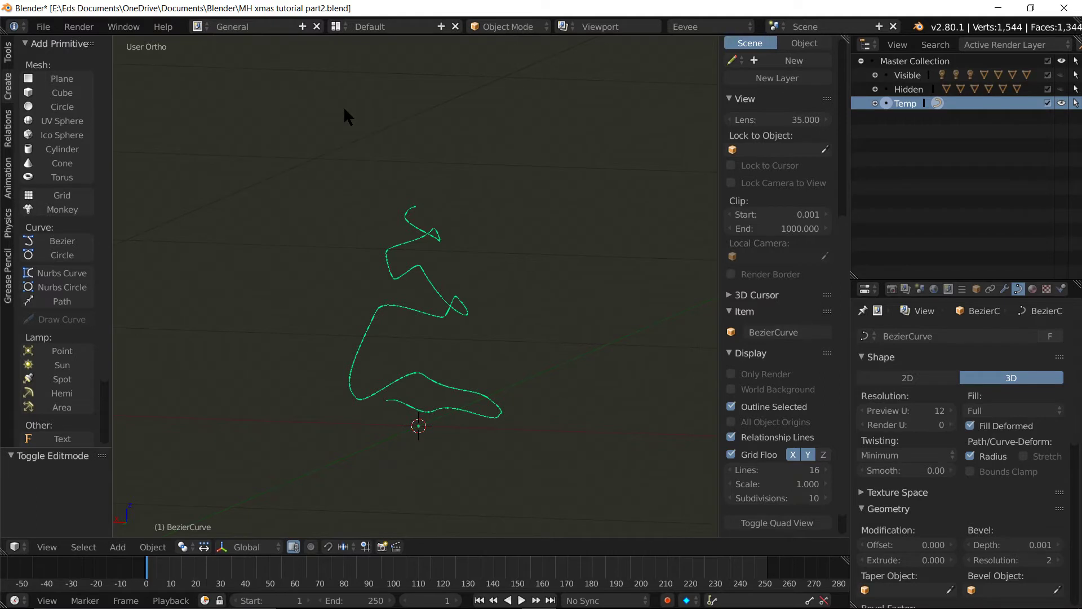
key(alt+c)
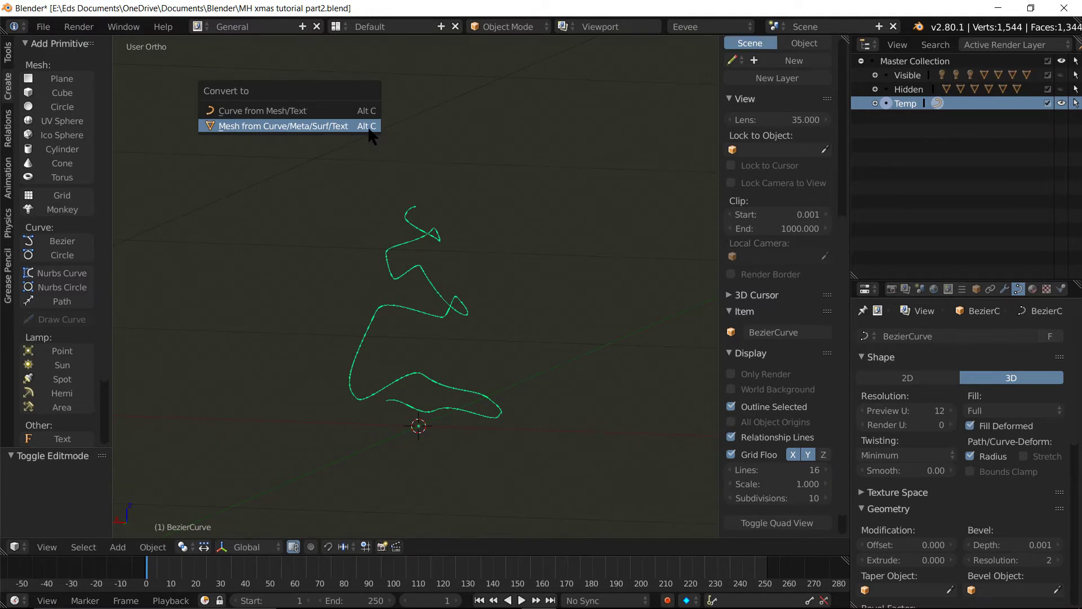
Convert the curve using Mesh from Curve/Meta/Surf/Text and inspect the resulting mesh coil
click(371, 135)
scroll(386, 295, up, 2)
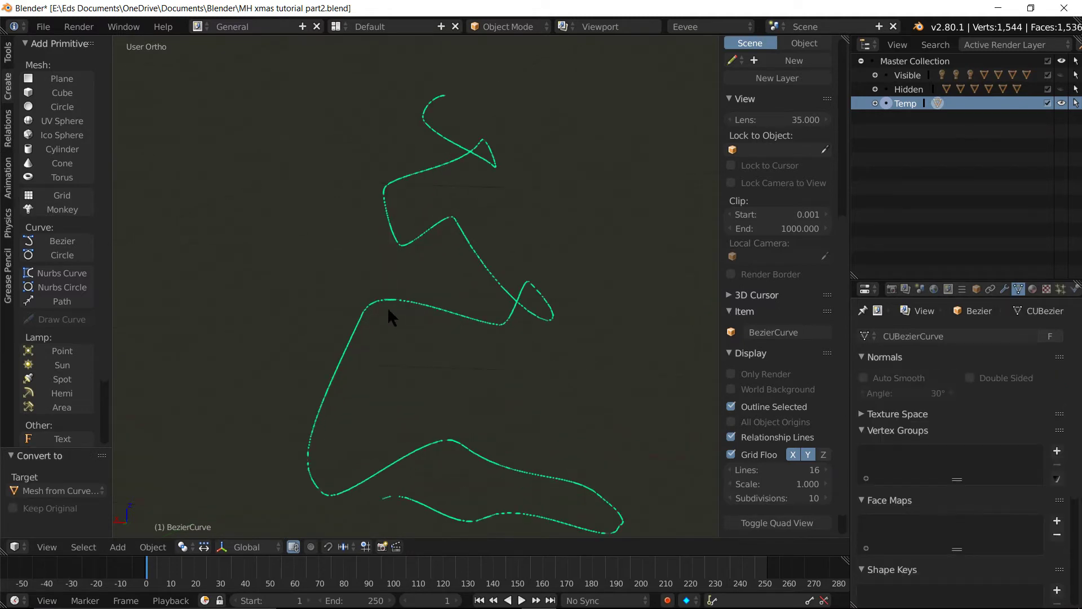
scroll(387, 307, up, 3)
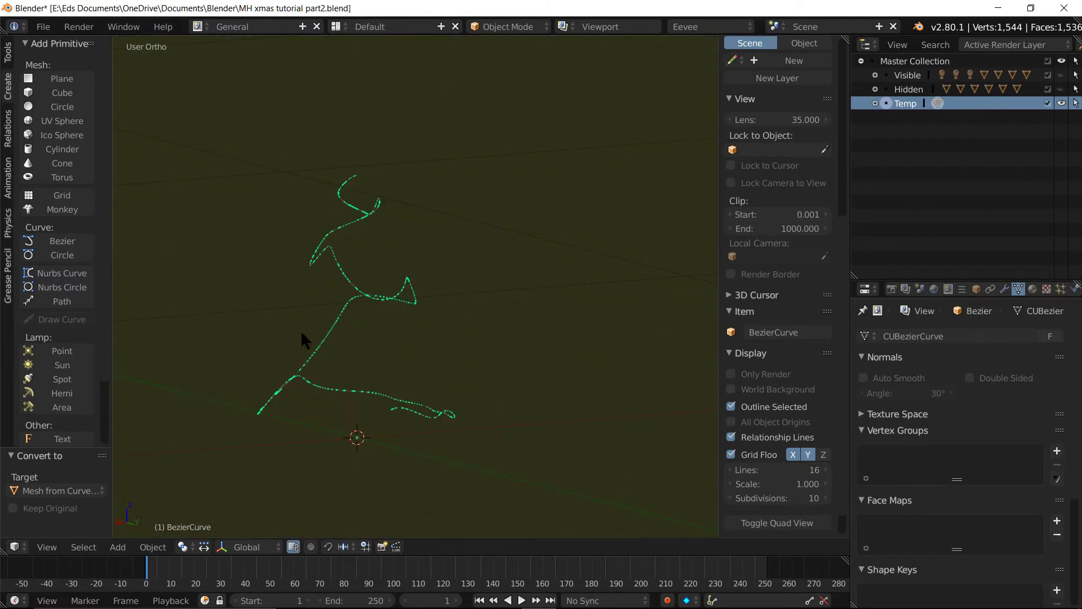
mouse_move(300, 329)
middle_down()
mouse_move(338, 312)
mouse_move(407, 311)
mouse_move(394, 329)
mouse_move(395, 316)
middle_up()
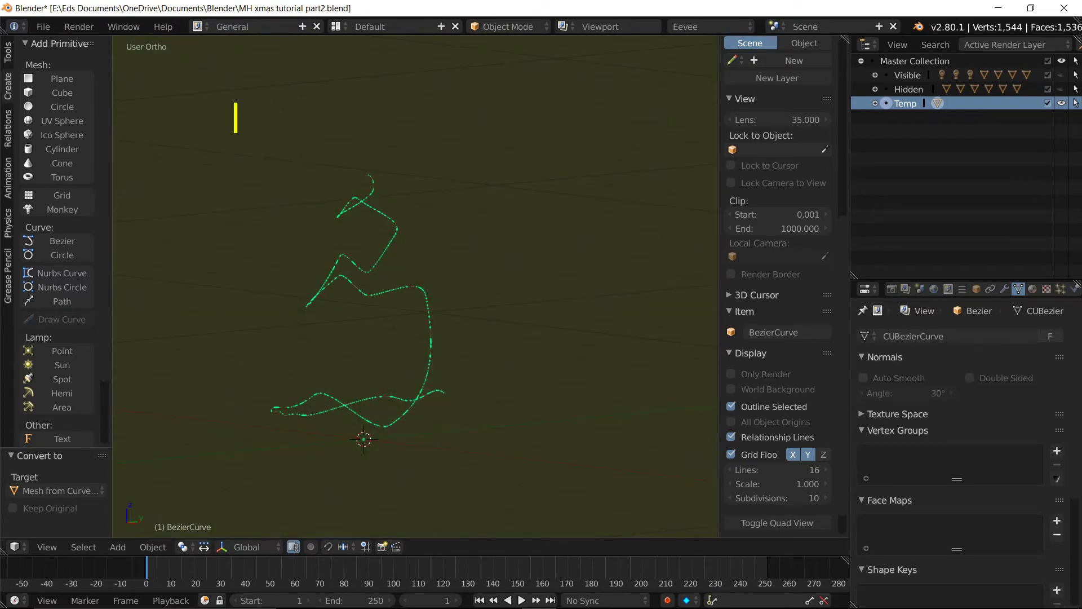
text(ok .)
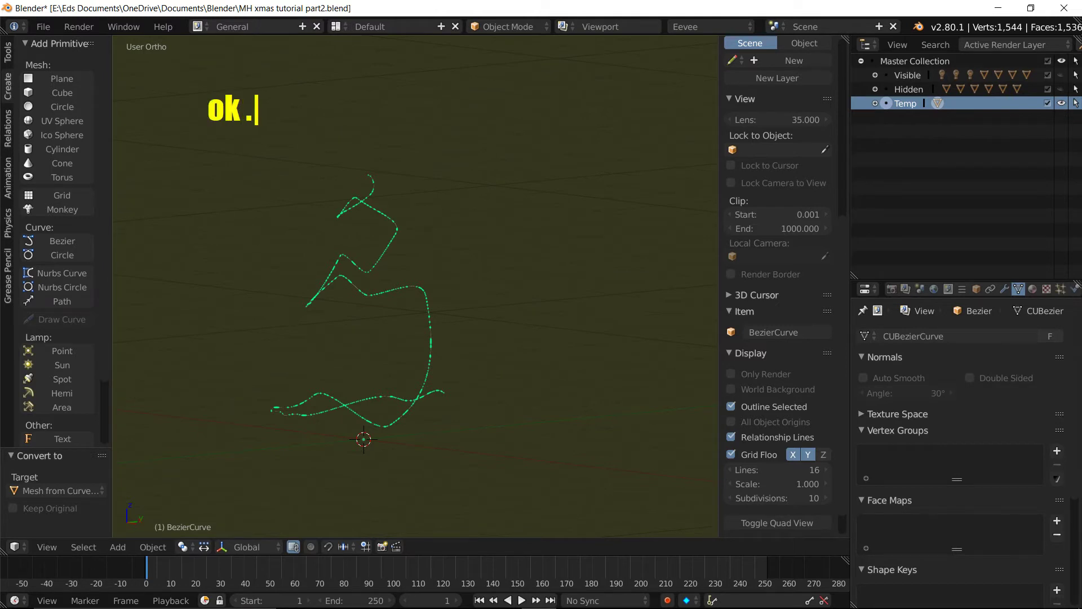
text(. now we can)
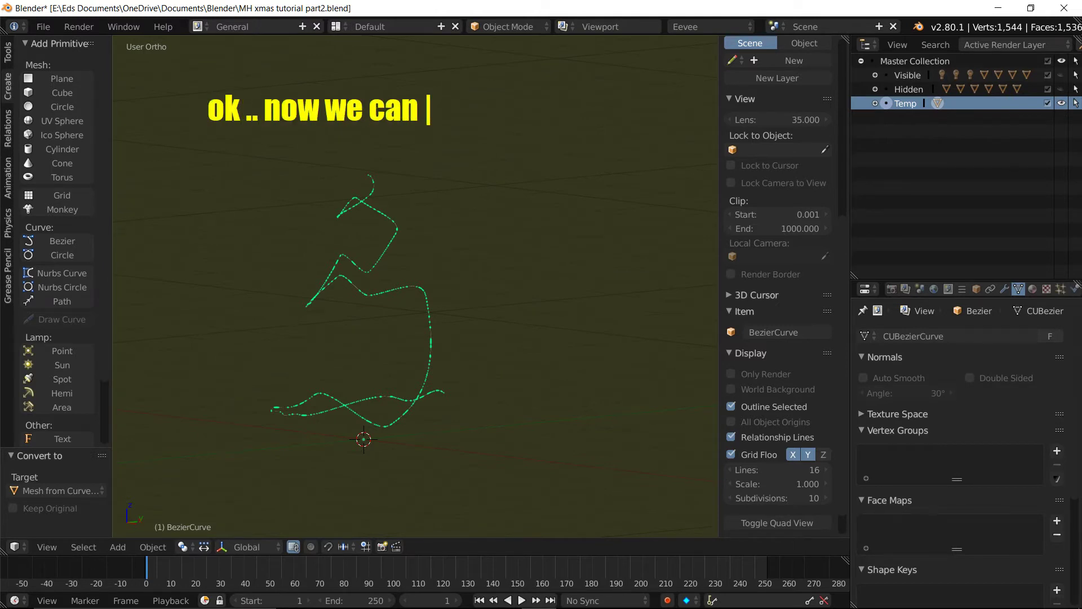
text( add a )
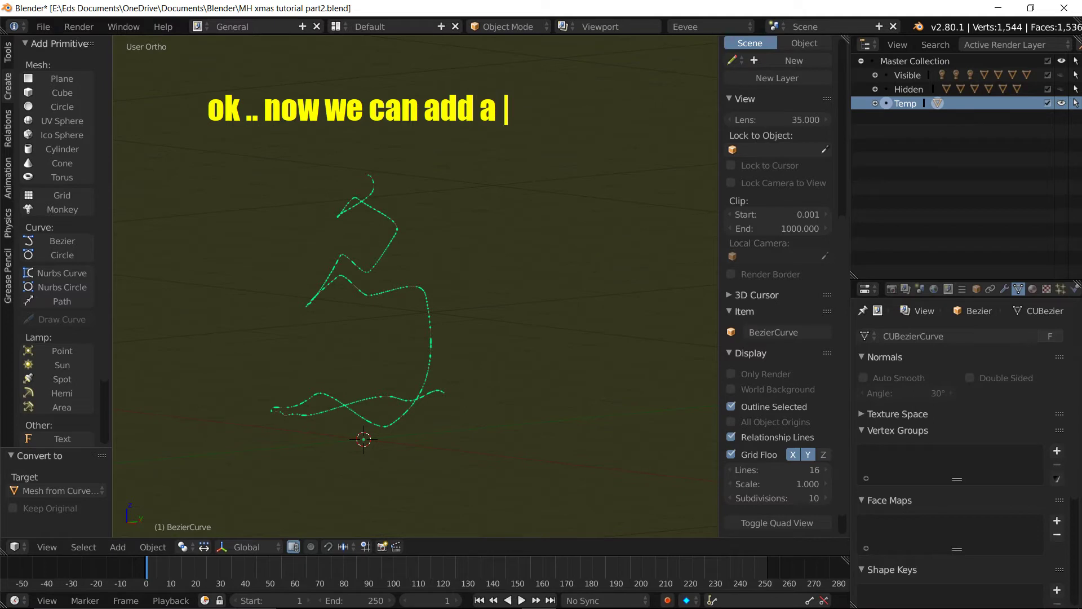
text(particle )
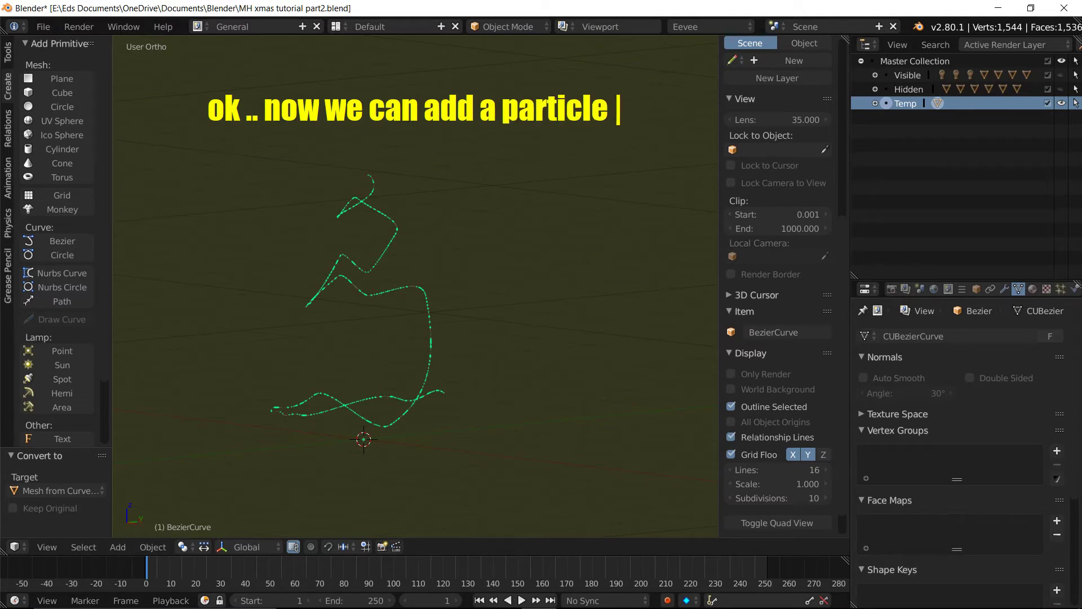
text(system)
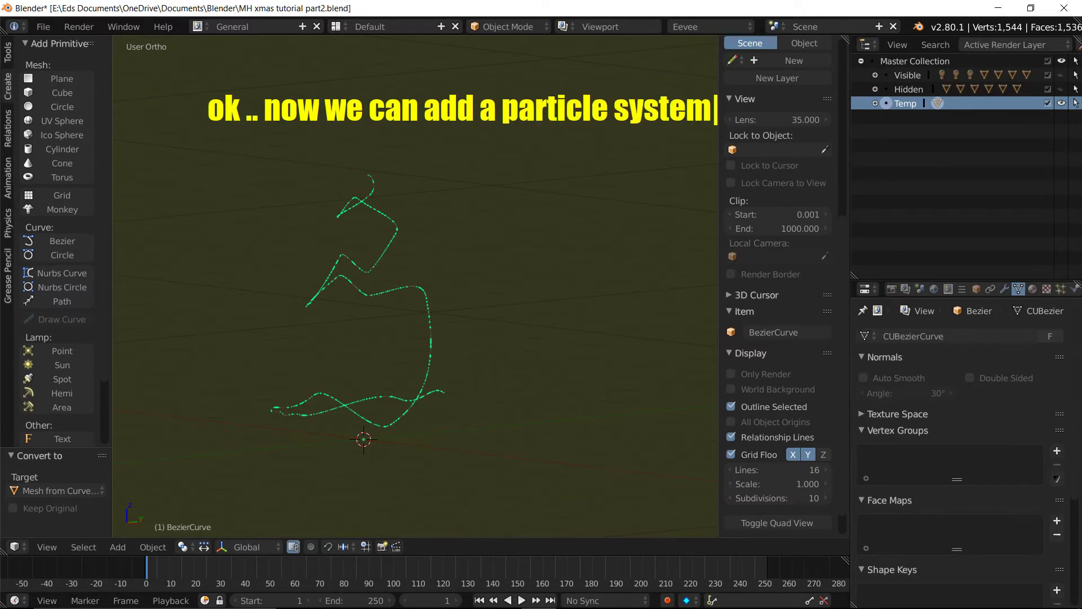
key(Escape)
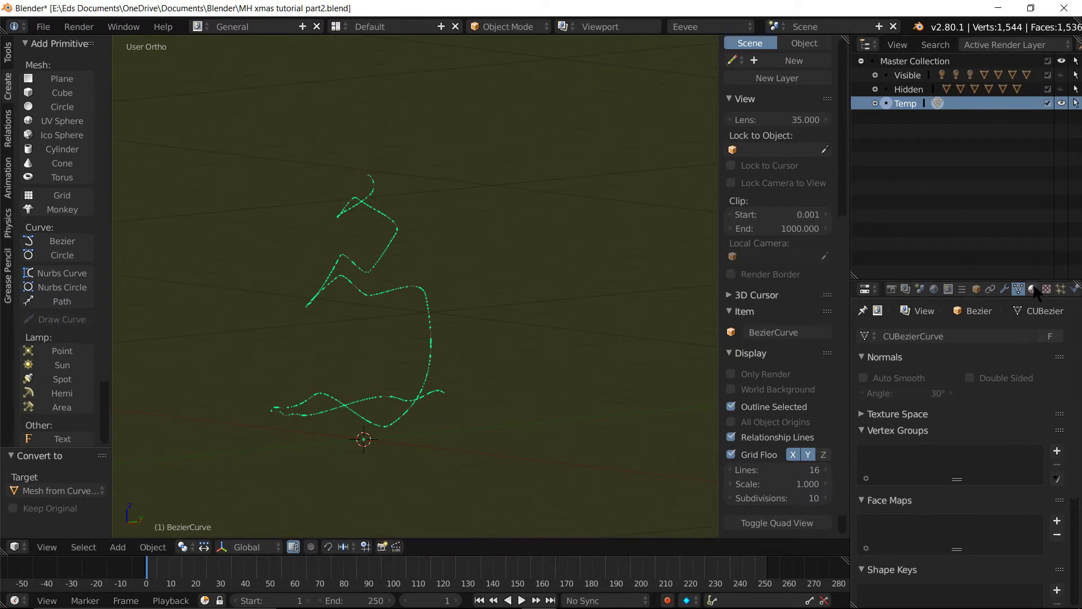
Add a new Hair particle system to the garland mesh with hair length 0.2
click(1062, 290)
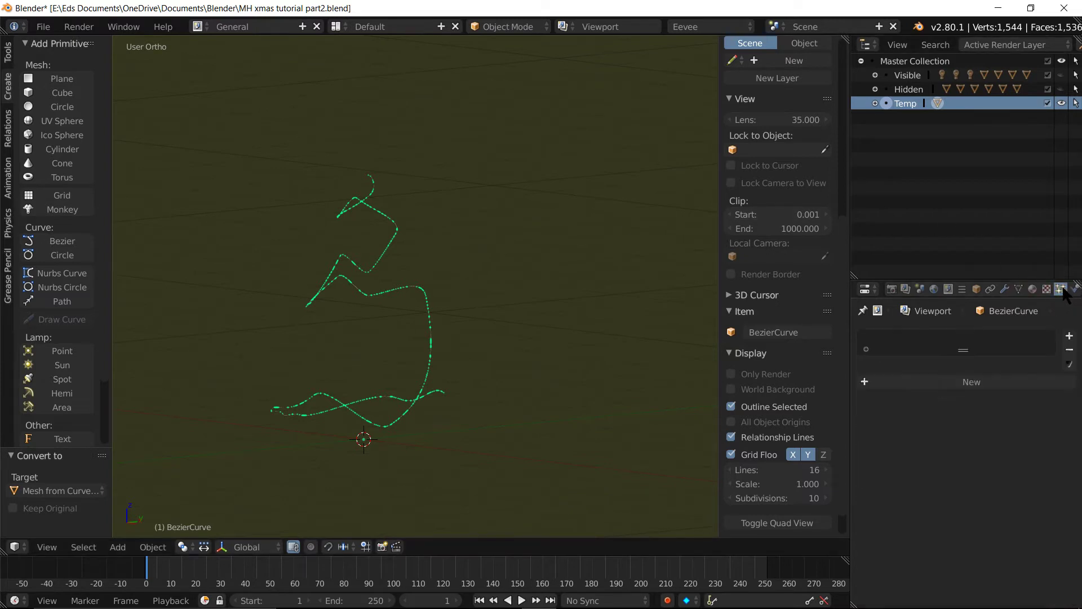
click(980, 384)
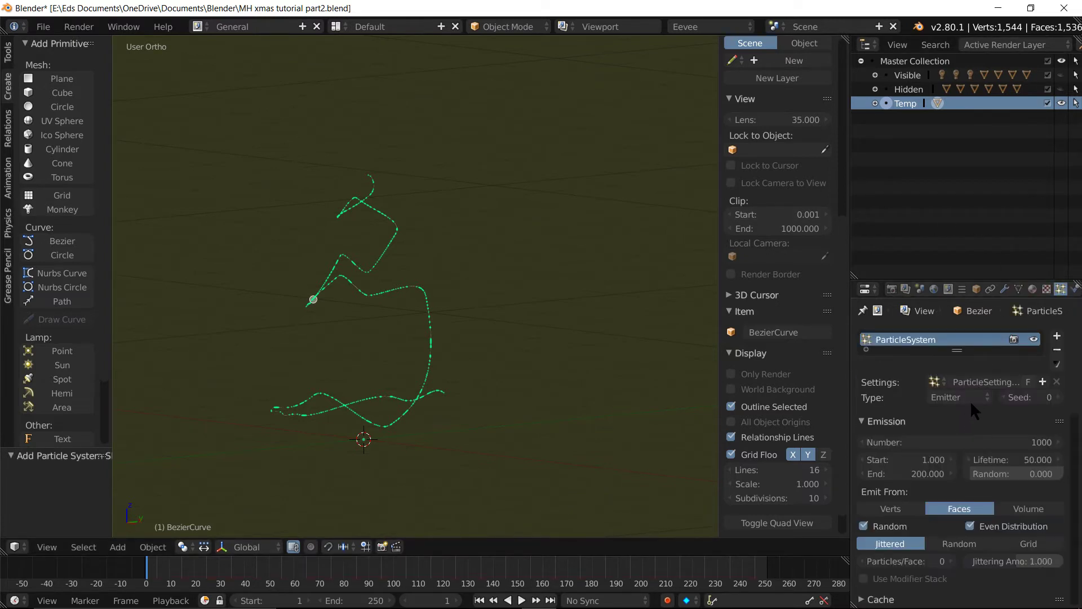
click(970, 394)
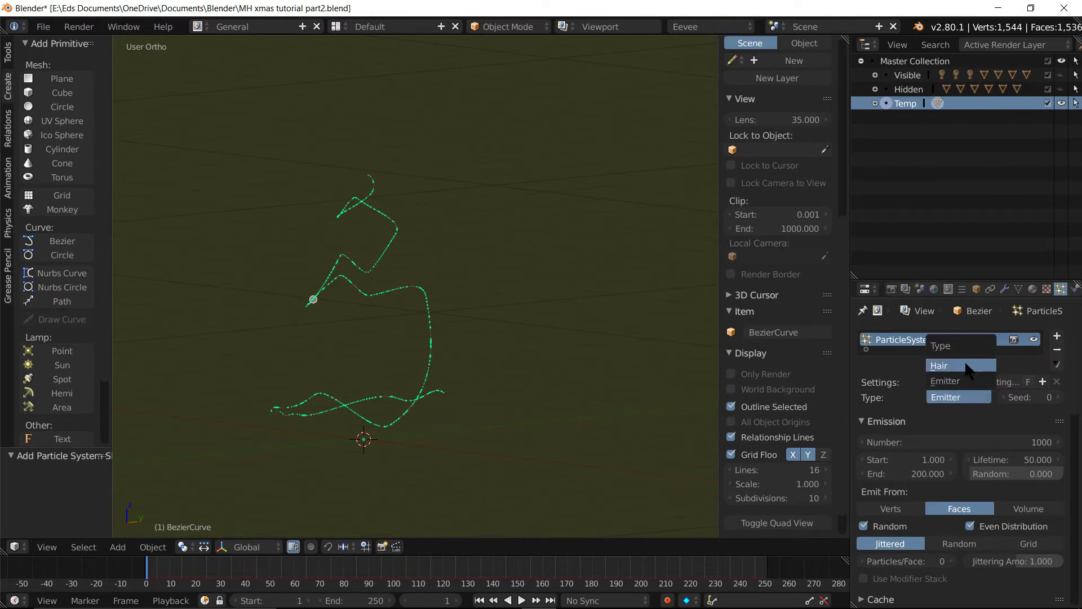
click(968, 366)
click(1023, 457)
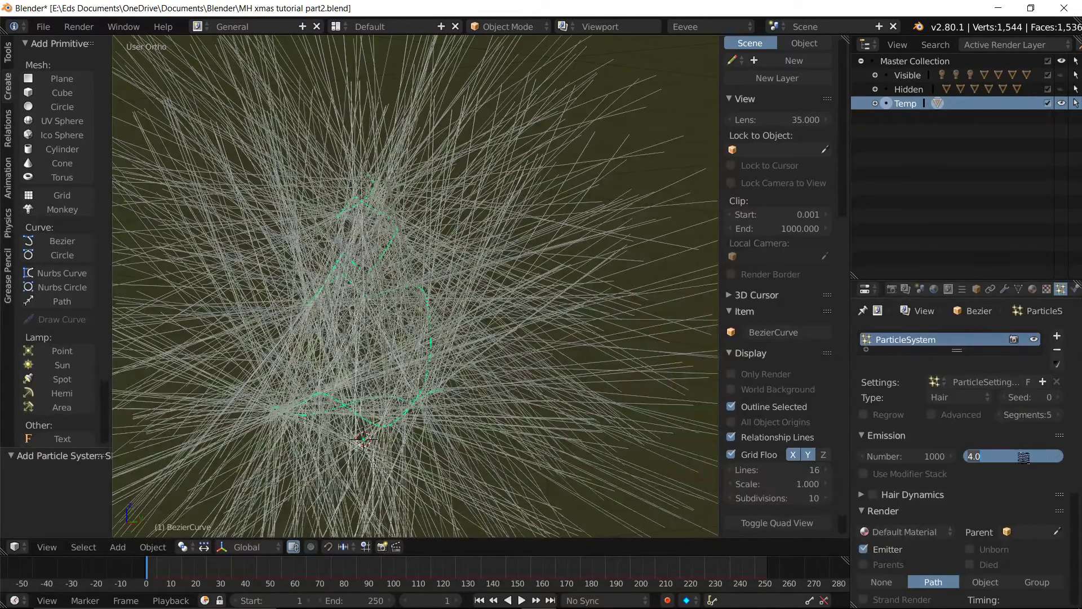
text(.2)
key(Return)
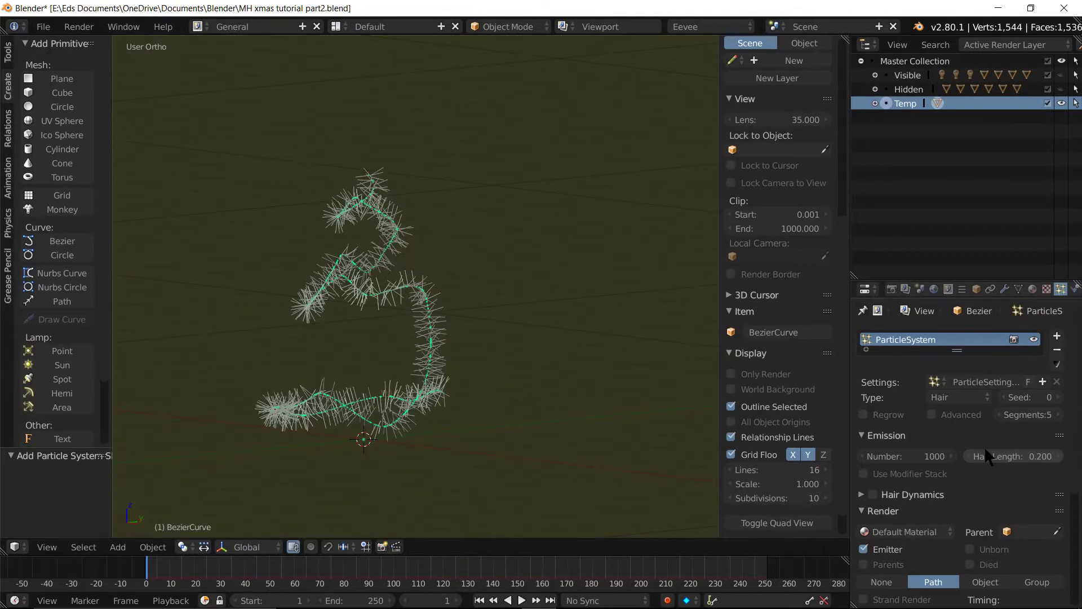
scroll(985, 450, down, 4)
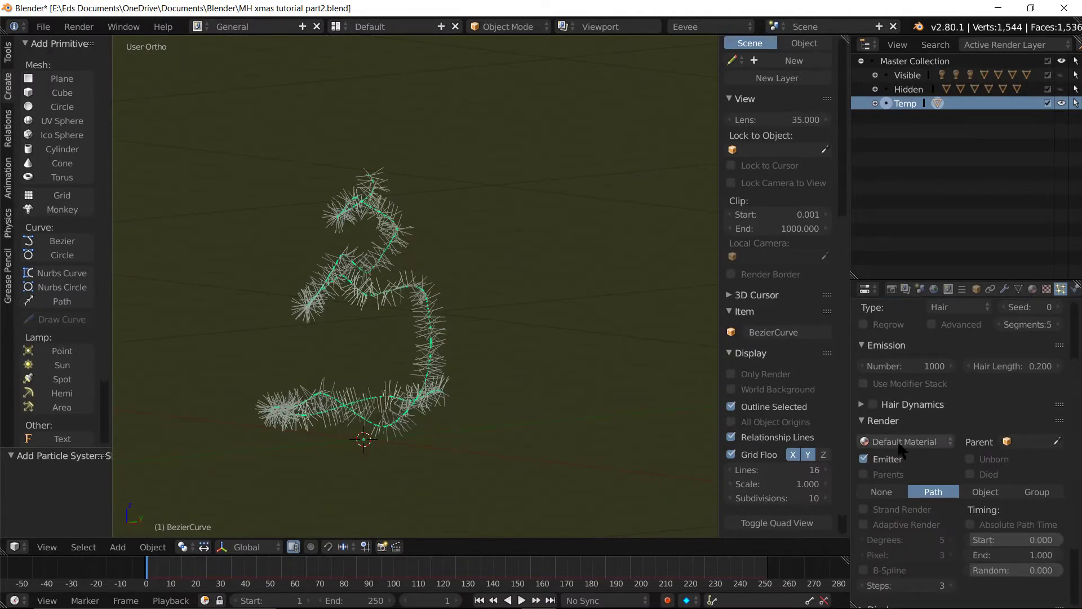
Recentre the 3D cursor and unhide the Hidden collection to reveal the ornaments and lights
click(901, 90)
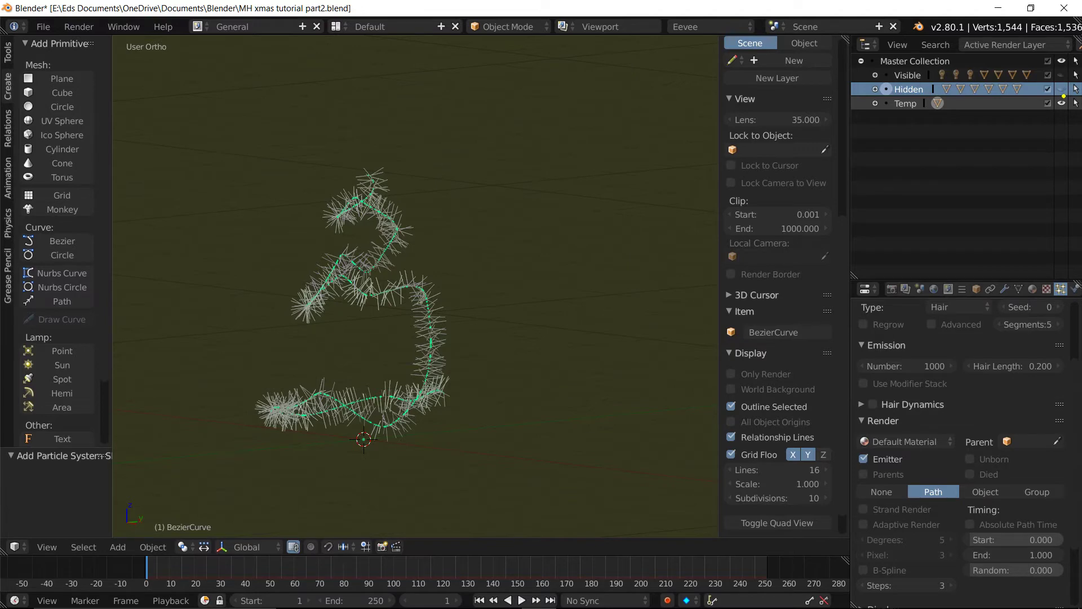
click(289, 75)
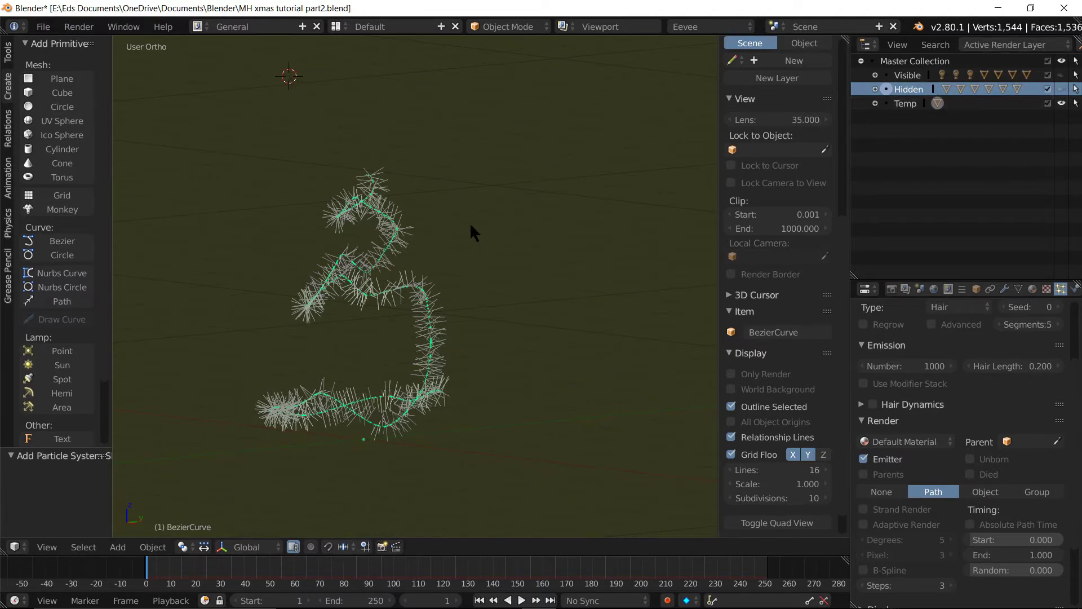
key(shift+c)
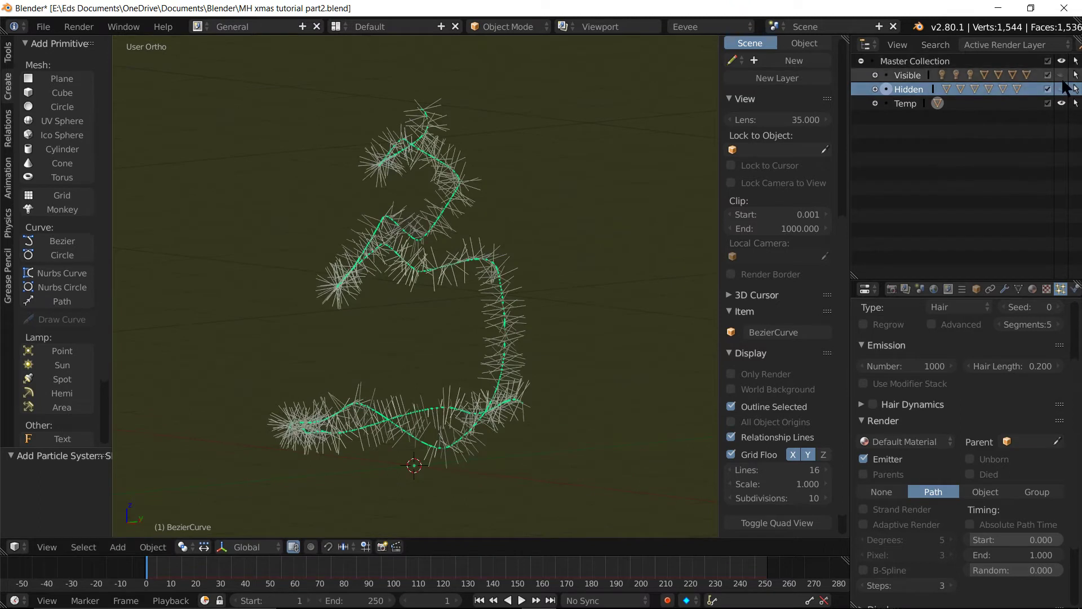
click(1062, 89)
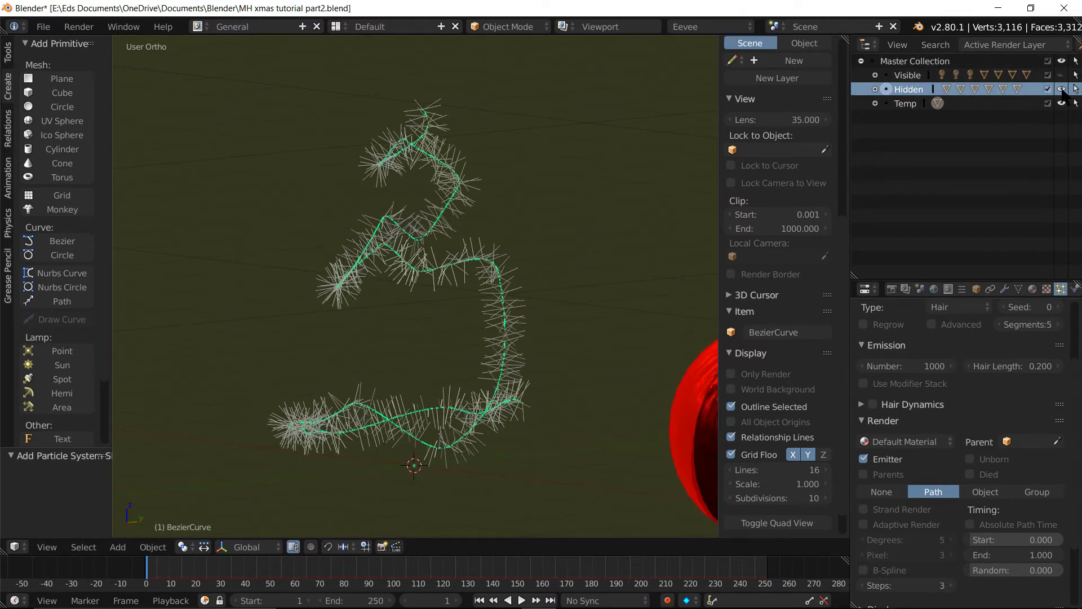
scroll(221, 175, down, 1)
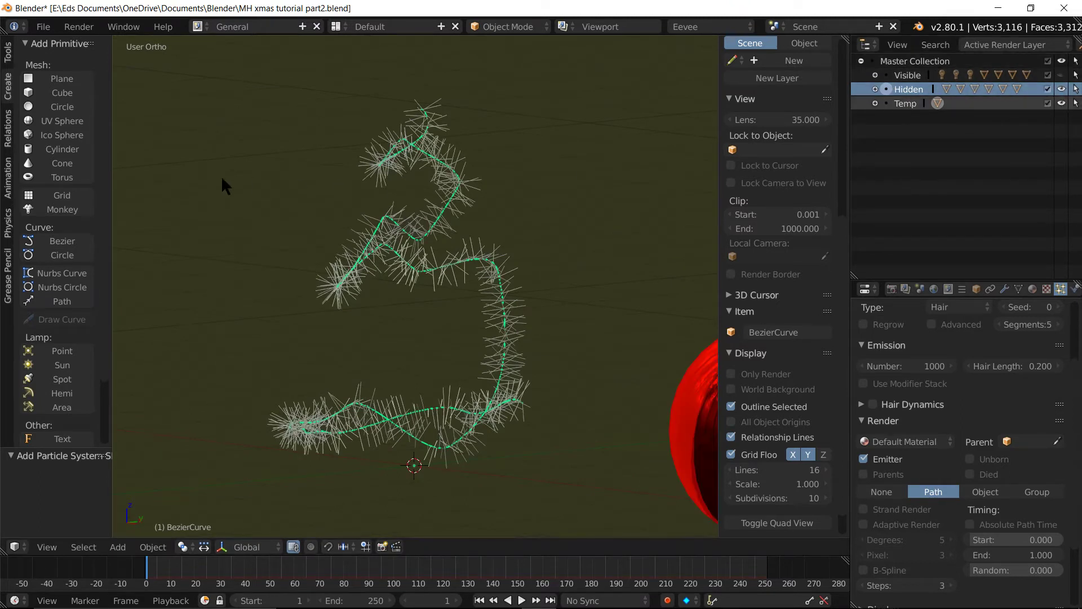
scroll(193, 167, down, 3)
scroll(362, 222, down, 2)
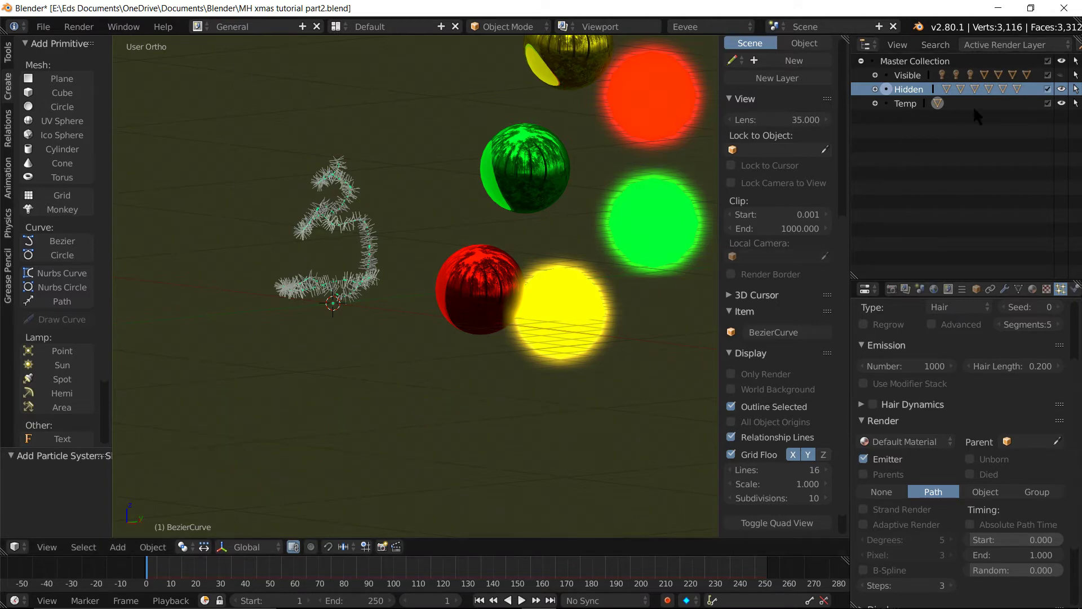
Add a plane at the 3D cursor below the garland
click(349, 421)
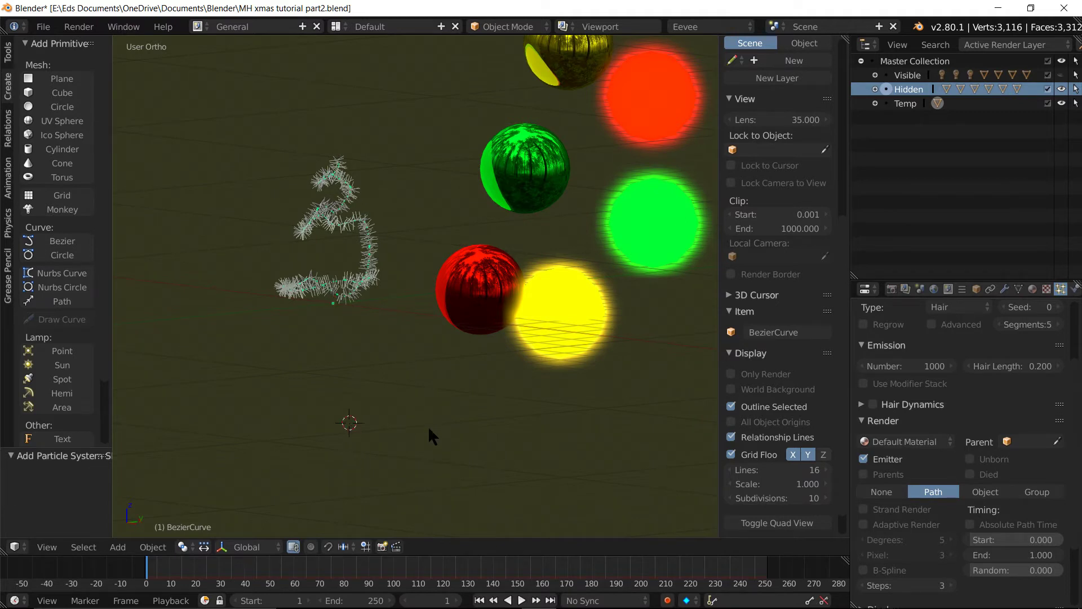
key(shift+a)
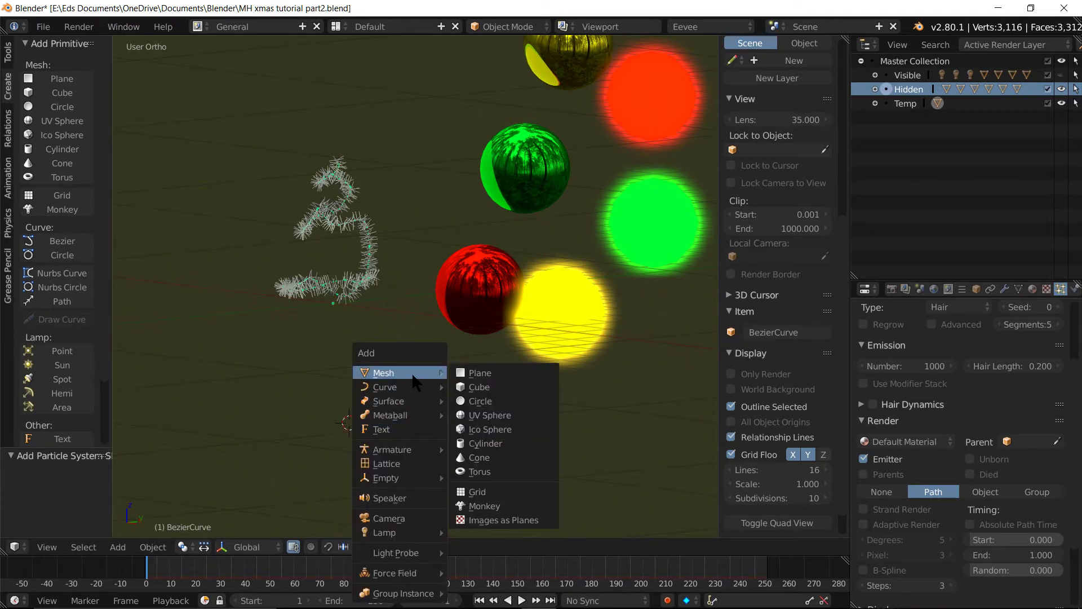
click(458, 373)
mouse_move(405, 437)
middle_down()
mouse_move(338, 415)
mouse_move(374, 430)
middle_up()
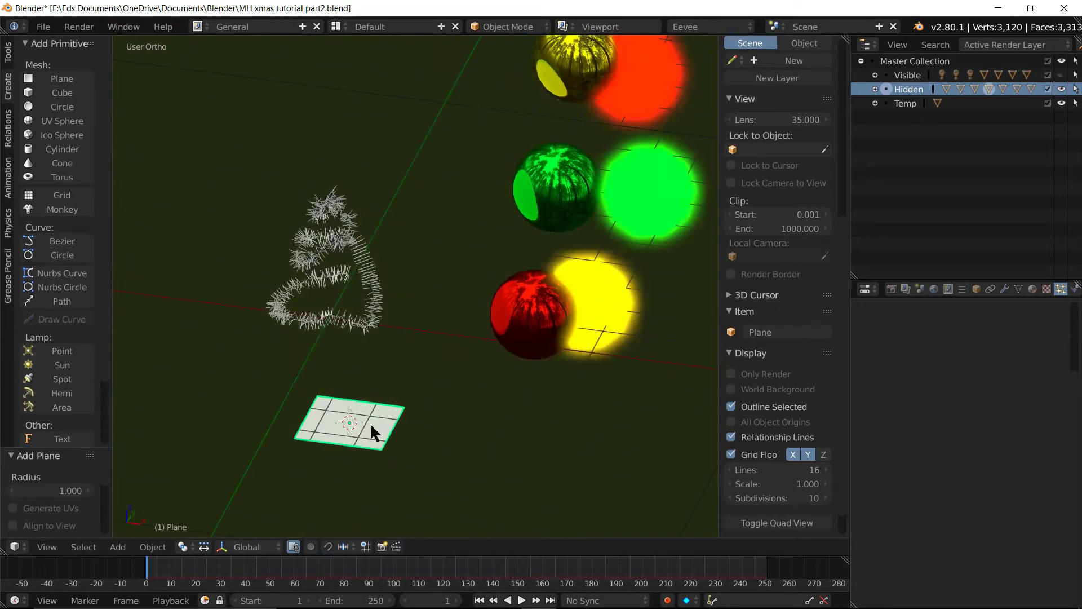
Scale the plane down to 0.058 and narrow it along X into a thin strip
key(s)
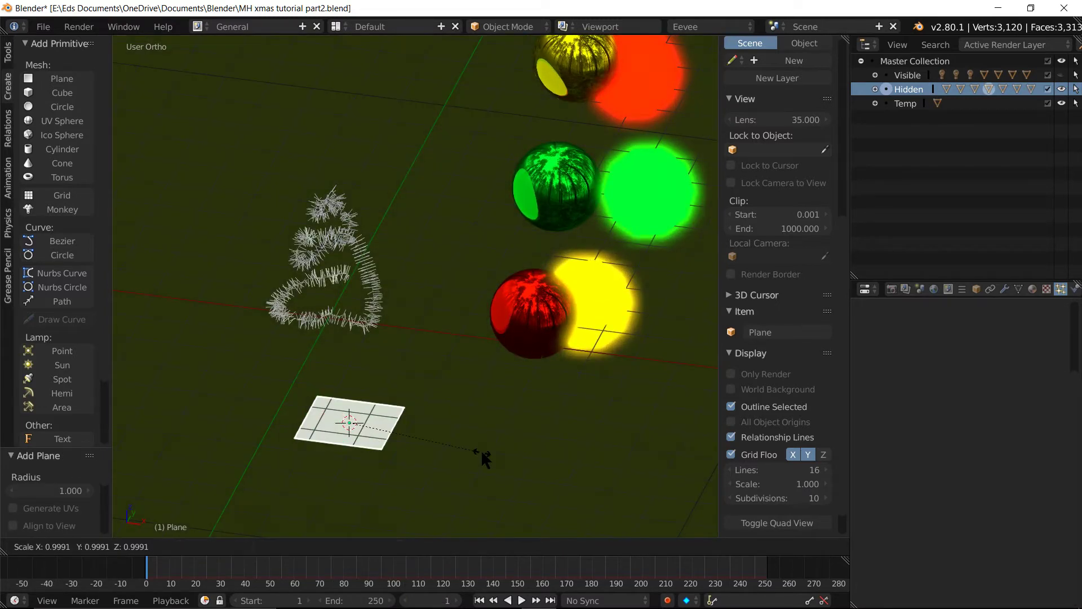
key(x)
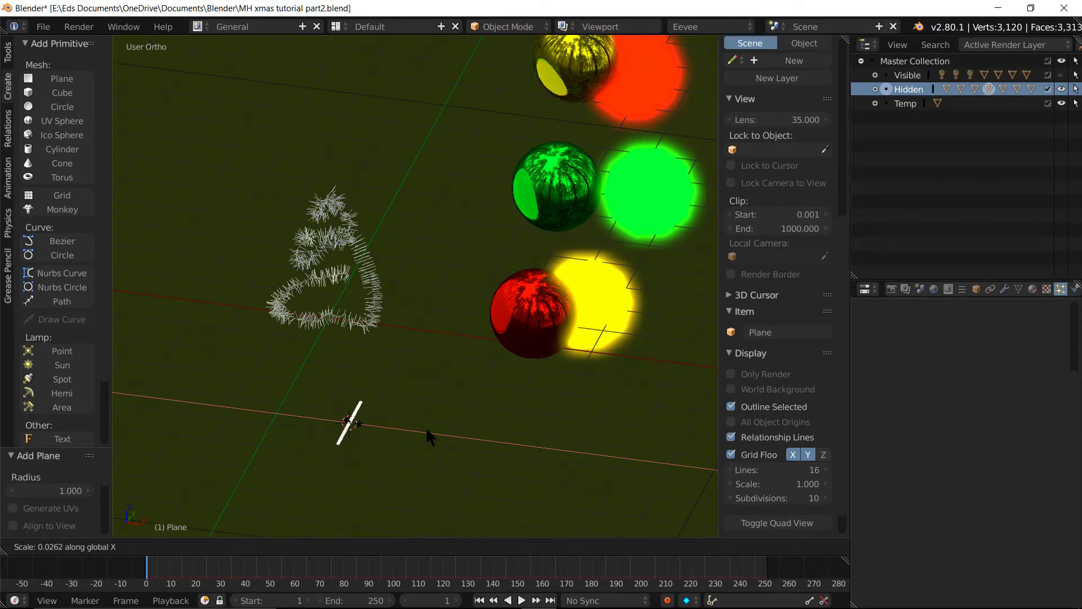
click(373, 491)
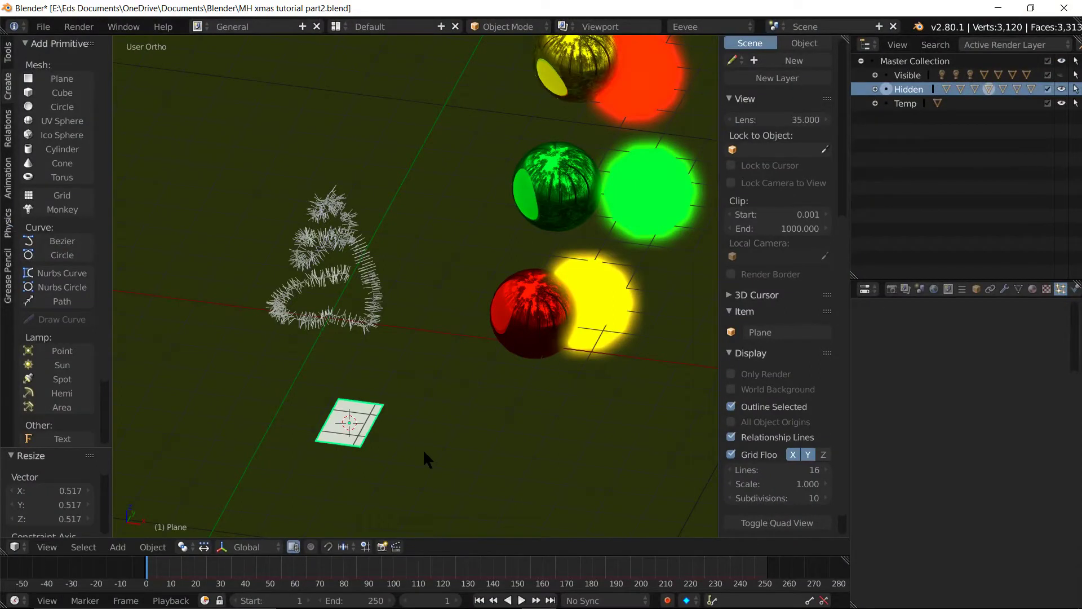
key(s)
key(x)
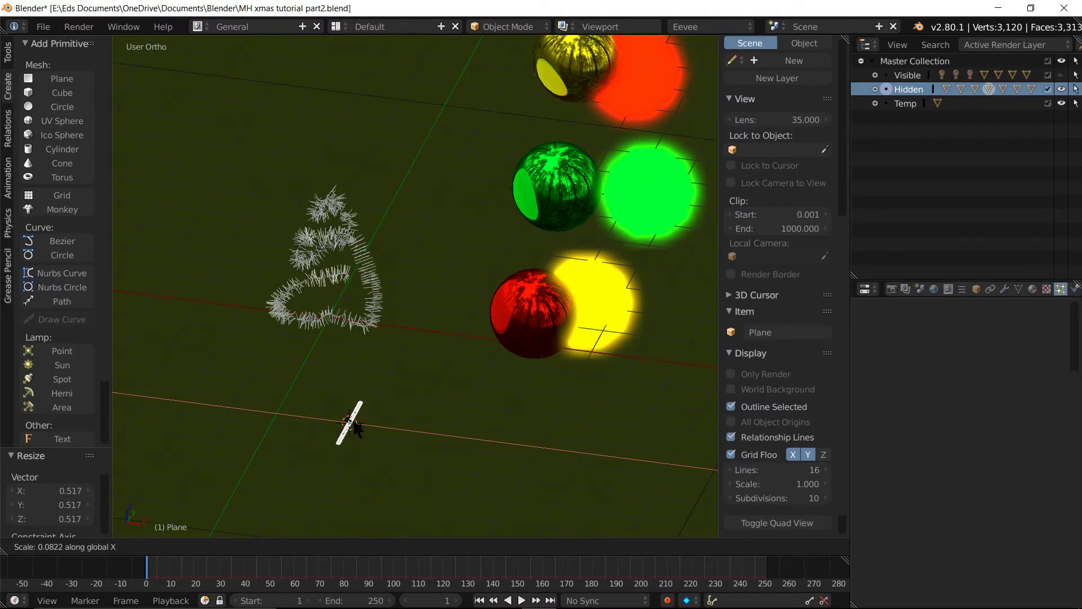
click(380, 466)
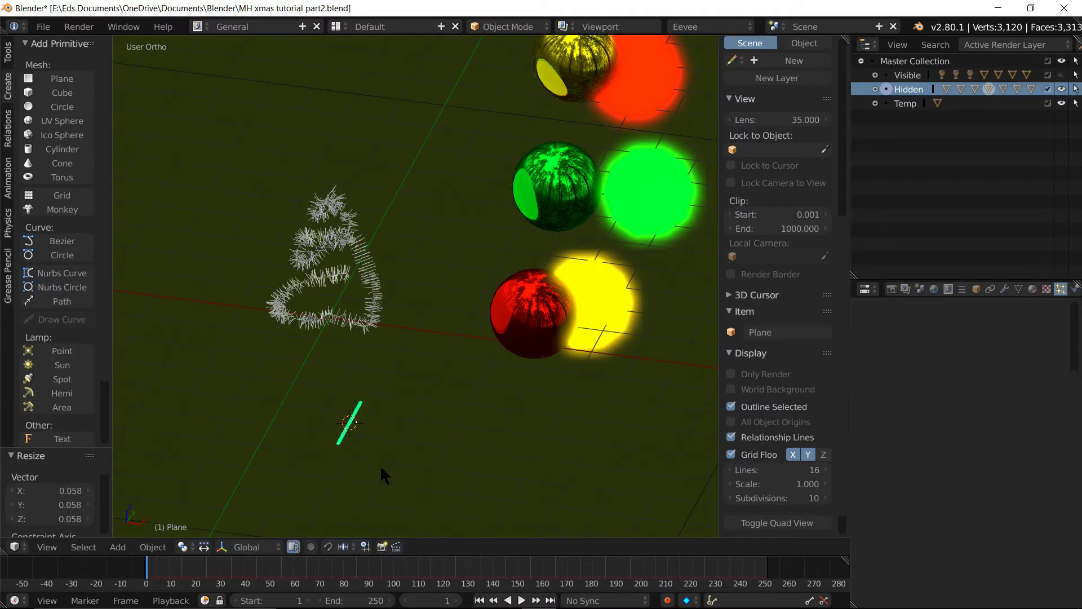
scroll(384, 451, up, 3)
scroll(383, 451, up, 2)
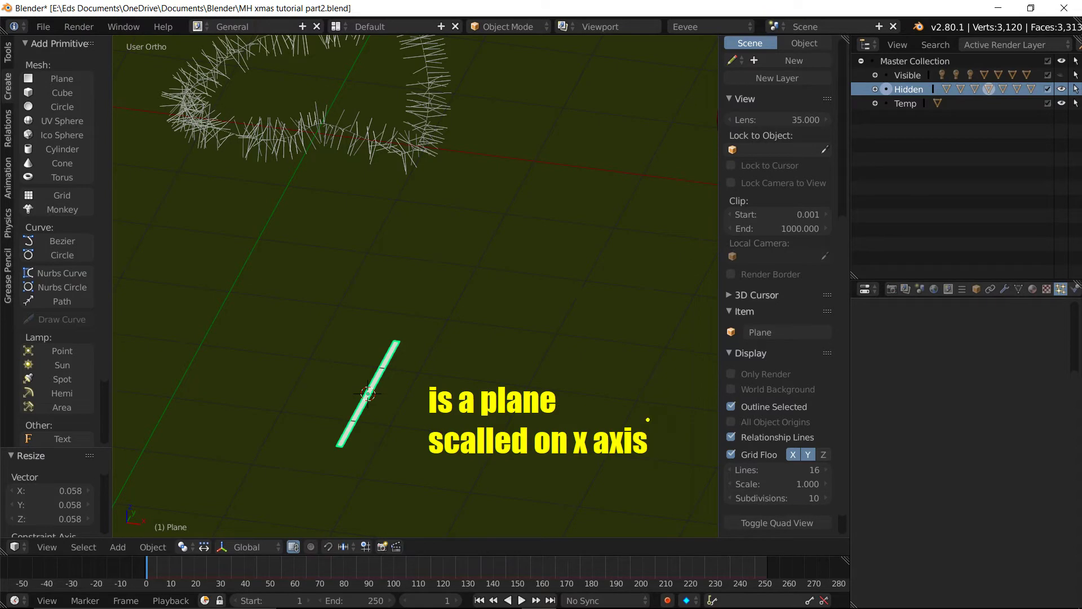
scroll(436, 294, down, 3)
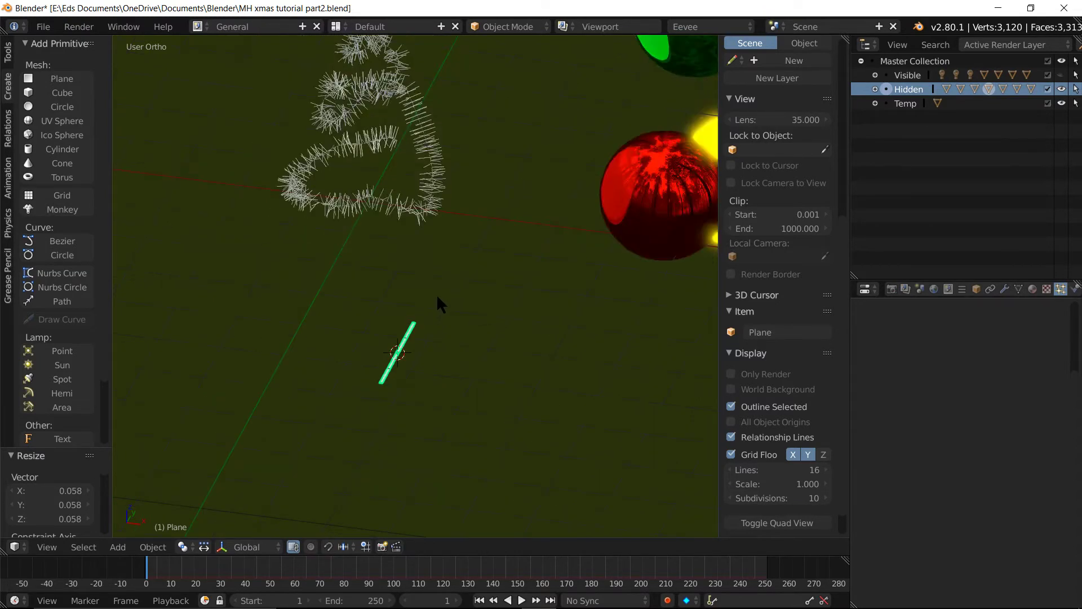
scroll(436, 293, down, 2)
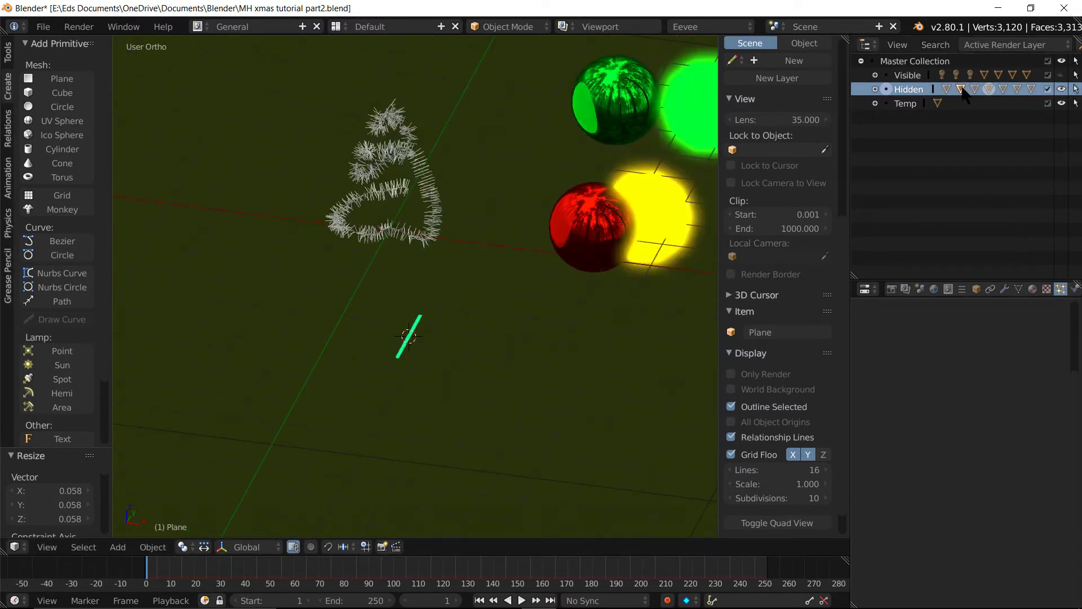
Rename the plane to 'Tinsel leaf'
click(976, 290)
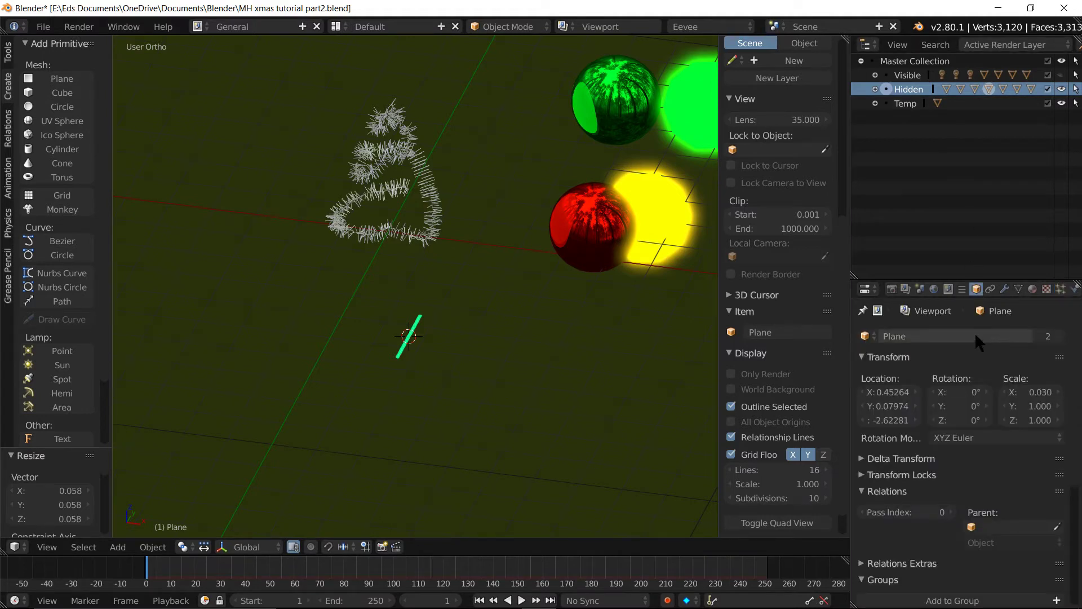
double_click(920, 336)
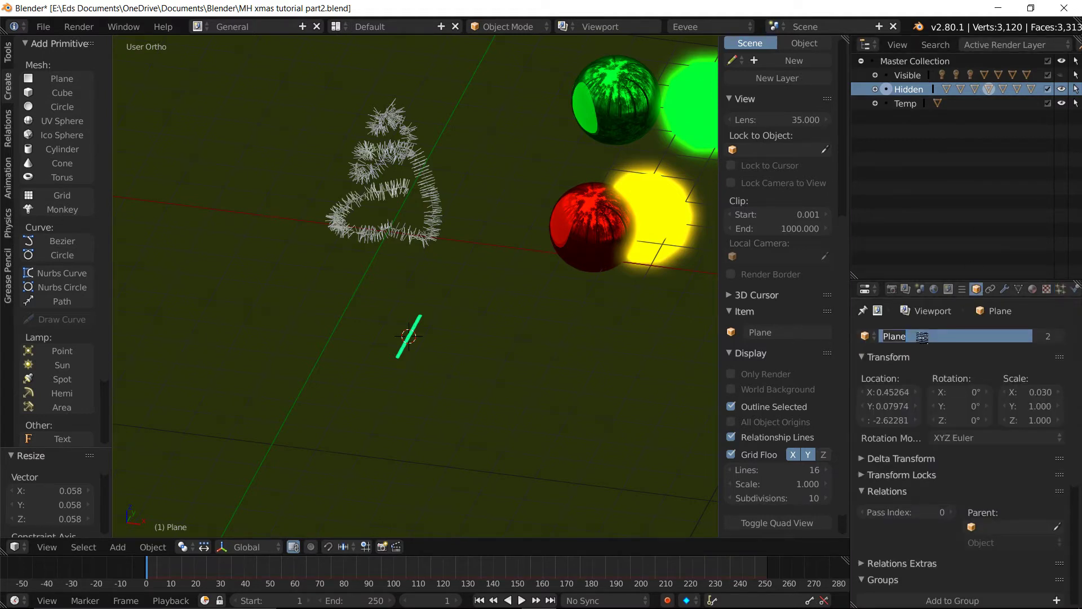
text(Tinsel le)
text(af)
key(Return)
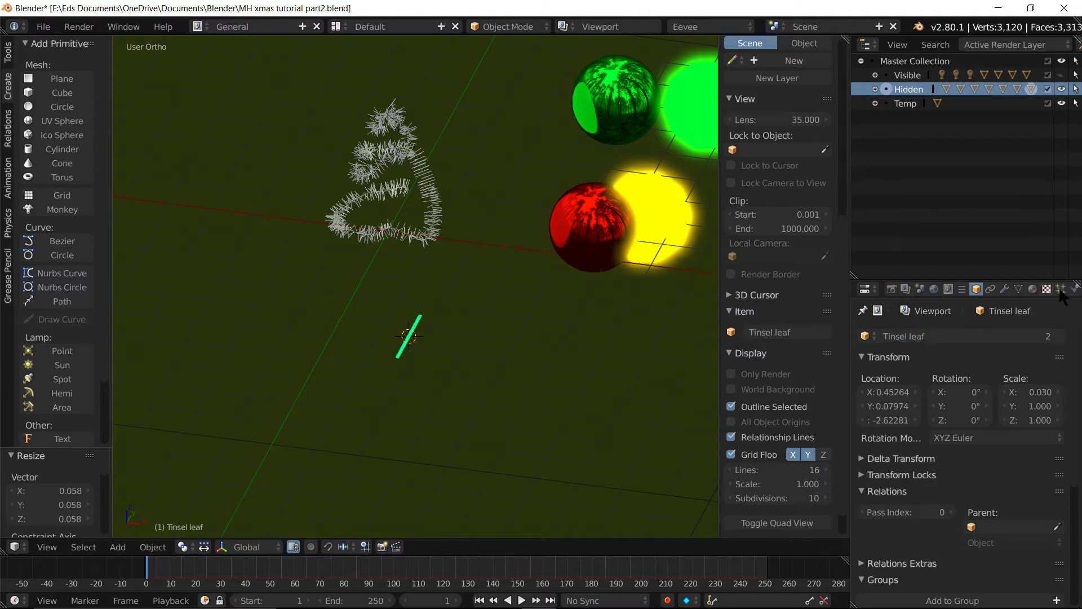
scroll(1027, 291, down, 2)
Make the BezierCurve's hair particles render as the Tinsel leaf object
click(1027, 289)
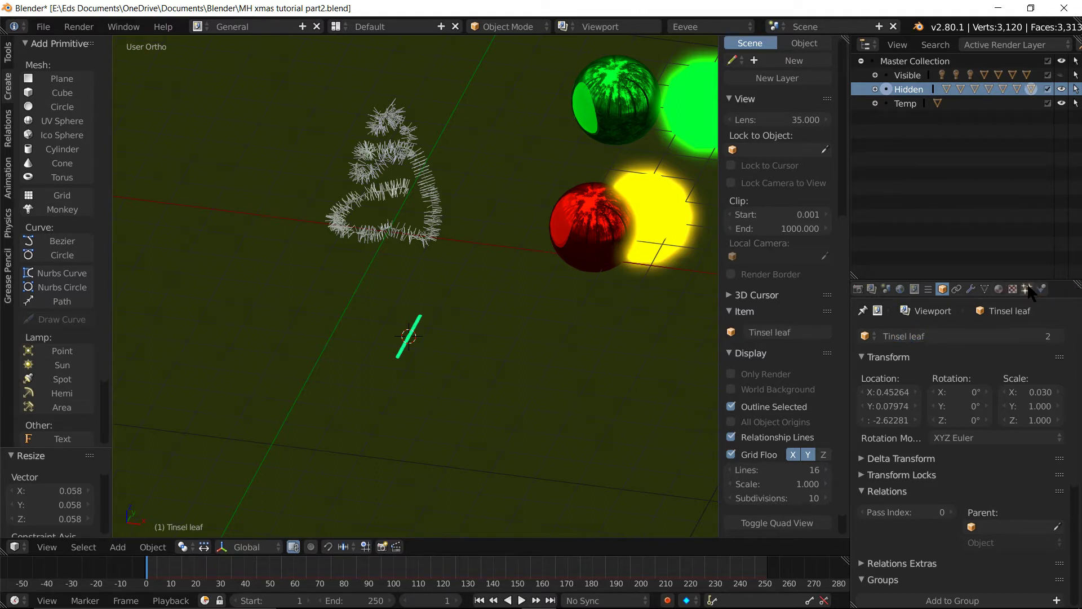
right_click(434, 204)
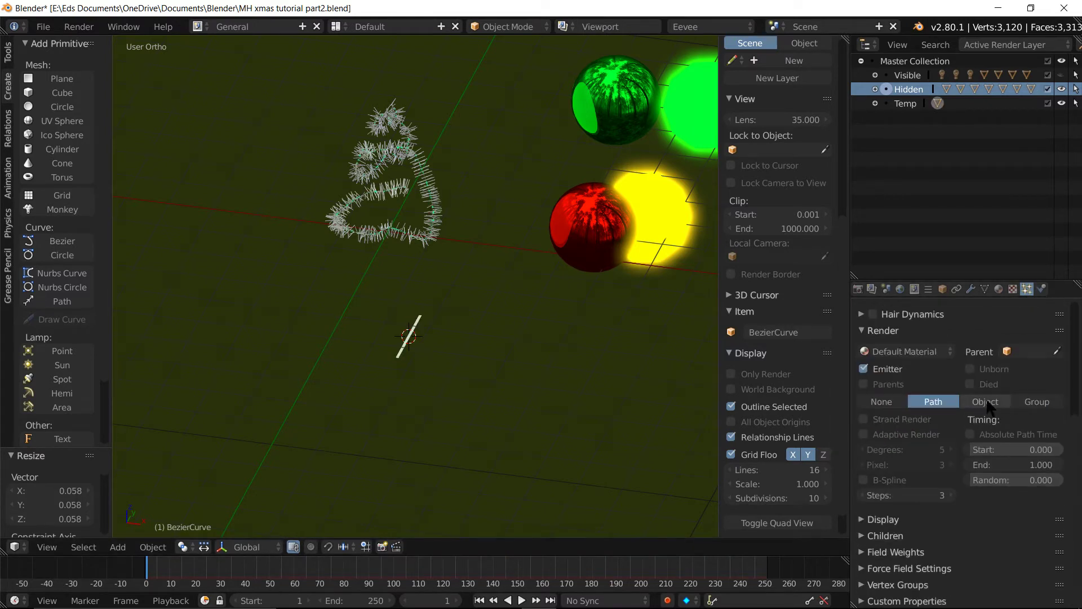
click(987, 401)
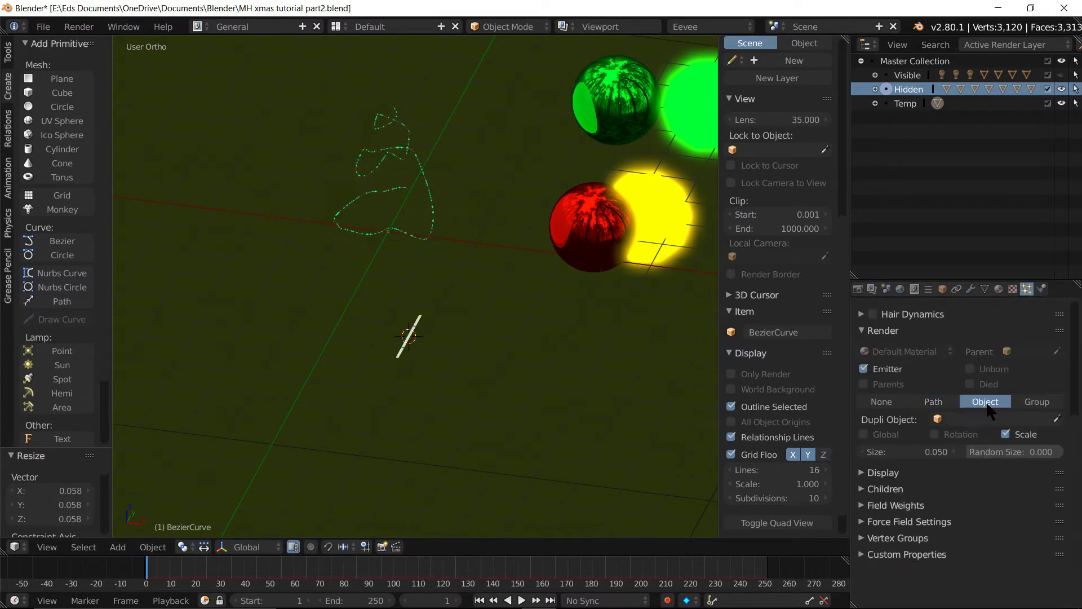
click(964, 418)
scroll(959, 526, down, 5)
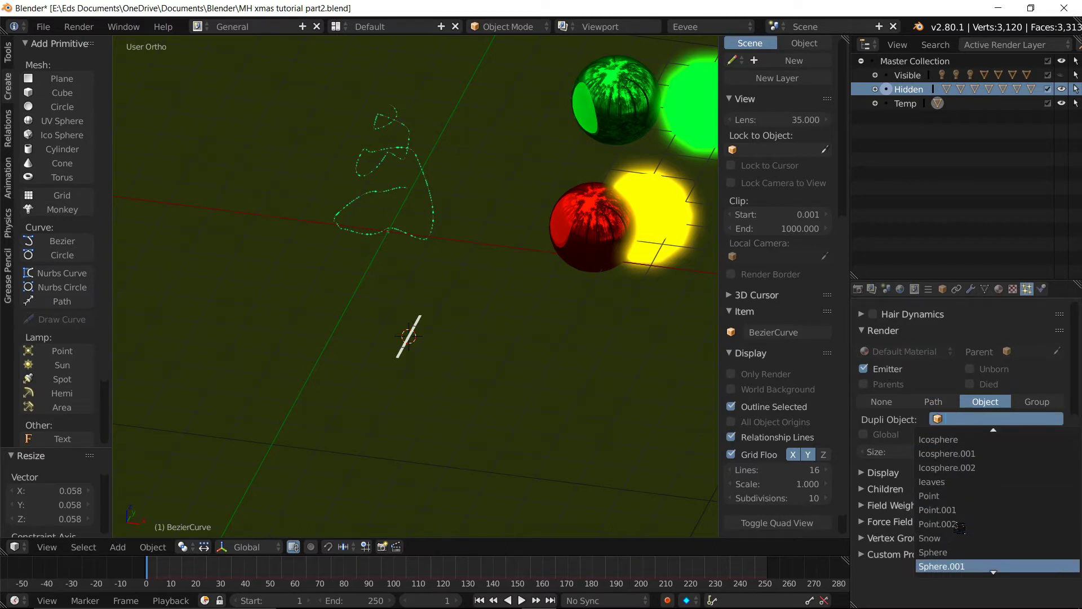
scroll(959, 526, down, 4)
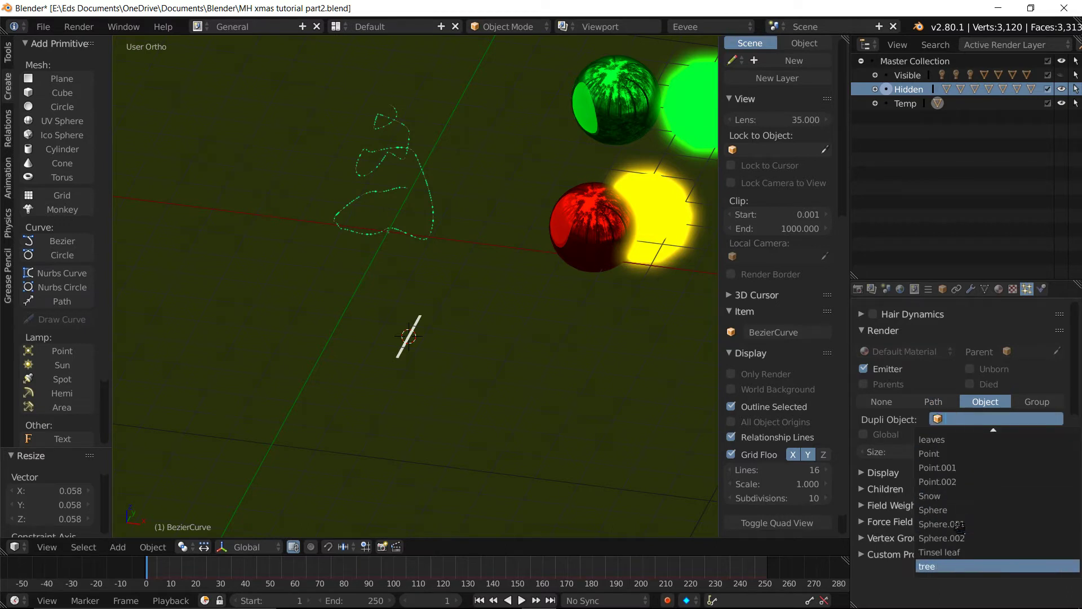
click(951, 552)
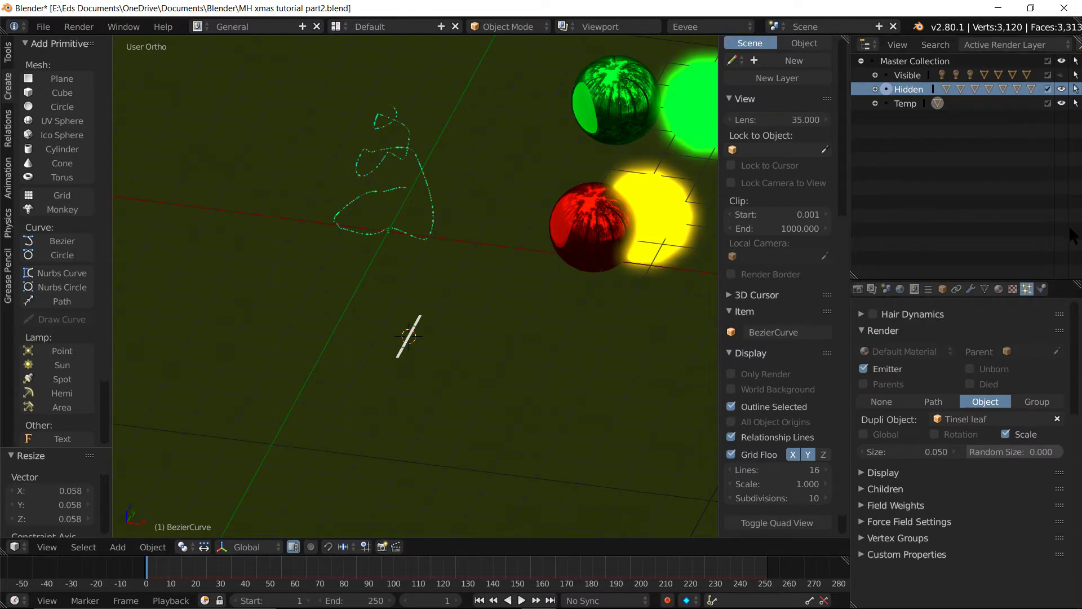
right_click(417, 337)
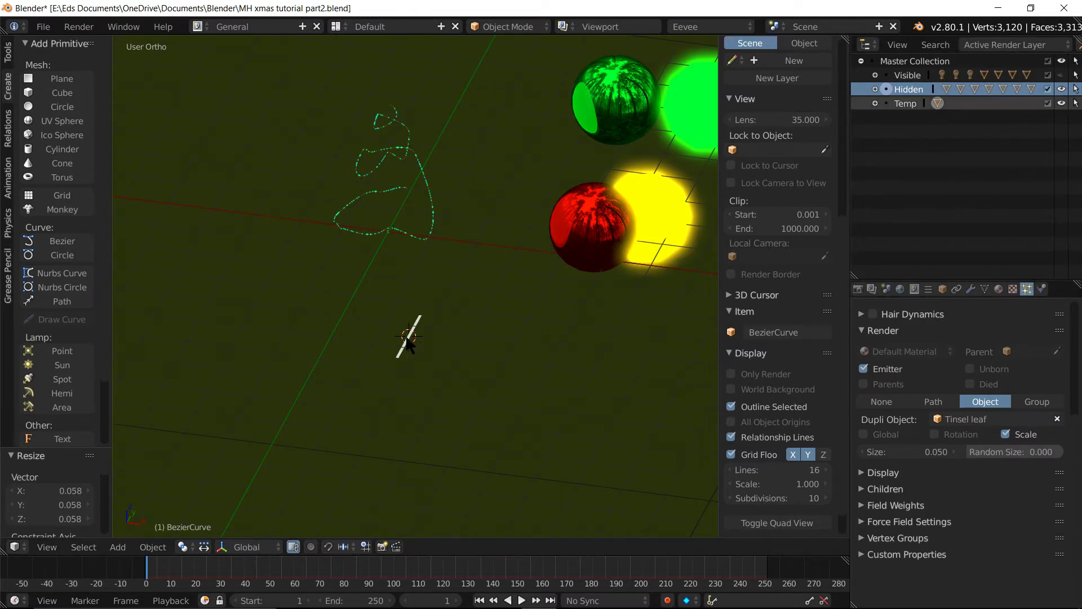
Give Tinsel leaf a new white Glossy BSDF material with roughness 0
click(999, 289)
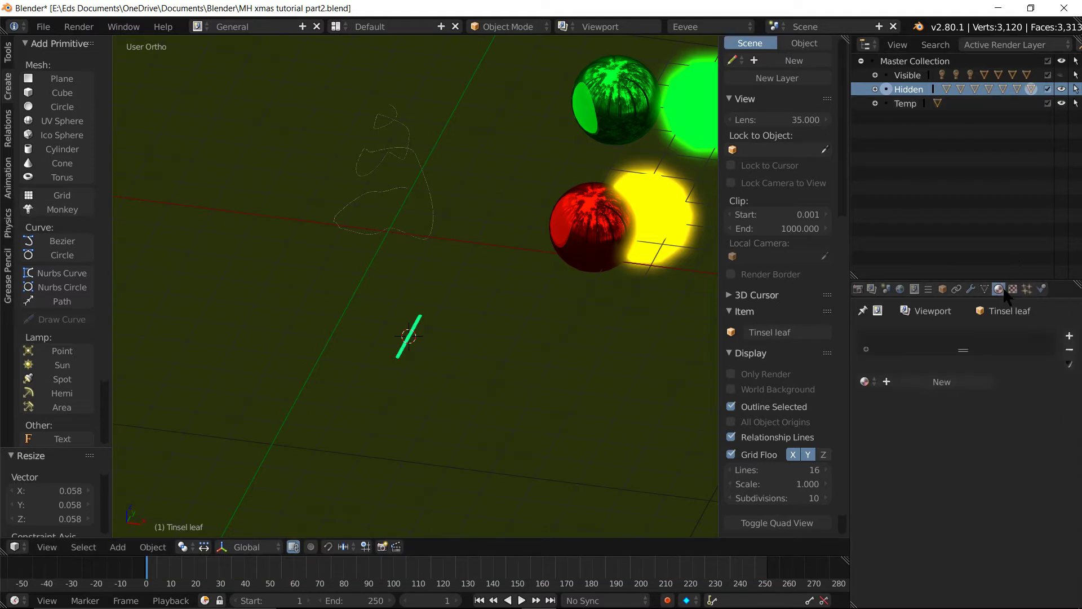
click(939, 383)
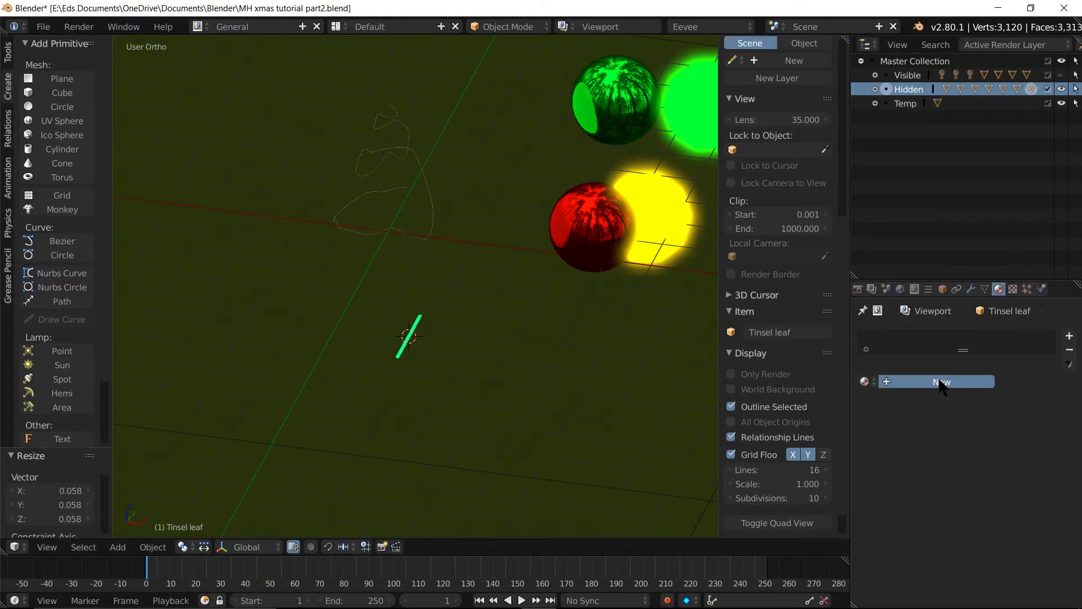
click(968, 448)
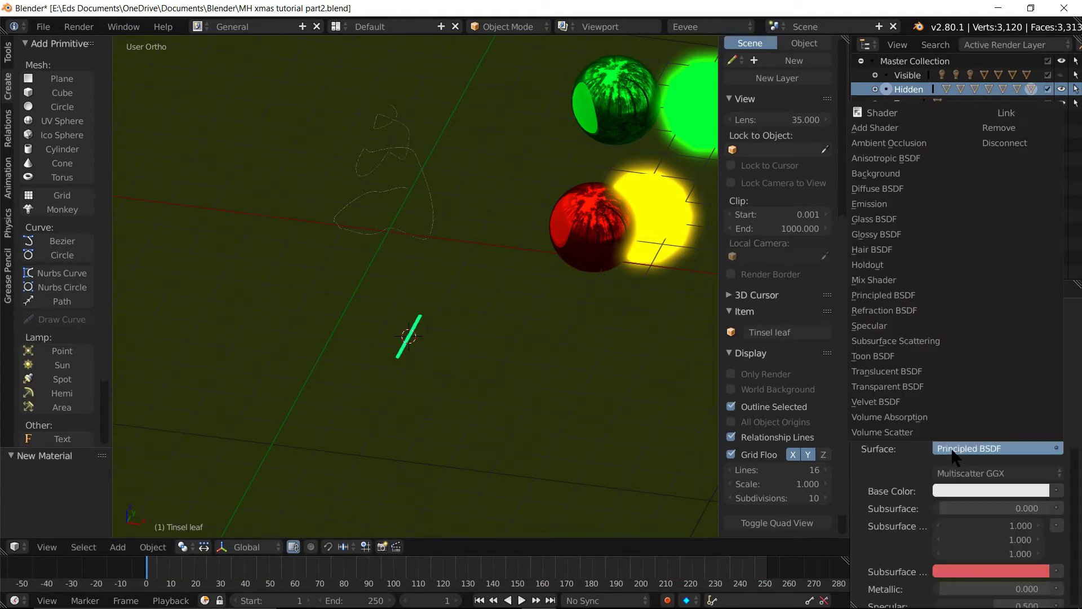
click(882, 234)
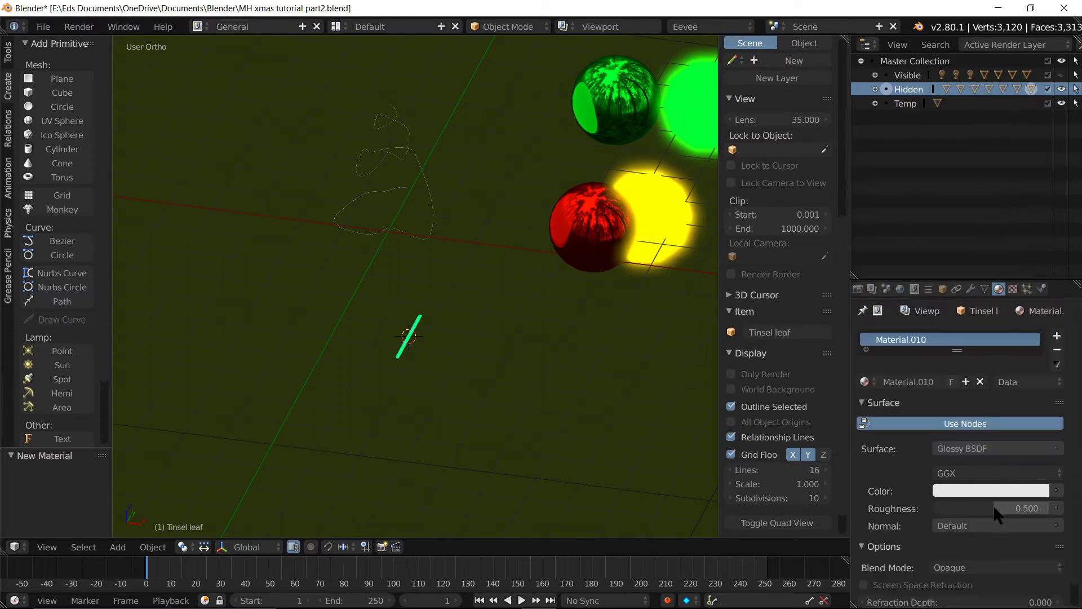
click(993, 507)
drag(993, 507, 956, 496)
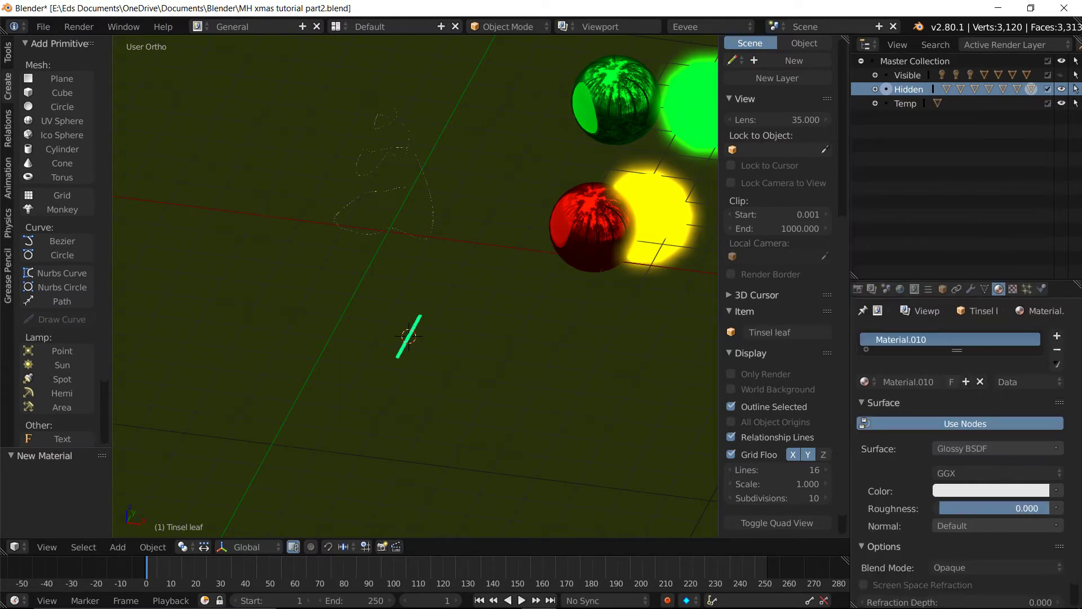
click(957, 492)
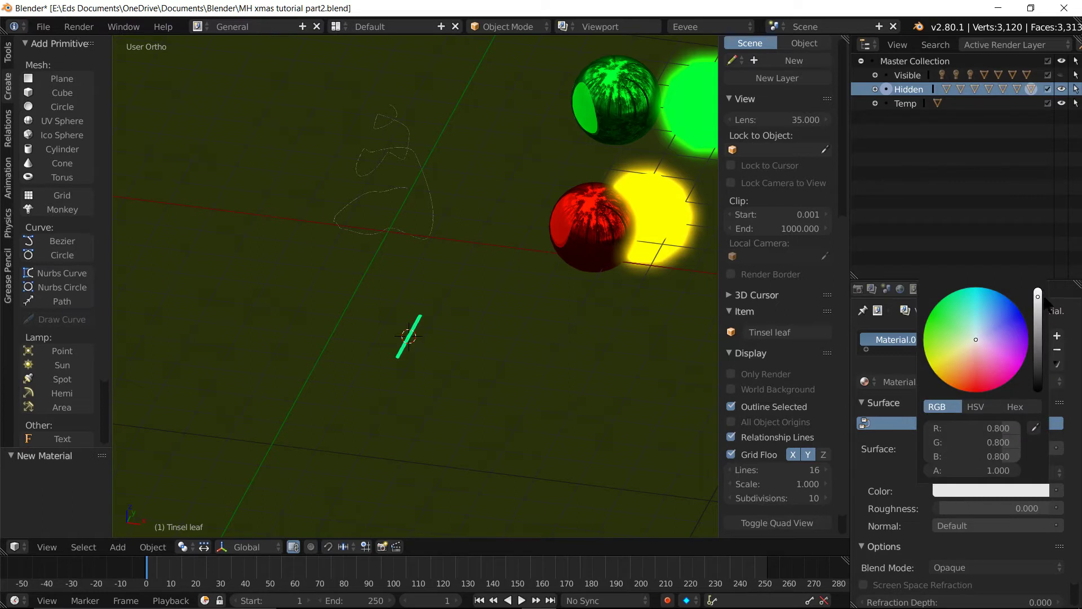
drag(1038, 297, 1038, 288)
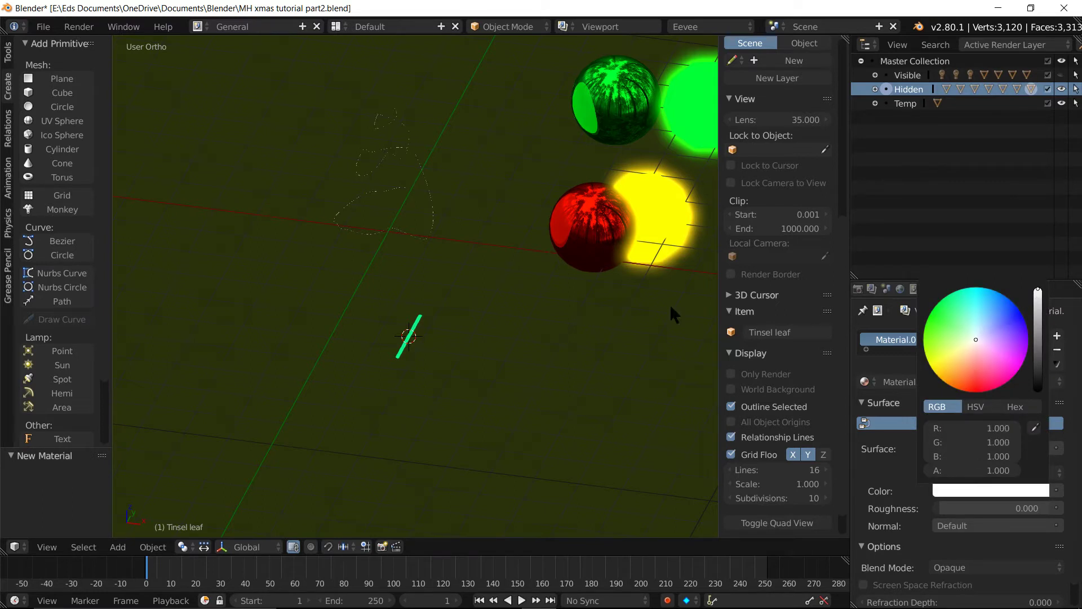
click(509, 408)
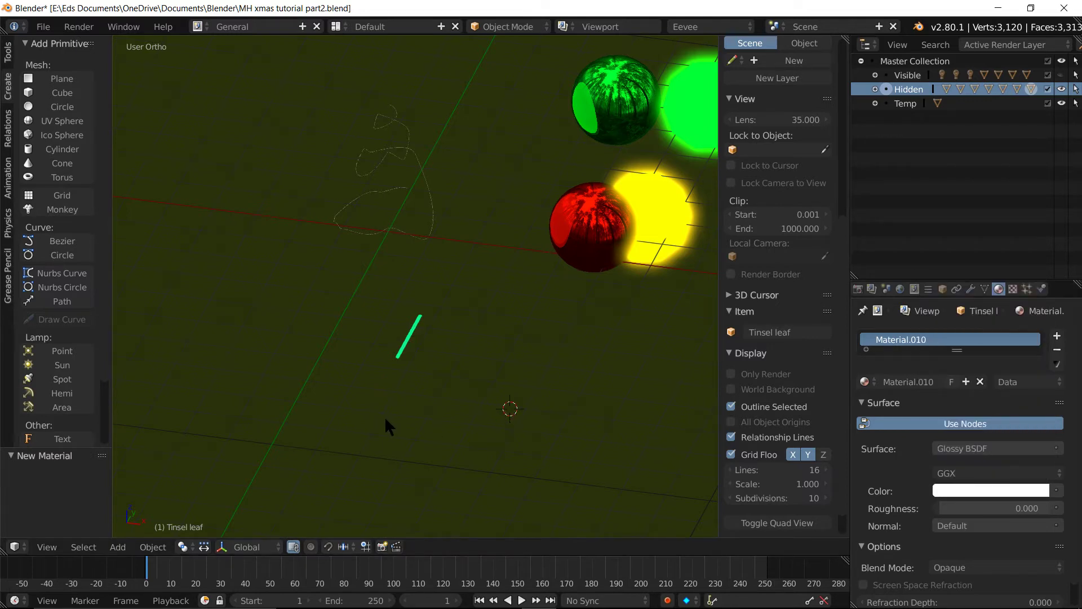
key(shift+c)
scroll(631, 293, down, 2)
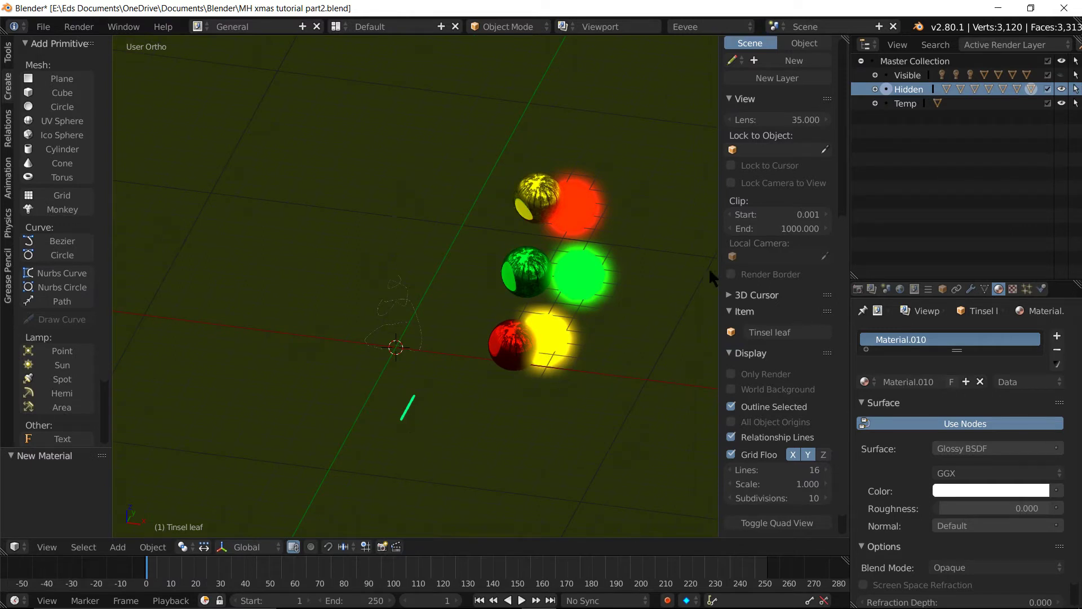
Select the tinsel tree curve and hide the Hidden collection's spheres
click(389, 303)
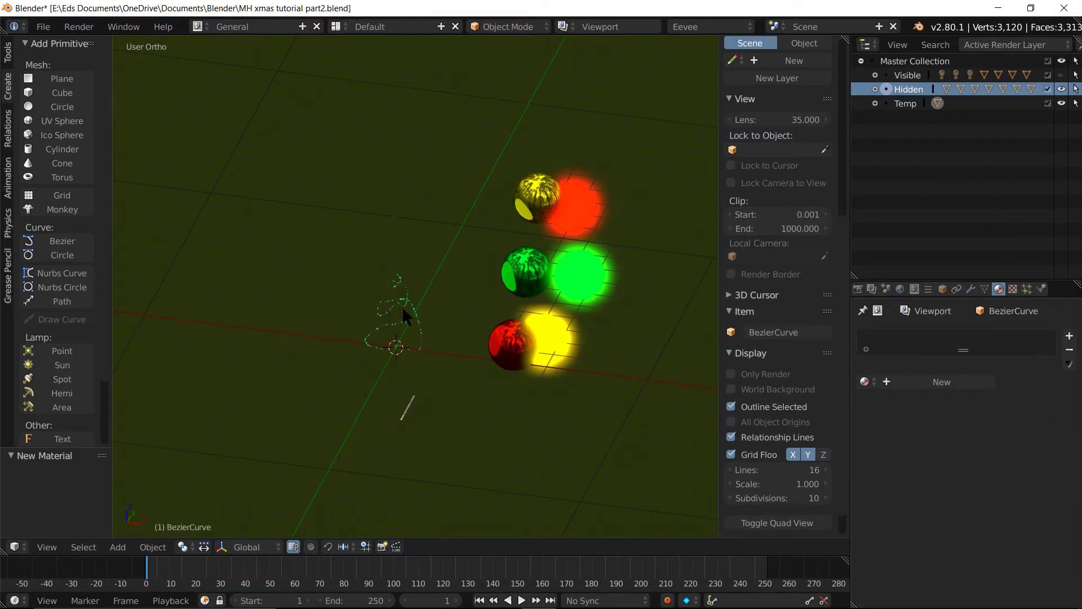
scroll(398, 346, up, 3)
scroll(401, 353, up, 1)
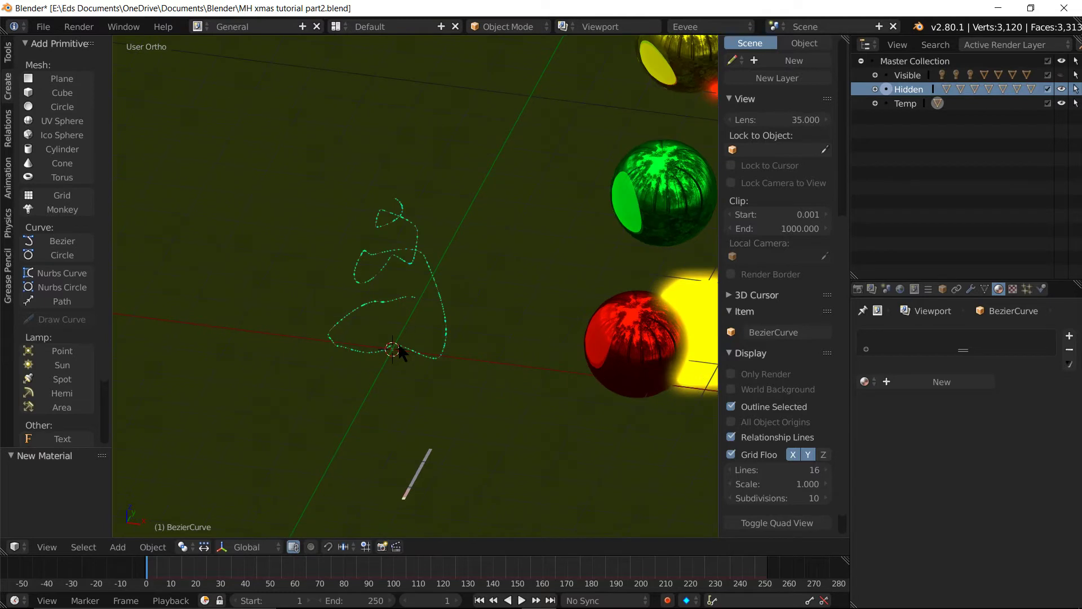
click(1061, 91)
scroll(360, 256, up, 2)
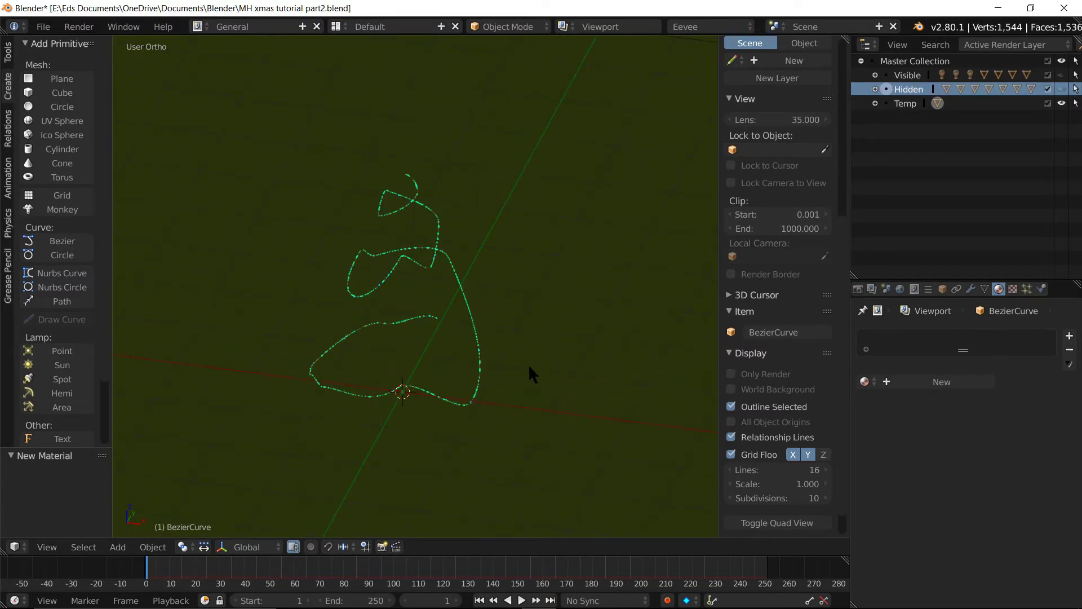
mouse_move(529, 351)
middle_down()
mouse_move(462, 356)
mouse_move(457, 330)
middle_up()
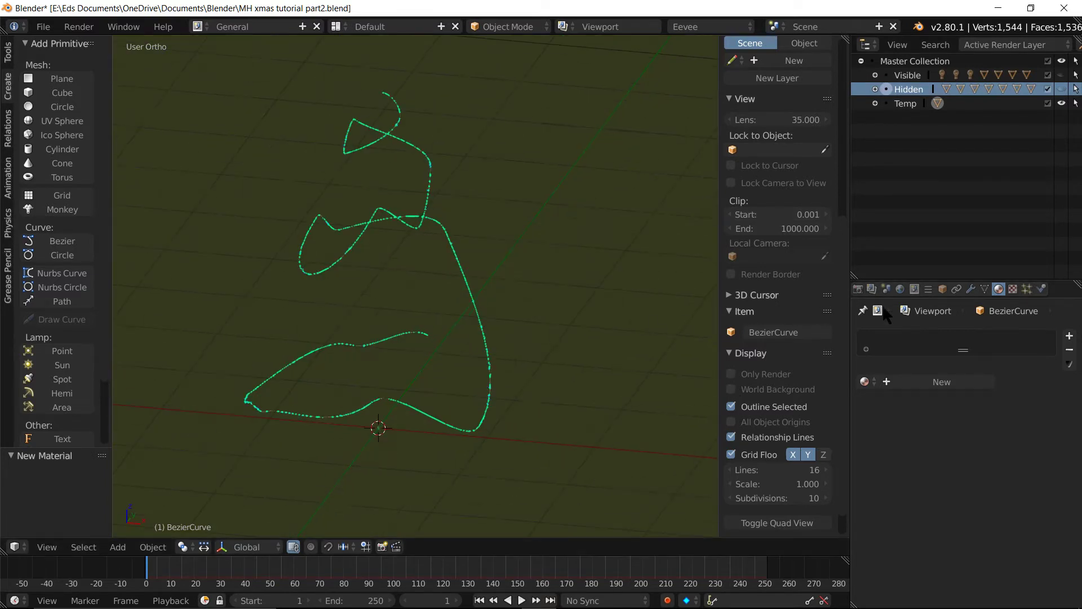
Raise the Tinsel particle render size to 0.2, then 0.5, and inspect the fuller garland
click(1027, 289)
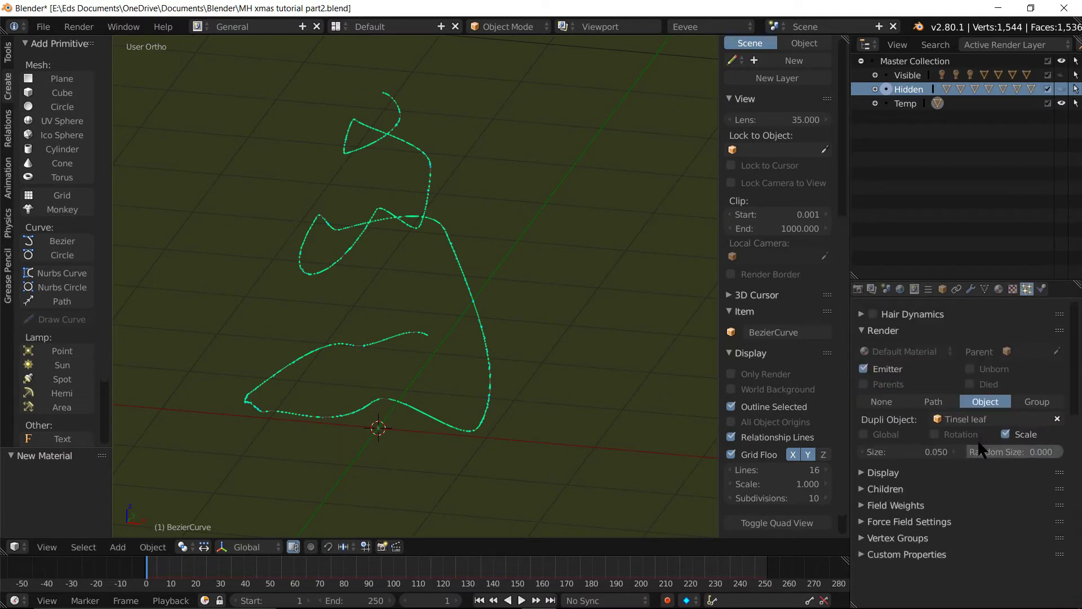
click(923, 451)
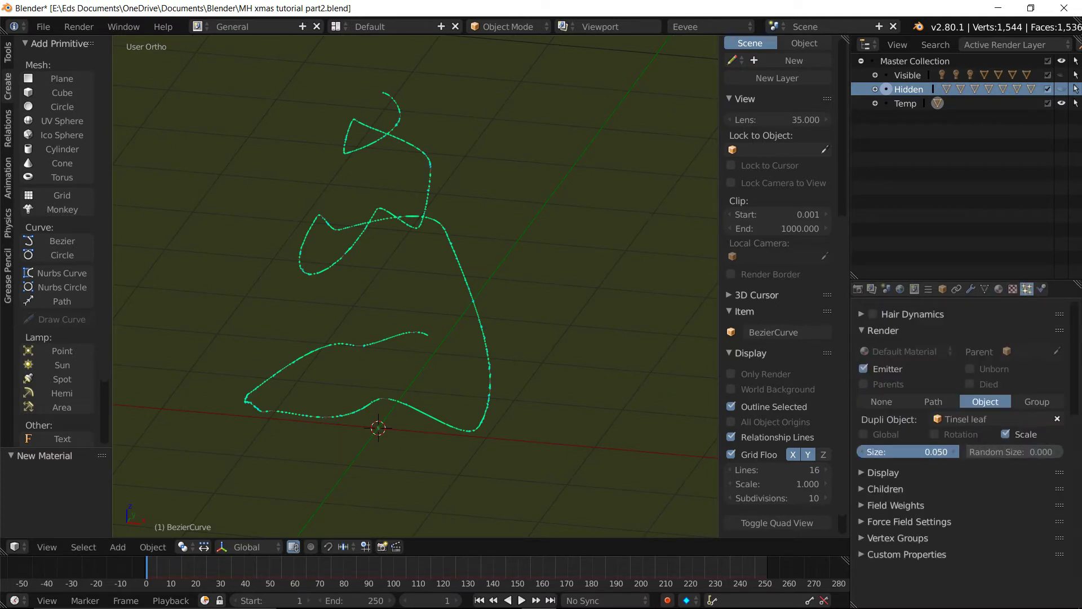
text(.2)
key(Return)
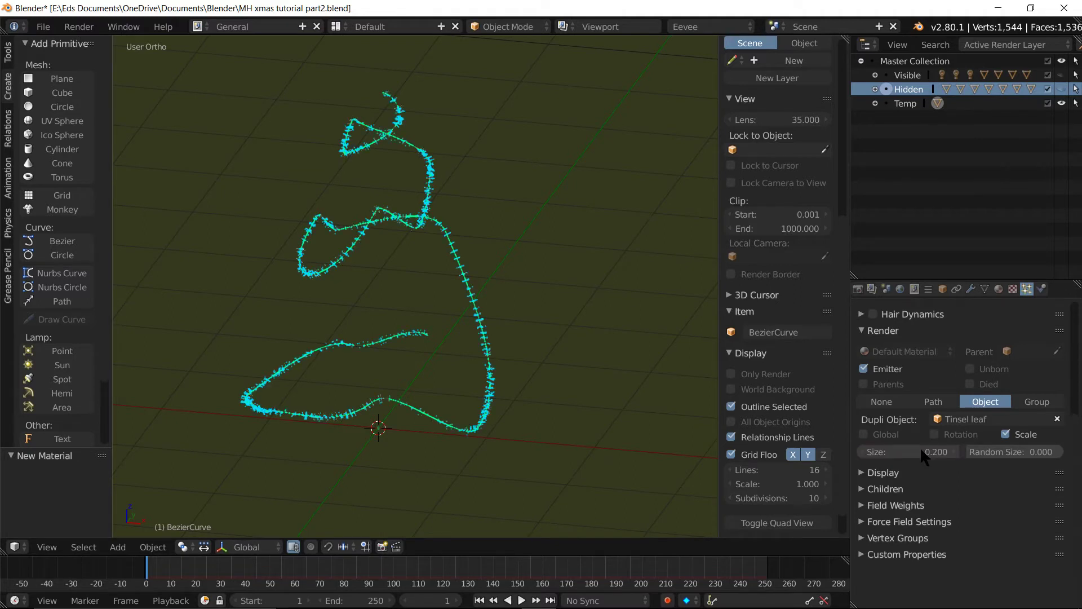
click(922, 452)
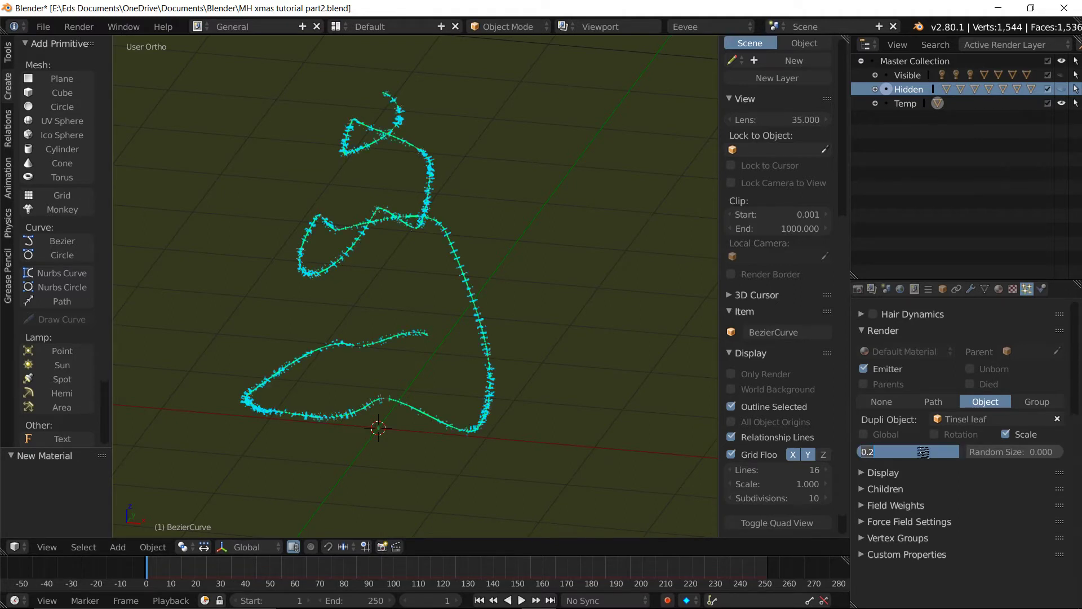
text(.5)
key(Return)
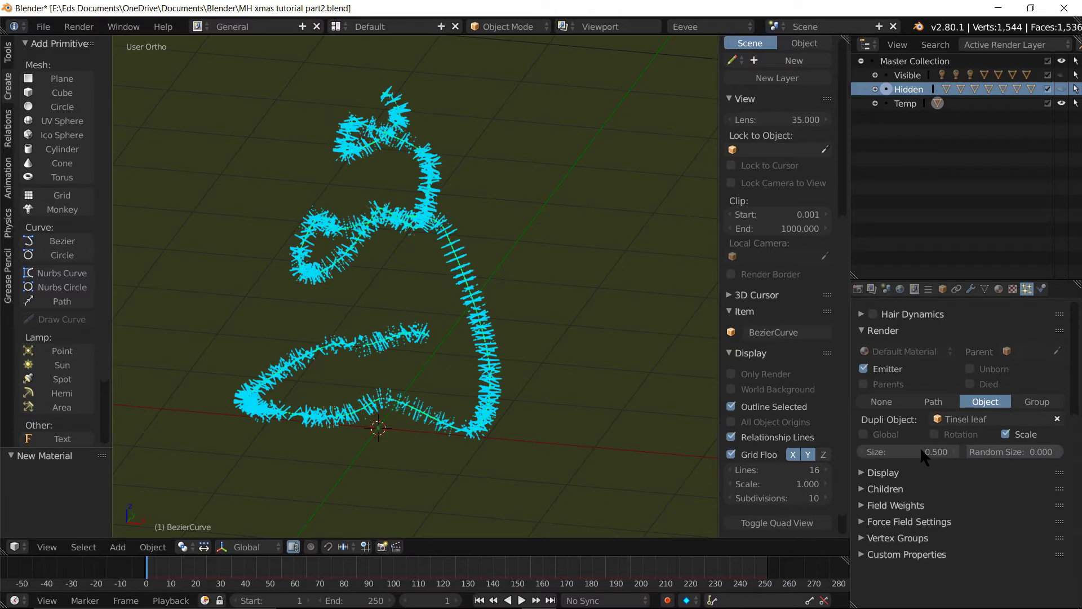
scroll(333, 242, up, 2)
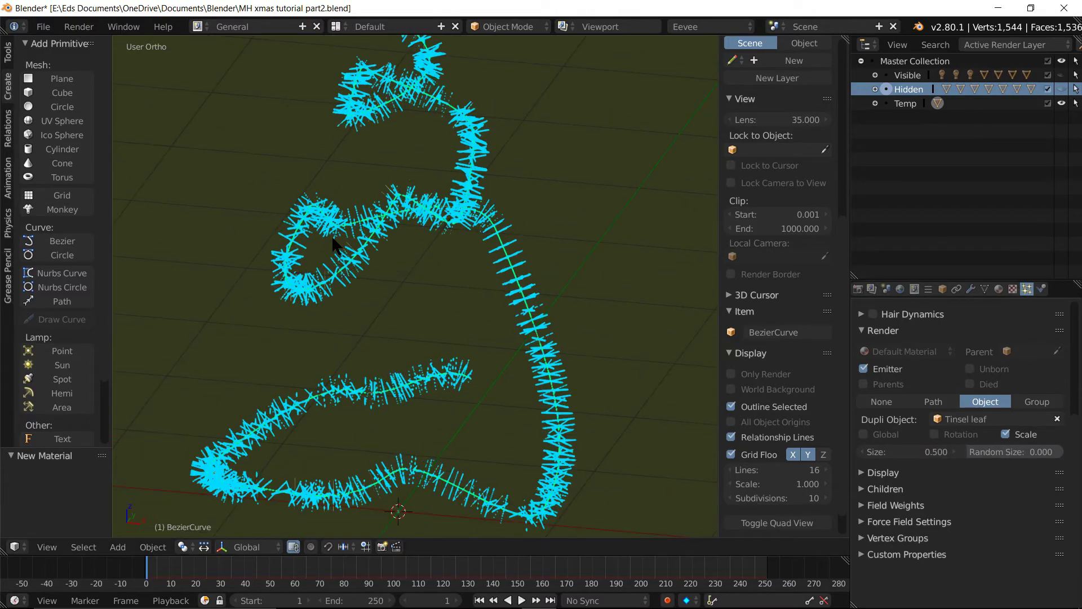
mouse_move(332, 243)
middle_down()
mouse_move(535, 265)
mouse_move(536, 278)
middle_up()
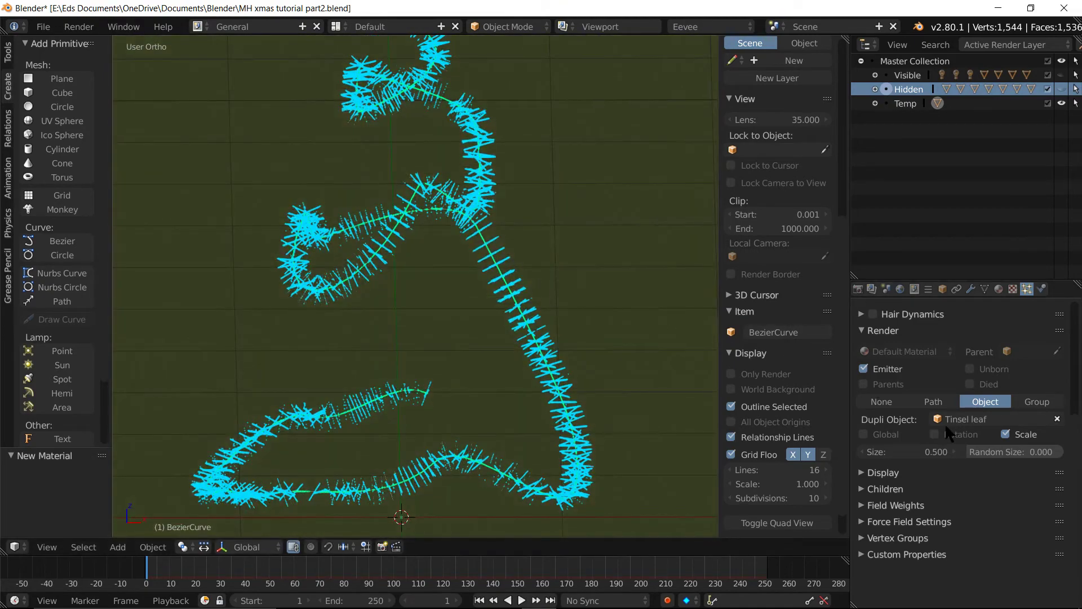
scroll(945, 425, up, 4)
Set the tinsel particle emission number to 2000
scroll(945, 426, up, 3)
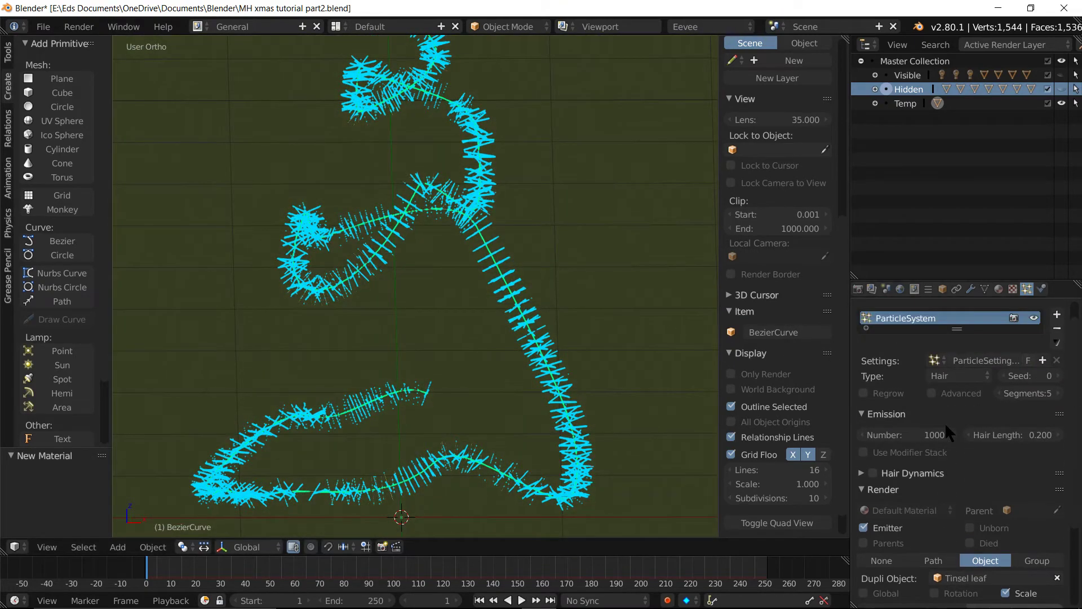
click(909, 431)
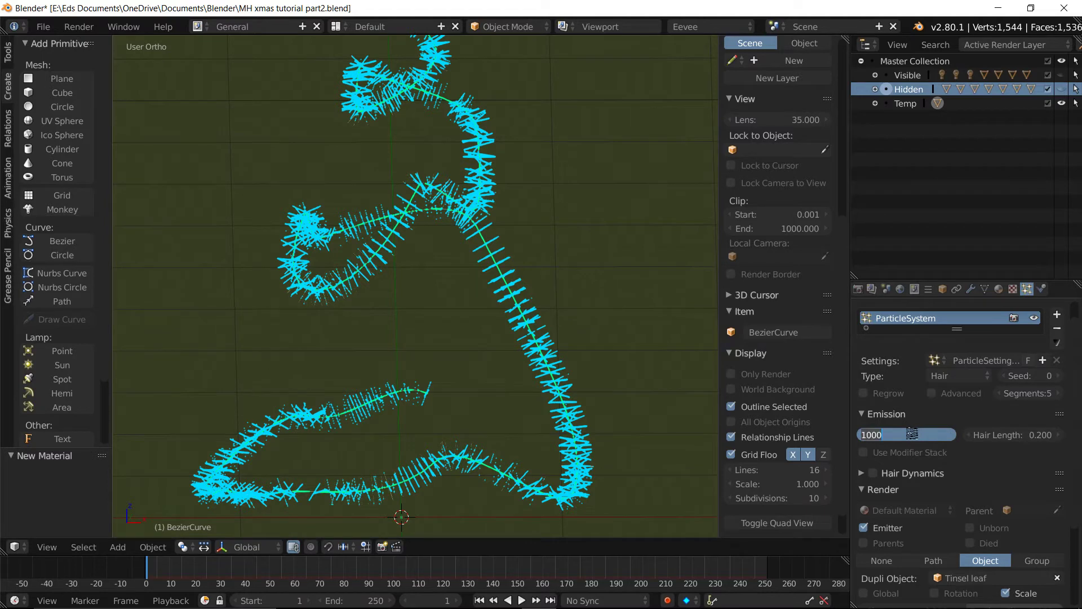
text(2)
key(Return)
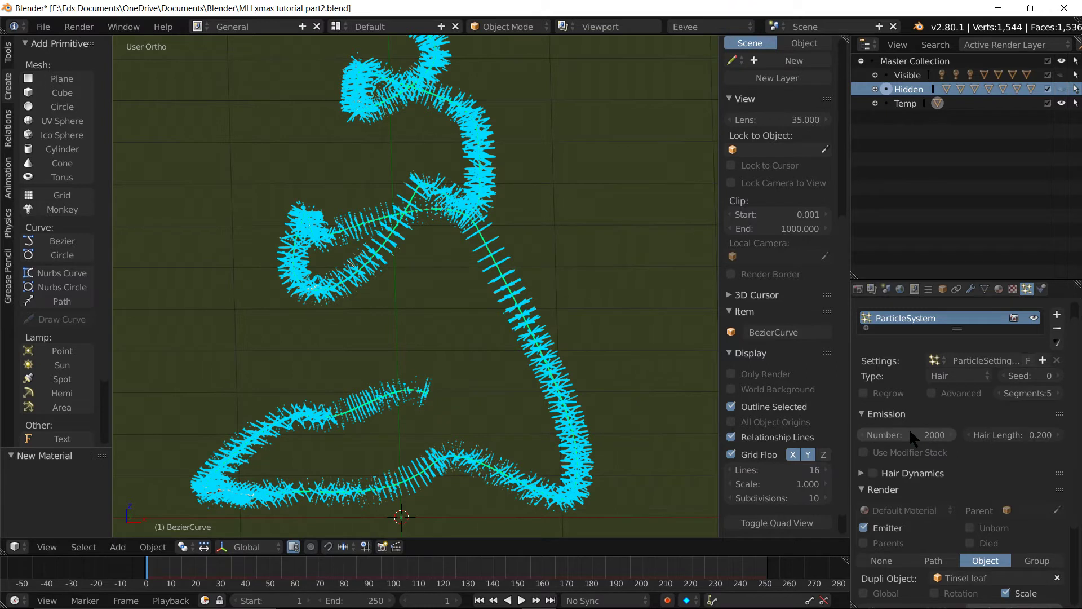
scroll(945, 438, down, 5)
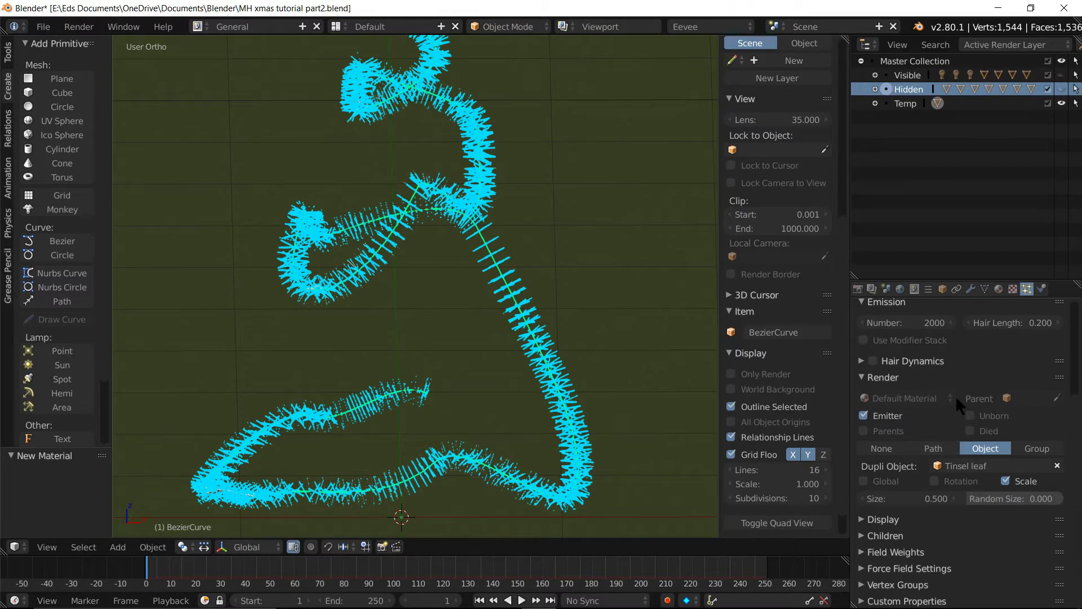
scroll(955, 394, up, 2)
scroll(955, 394, up, 1)
scroll(955, 394, up, 2)
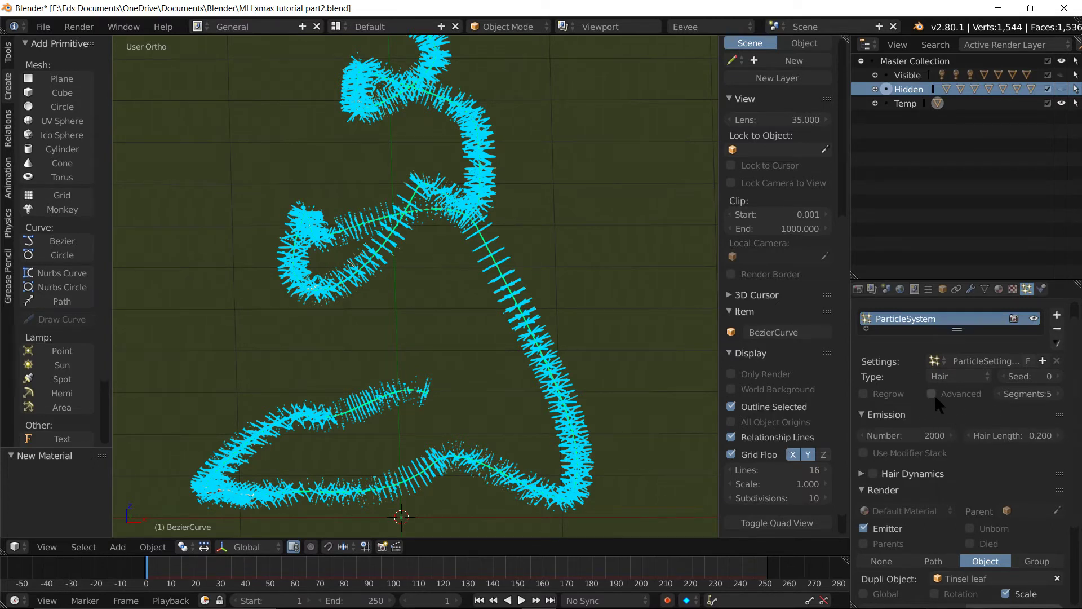
Show the advanced emission options, turn off Even Distribution and choose Random distribution
click(931, 393)
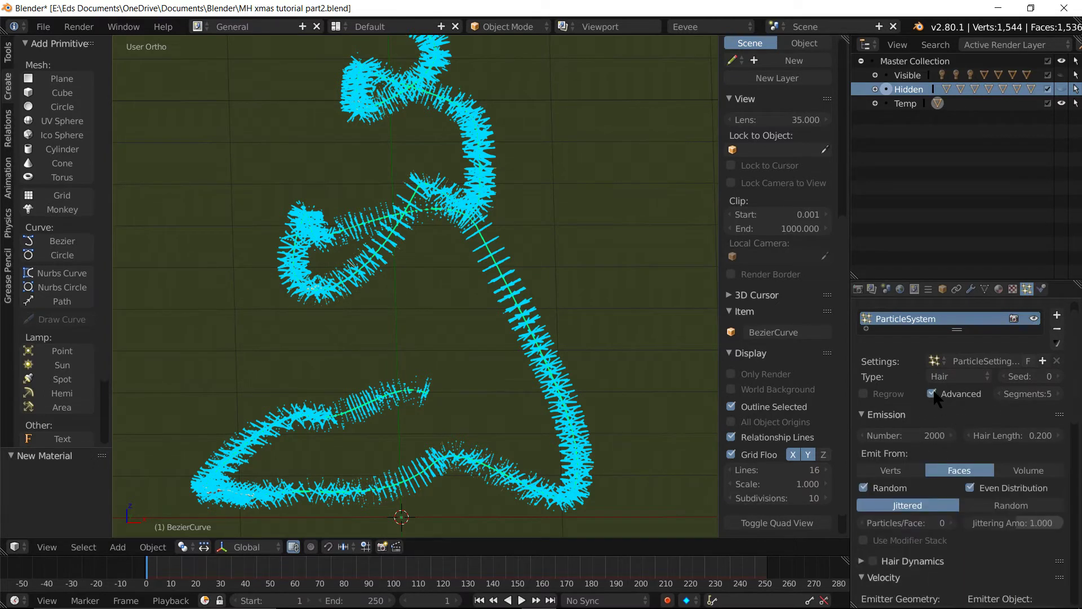
scroll(939, 435, down, 1)
scroll(949, 442, down, 3)
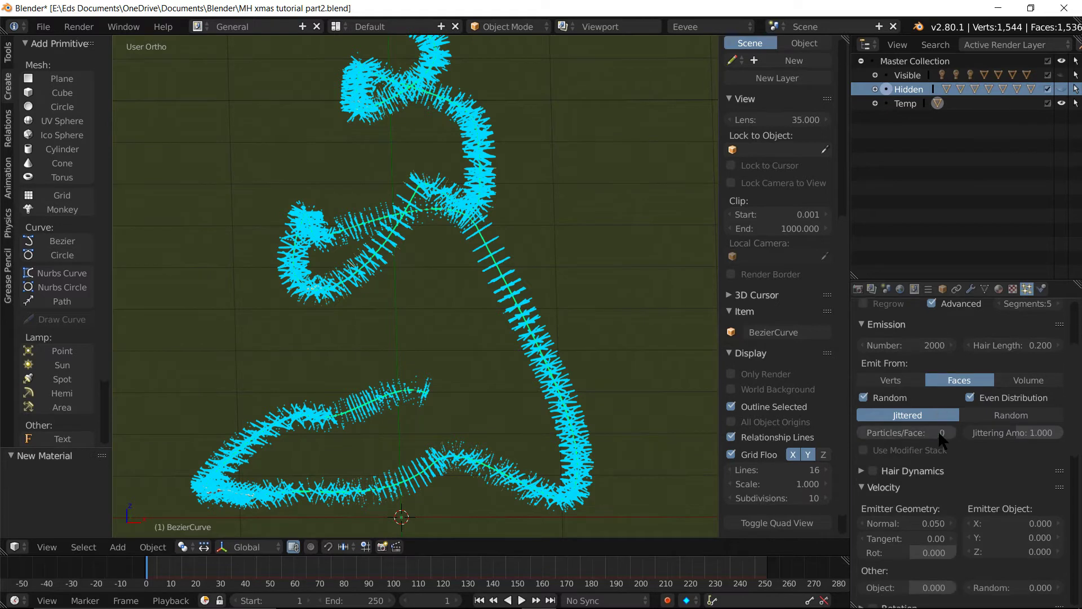
click(970, 397)
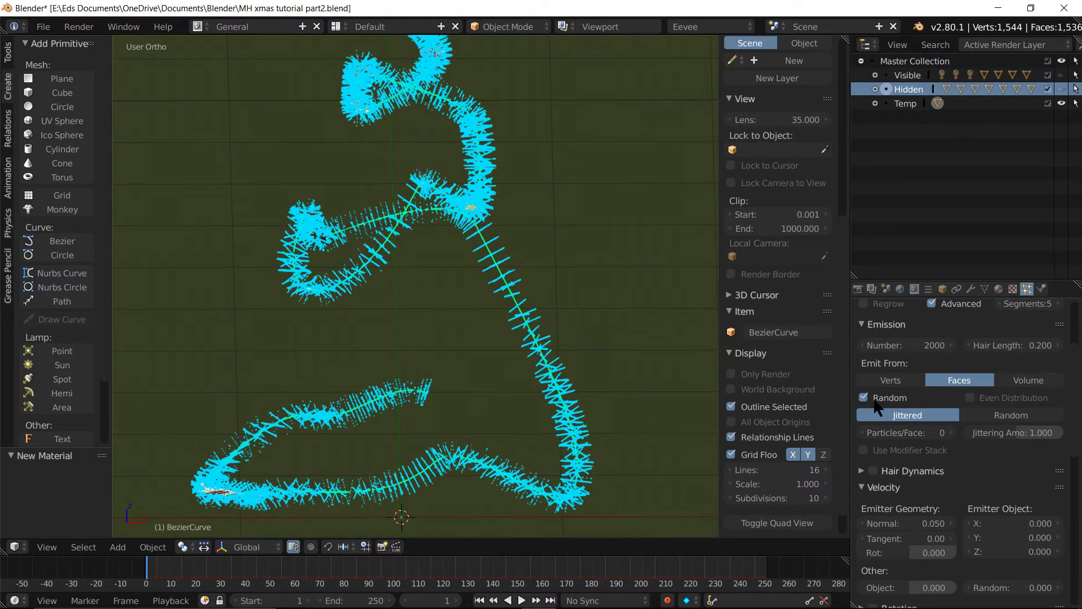
click(987, 417)
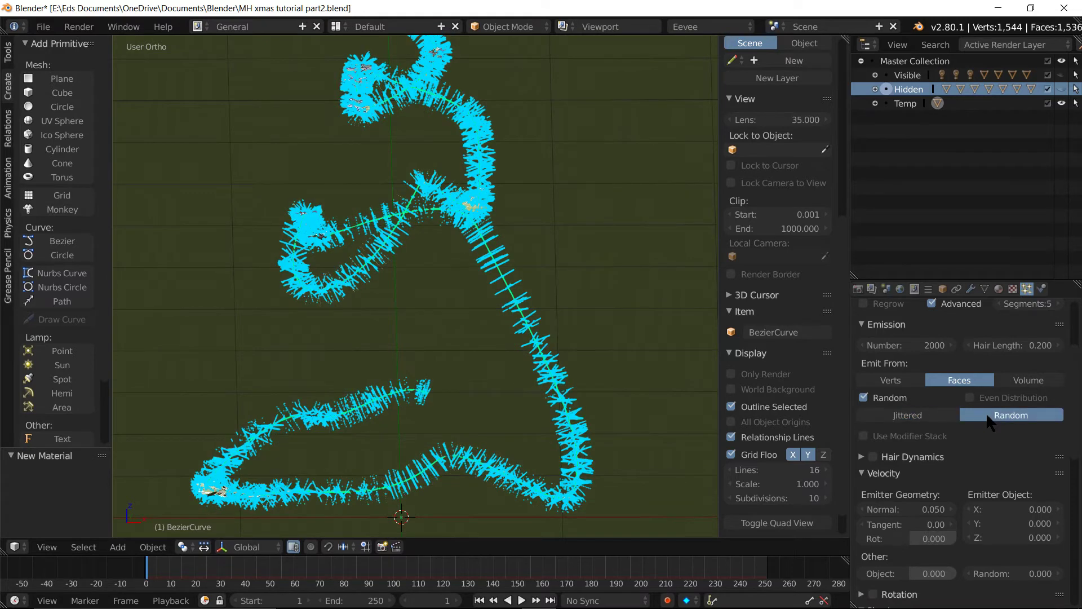
Enable particle Rotation with a Phase Random of 2
scroll(940, 463, down, 4)
scroll(938, 454, down, 1)
scroll(939, 459, down, 3)
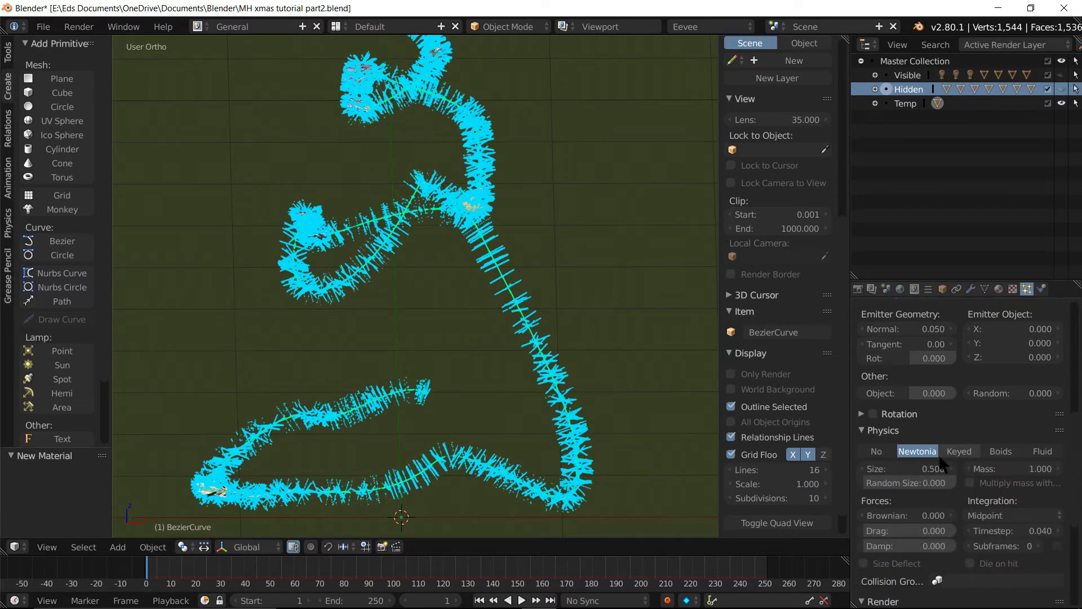
click(873, 414)
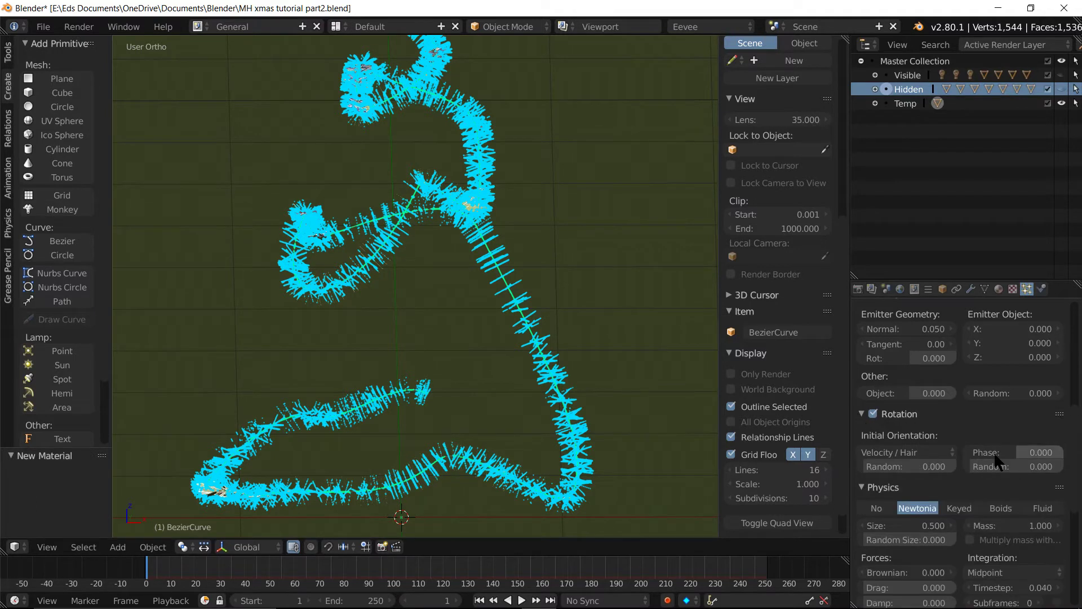
click(1008, 466)
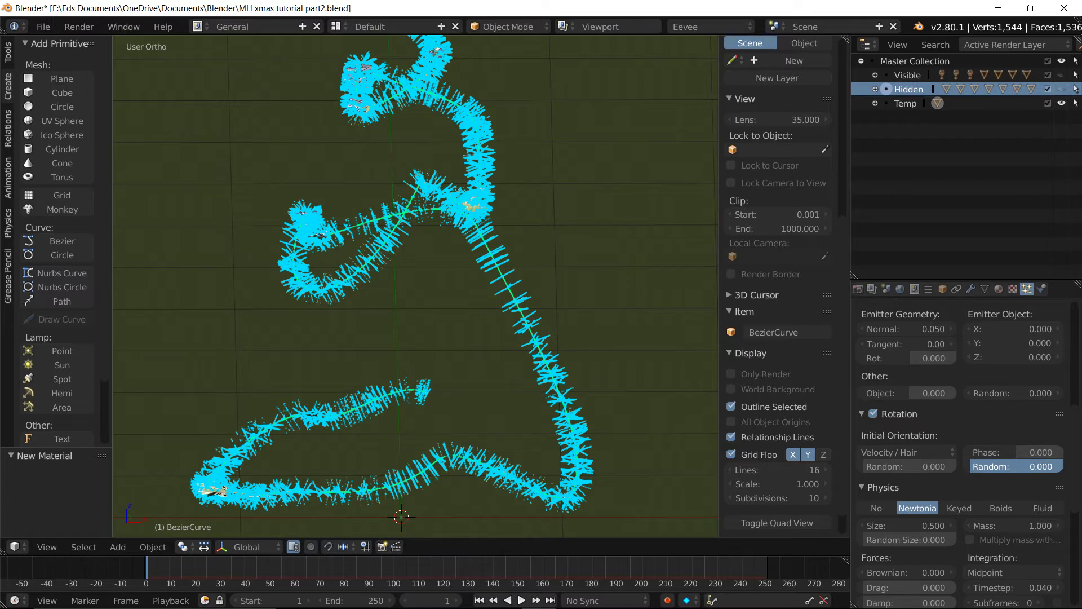
drag(1009, 466, 1063, 465)
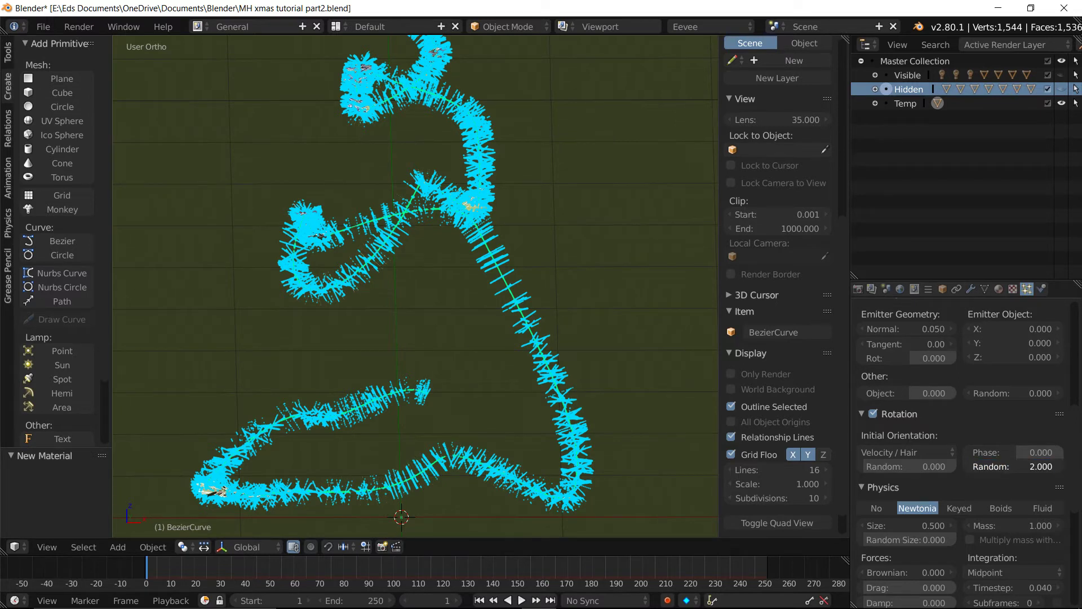
scroll(932, 470, down, 3)
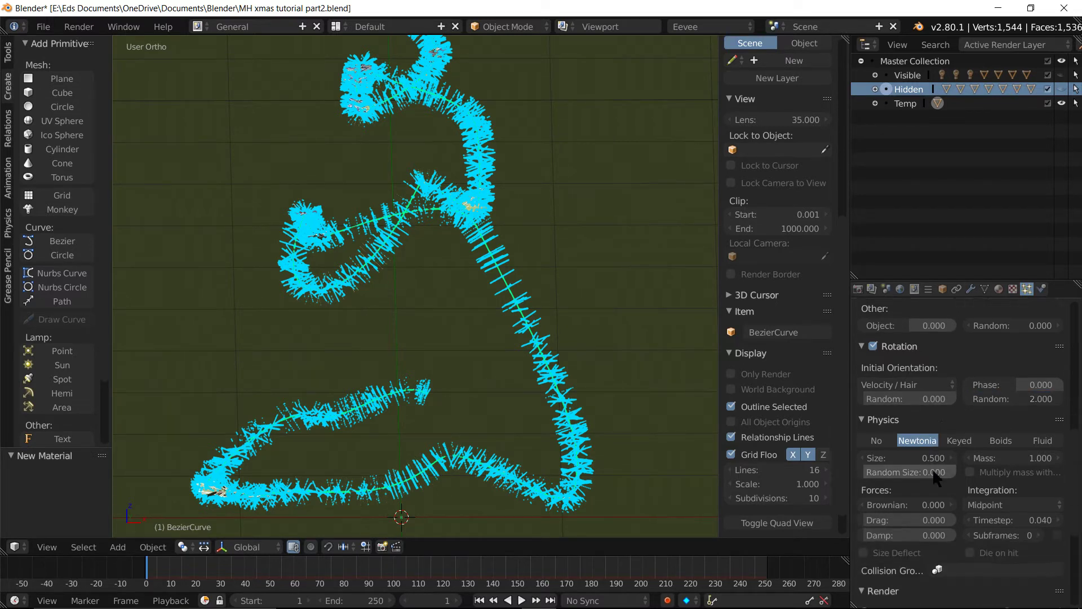
scroll(932, 470, down, 2)
scroll(932, 470, down, 3)
scroll(933, 473, down, 4)
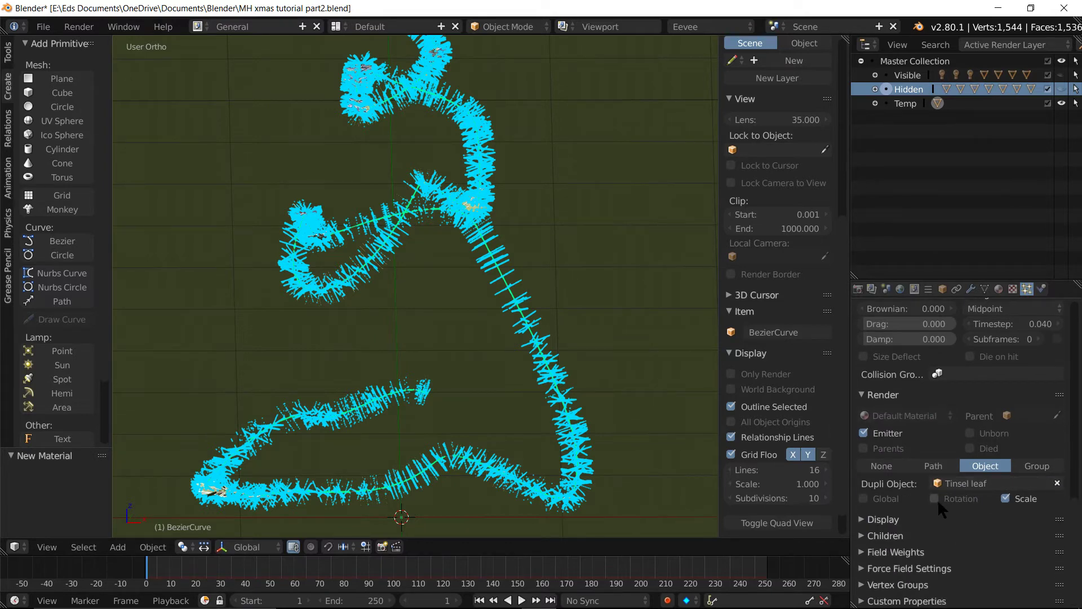
Make the tinsel leaves follow particle rotation and show only renderable content in the viewport
click(935, 498)
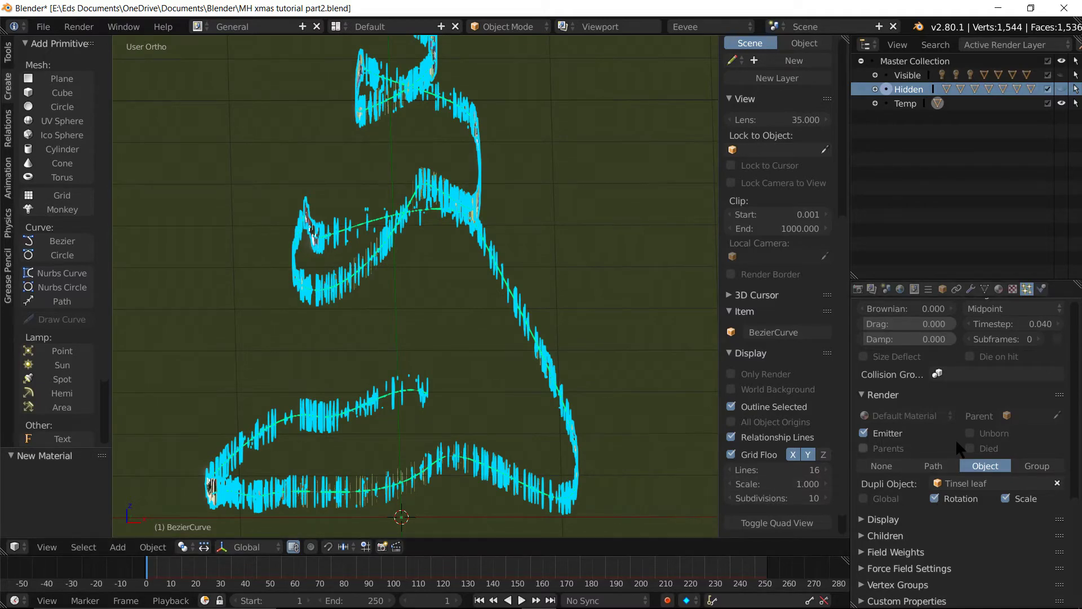
mouse_move(509, 384)
middle_down()
mouse_move(472, 345)
mouse_move(452, 397)
mouse_move(565, 400)
middle_up()
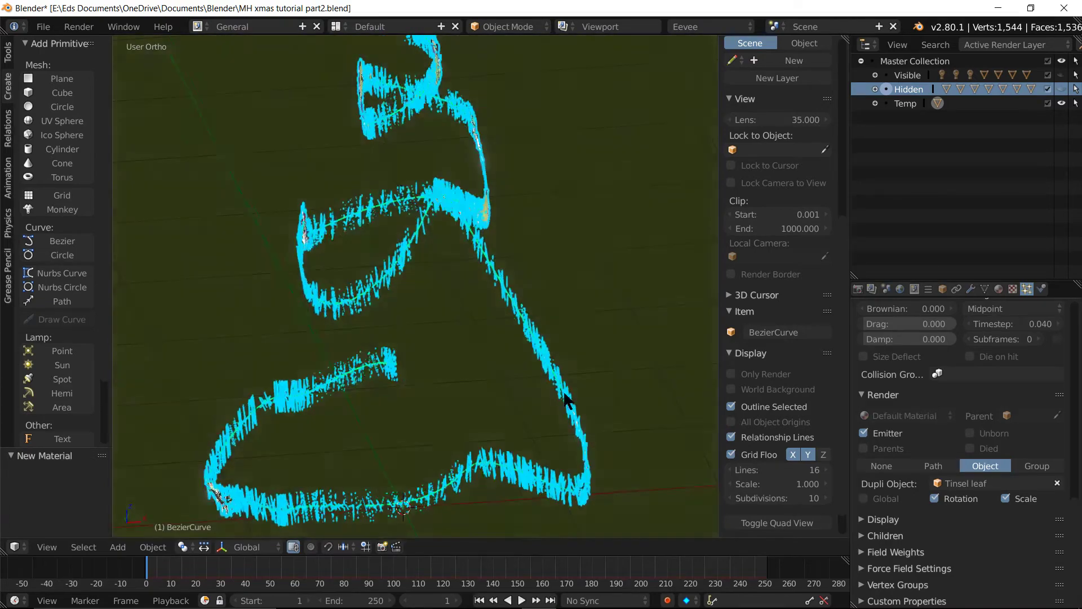
click(731, 373)
mouse_move(523, 356)
middle_down()
mouse_move(470, 368)
mouse_move(459, 326)
mouse_move(394, 331)
mouse_move(414, 378)
mouse_move(552, 382)
mouse_move(575, 340)
mouse_move(639, 363)
mouse_move(690, 342)
mouse_move(637, 357)
mouse_move(583, 337)
mouse_move(554, 256)
mouse_move(556, 289)
middle_up()
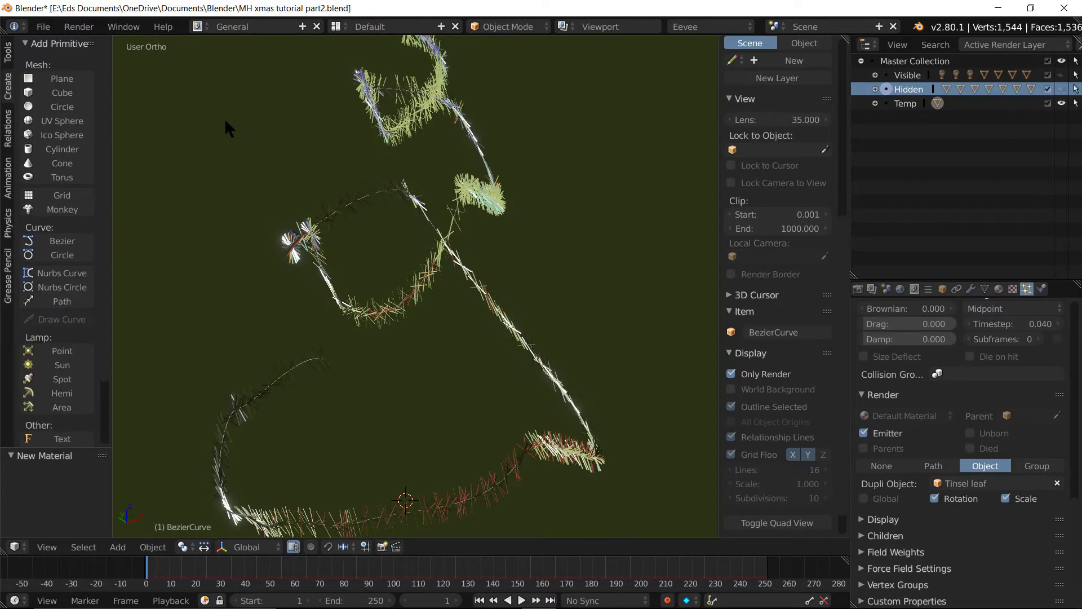
Scroll the Particle Properties back up to the ParticleSystem and Emission sections
scroll(352, 186, up, 2)
scroll(360, 185, up, 2)
scroll(349, 197, up, 1)
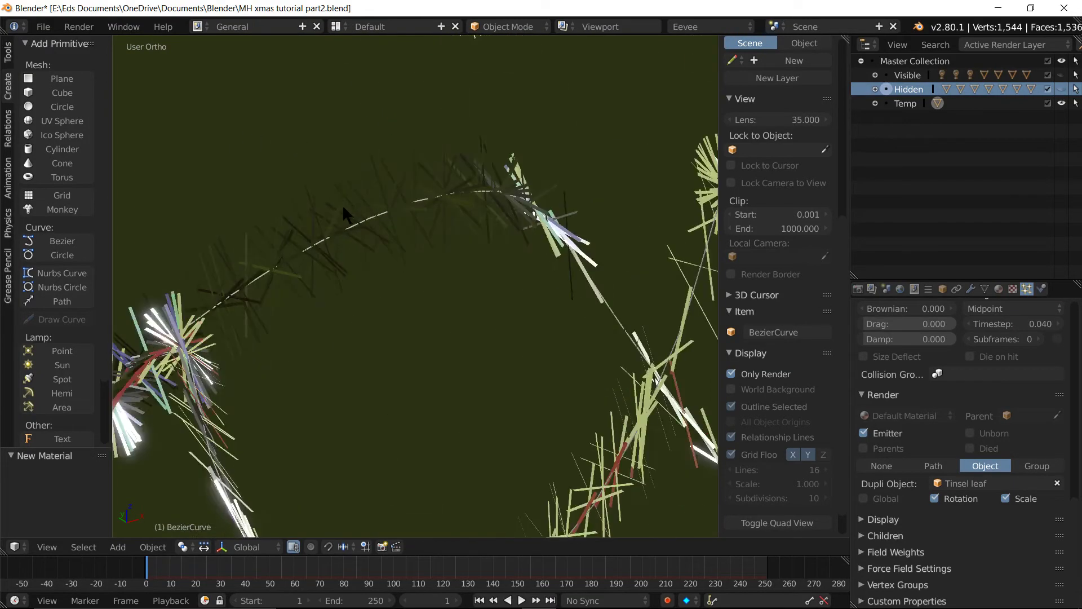
scroll(361, 204, up, 3)
middle_drag(383, 208, 372, 217)
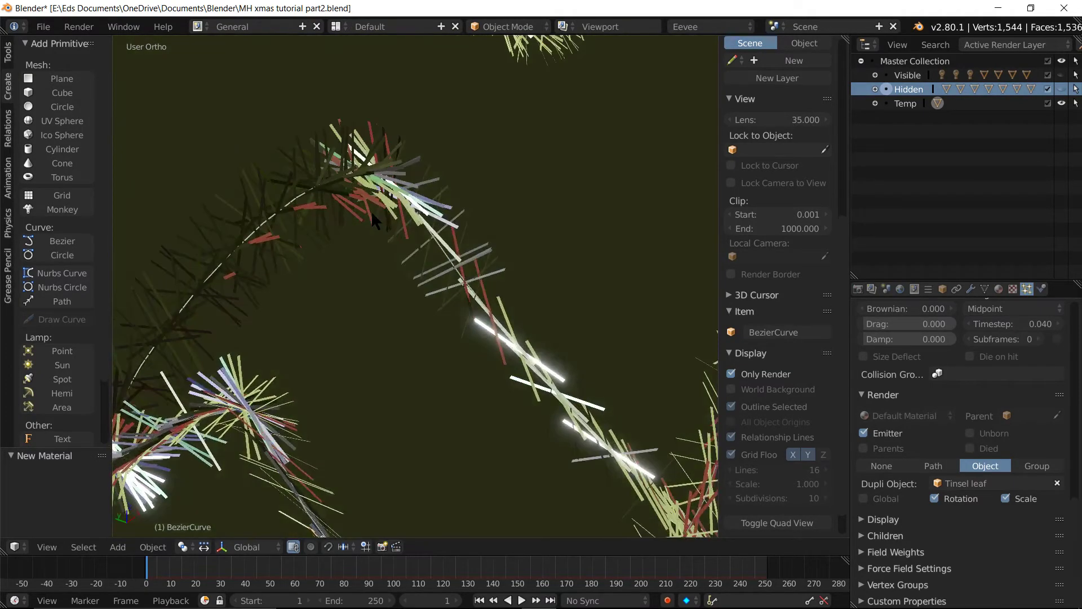
scroll(370, 211, down, 3)
scroll(370, 211, down, 3)
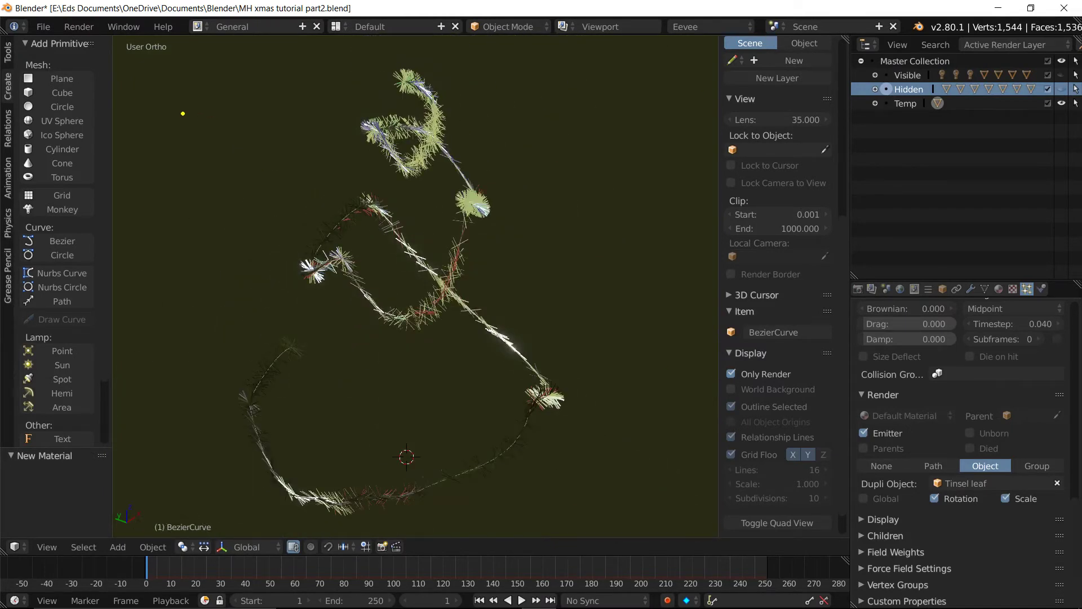
text(mmore)
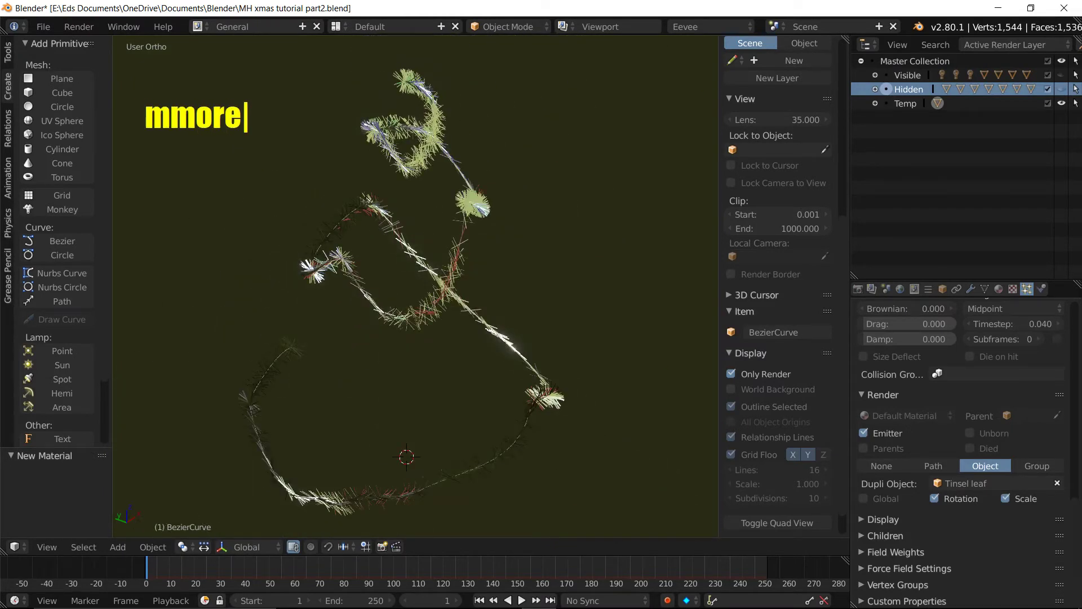
text(!!!)
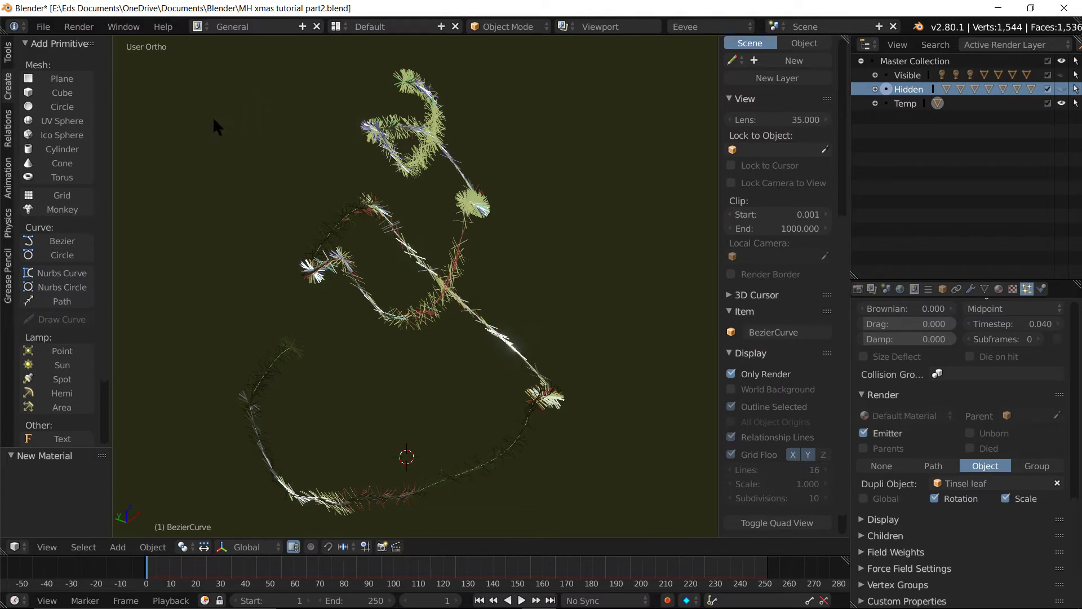
scroll(946, 400, up, 2)
scroll(946, 400, up, 3)
scroll(946, 400, up, 3)
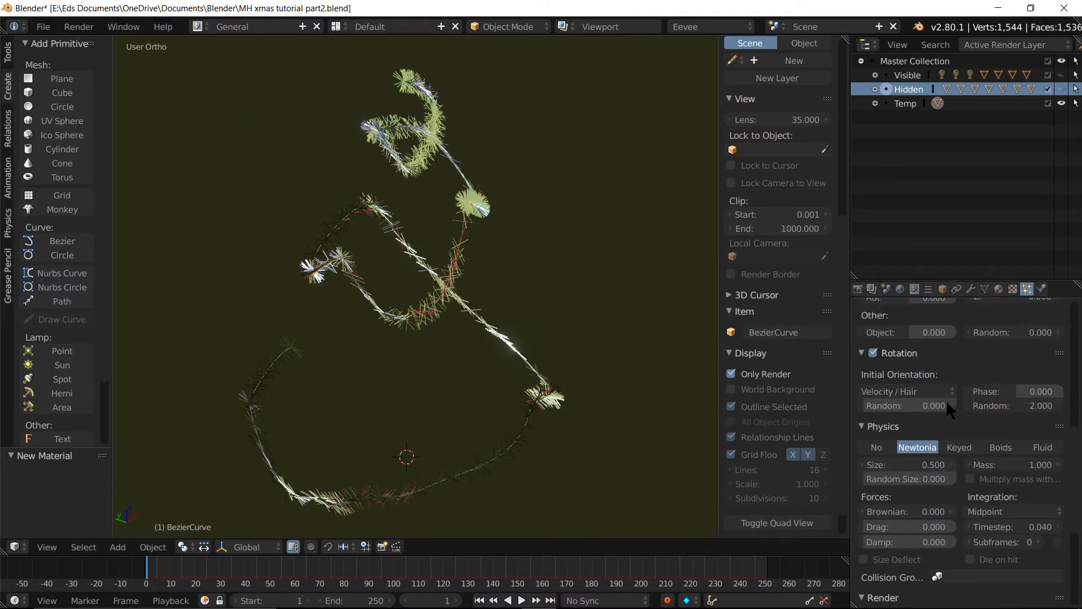
scroll(946, 400, up, 3)
scroll(945, 400, up, 3)
scroll(945, 400, up, 2)
scroll(946, 400, up, 3)
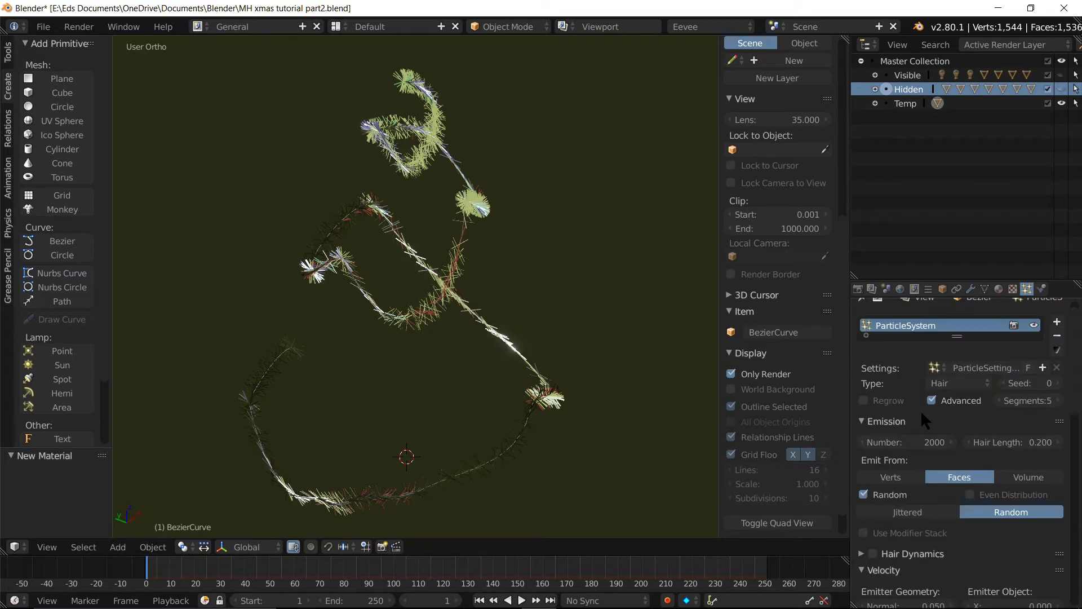
Raise the emitted tinsel particle count to 3000, then 5000
click(919, 442)
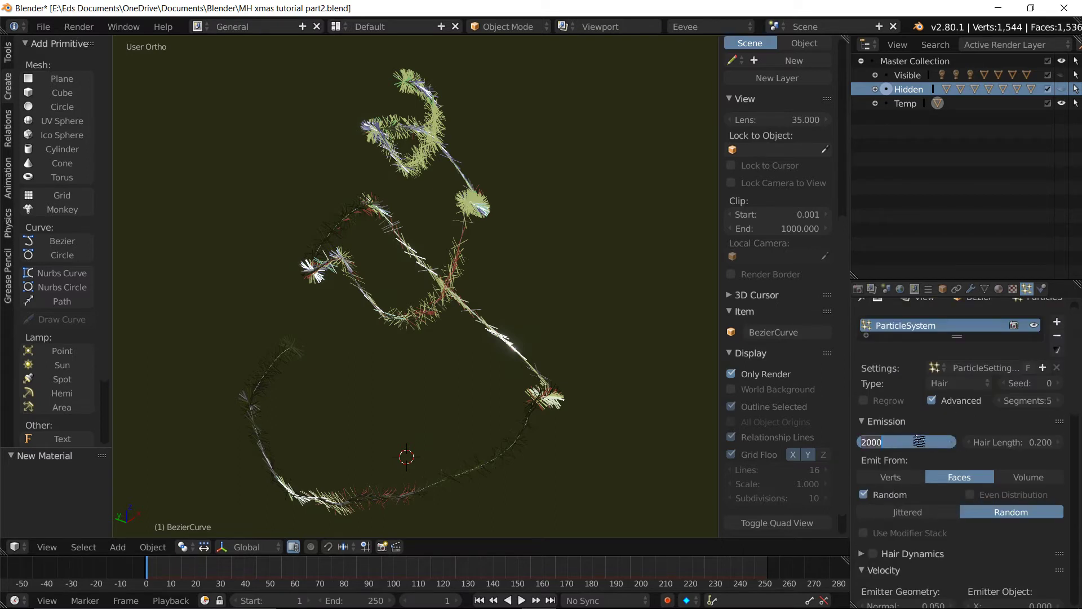
text(3000)
key(Return)
key(Return)
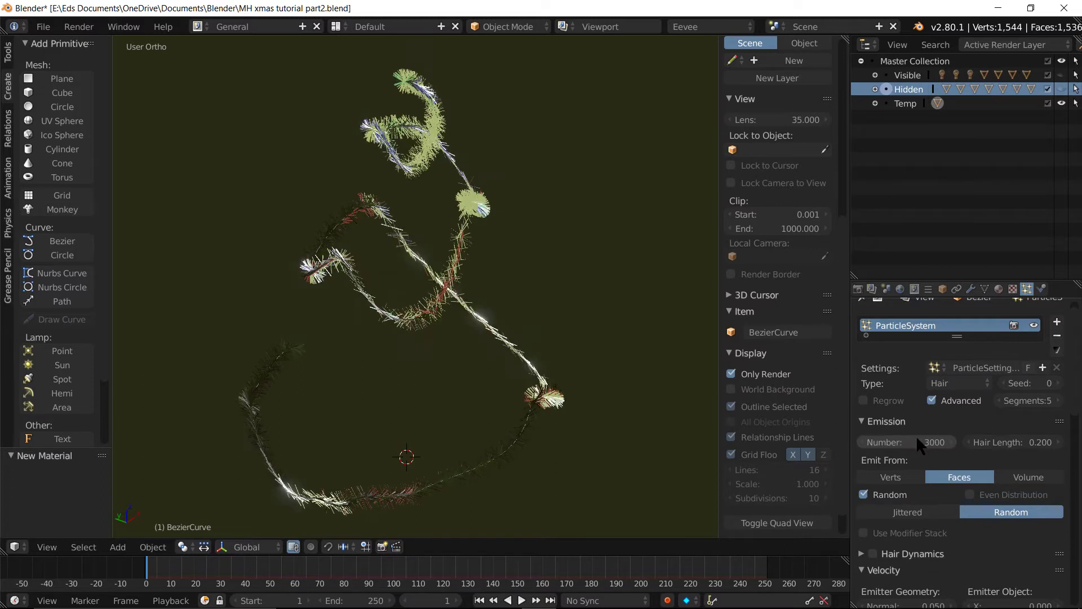
click(917, 439)
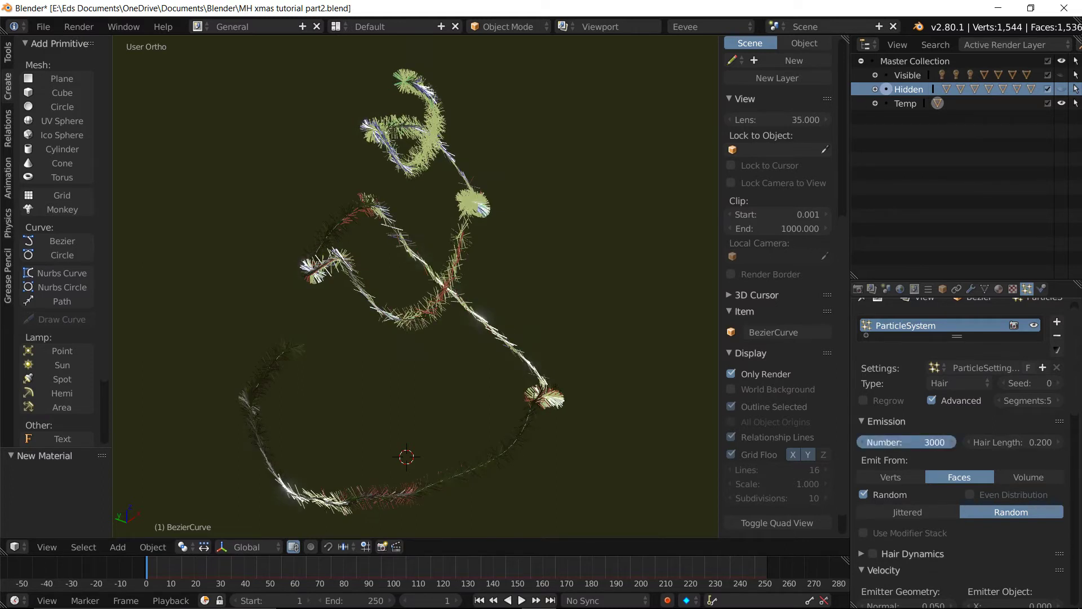
text(5000)
key(Return)
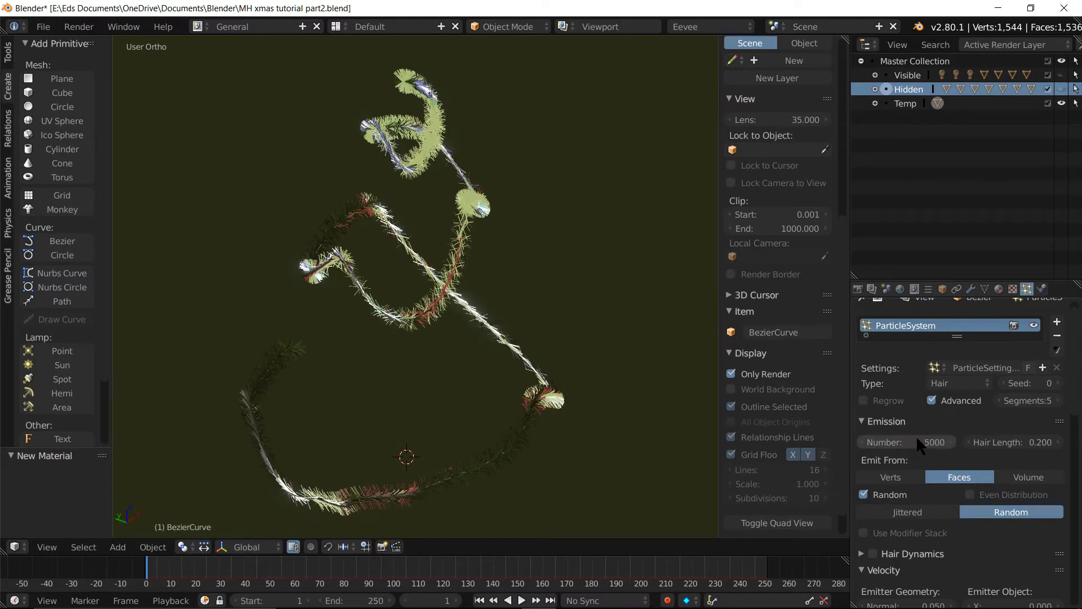
Nudge the hair length up to 0.240 and set 2 segments per strand
scroll(909, 499, down, 2)
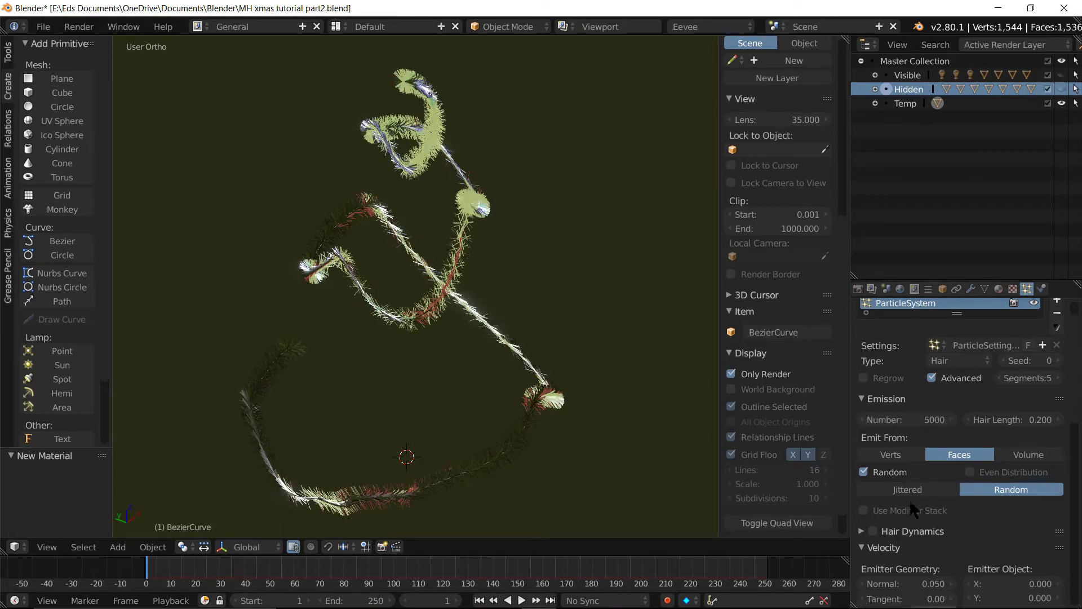
scroll(909, 499, down, 1)
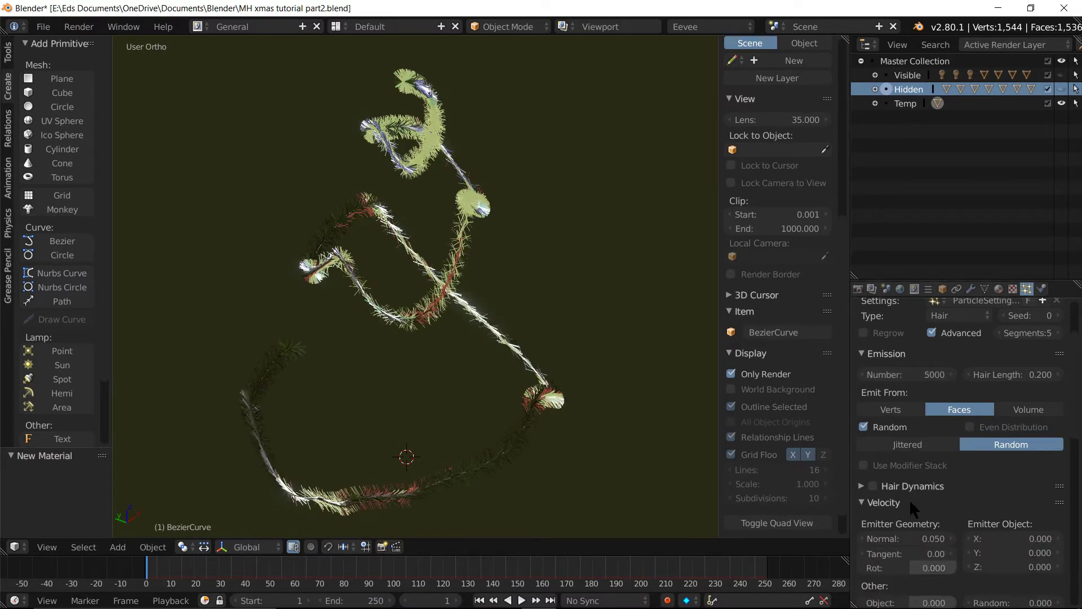
click(1059, 375)
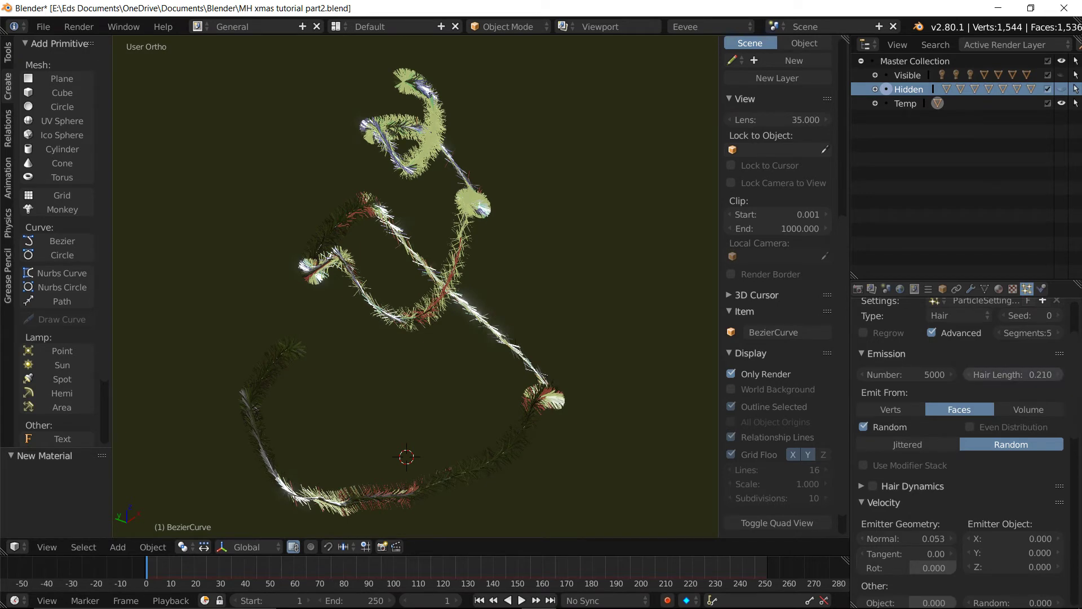
click(1060, 374)
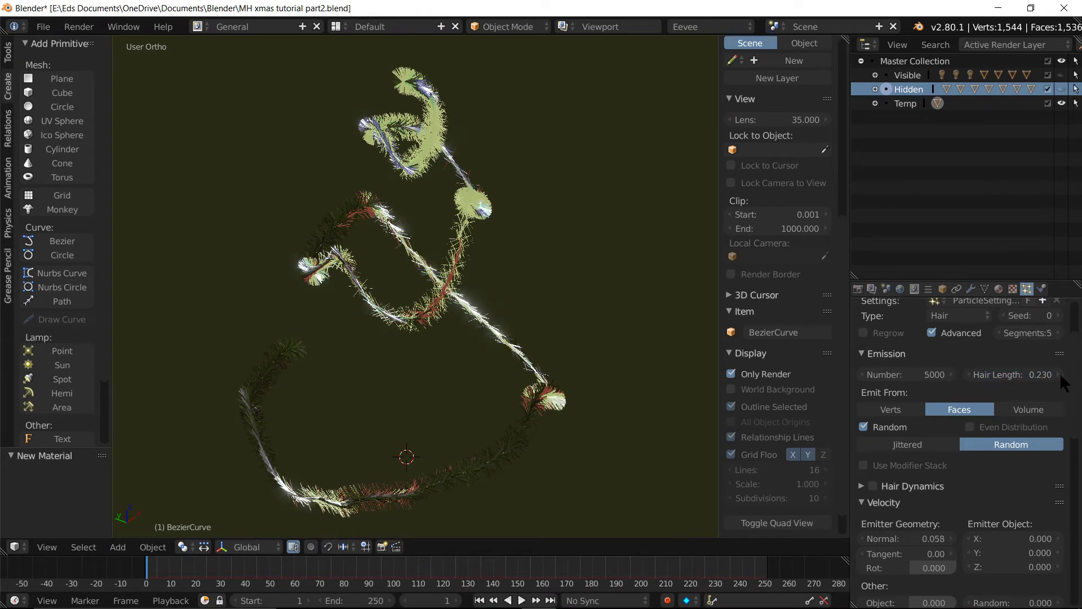
click(1010, 333)
text(2)
key(Return)
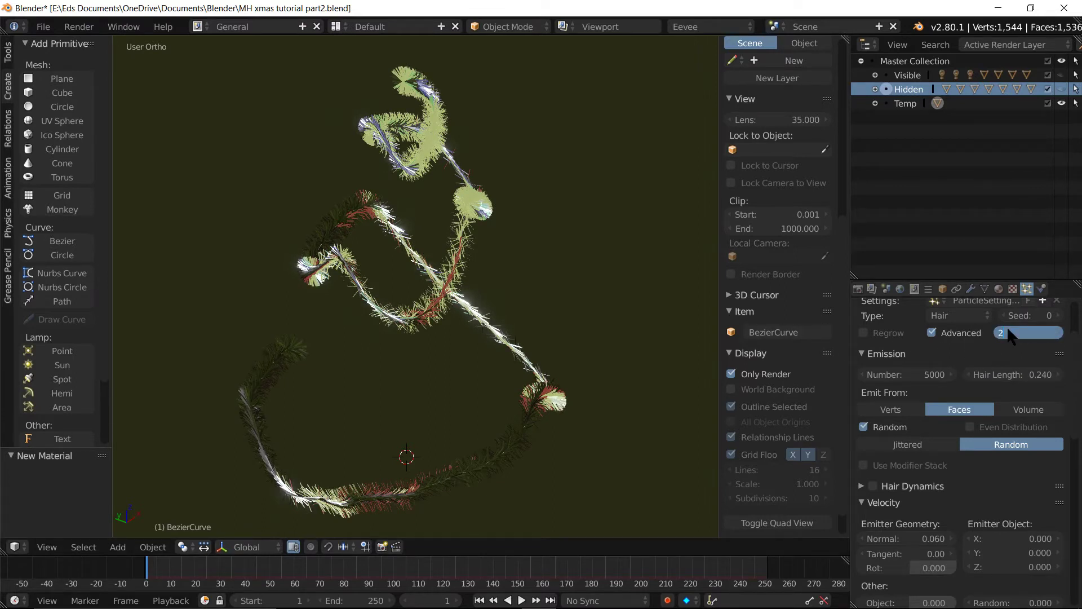
key(Return)
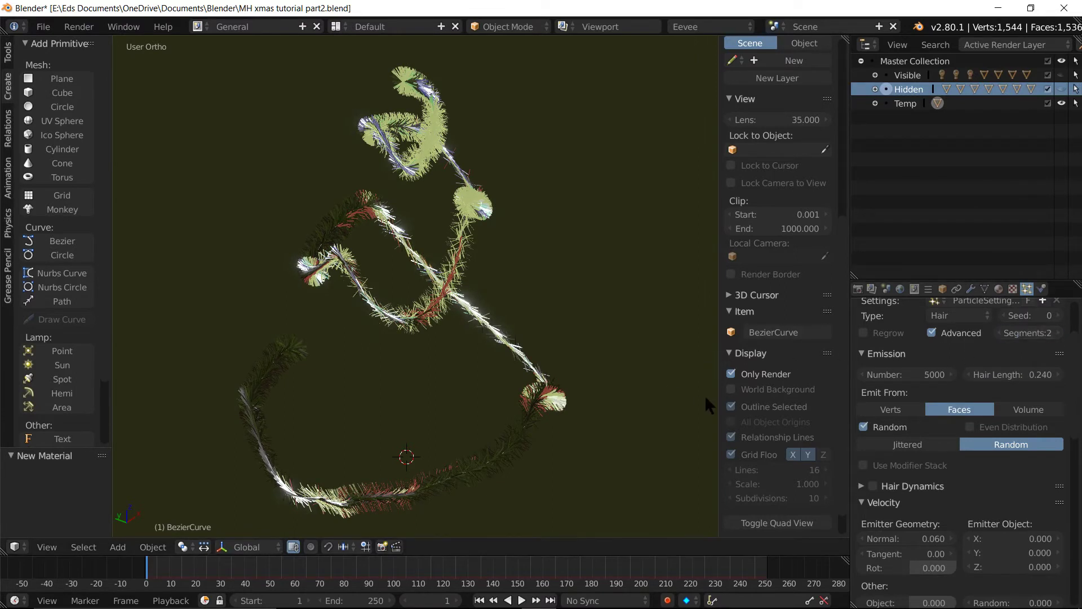
Orbit and zoom around the garland for a closer look at the tinsel
middle_drag(615, 386, 452, 374)
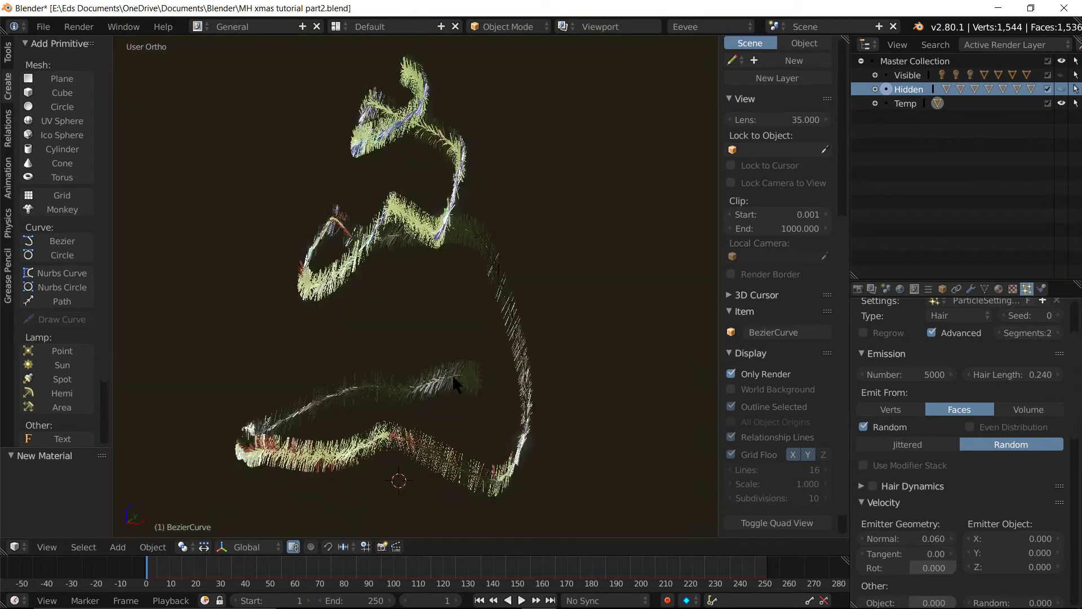
scroll(475, 316, up, 2)
scroll(475, 316, up, 2)
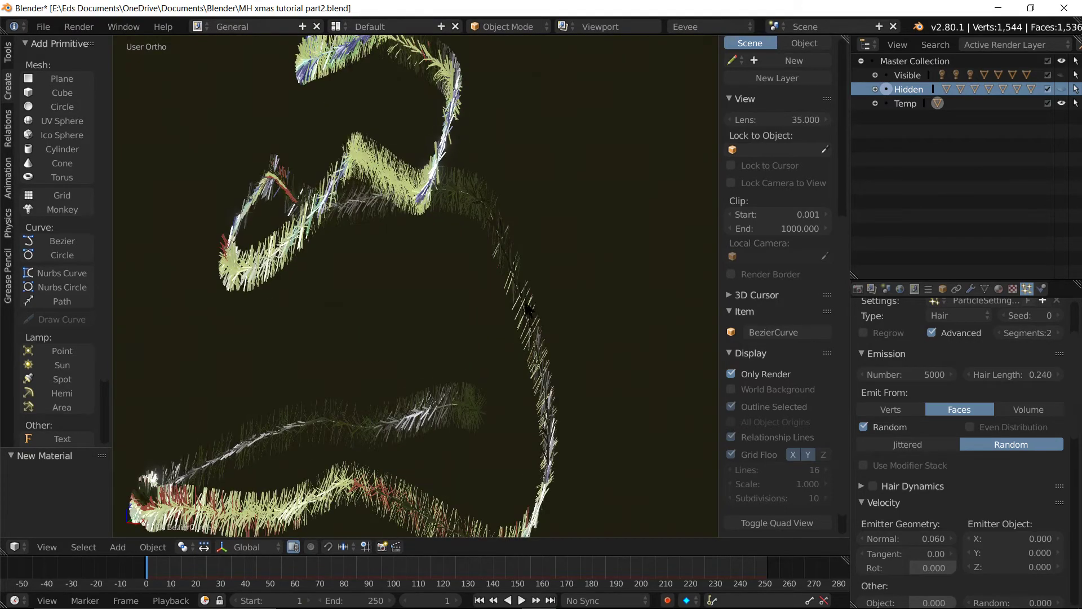
mouse_move(529, 310)
middle_down()
mouse_move(468, 309)
mouse_move(476, 280)
middle_up()
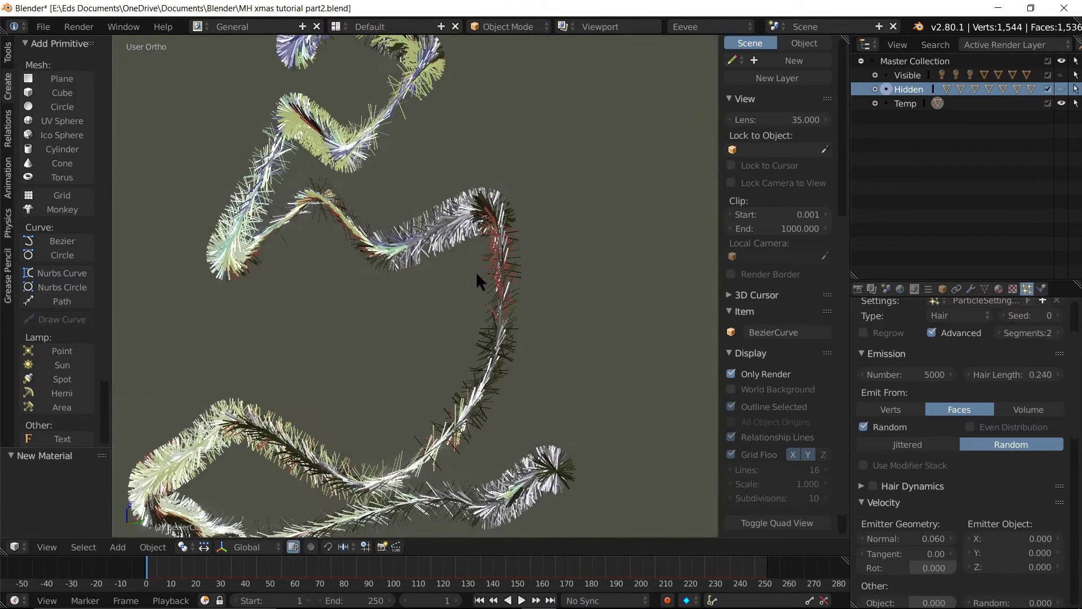
scroll(927, 461, down, 4)
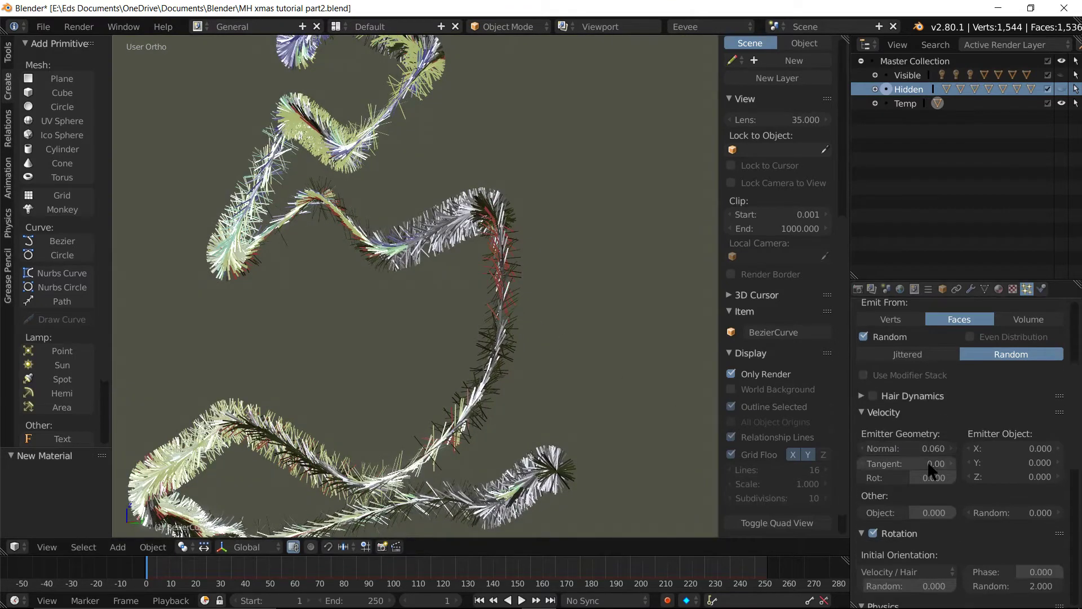
scroll(928, 461, down, 3)
scroll(928, 461, down, 2)
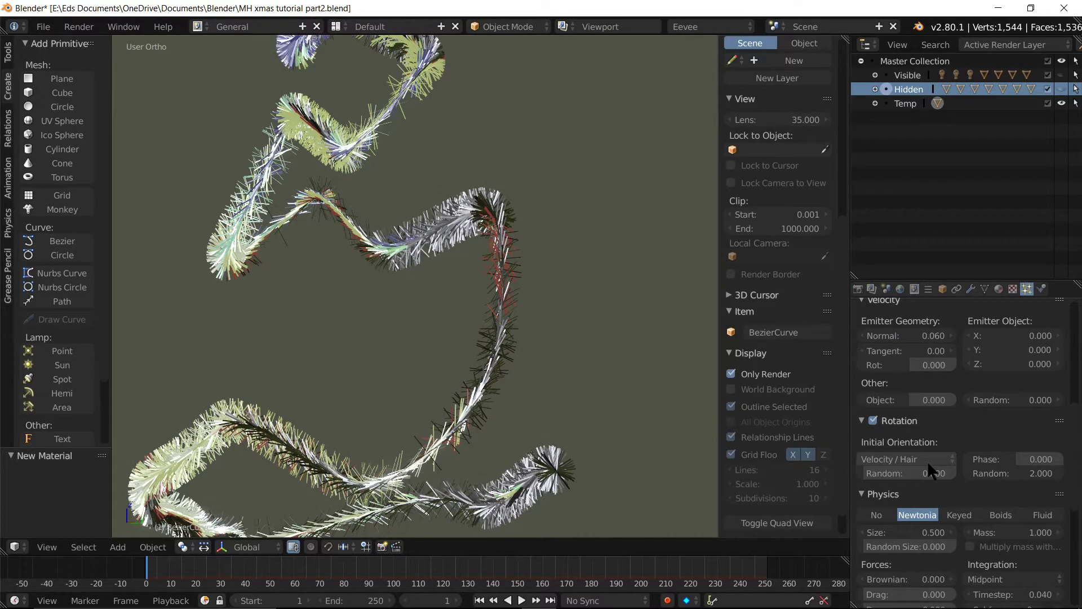
Set rotation Random to 1.000 and Phase to 0.537
click(900, 471)
drag(900, 471, 1053, 471)
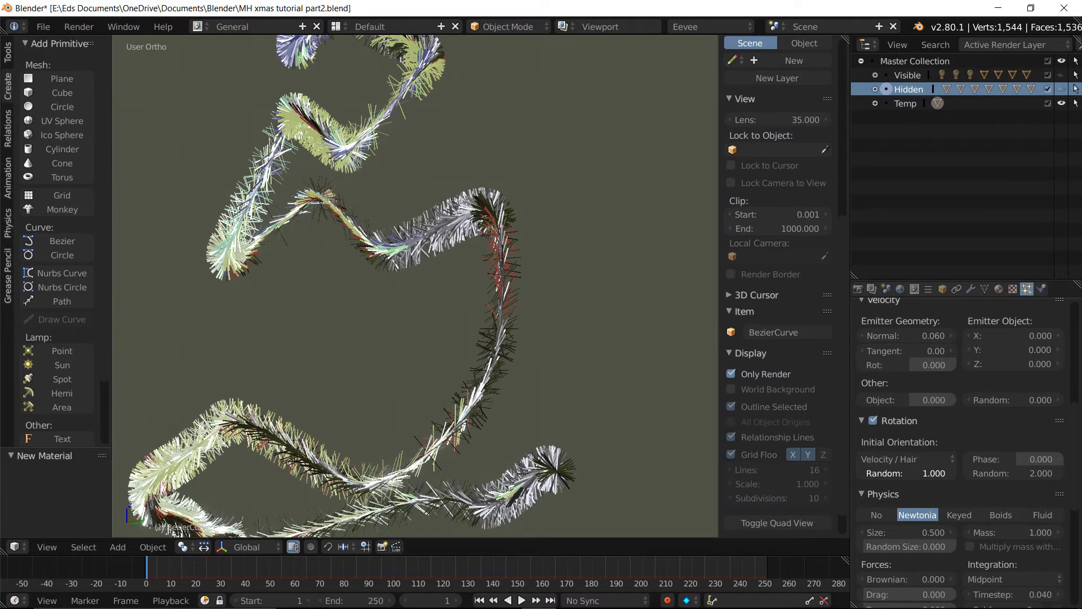
click(1018, 458)
drag(1017, 458, 1042, 457)
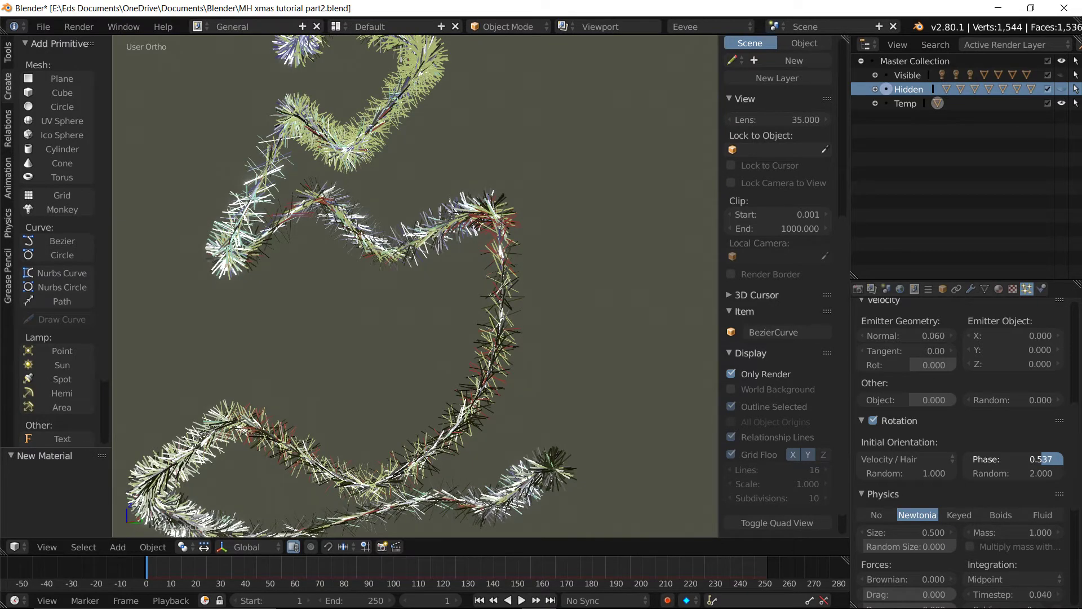
scroll(499, 296, down, 3)
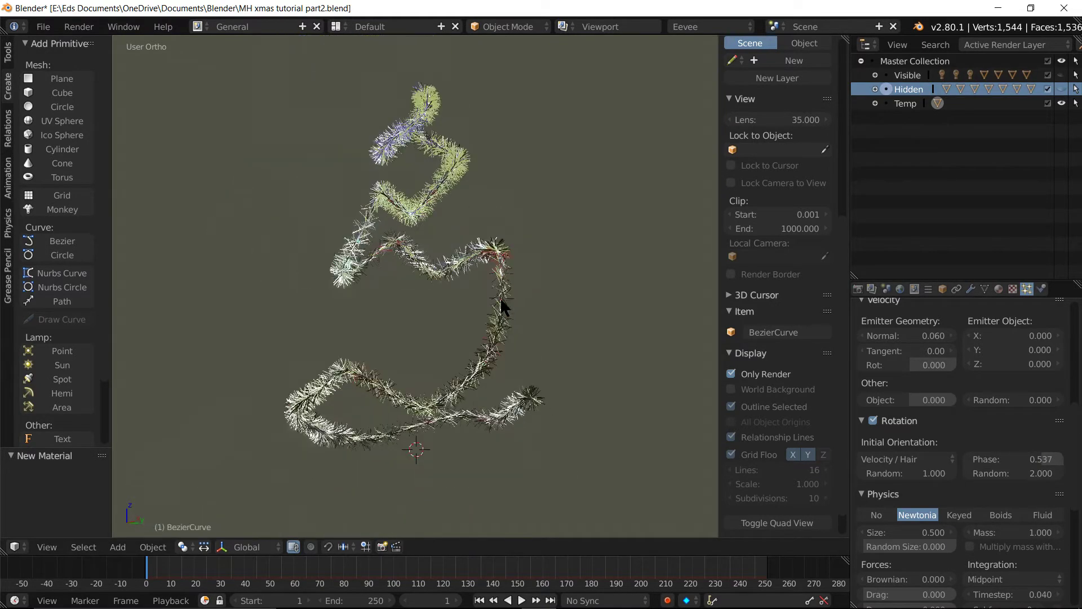
mouse_move(500, 300)
middle_down()
mouse_move(393, 343)
mouse_move(464, 331)
middle_up()
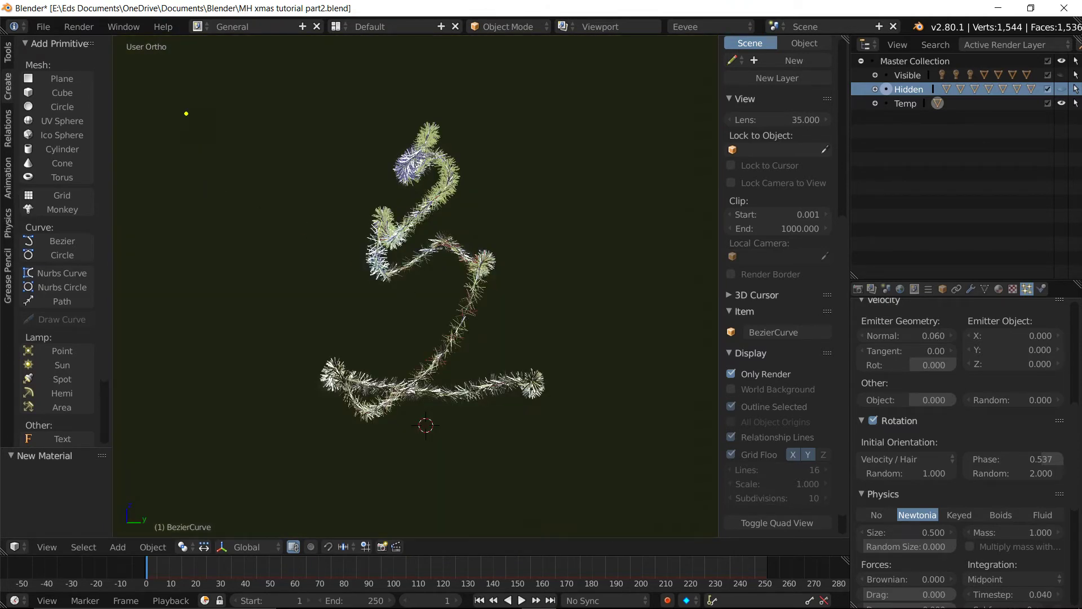
text(That)
text(T)
text(hat will )
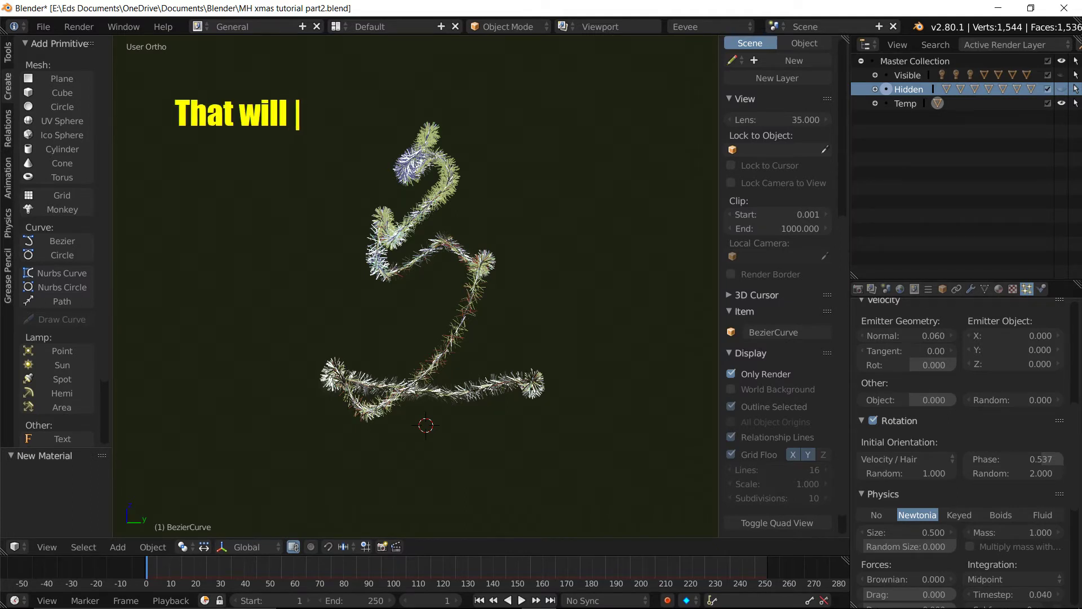
text(do)
key(Return)
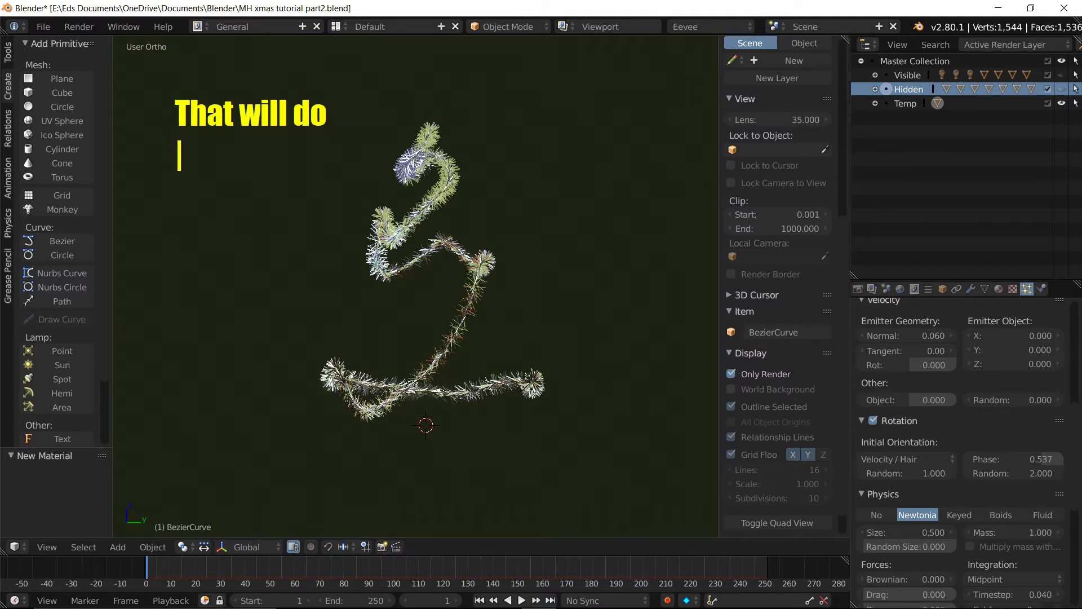
text(you get the ide)
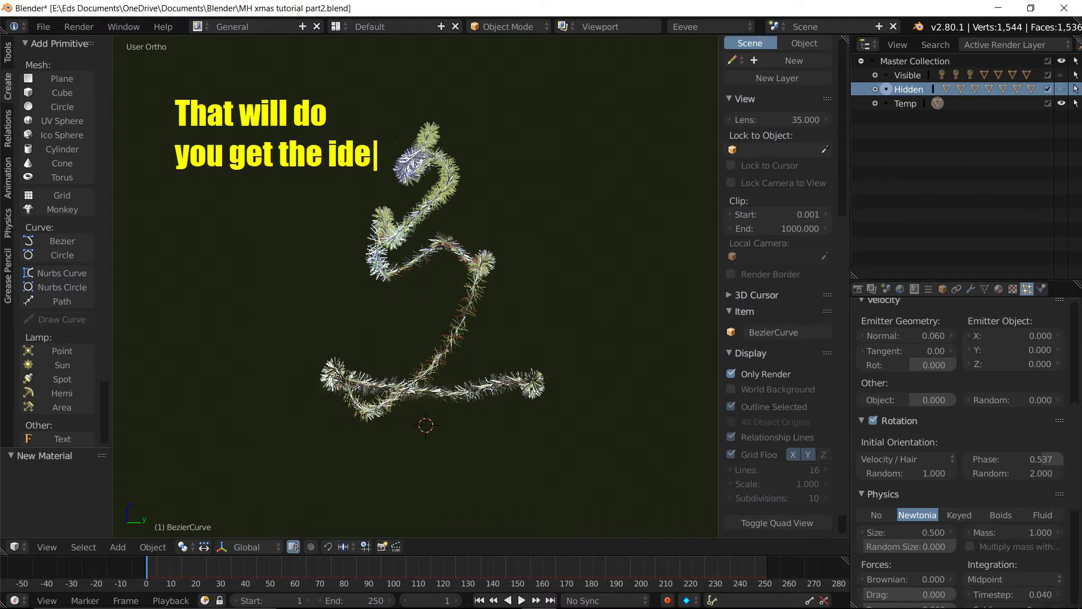
text(a)
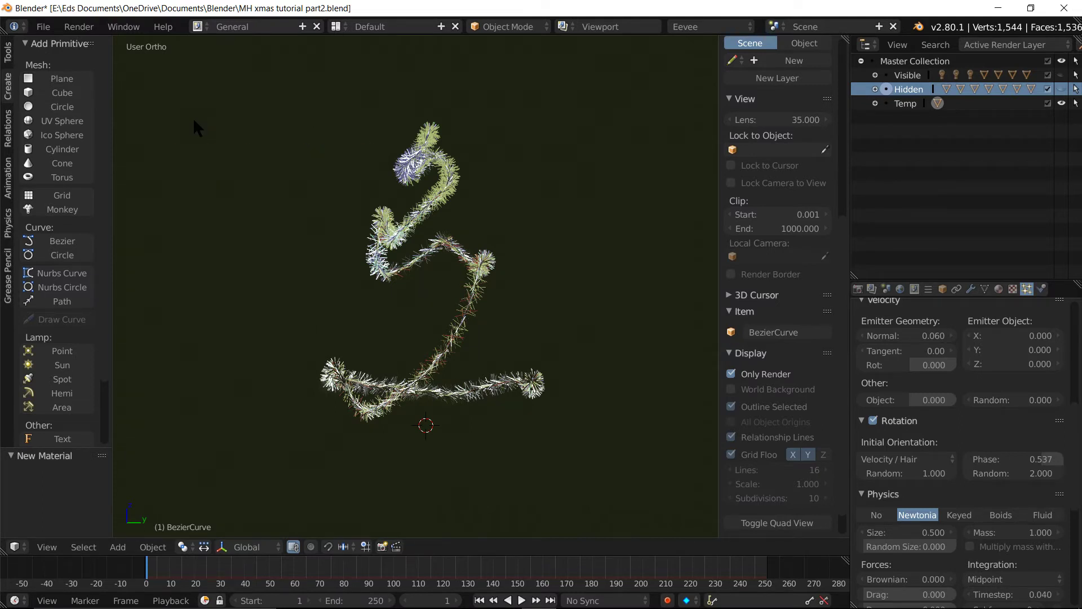
middle_drag(462, 285, 409, 280)
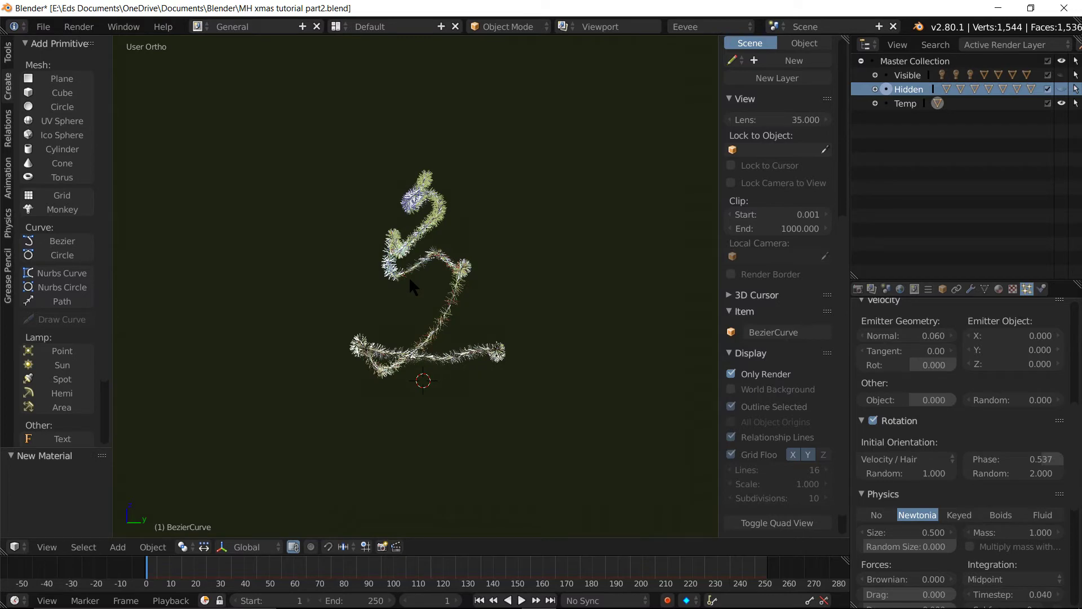
Switch to Rendered shading and zoom out to the lit tree among the snowy hills and forest
key(shift+z)
mouse_move(488, 281)
middle_down()
mouse_move(361, 298)
mouse_move(405, 271)
middle_up()
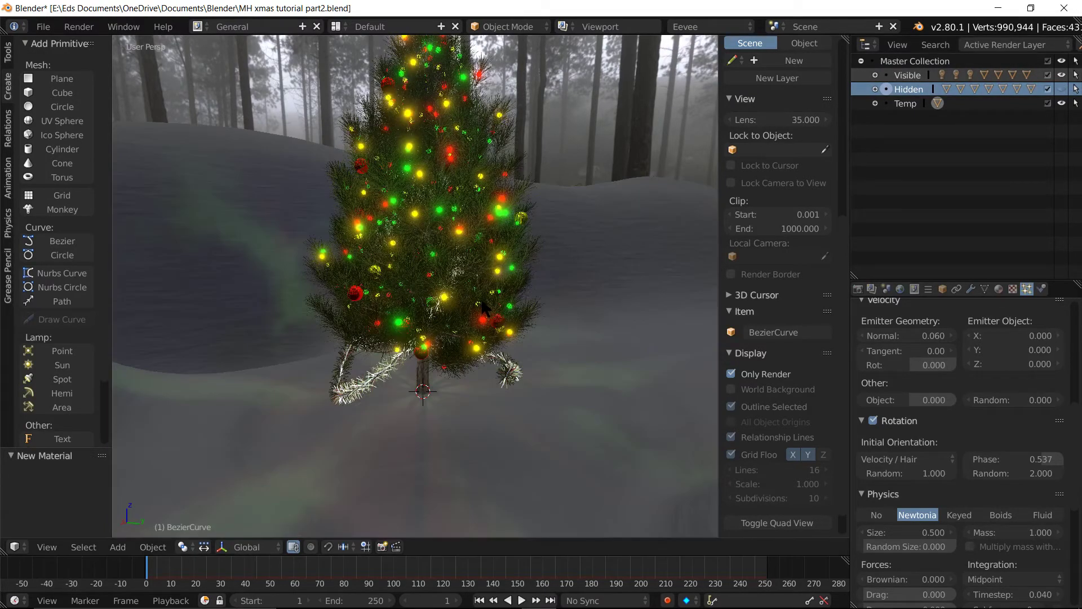
middle_drag(548, 313, 449, 310)
scroll(449, 308, down, 2)
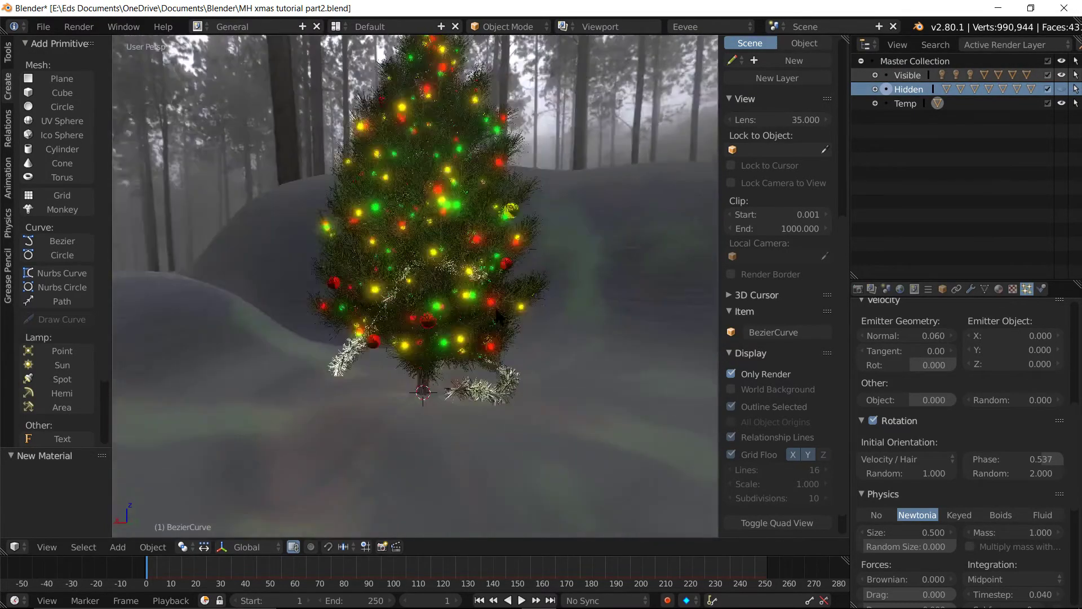
scroll(463, 404, down, 1)
scroll(458, 448, down, 2)
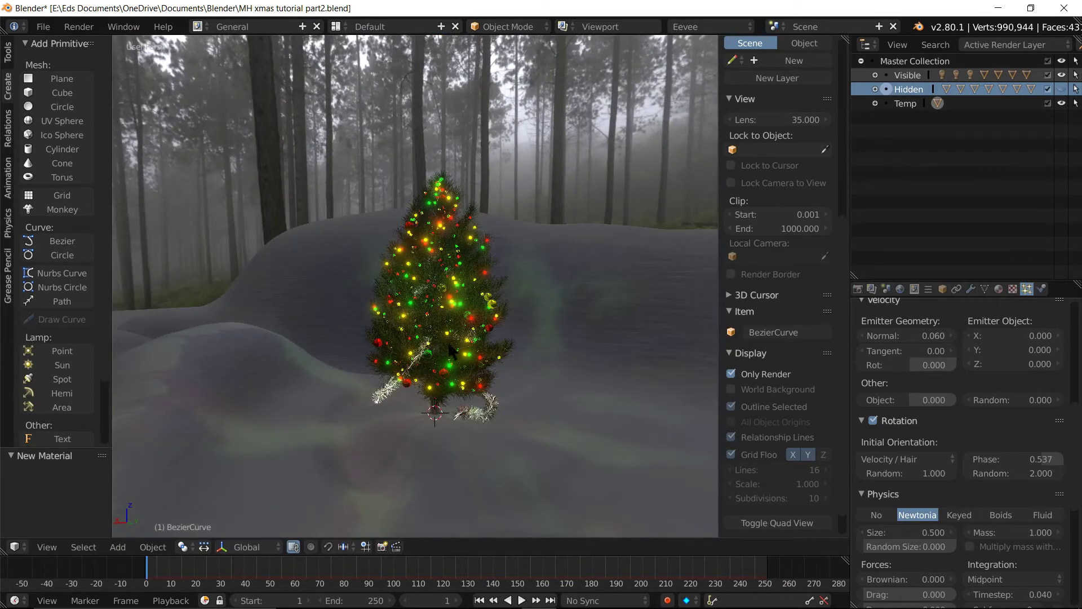
middle_drag(473, 383, 456, 248)
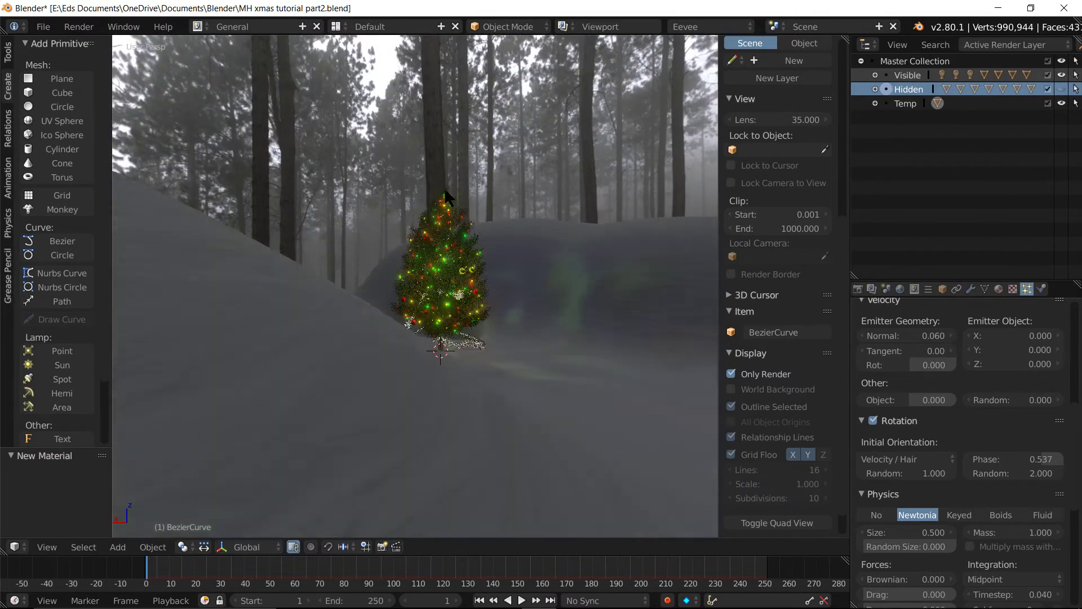
scroll(455, 248, down, 2)
middle_drag(455, 248, 471, 330)
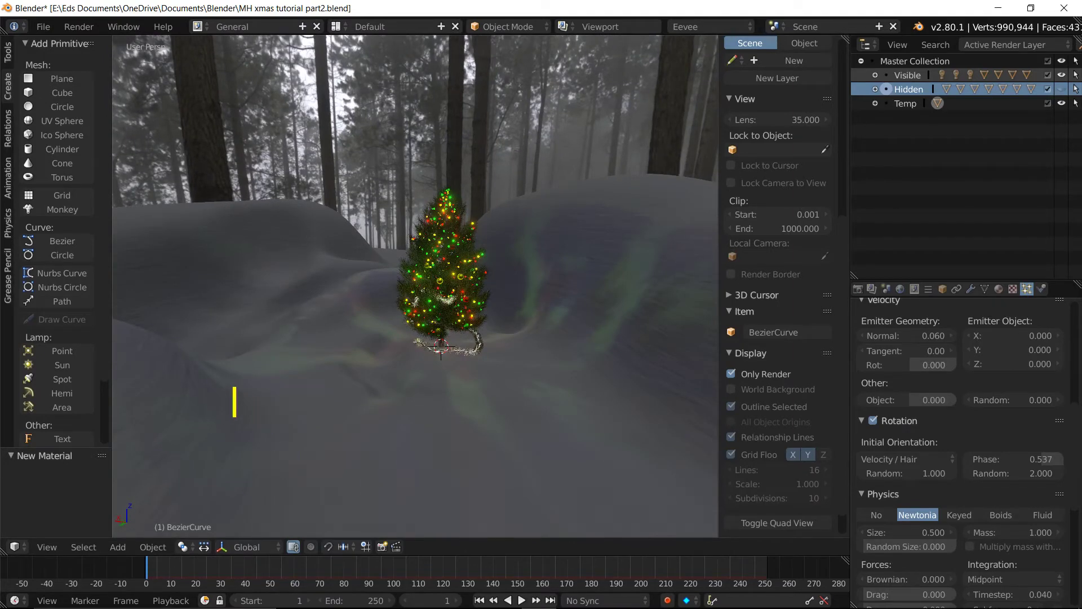
text(postion)
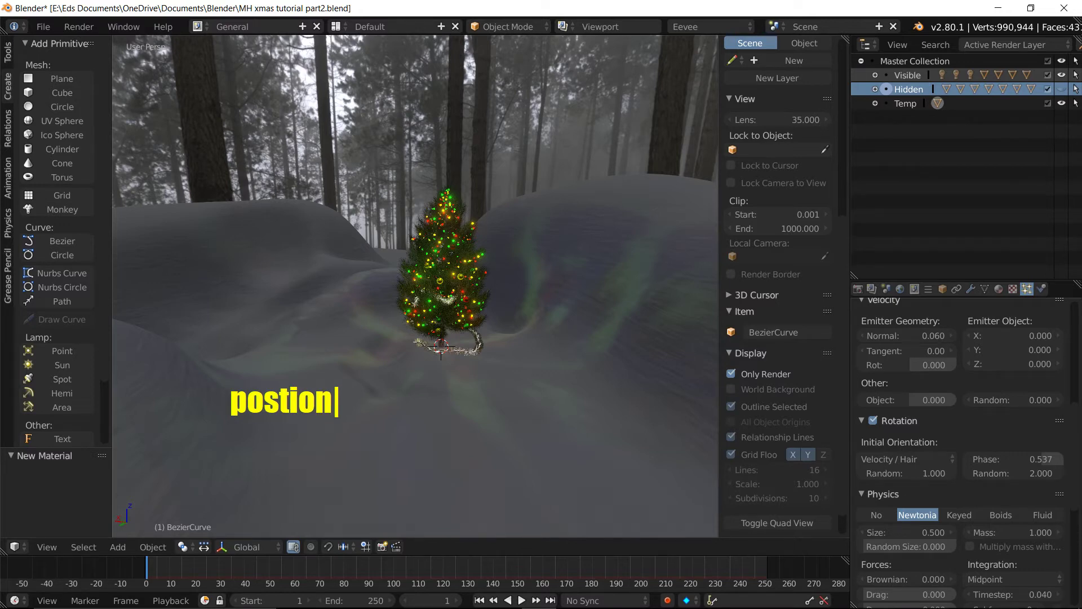
text(ing s)
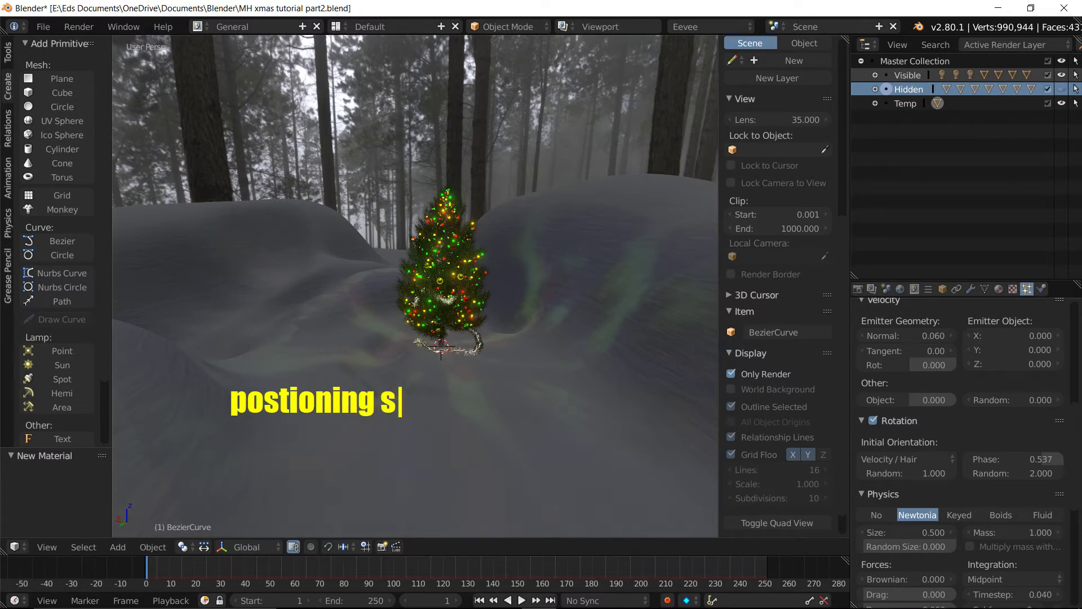
text(tuff can )
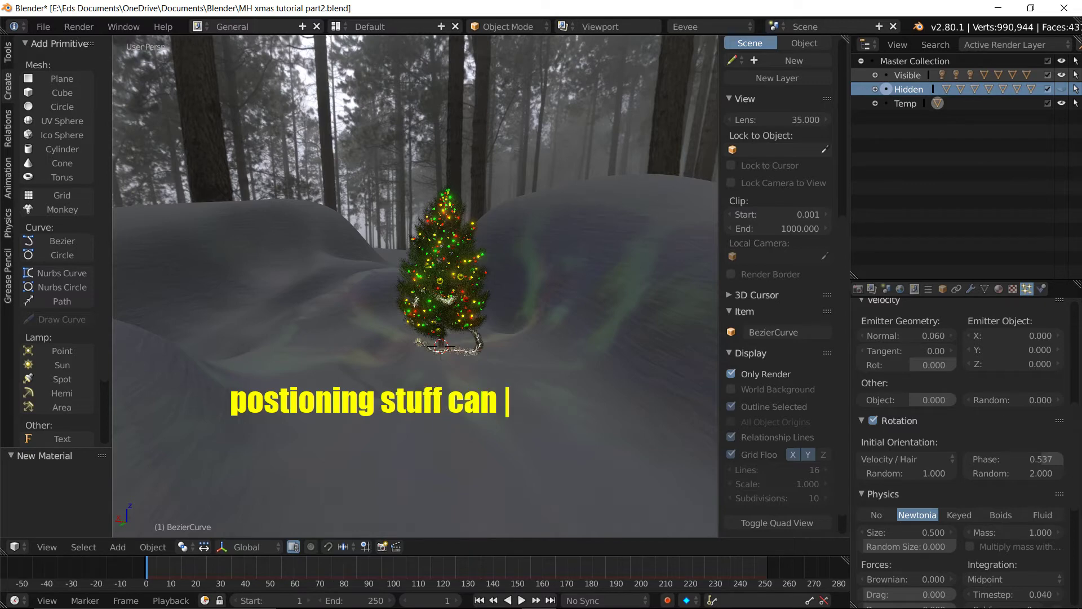
text(go reall)
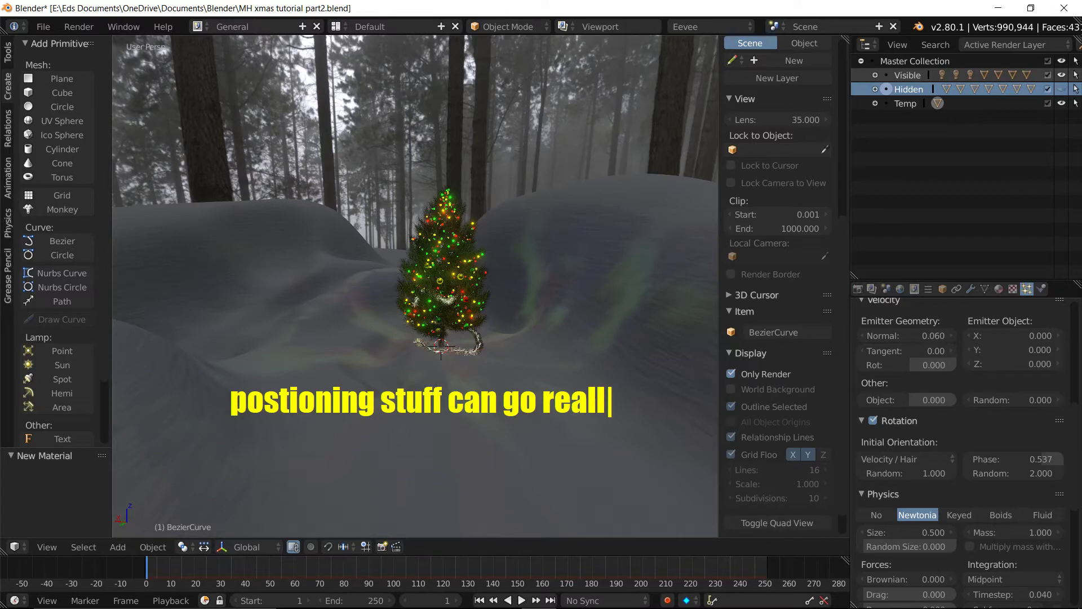
text(y)
key(Return)
text(slow )
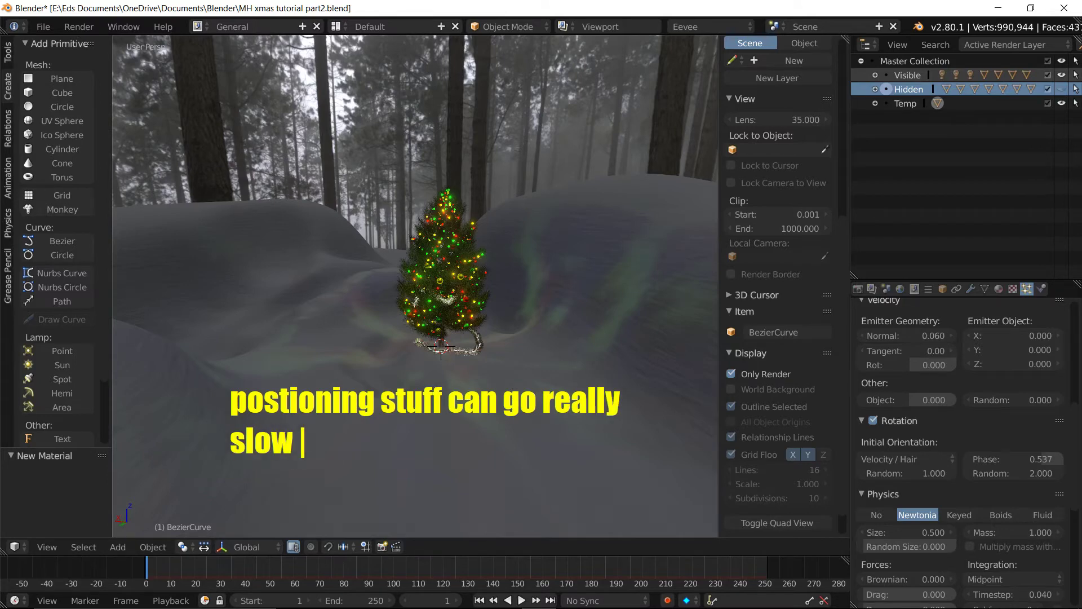
text(in ee)
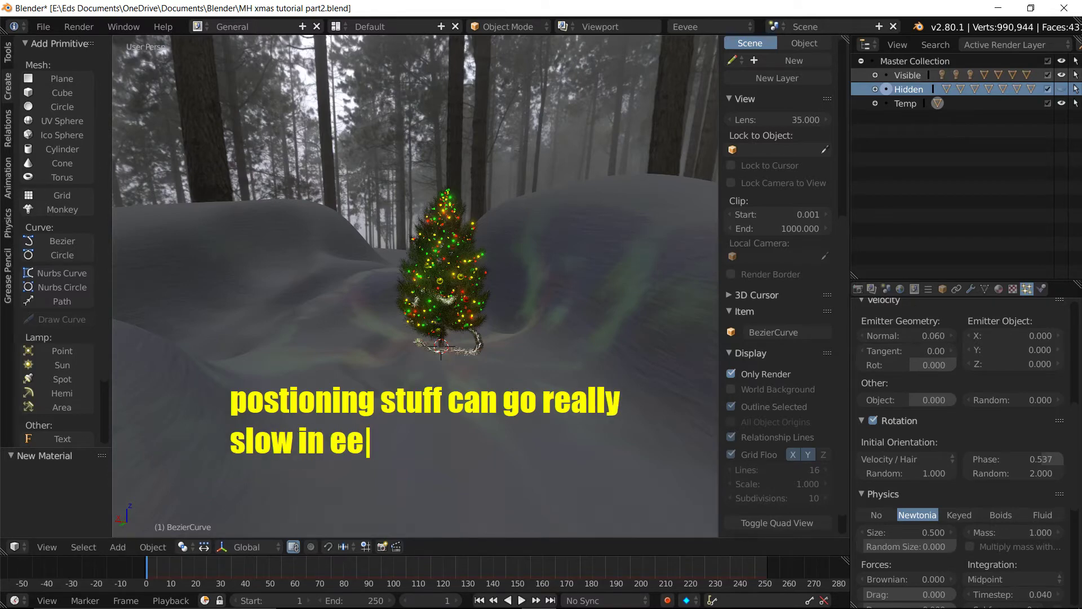
text(vee .)
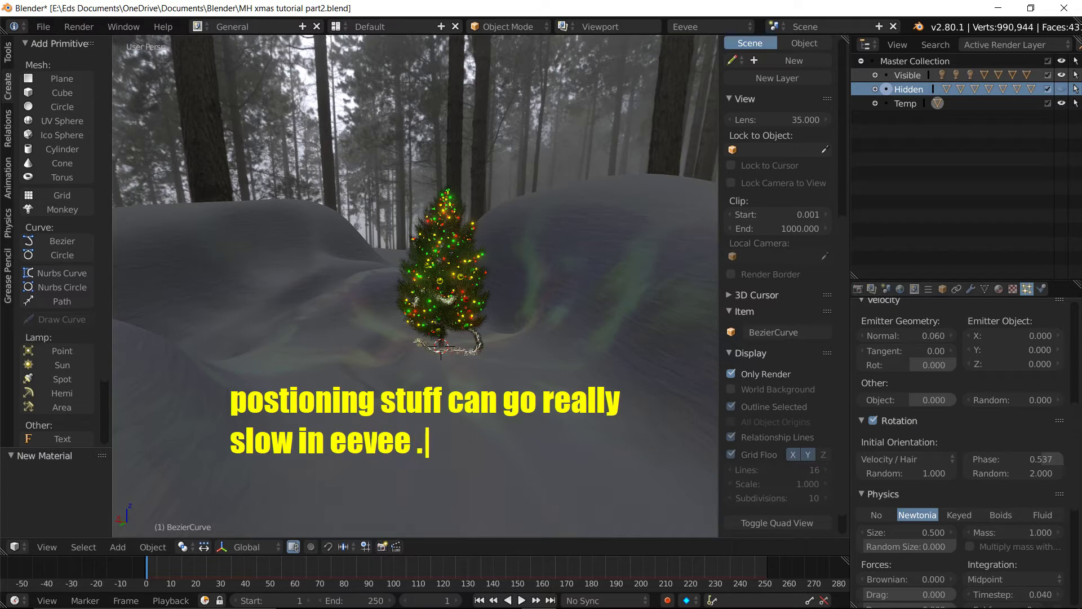
text(. esp)
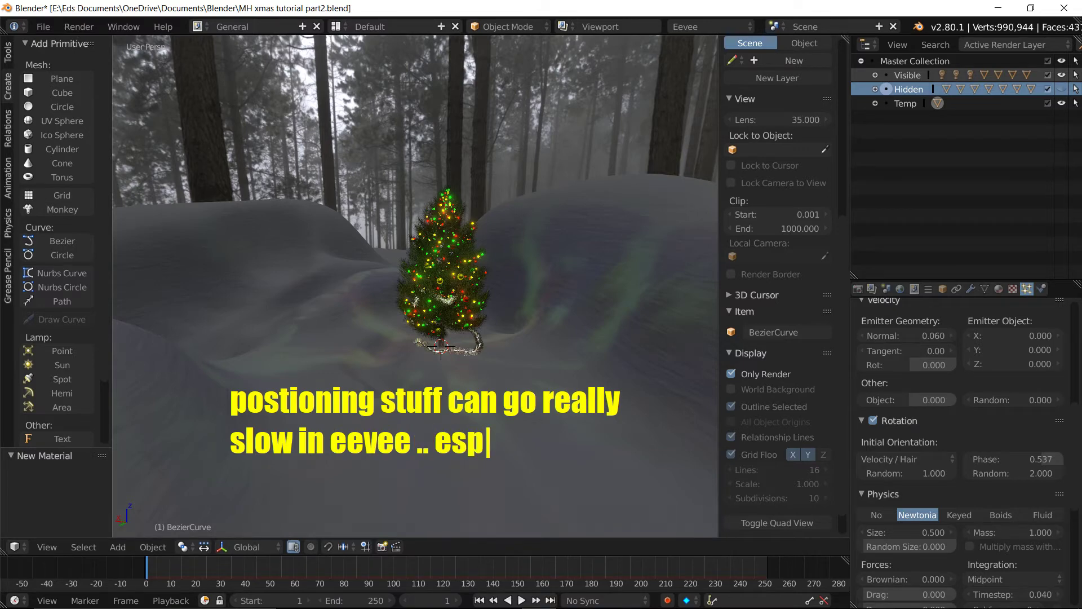
text(ecially)
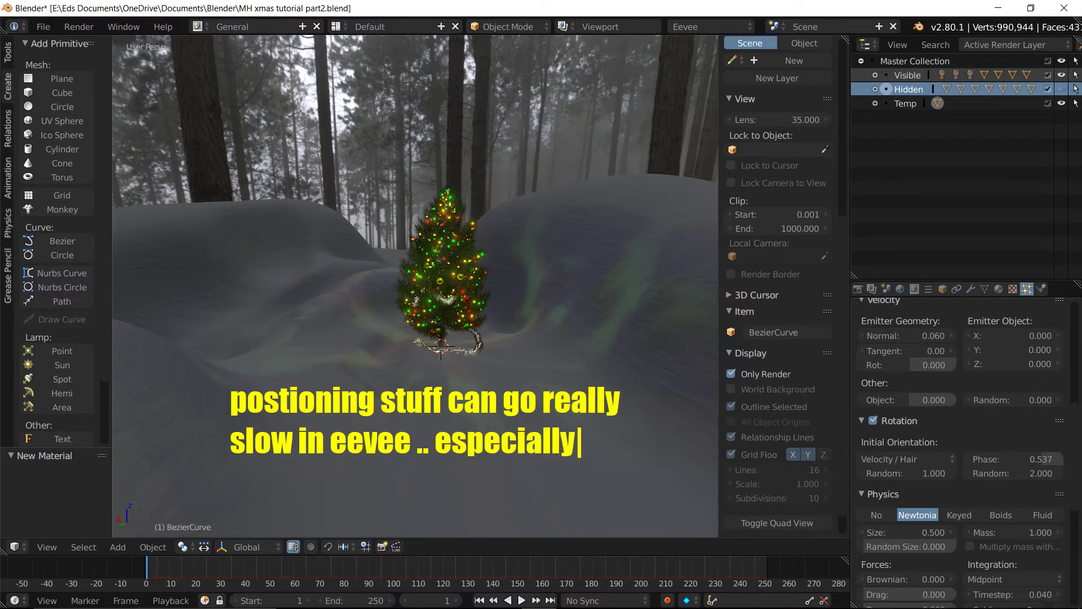
key(Return)
text(will th)
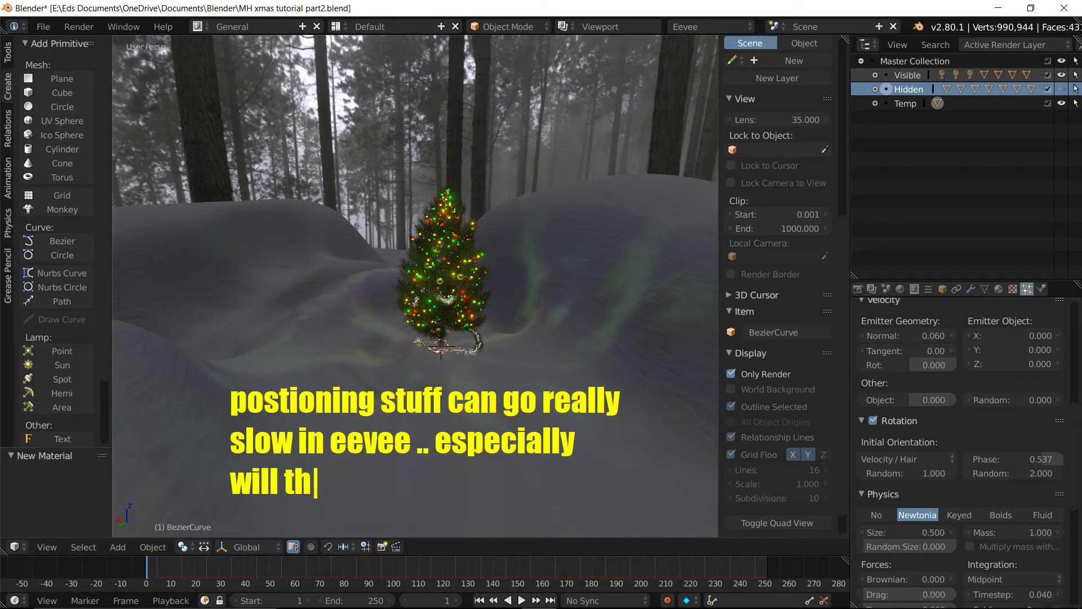
text(is many poy)
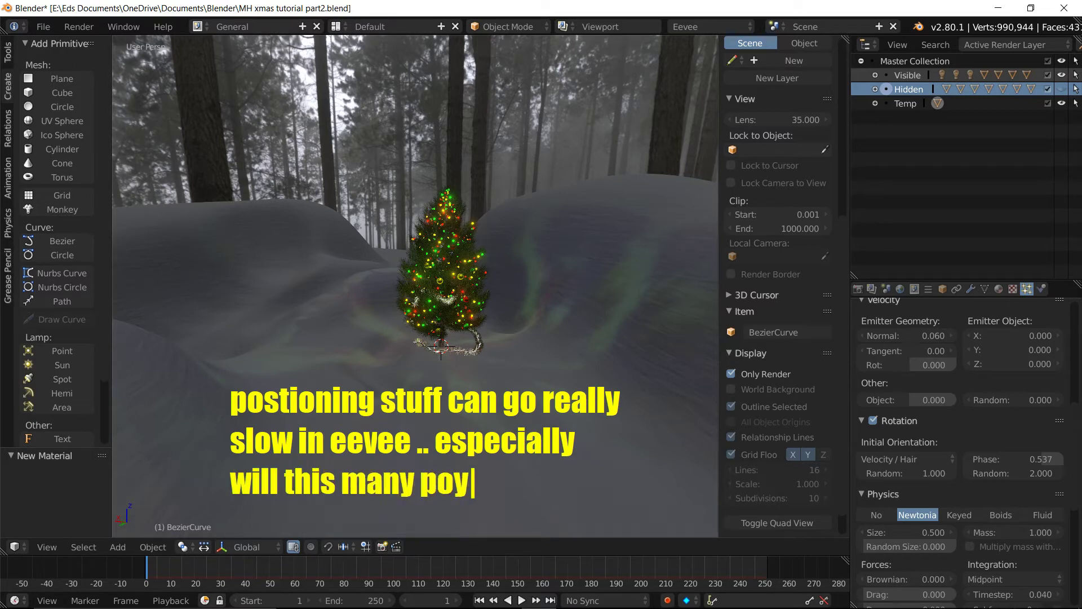
text(s and l)
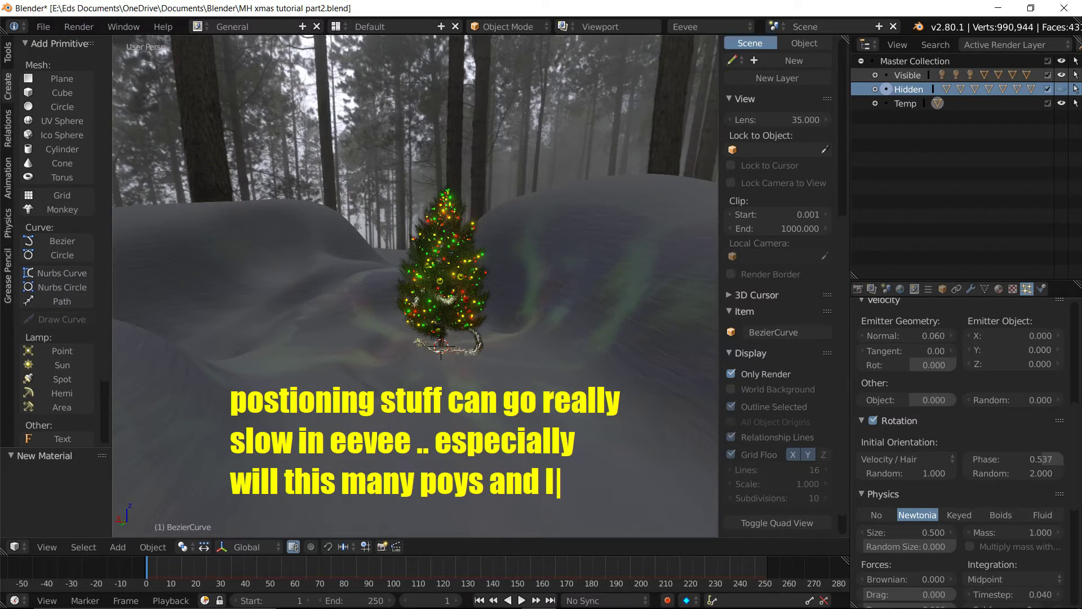
text(ight efects)
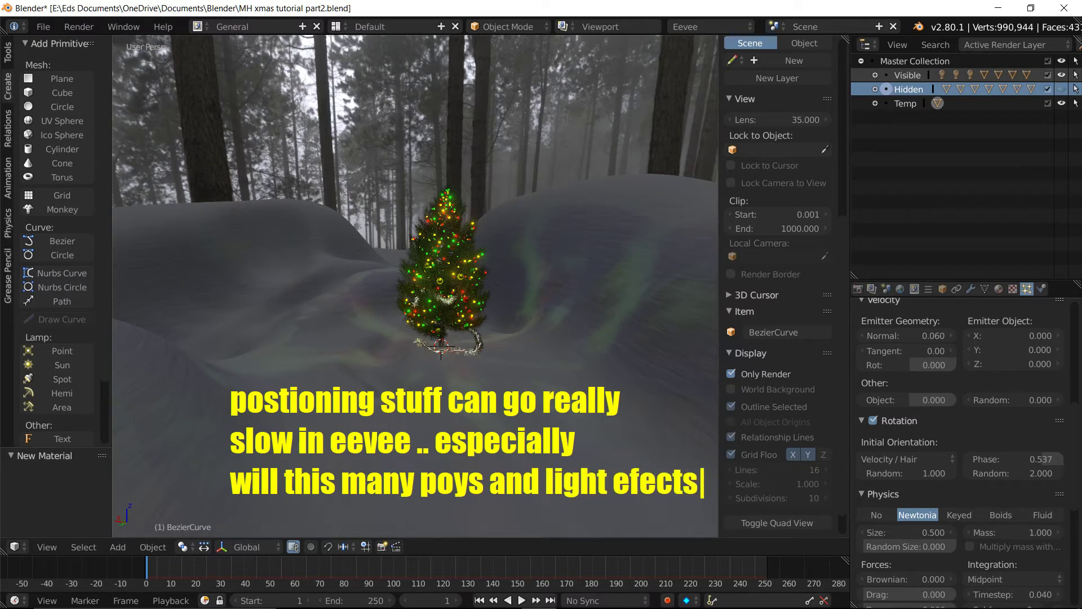
key(Return)
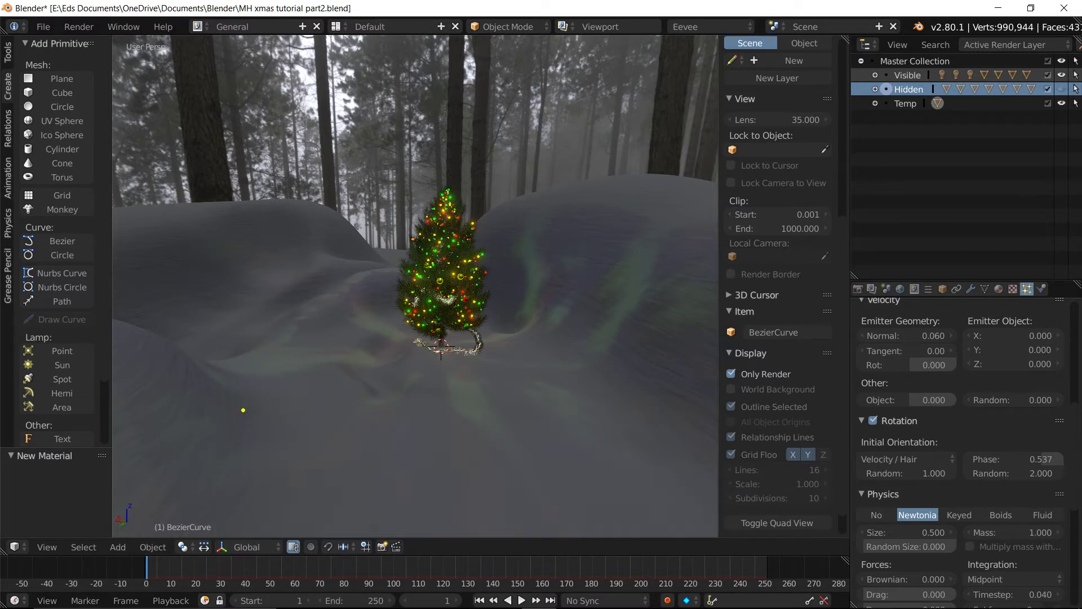
click(243, 409)
text(pos)
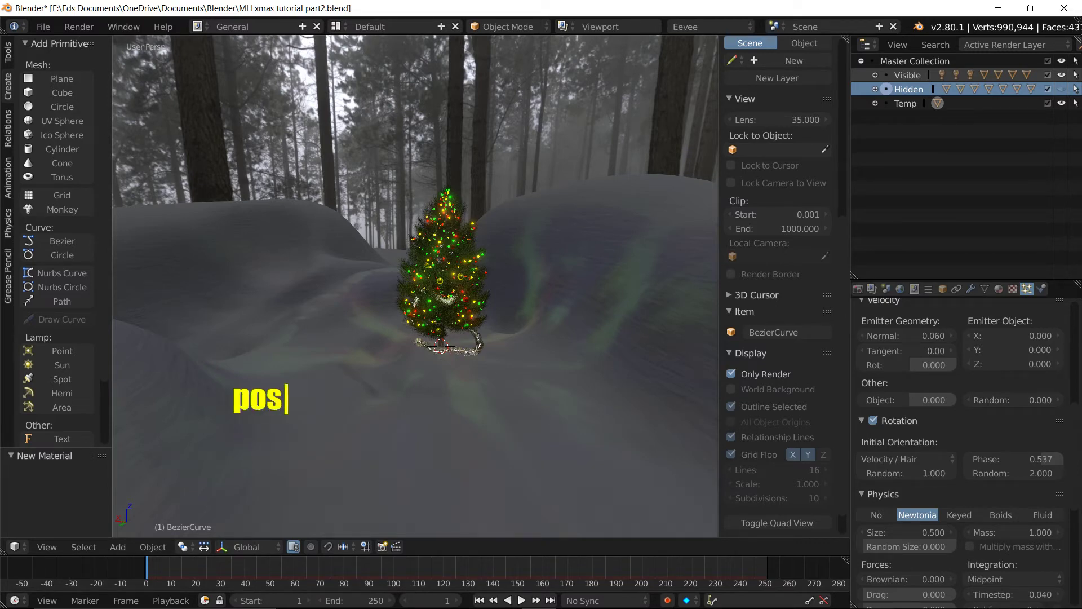
text(ition stu)
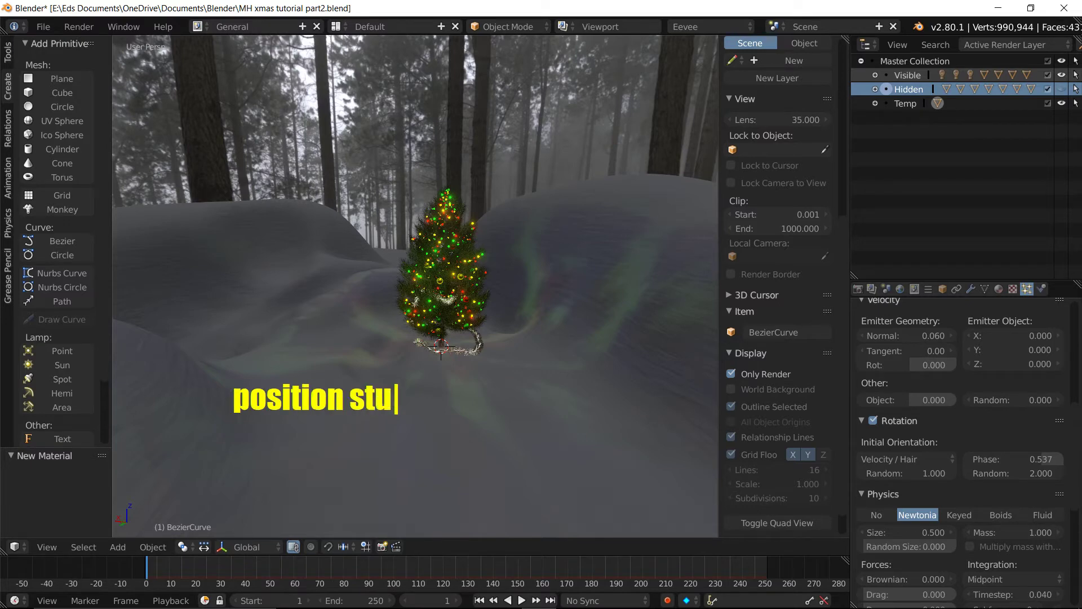
text(ff u)
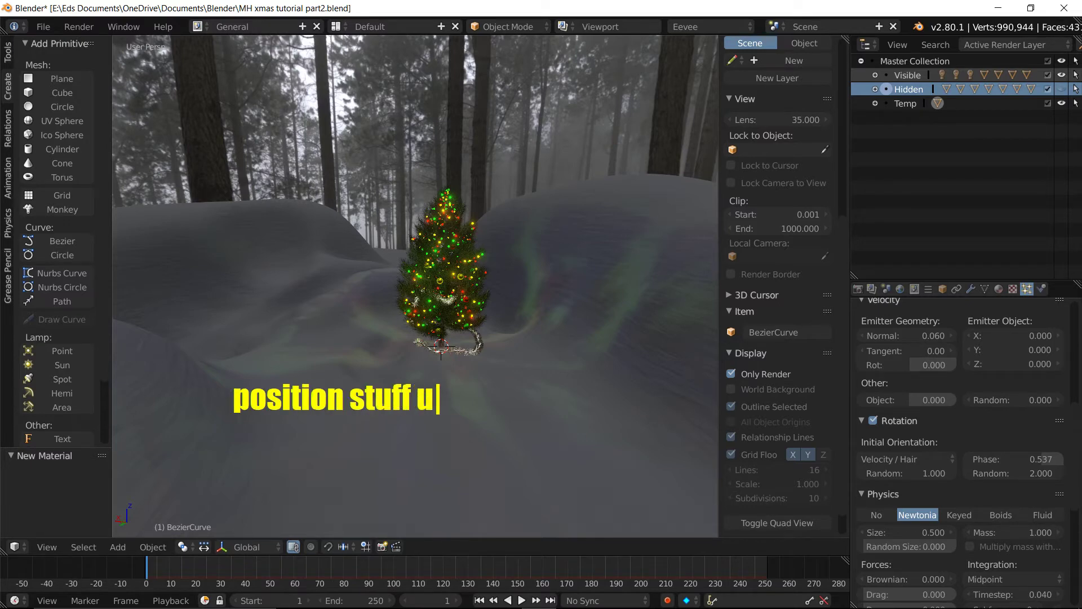
text(sing clay )
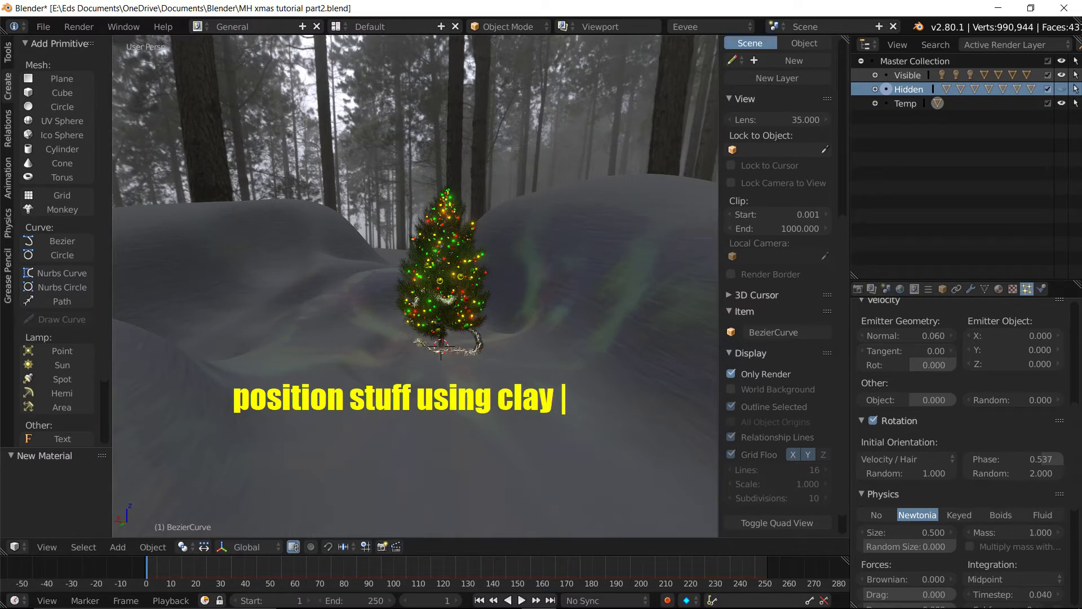
text(eninge)
key(BackSpace)
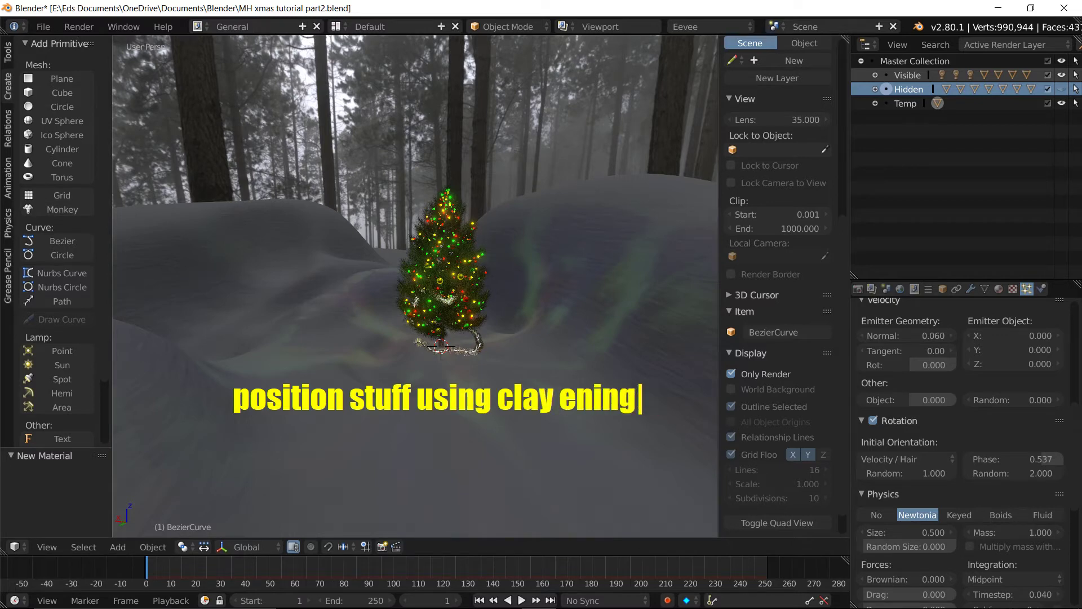
key(BackSpace)
key(BackSpace)
text(gine)
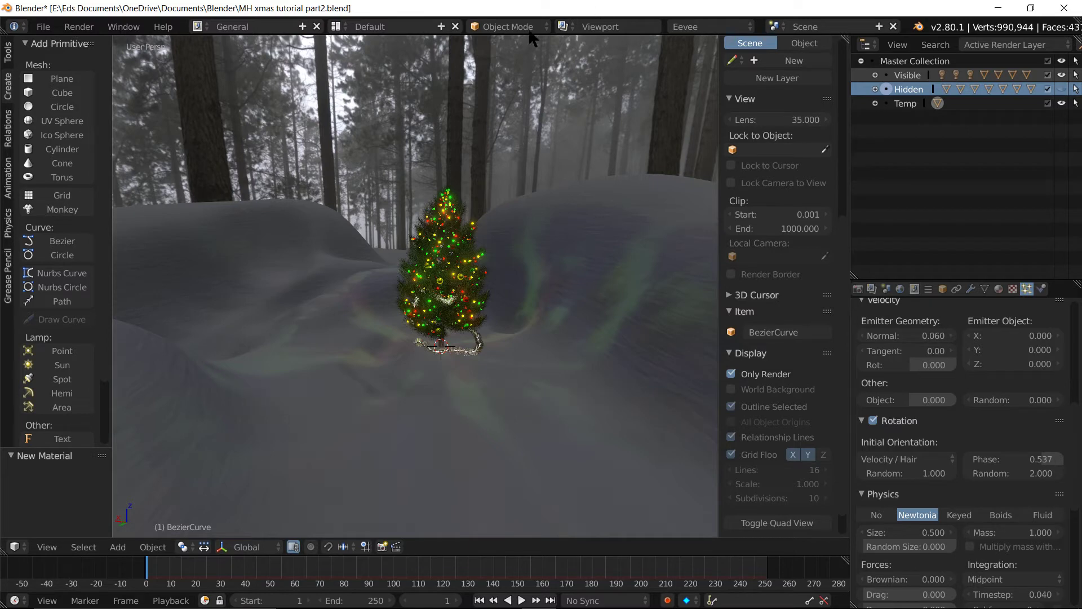
Set the render engine to Clay and orbit to a low, level view of the tree
click(706, 28)
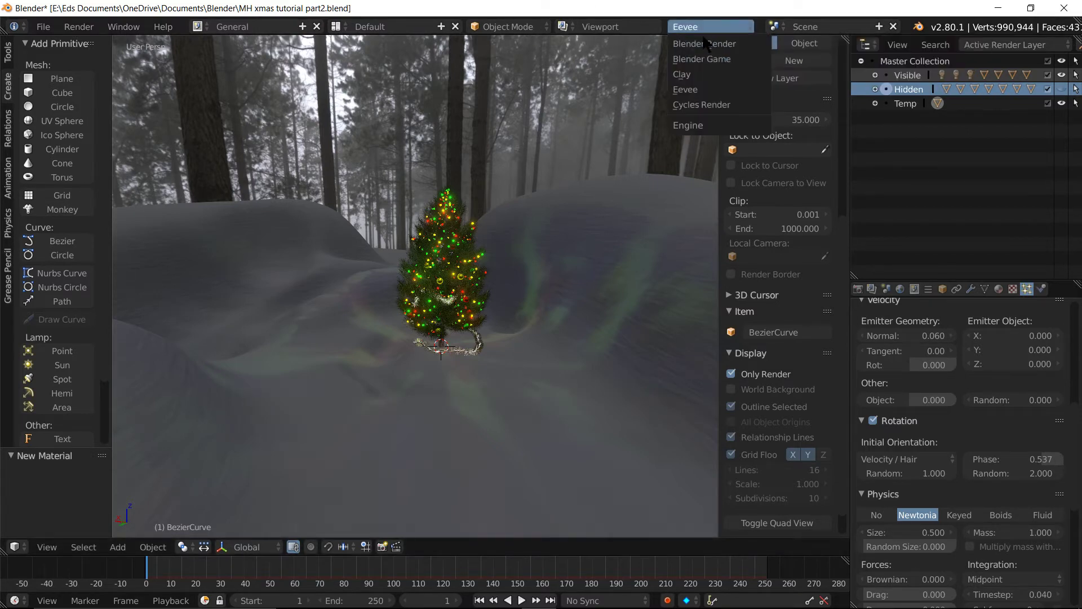
click(688, 73)
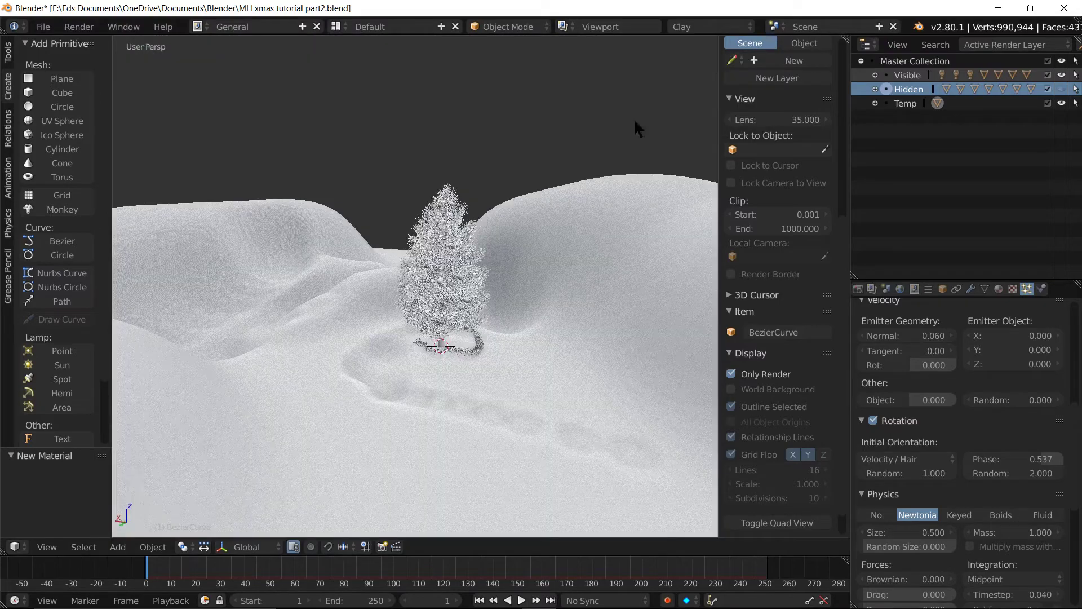
scroll(435, 290, up, 6)
scroll(394, 303, up, 2)
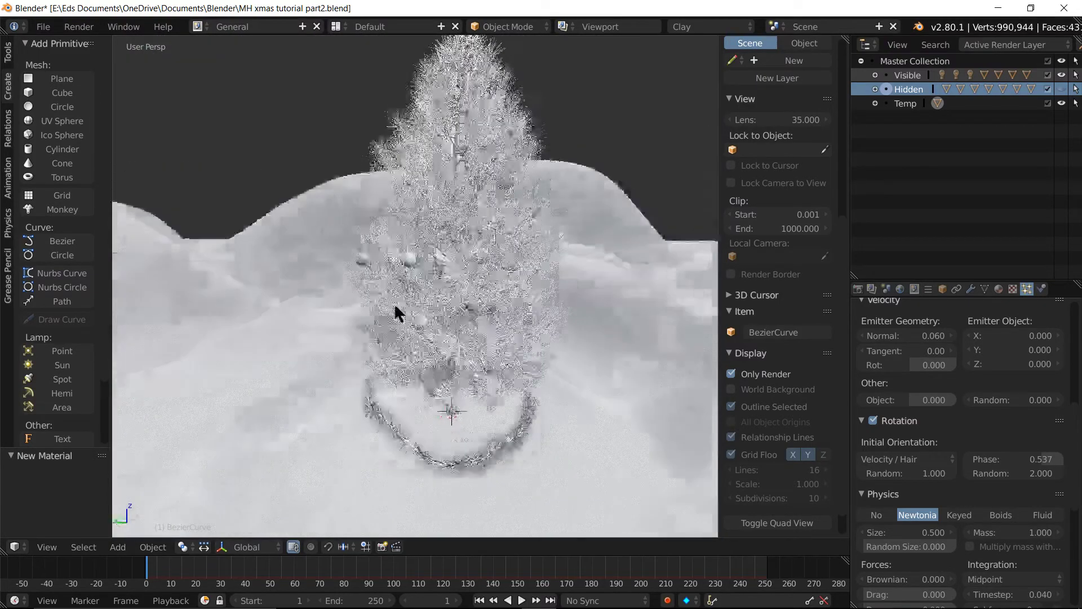
middle_drag(456, 298, 471, 266)
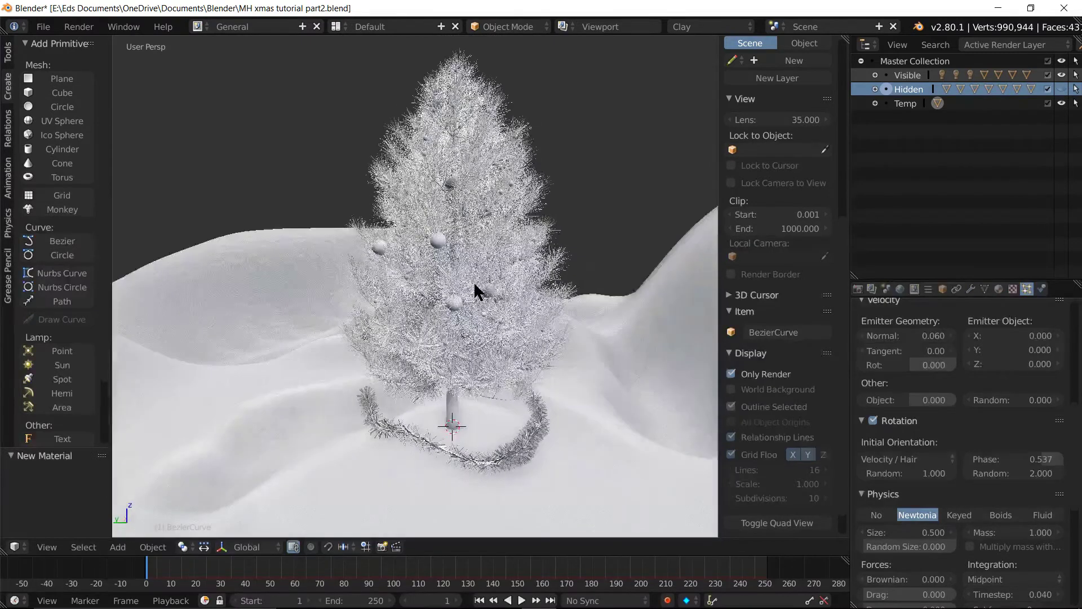
Raise the Temp BezierCurve about 1.139 along Z, scale it to 1.128, and nudge it
click(874, 103)
click(931, 119)
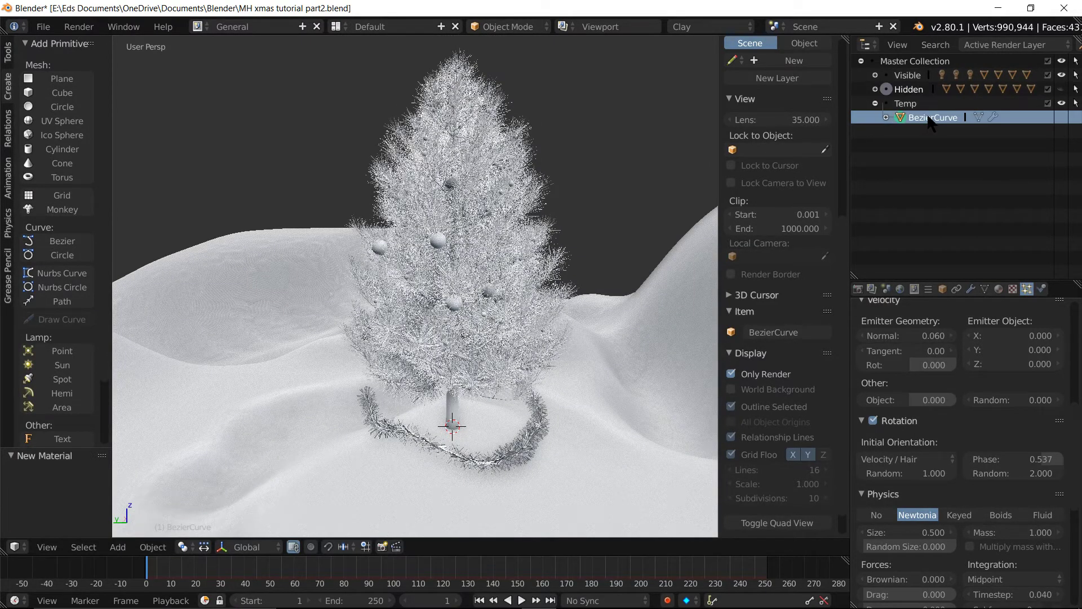
key(g)
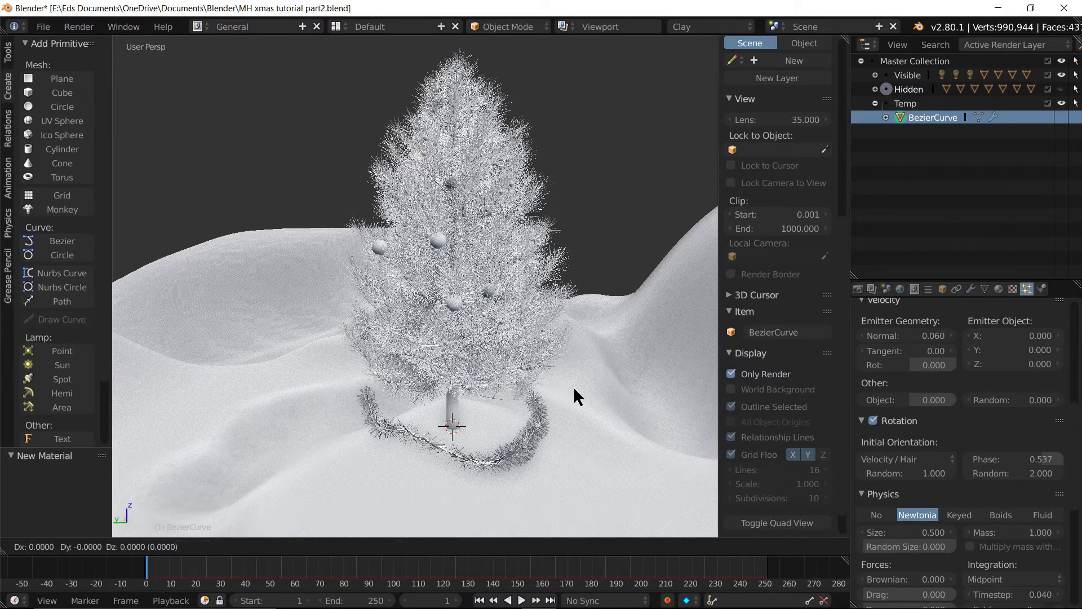
key(z)
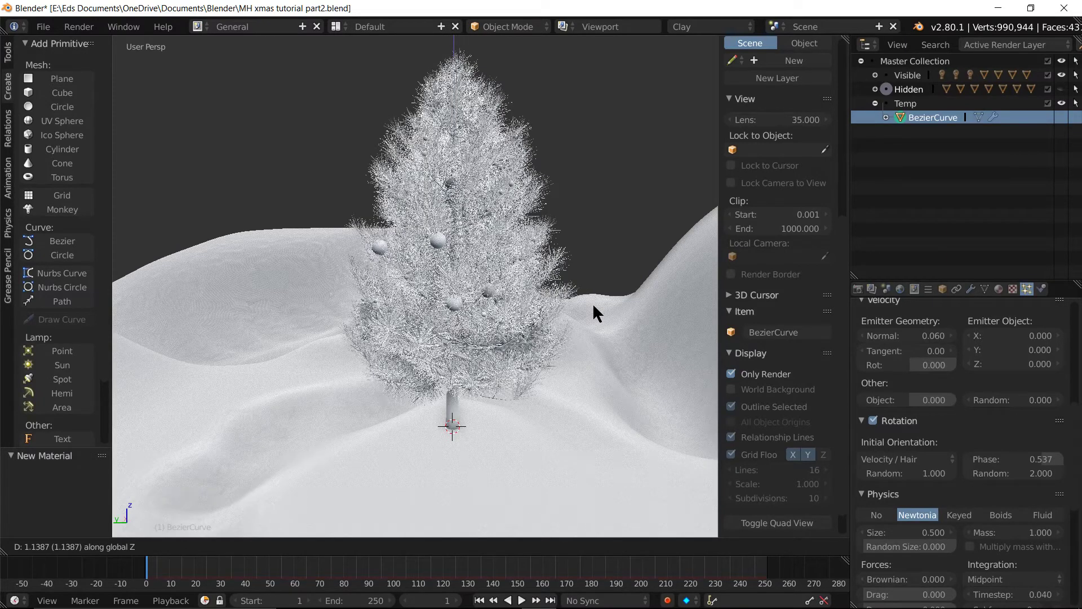
click(592, 302)
key(s)
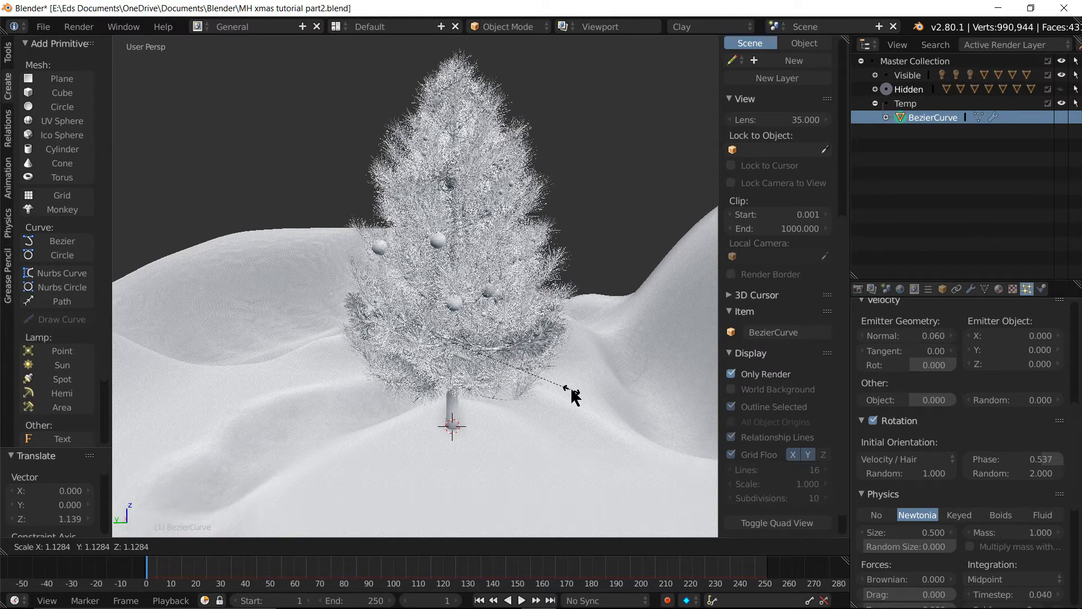
click(571, 387)
key(g)
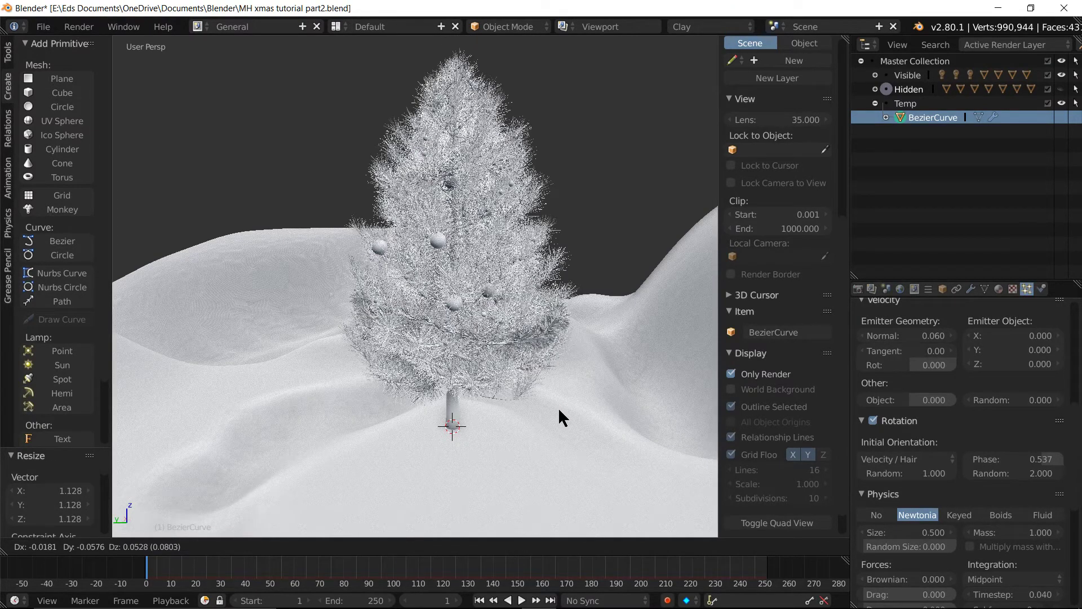
click(558, 417)
Set the render engine back to Eevee and orbit to view the whole decorated tree
click(685, 27)
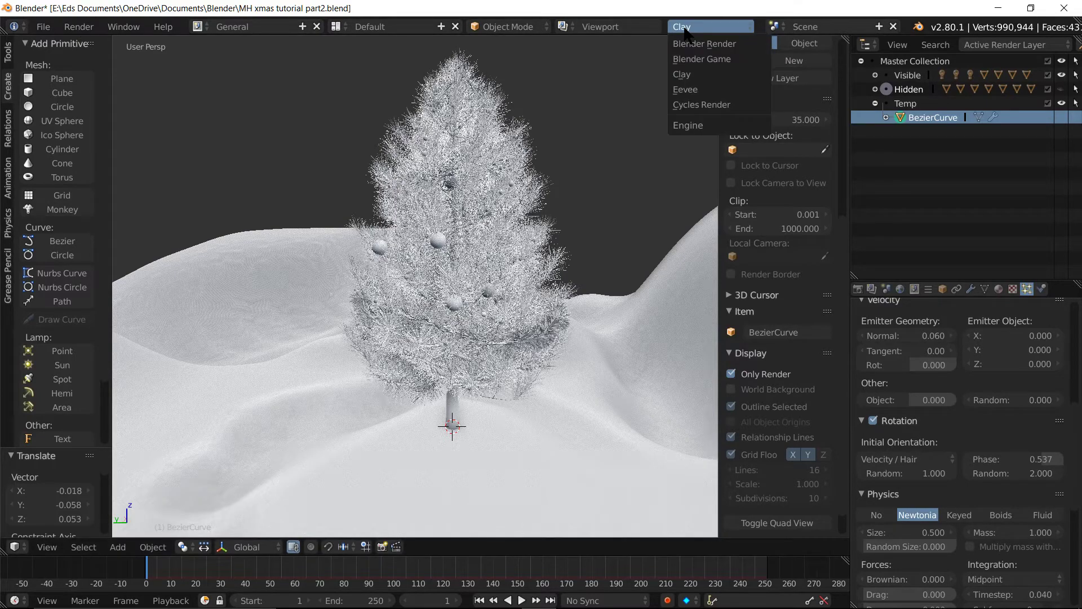
click(685, 89)
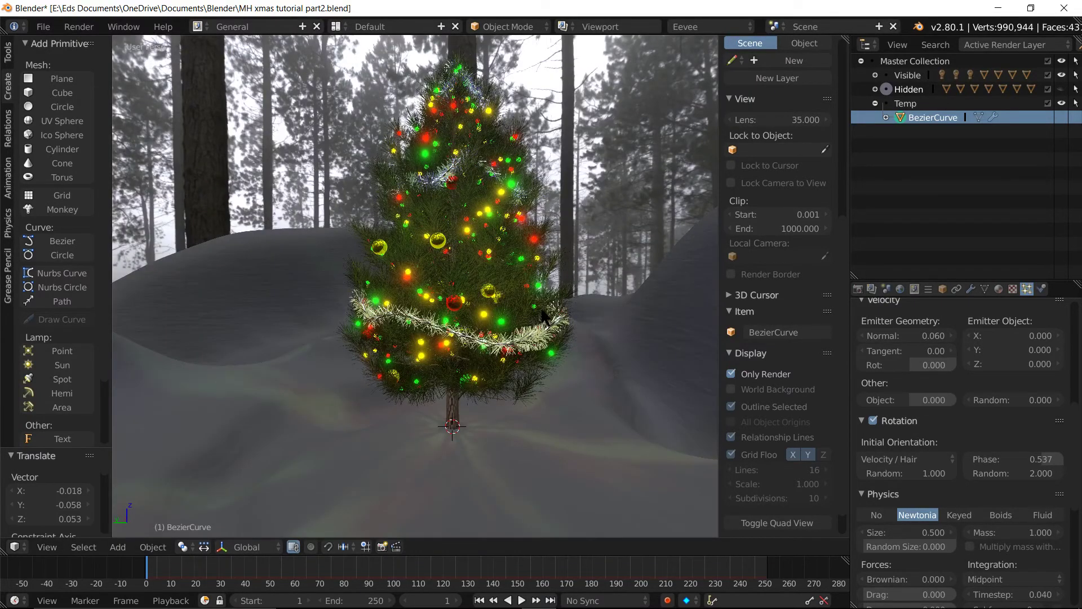
mouse_move(543, 317)
middle_down()
mouse_move(487, 321)
mouse_move(524, 309)
middle_up()
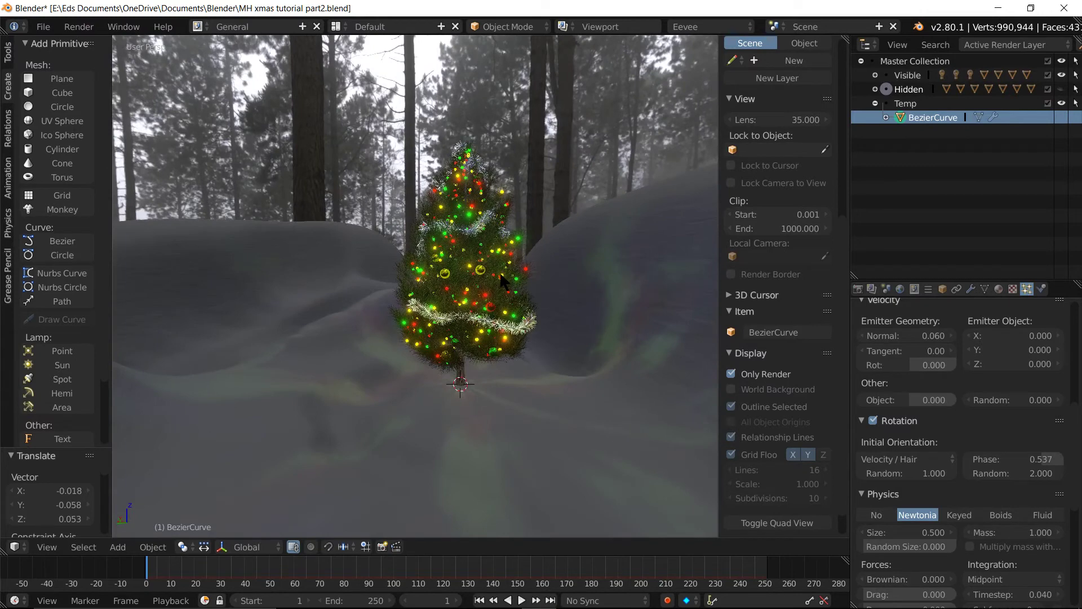
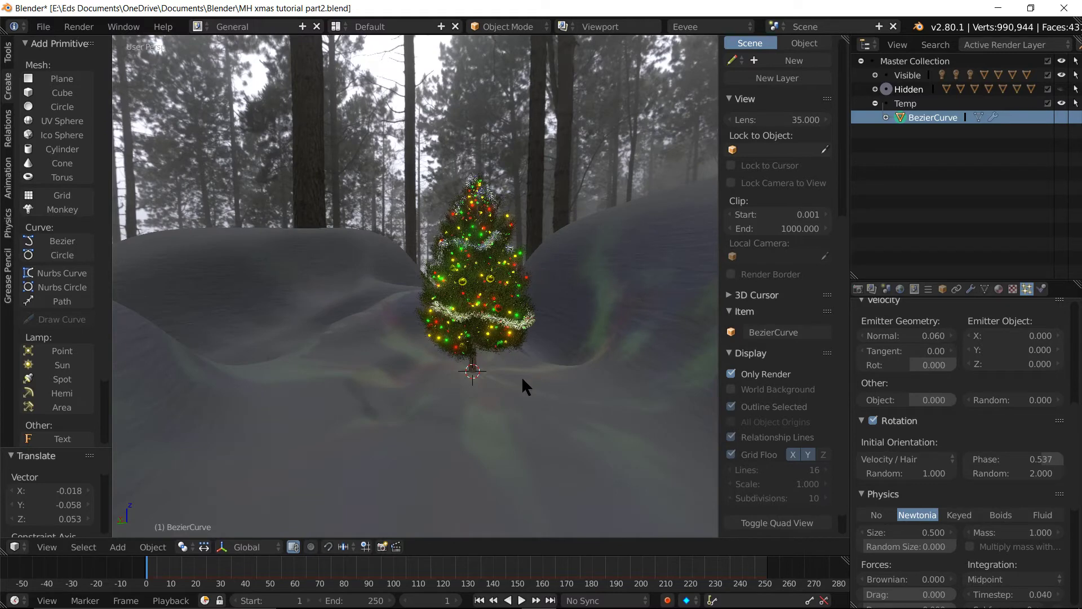
Hide the tree-and-snow Visible collection and view the garland orthographically from above
mouse_move(522, 376)
middle_down()
mouse_move(509, 381)
mouse_move(515, 372)
middle_up()
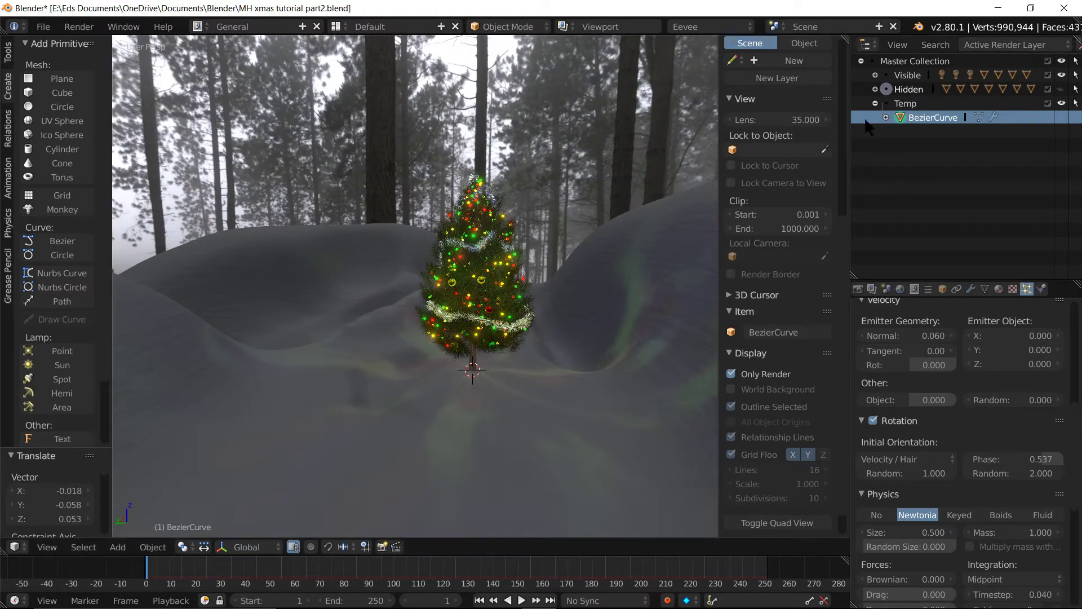
click(1061, 75)
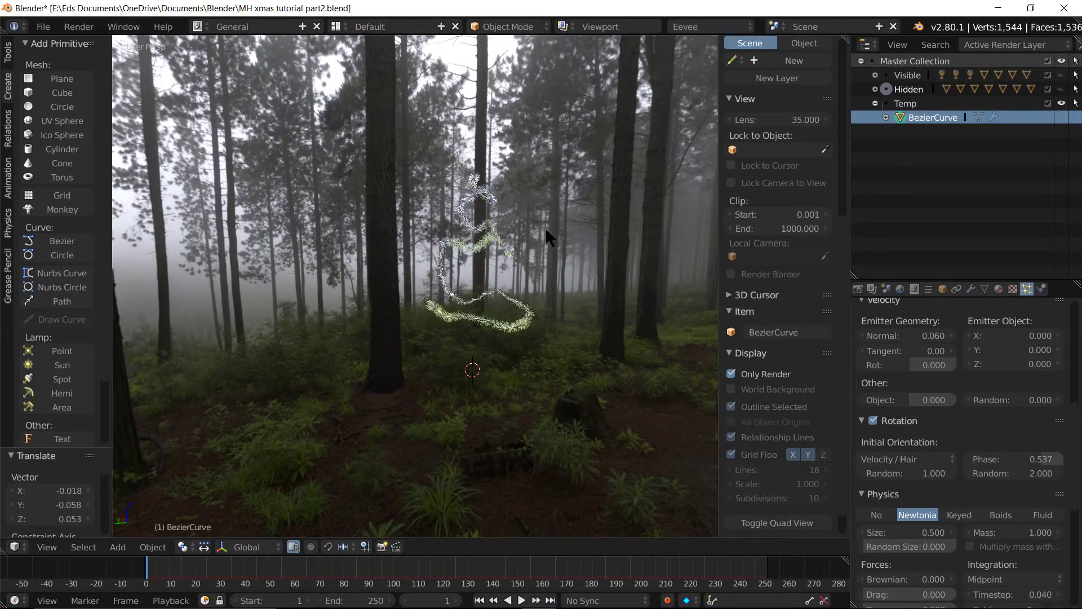
middle_drag(546, 228, 507, 237)
key(KP_5)
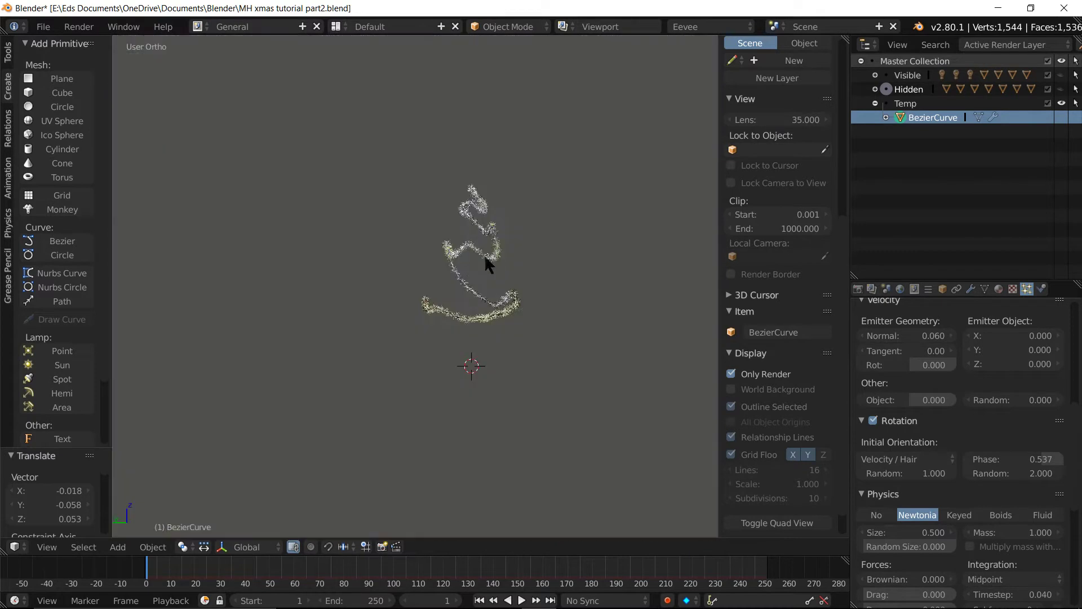
scroll(270, 288, down, 2)
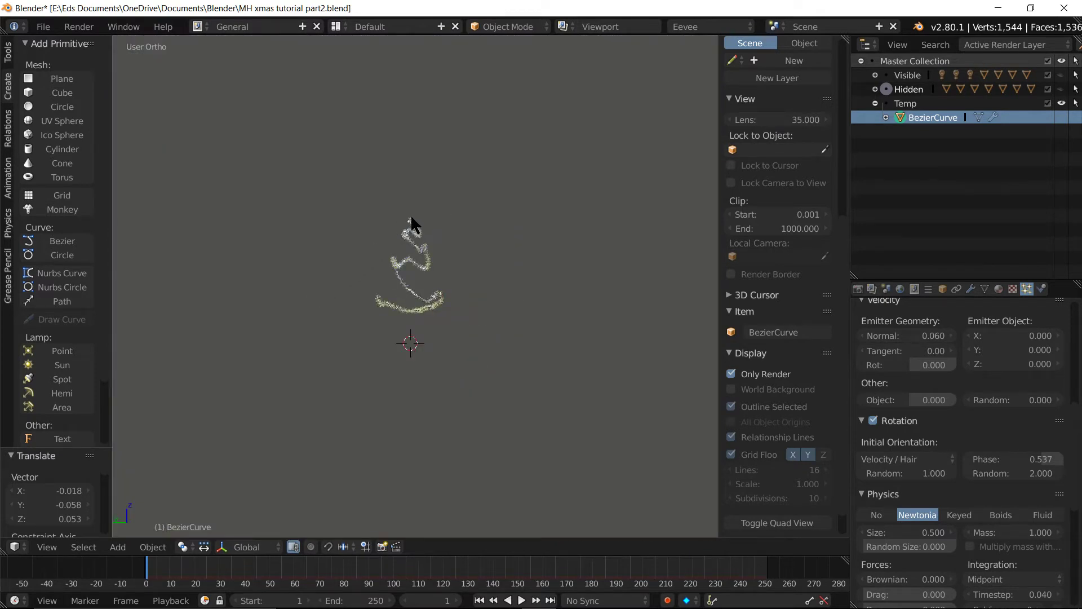
mouse_move(435, 220)
middle_down()
mouse_move(420, 316)
mouse_move(440, 228)
middle_up()
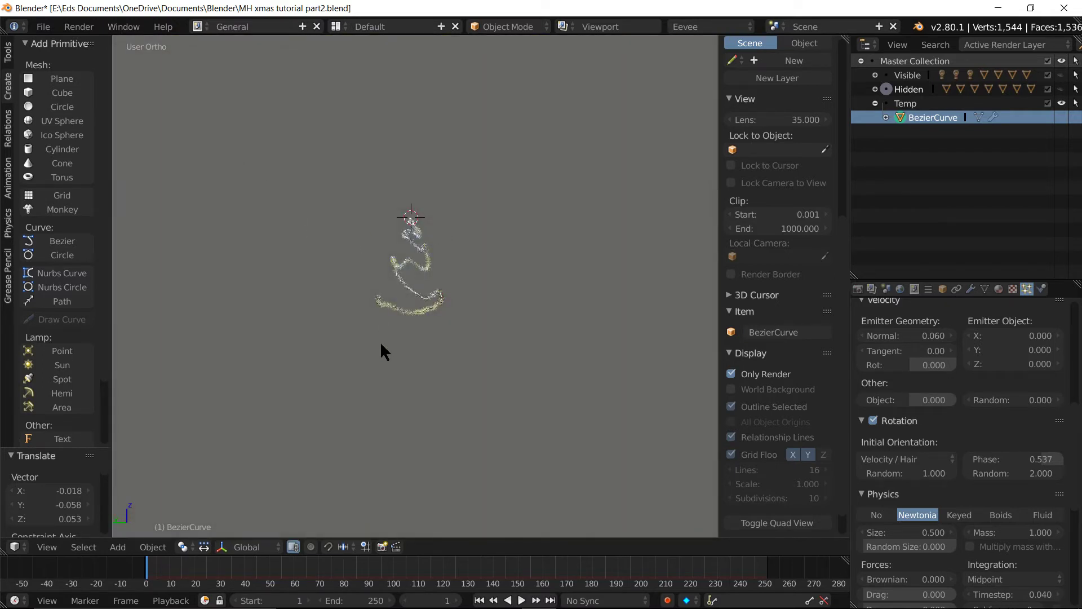
middle_drag(380, 340, 239, 381)
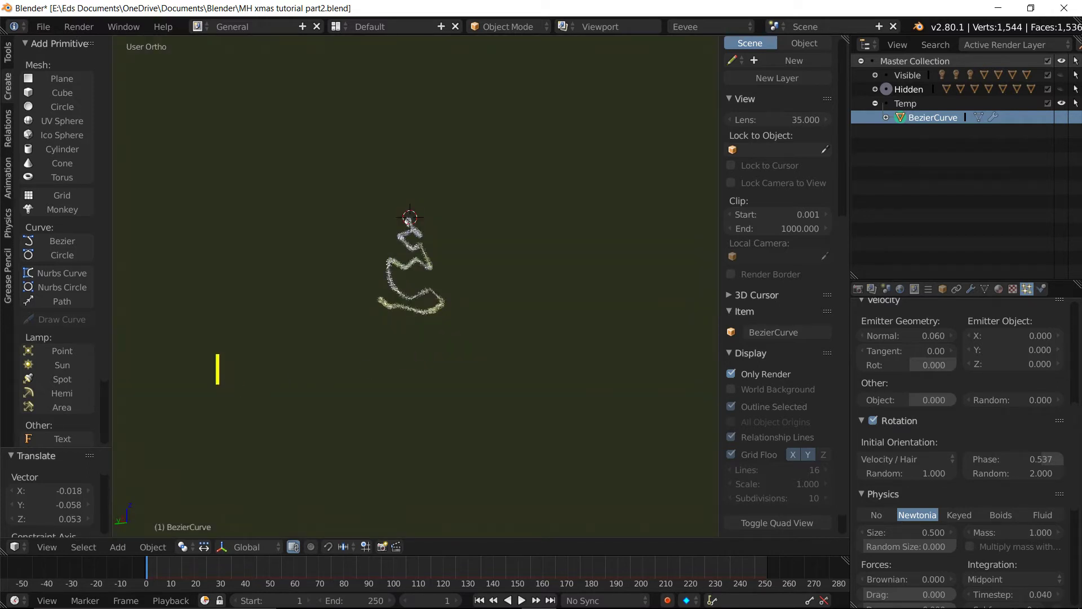
text(Lets )
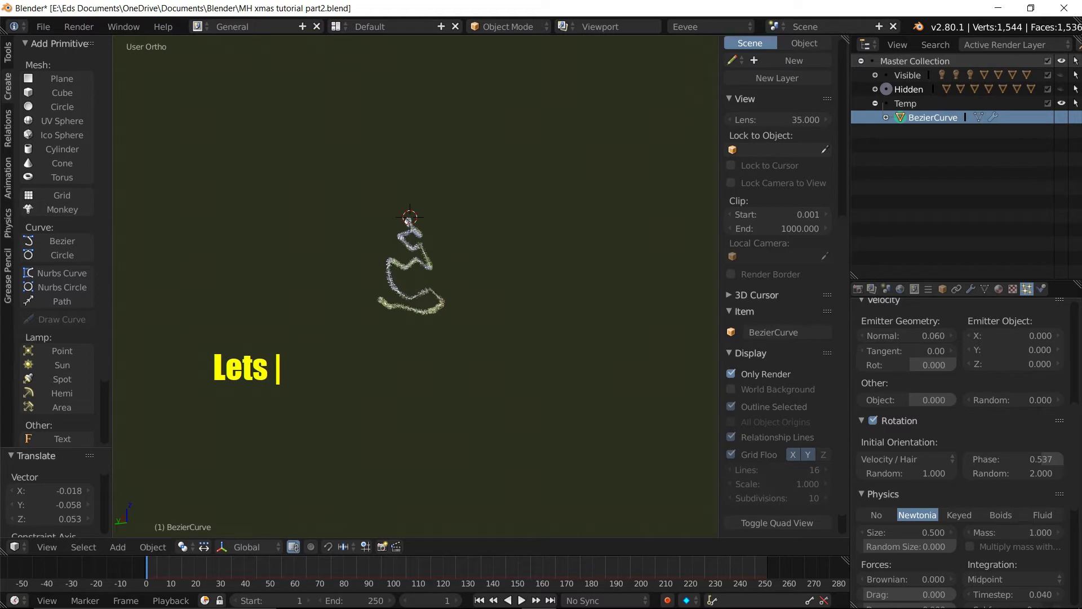
text(put a dec)
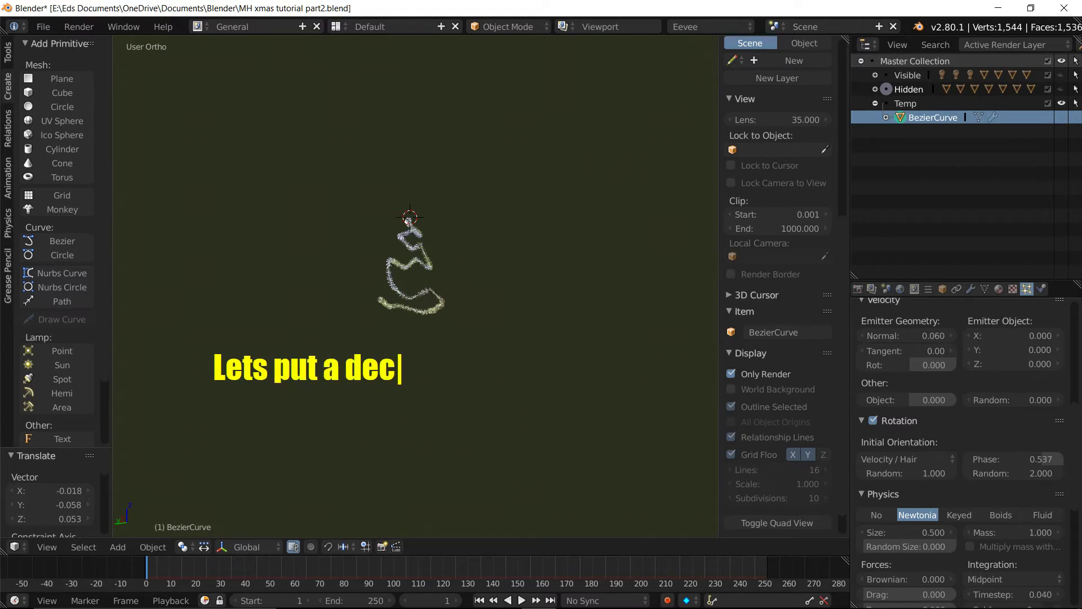
text(oration on t)
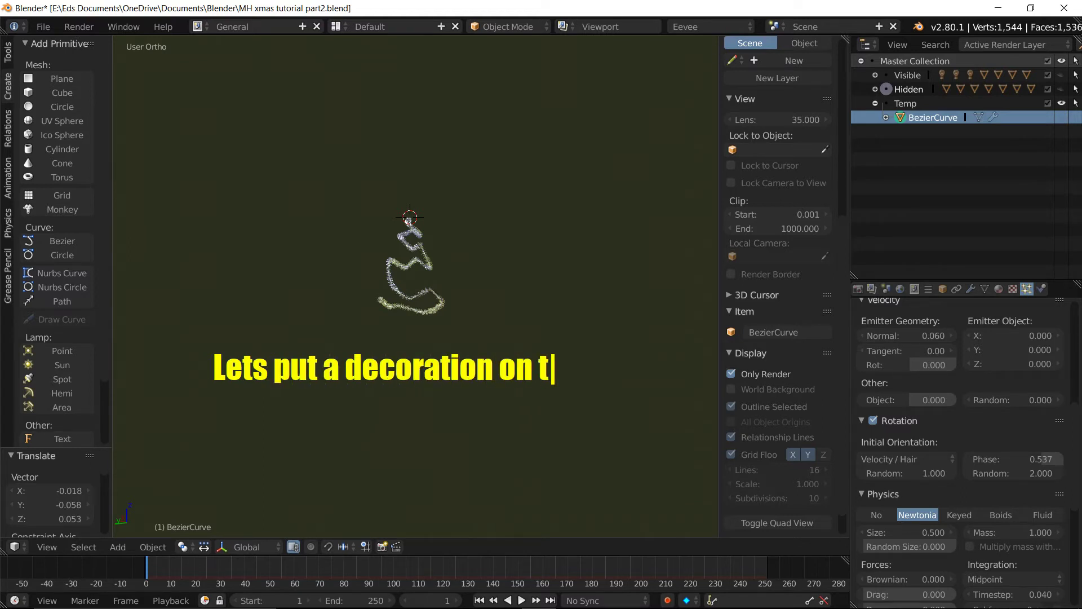
text(op)
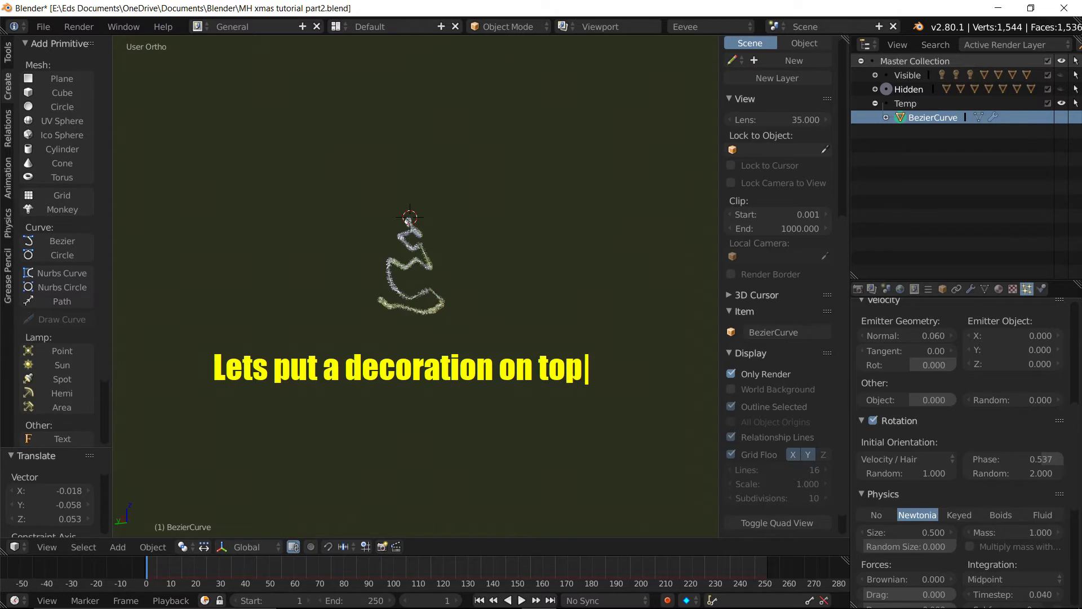
key(Return)
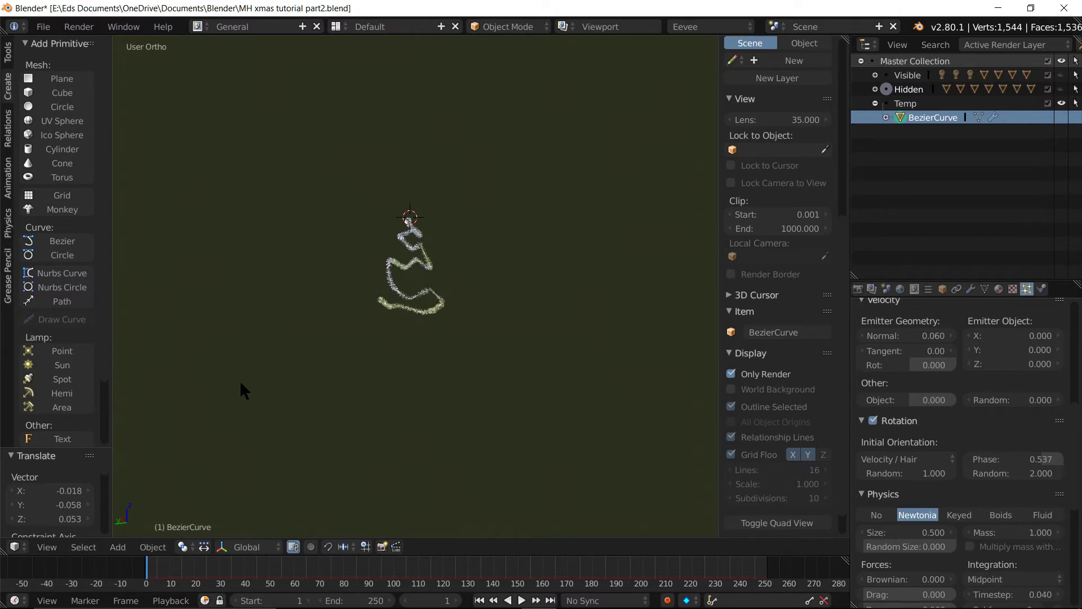
scroll(426, 225, up, 2)
scroll(411, 212, up, 2)
scroll(417, 225, up, 3)
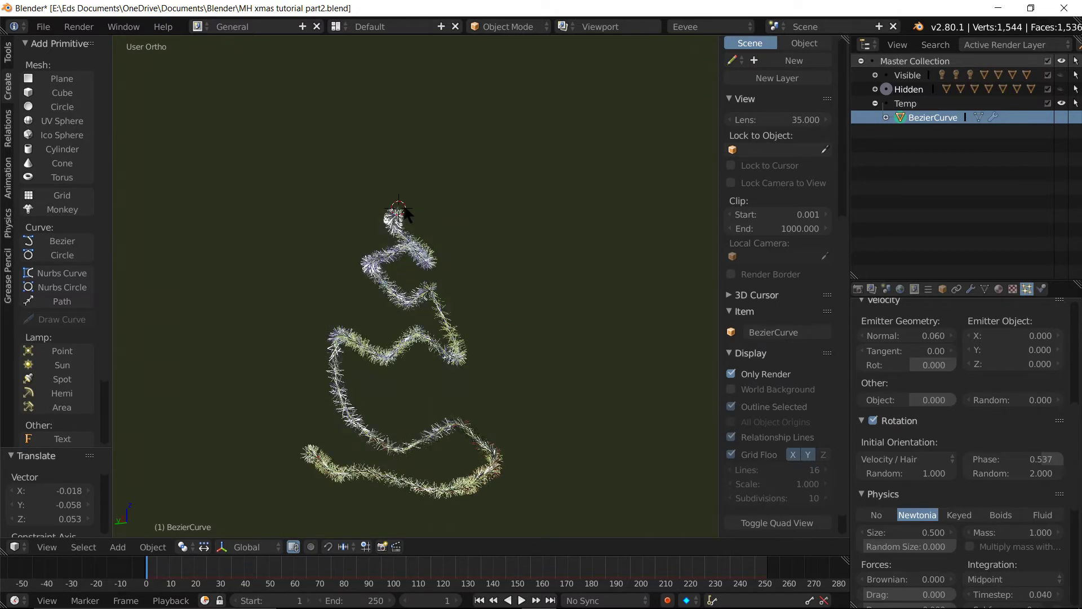
Add a cone and unhide the Hidden collection to reveal it
click(61, 163)
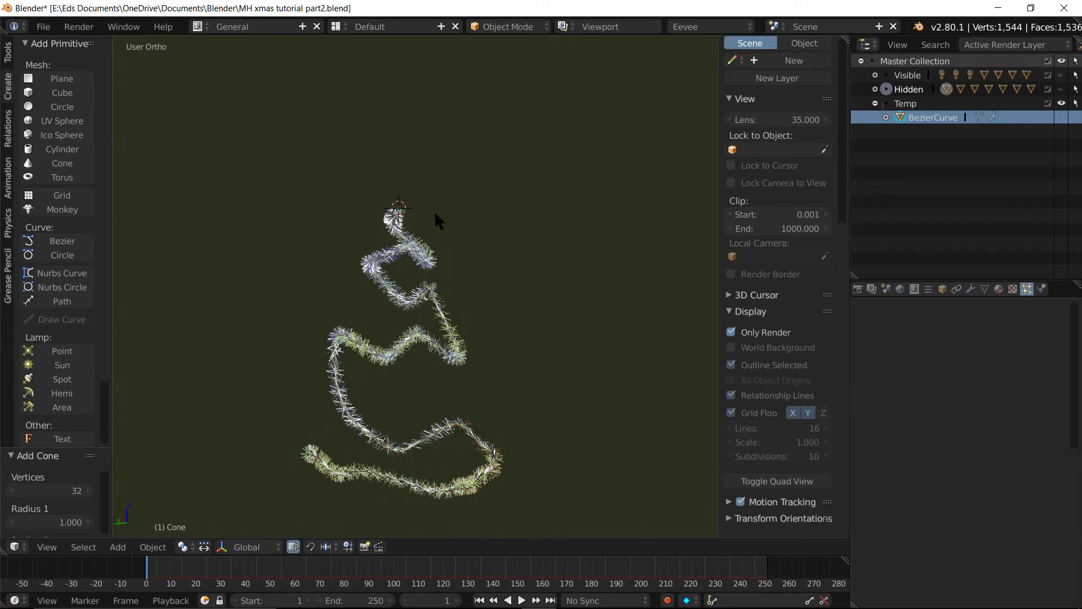
middle_drag(486, 245, 366, 248)
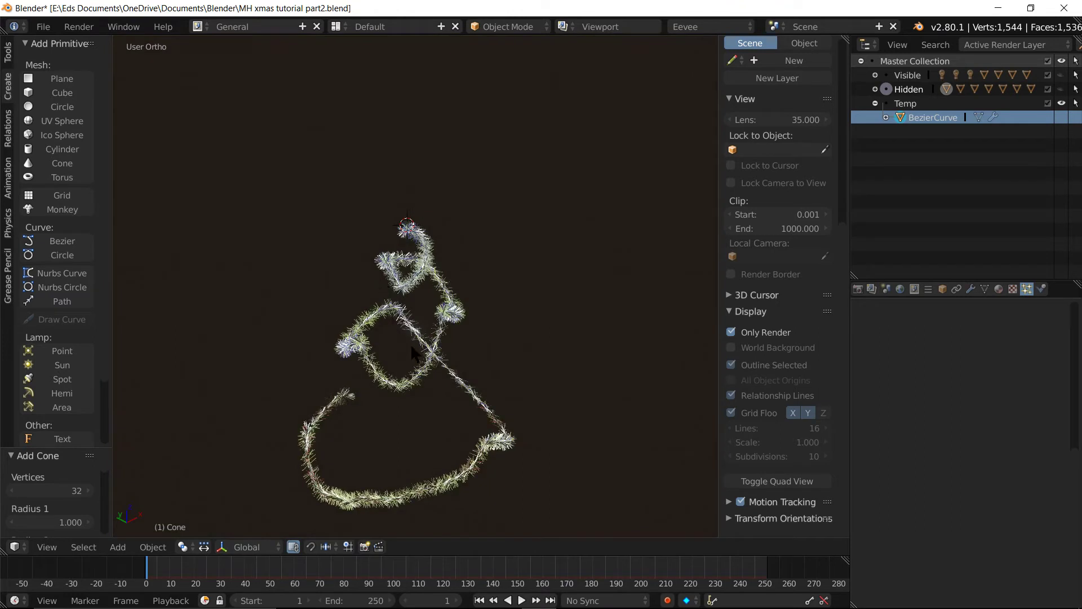
mouse_move(378, 275)
middle_down()
mouse_move(412, 347)
mouse_move(675, 198)
middle_up()
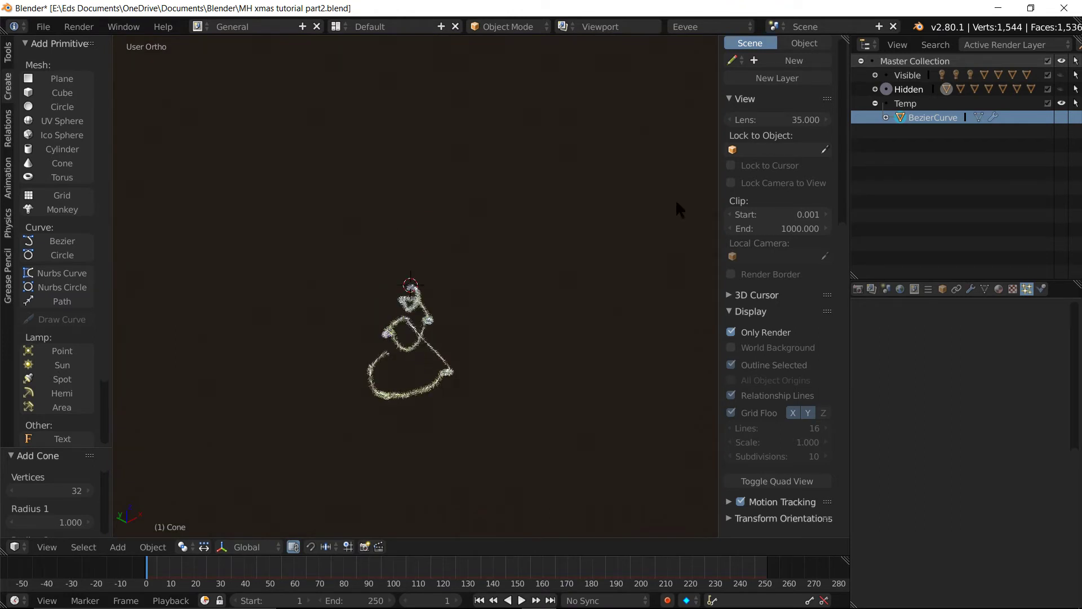
click(1061, 90)
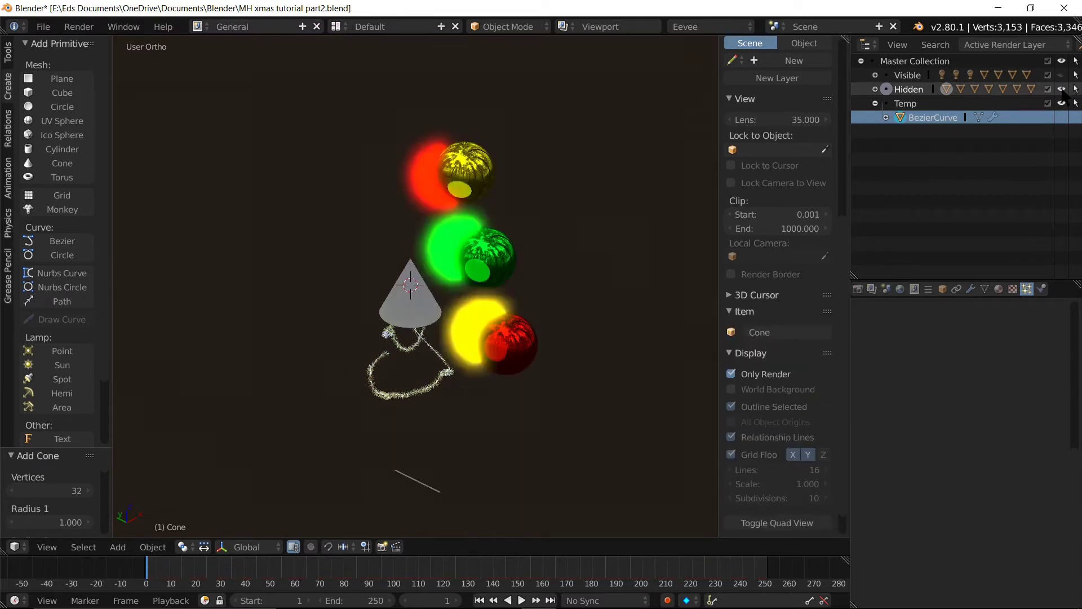
click(731, 374)
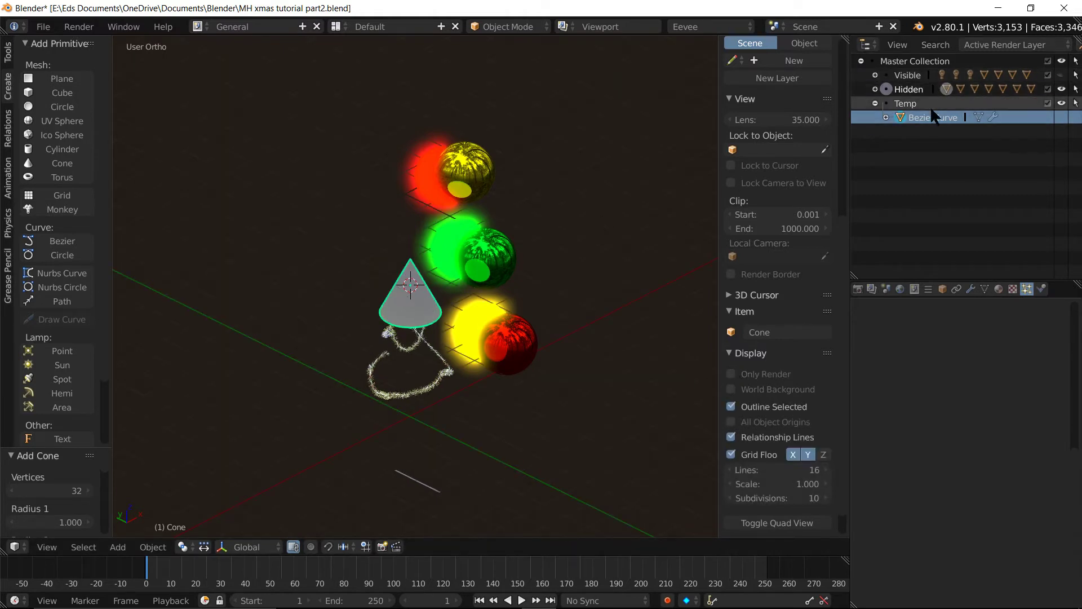
Move the Cone from Hidden into the Temp collection, then hide Hidden again
click(875, 89)
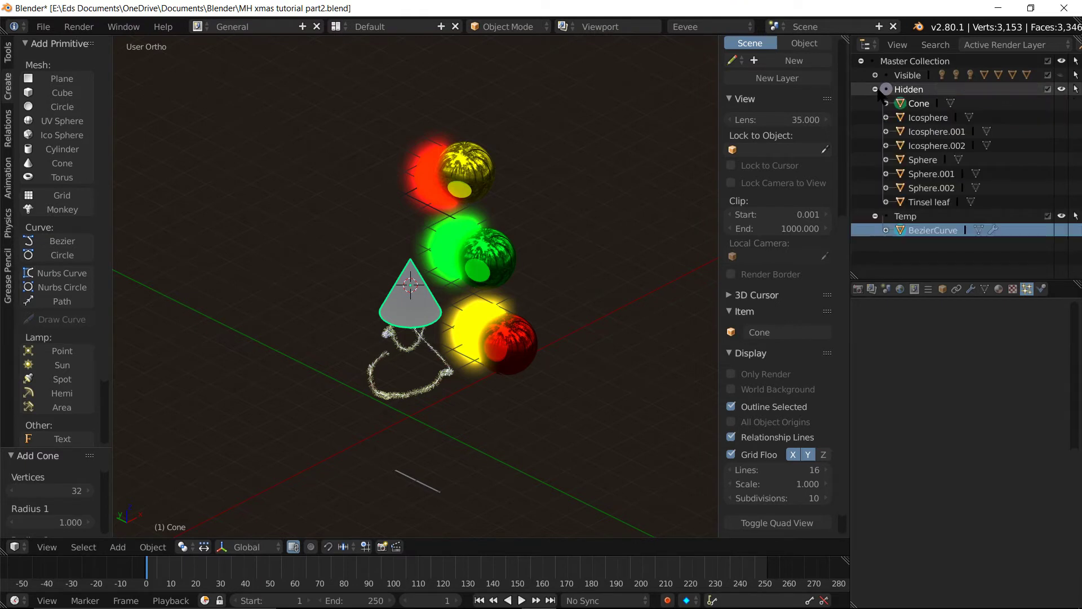
click(929, 104)
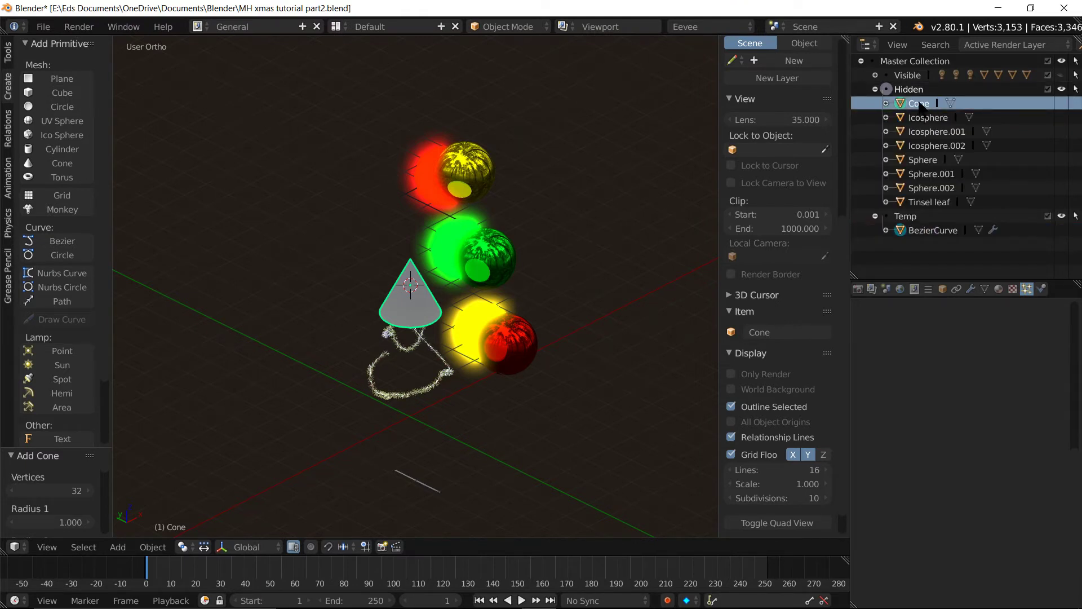
click(908, 223)
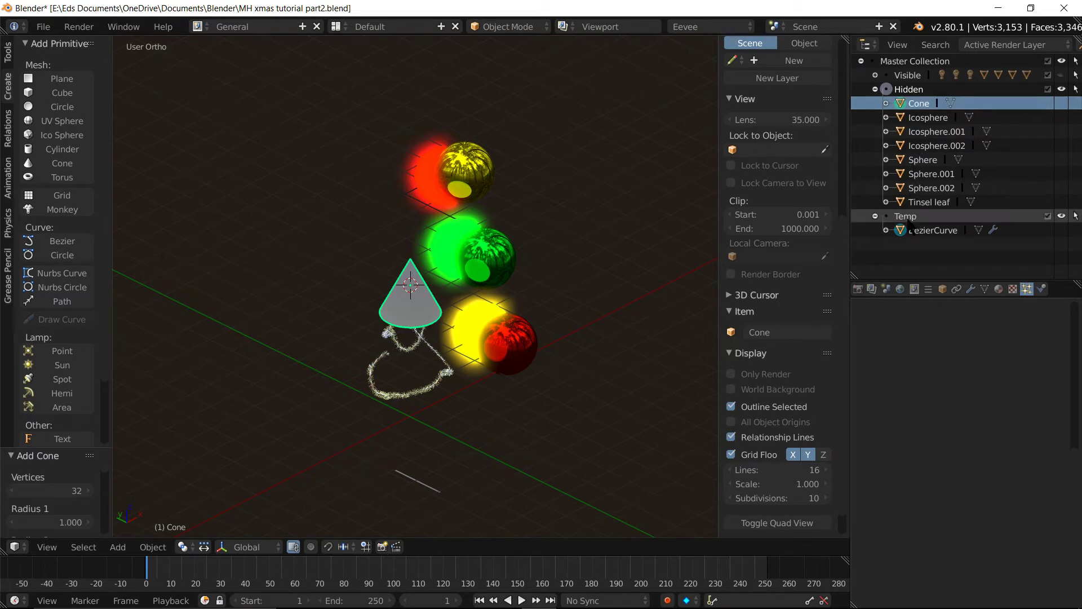
drag(875, 218, 875, 220)
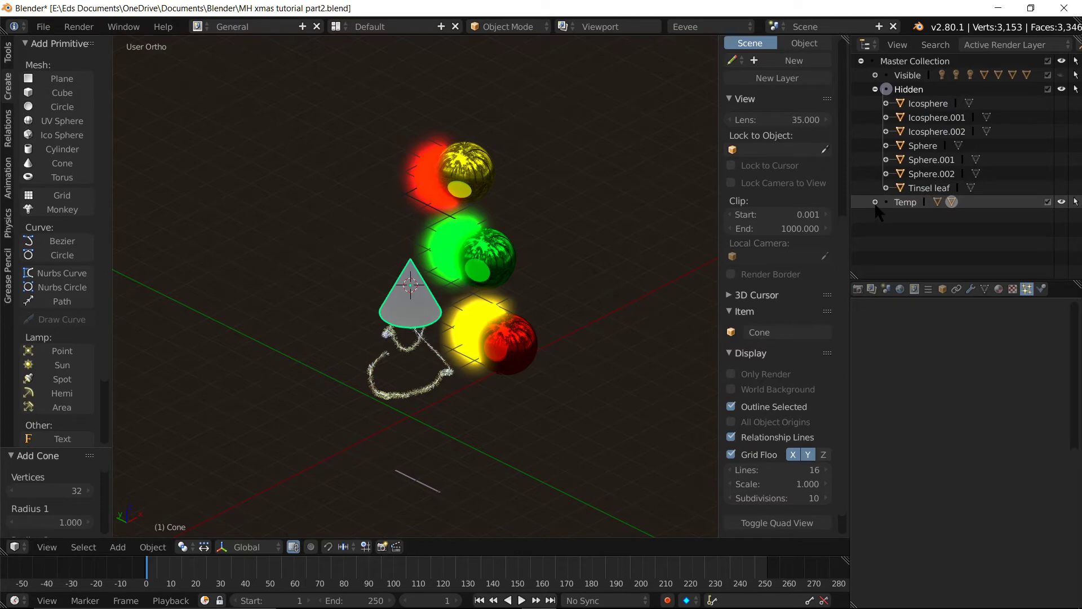
click(874, 202)
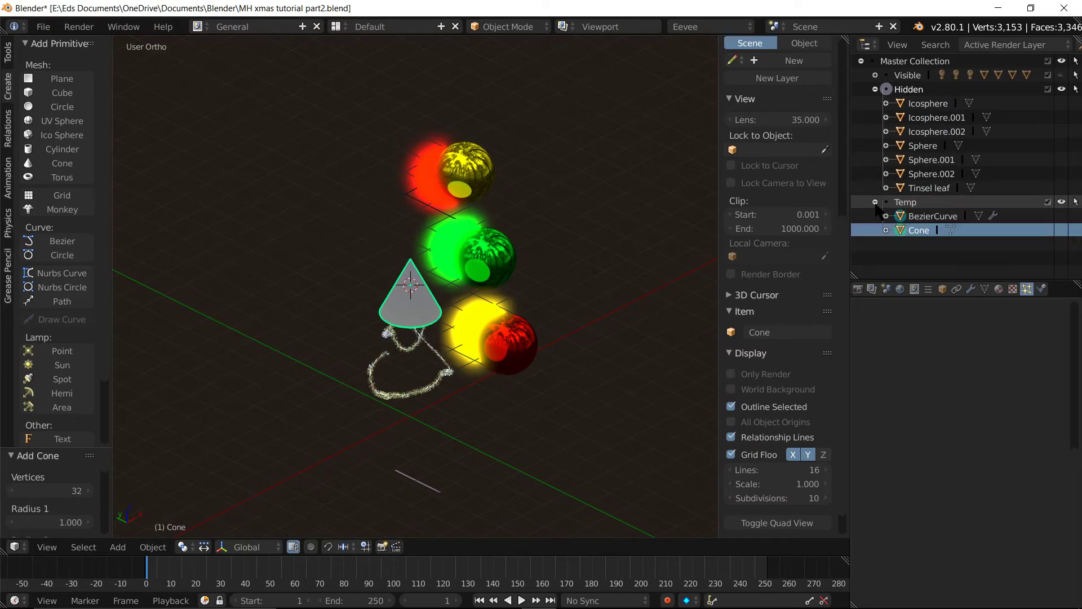
click(1061, 91)
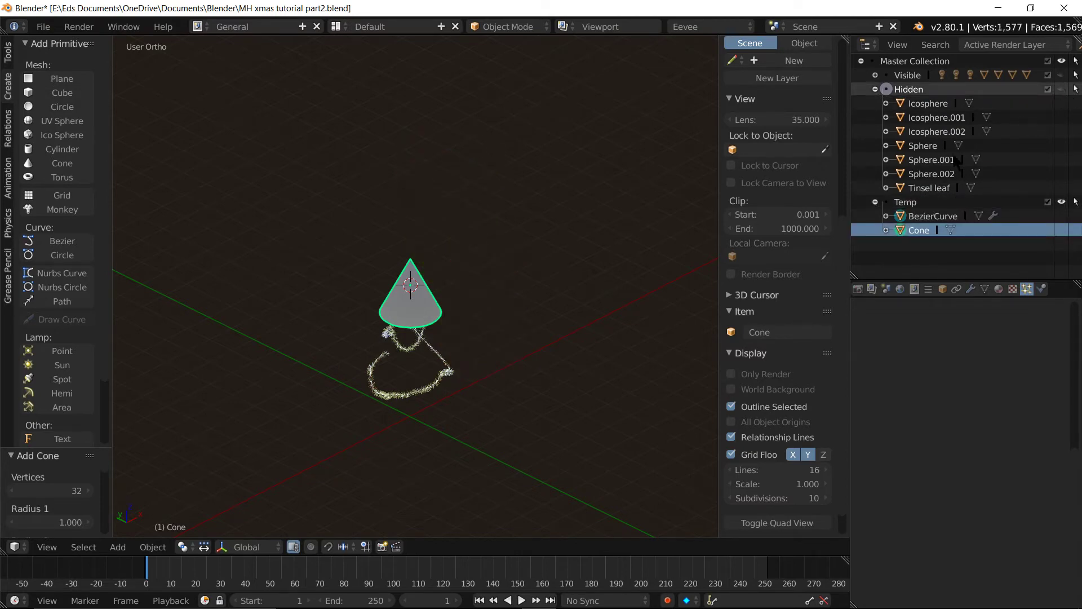
Zoom in and scale the cone uniformly down to 0.805
scroll(401, 293, up, 1)
scroll(401, 293, up, 1)
scroll(400, 293, up, 1)
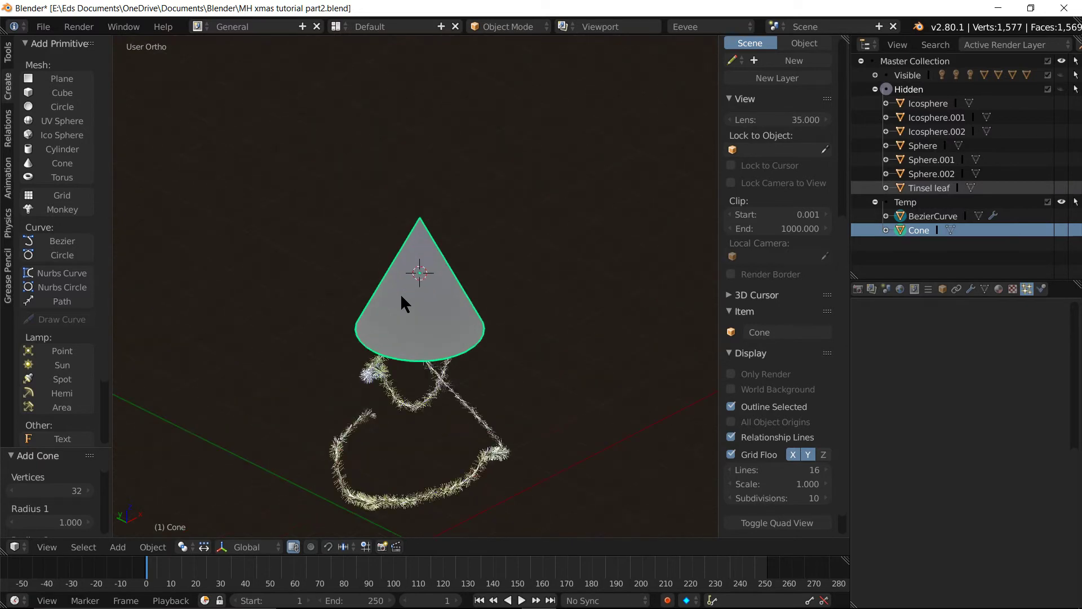
middle_drag(431, 294, 480, 272)
scroll(426, 296, up, 1)
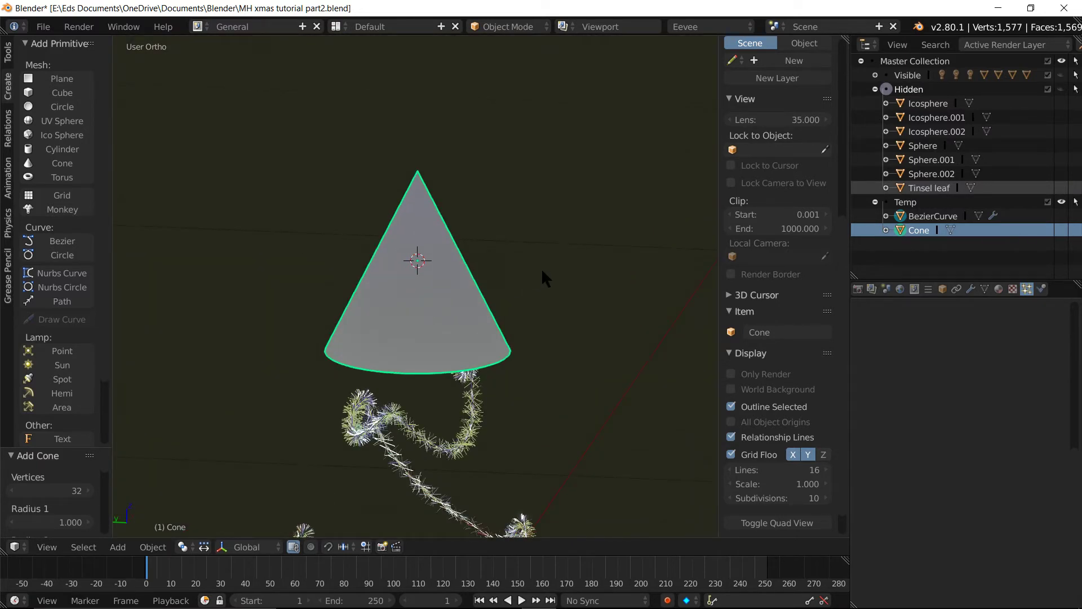
key(s)
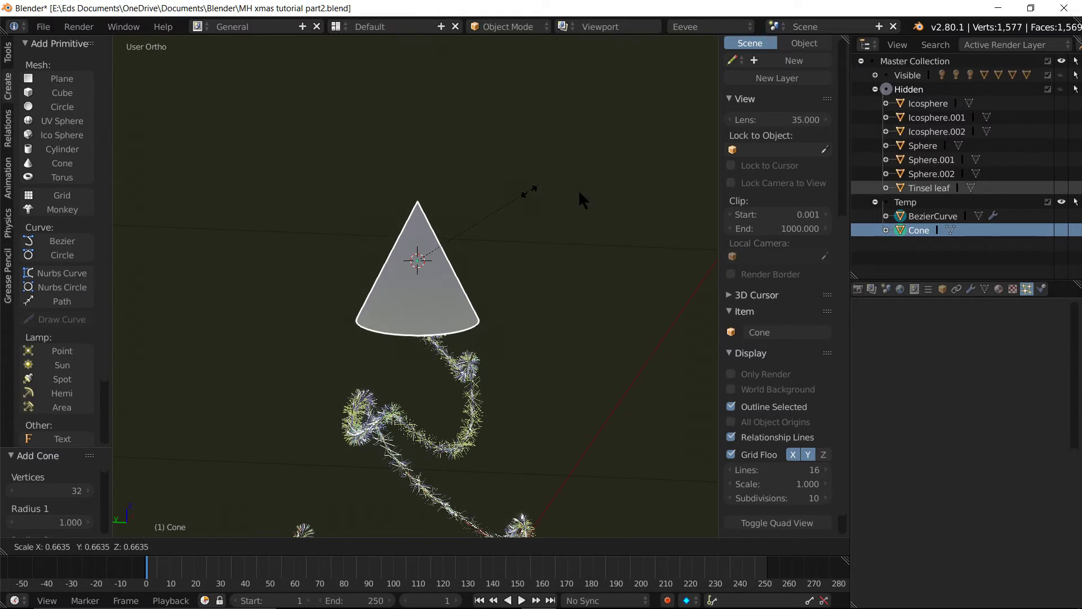
click(517, 160)
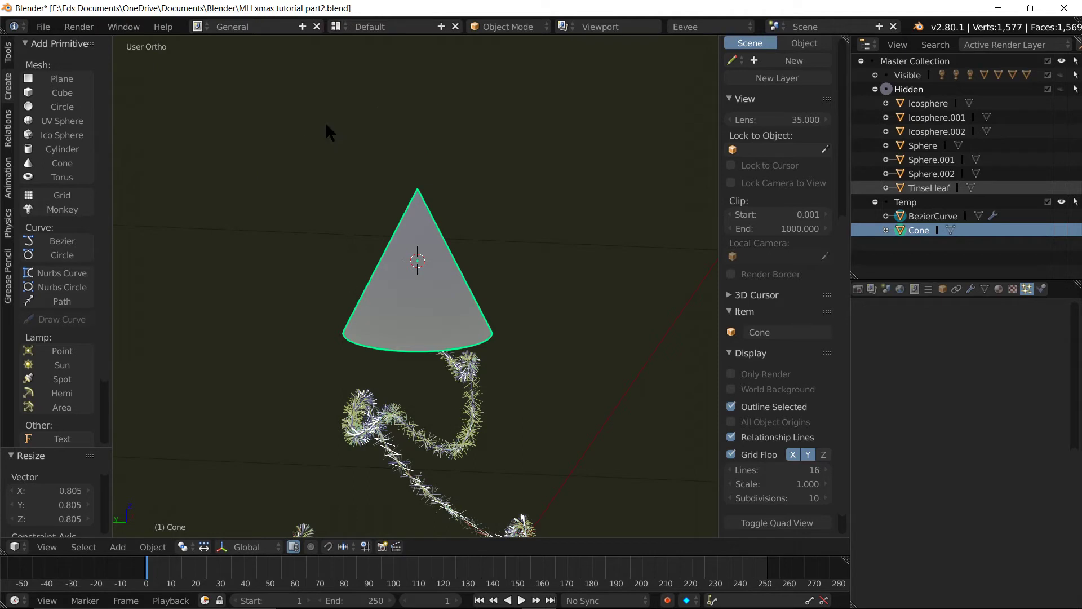
Switch the render engine to Clay and shrink the cone further to 0.401
click(693, 27)
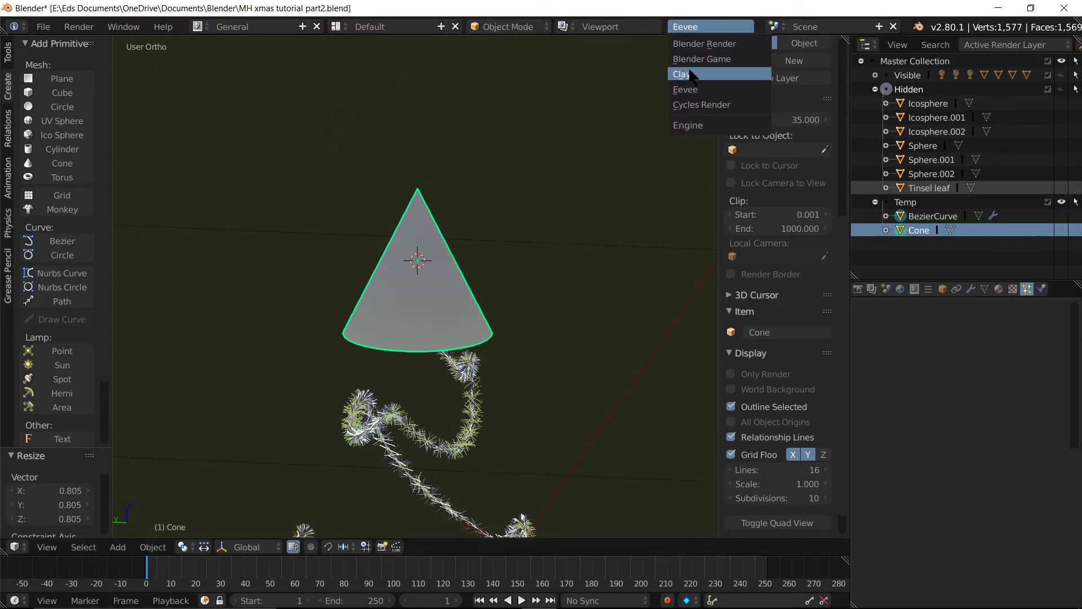
click(687, 74)
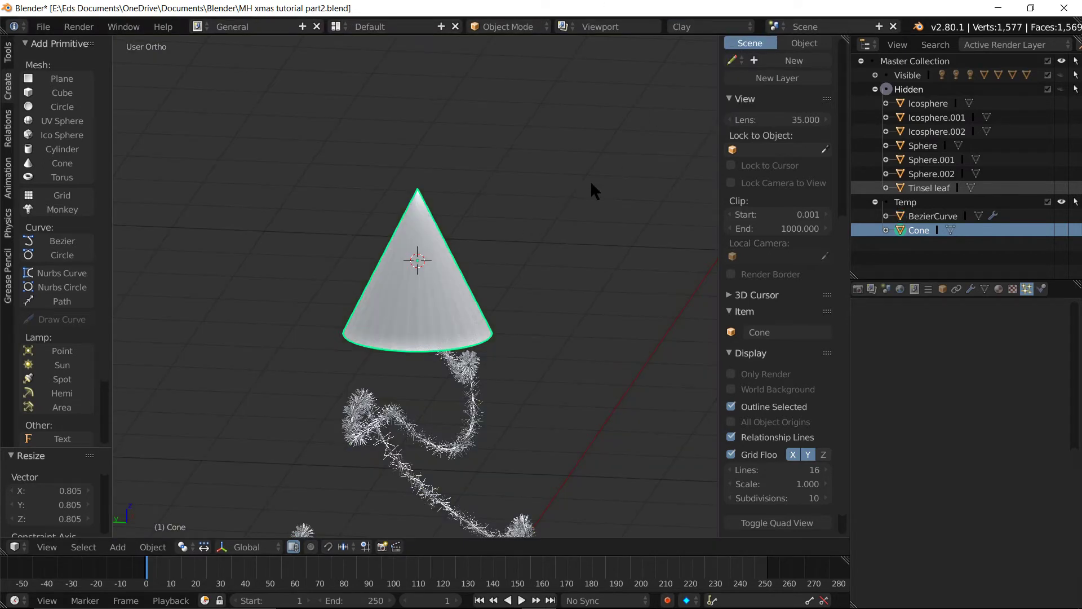
key(s)
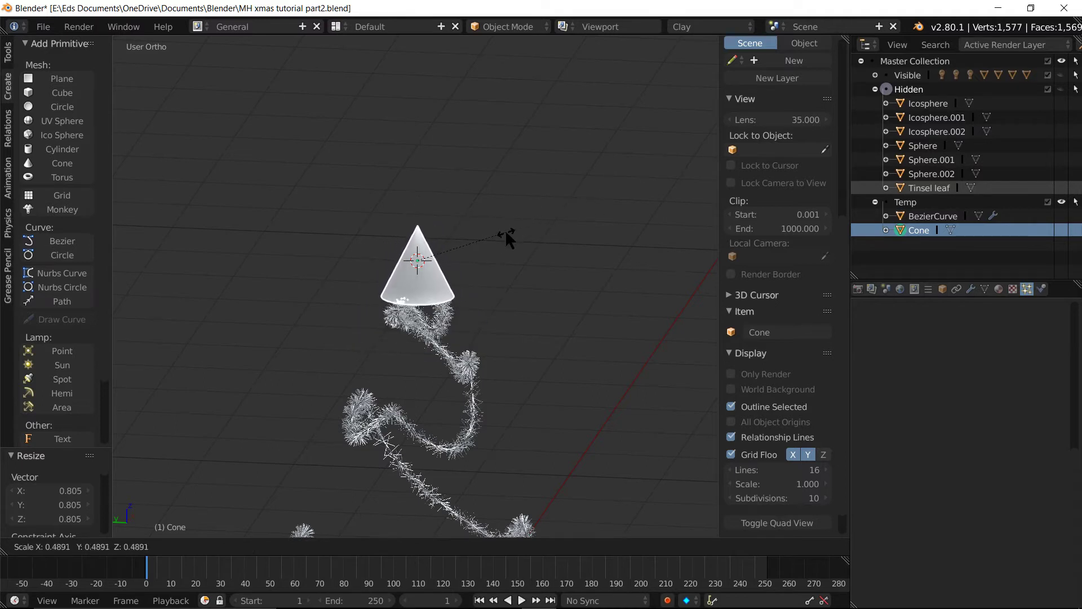
click(489, 235)
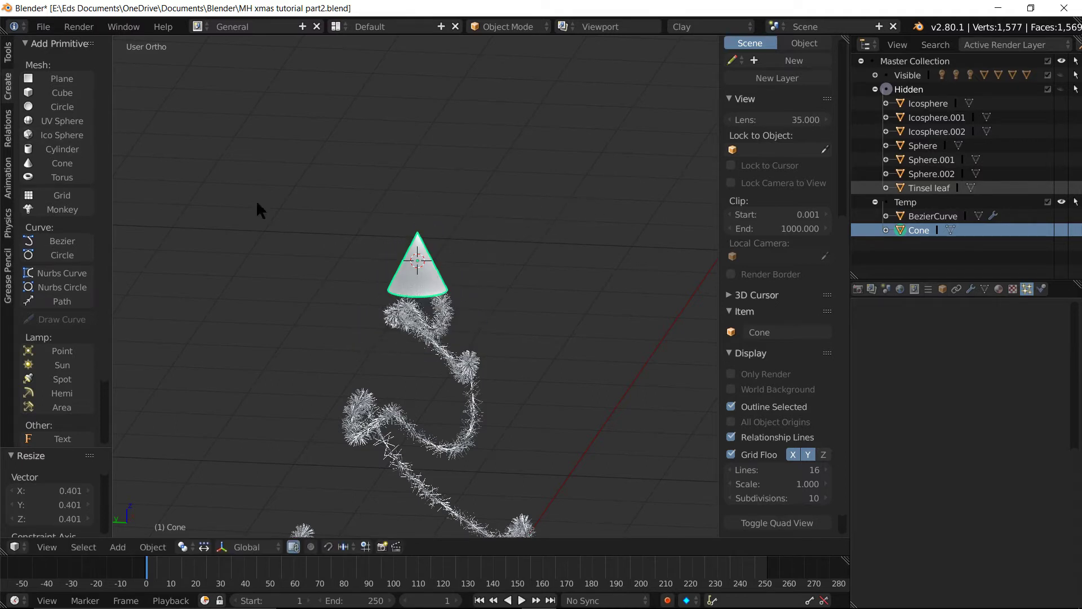
Add a Subdivision Surface modifier to the cone and apply it
click(970, 289)
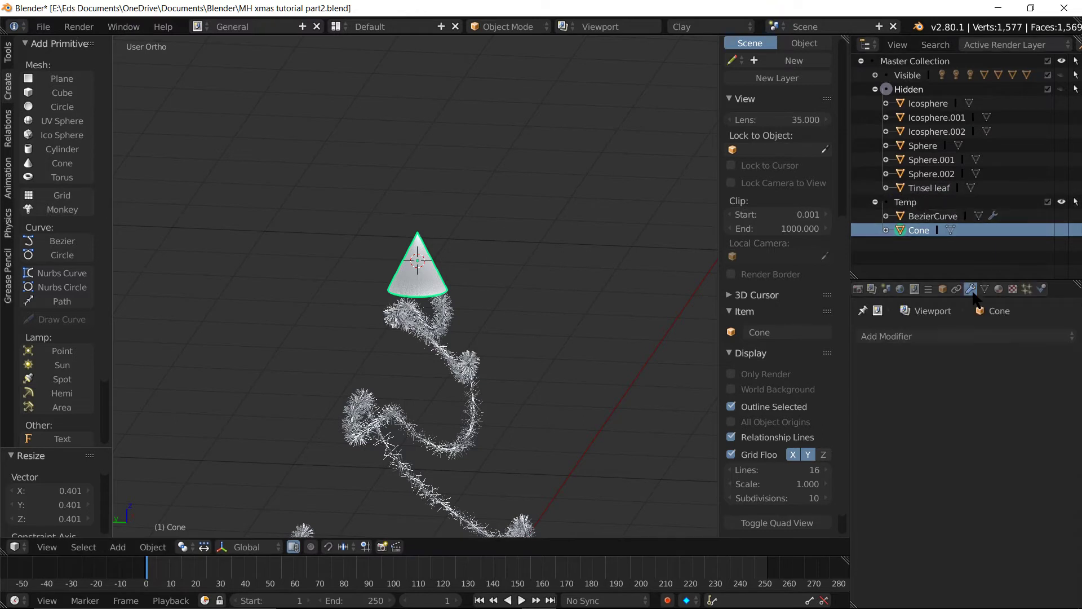
click(894, 338)
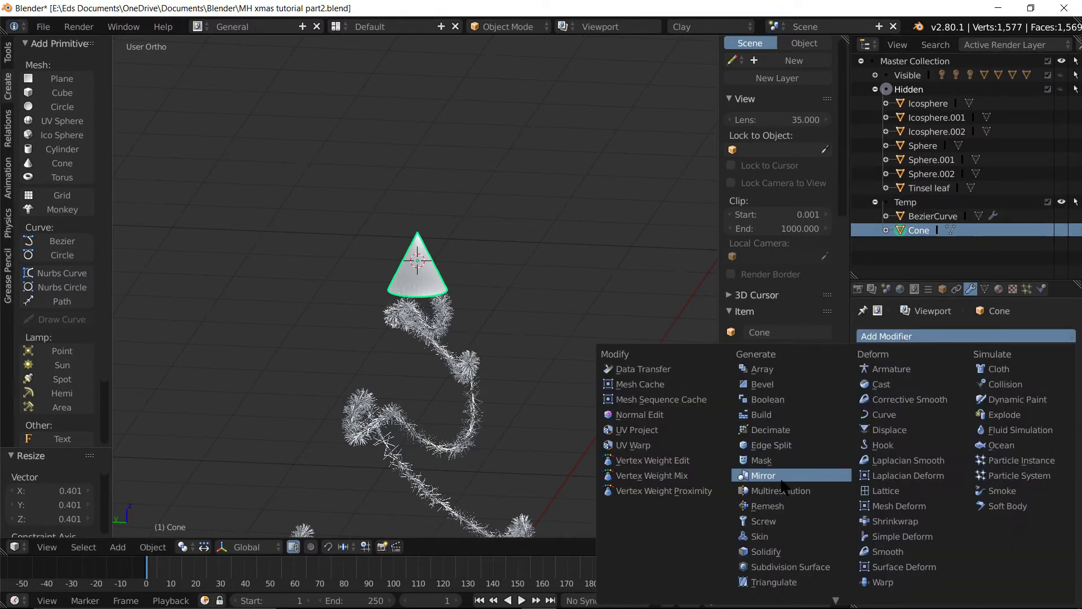
click(792, 567)
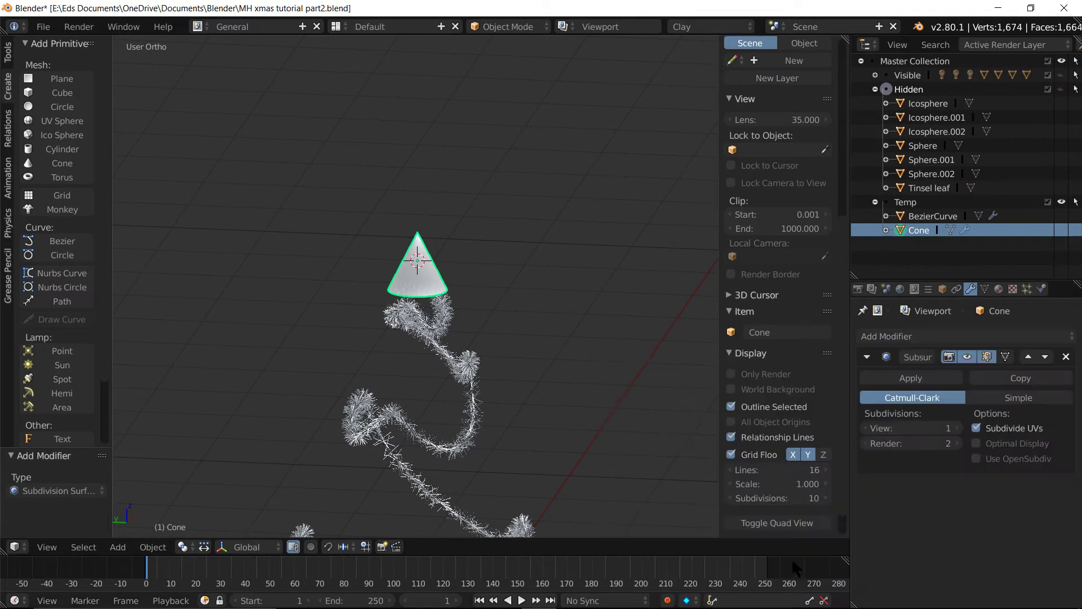
click(910, 377)
scroll(413, 274, up, 2)
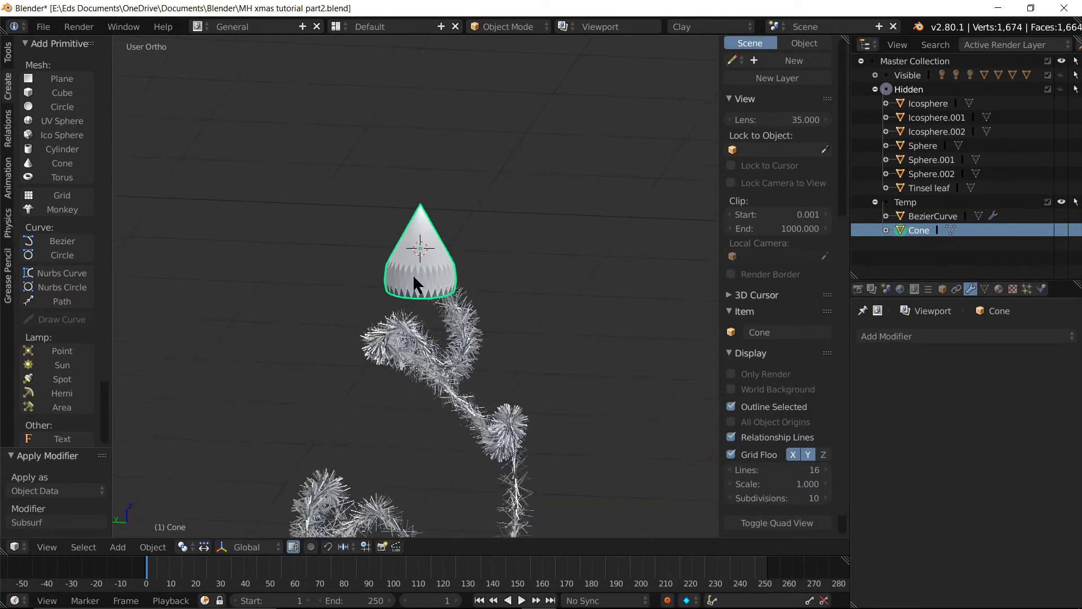
scroll(412, 274, up, 2)
scroll(413, 274, up, 2)
scroll(412, 273, up, 1)
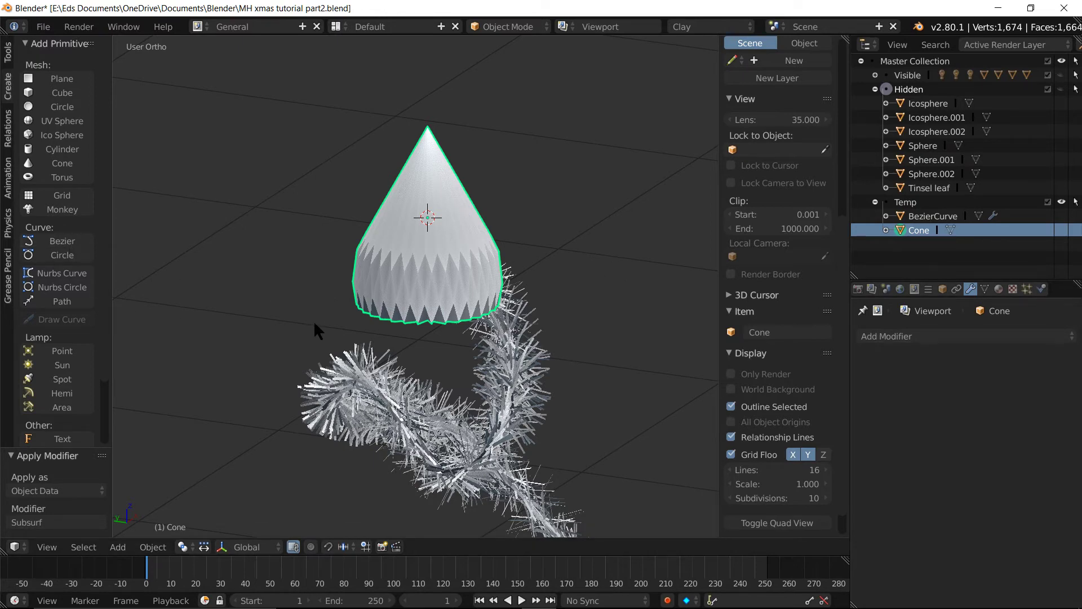
key(Tab)
Enable X-axis mirror editing and select an edge strip on the cone's side
click(136, 544)
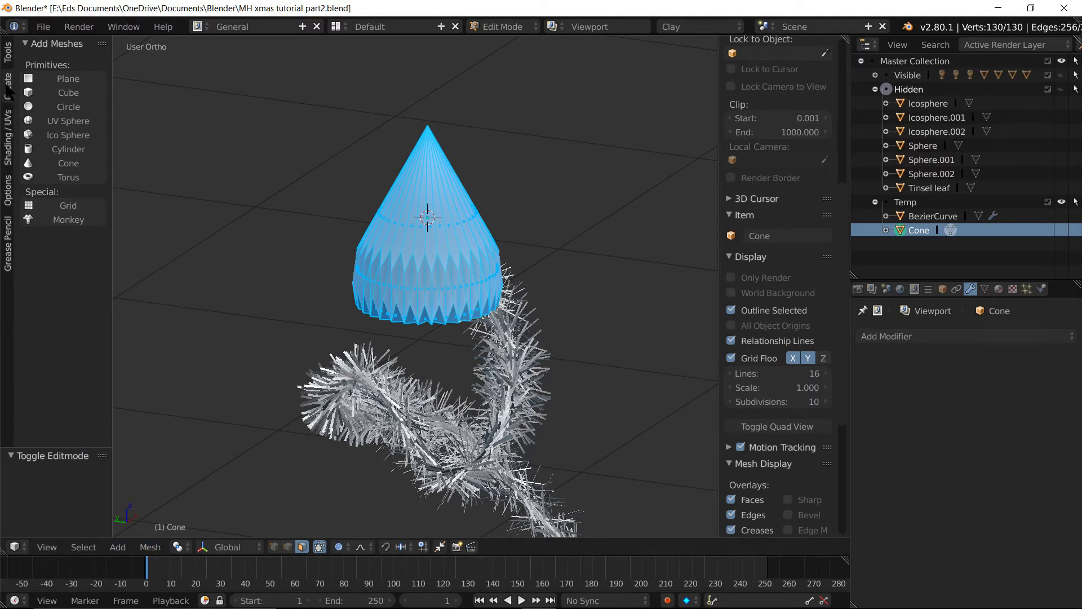
click(8, 51)
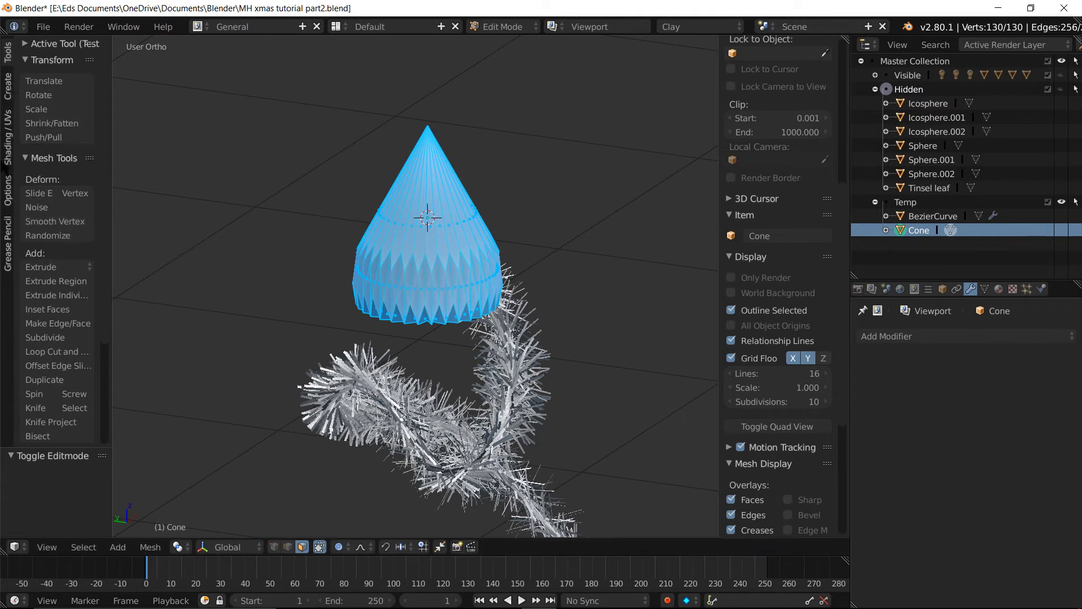
click(8, 190)
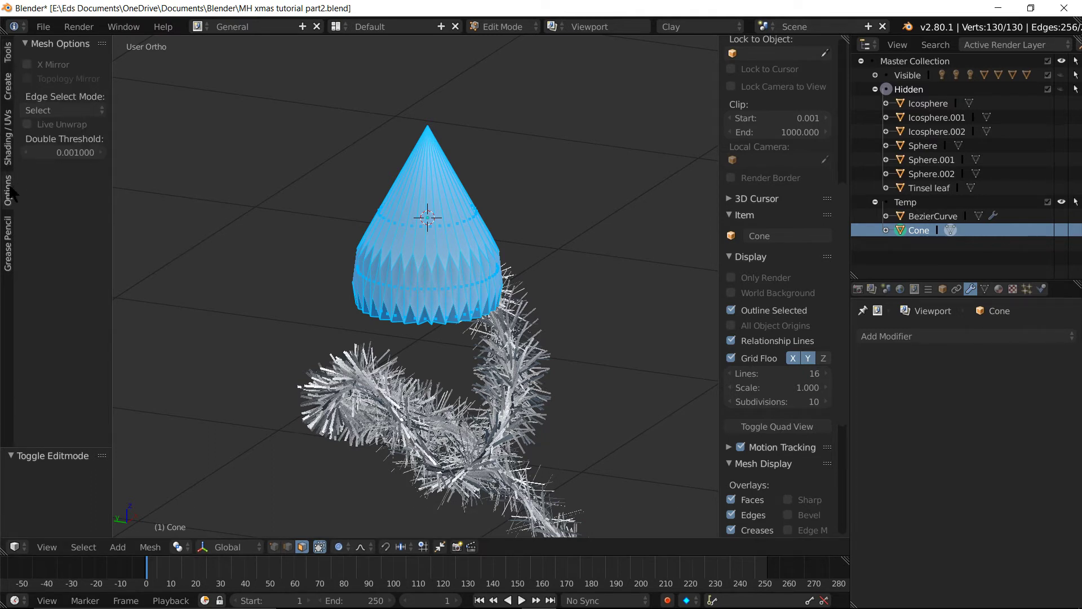
click(36, 63)
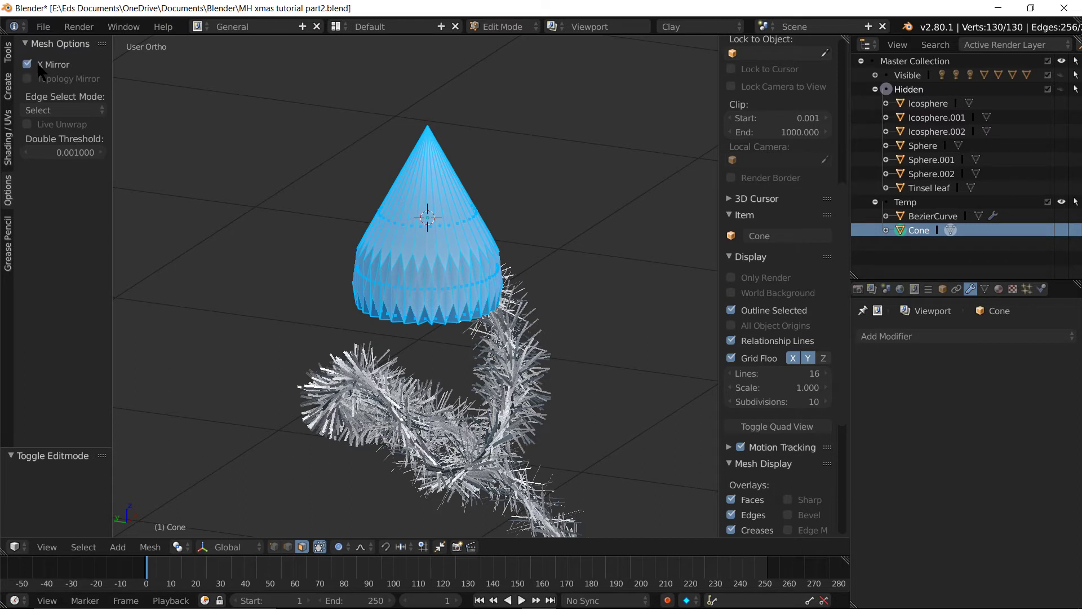
click(406, 240)
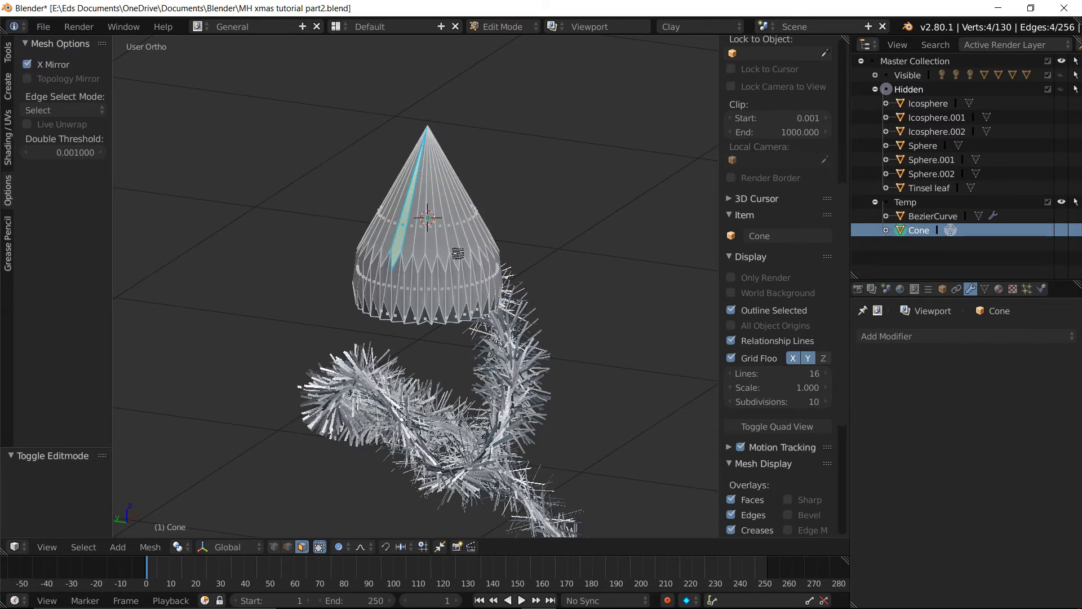
middle_drag(450, 260, 390, 257)
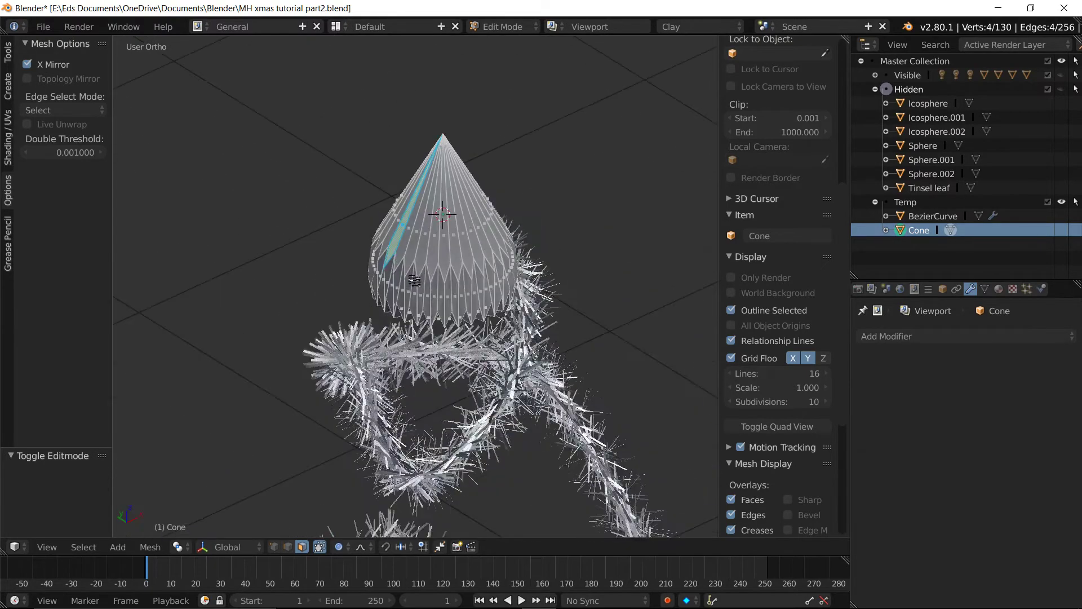
Cancel a trial move and turn off proportional editing
key(g)
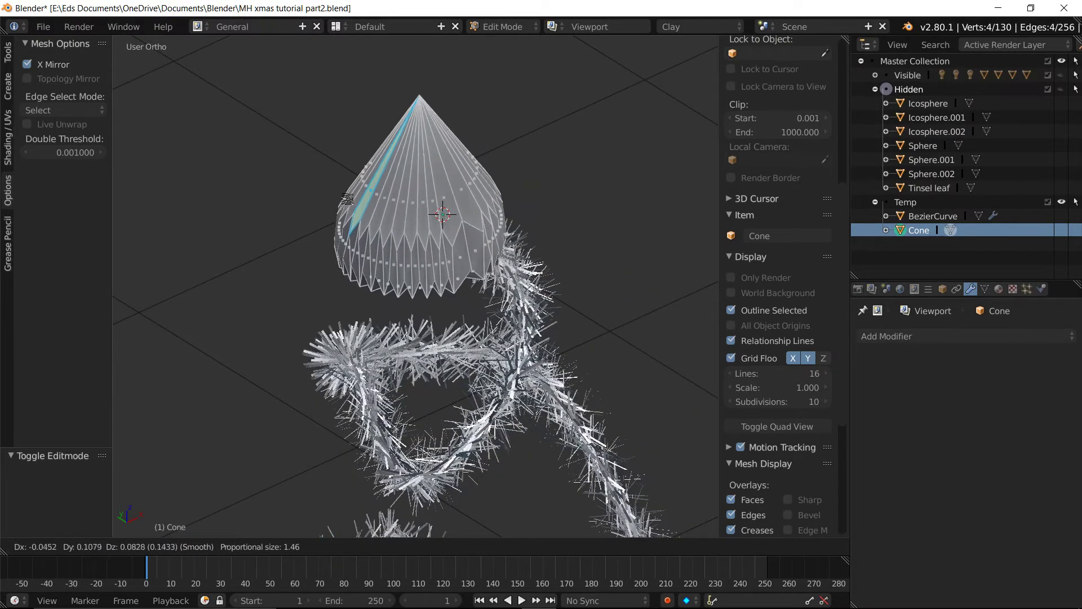
key(Escape)
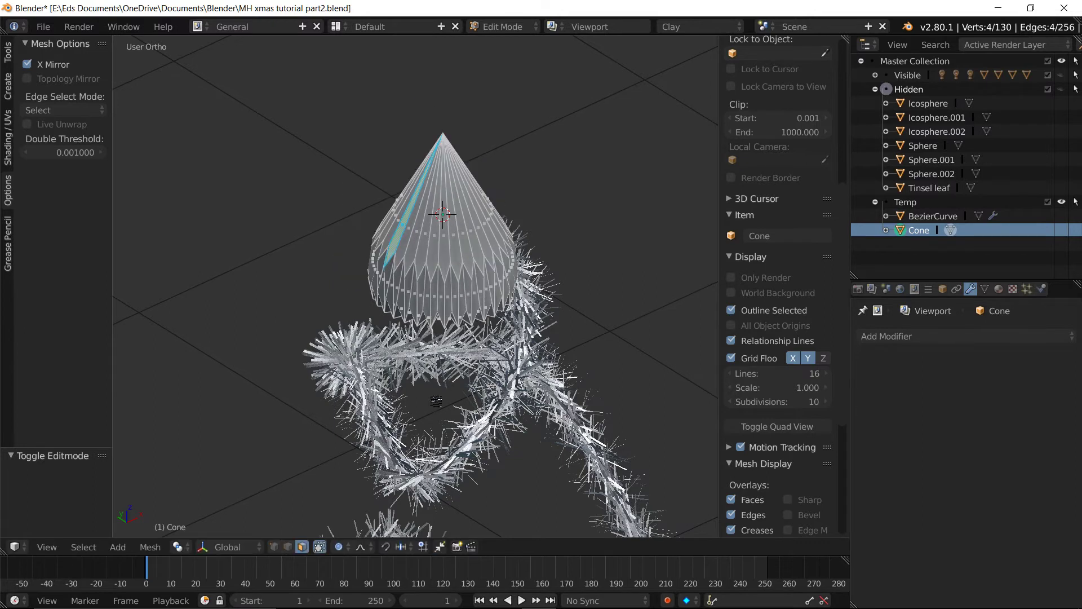
click(344, 547)
click(361, 527)
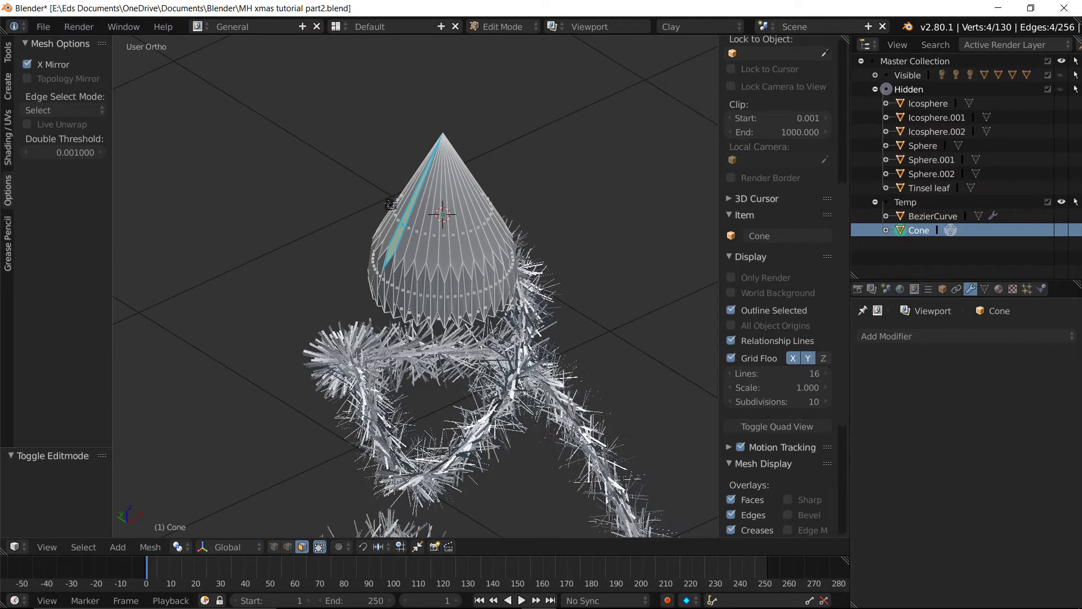
Pull the selected edge out along X by -0.294 and return to Object Mode
key(g)
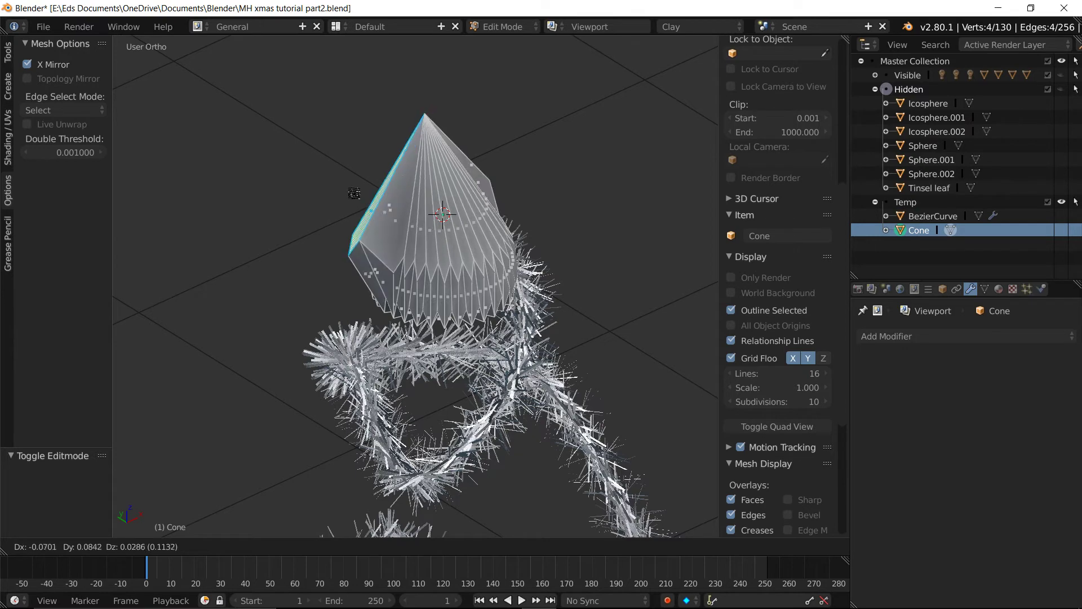
key(x)
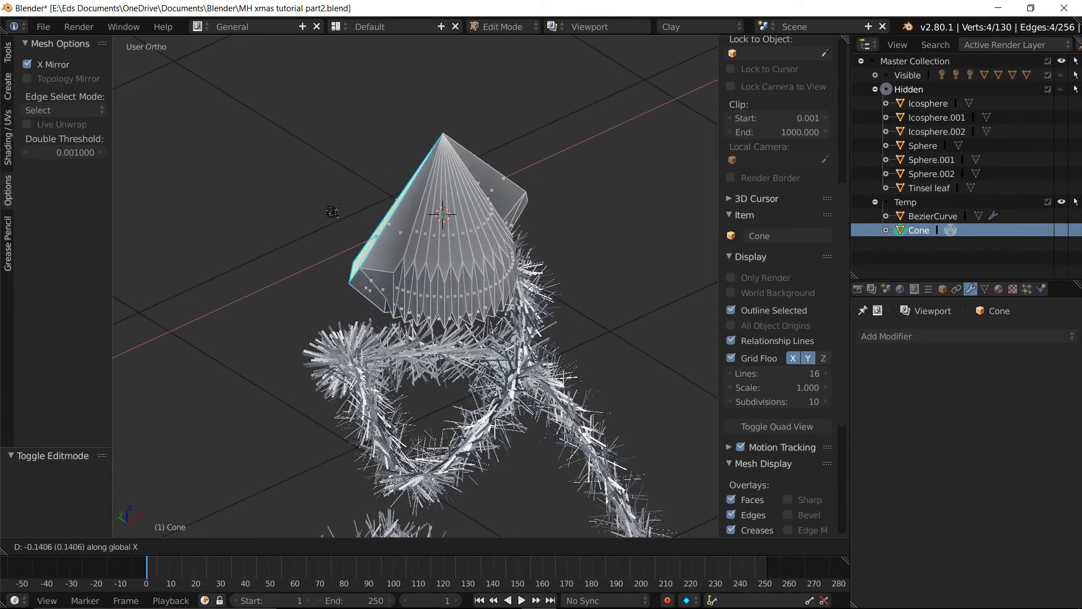
click(307, 219)
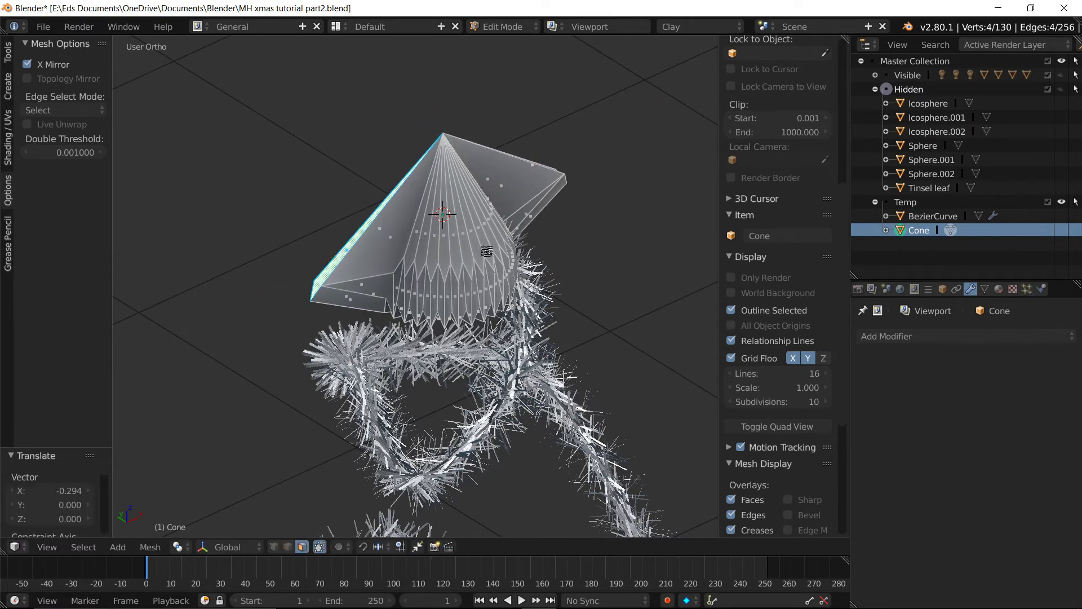
middle_drag(307, 219, 420, 210)
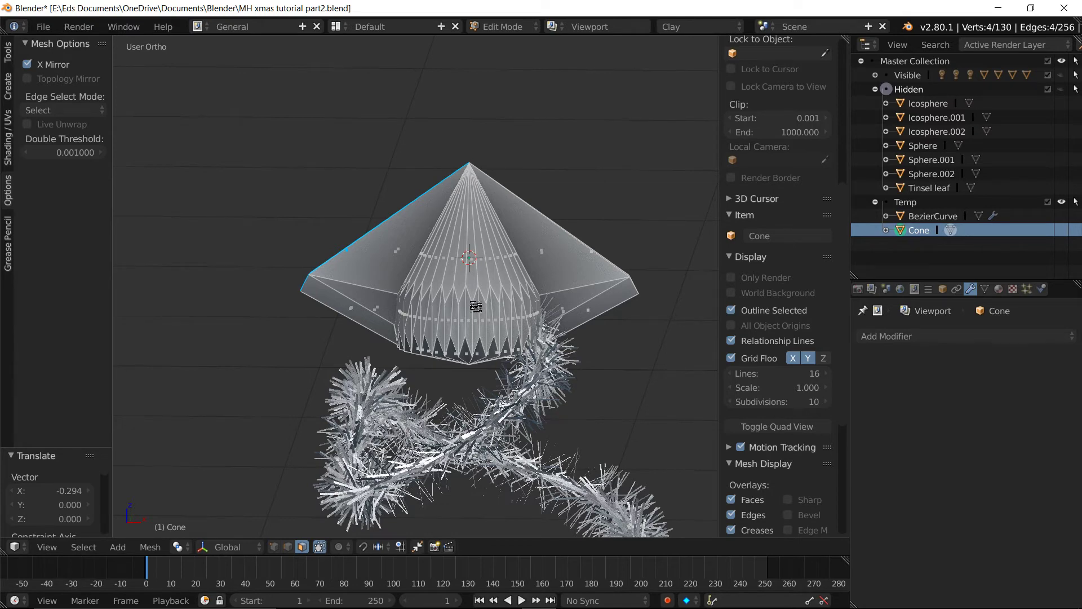
key(Tab)
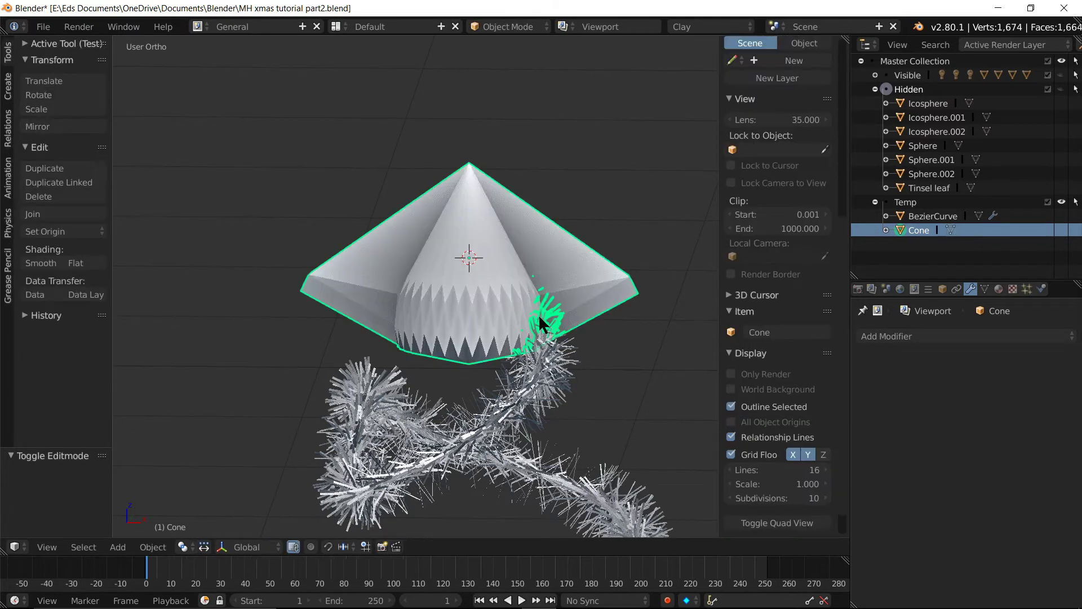
key(shift+a)
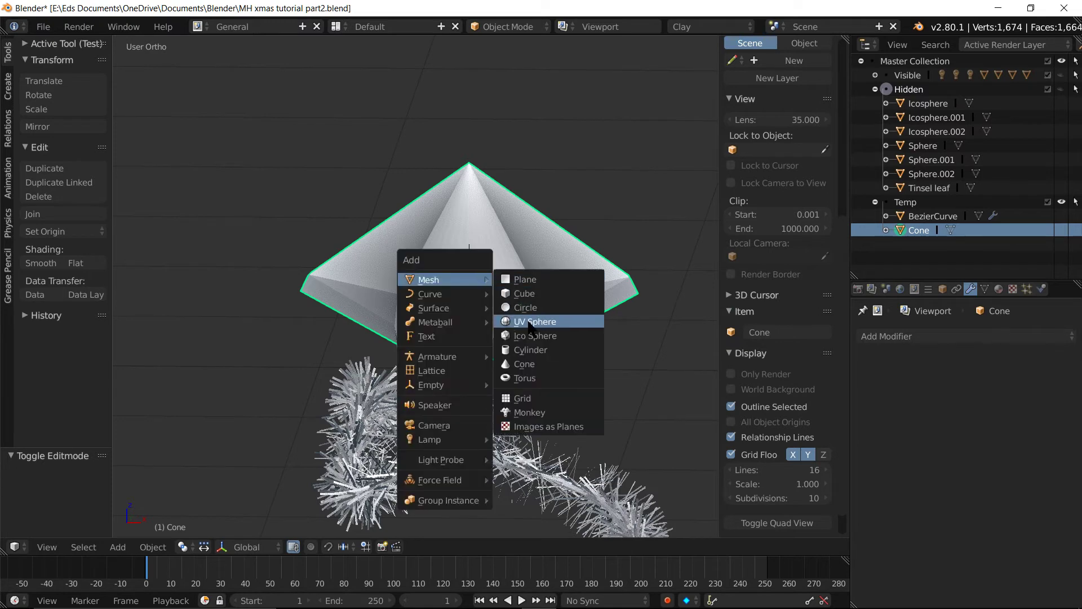
Add a UV sphere (Sphere.003 in Hidden), then make Temp the active collection
click(528, 320)
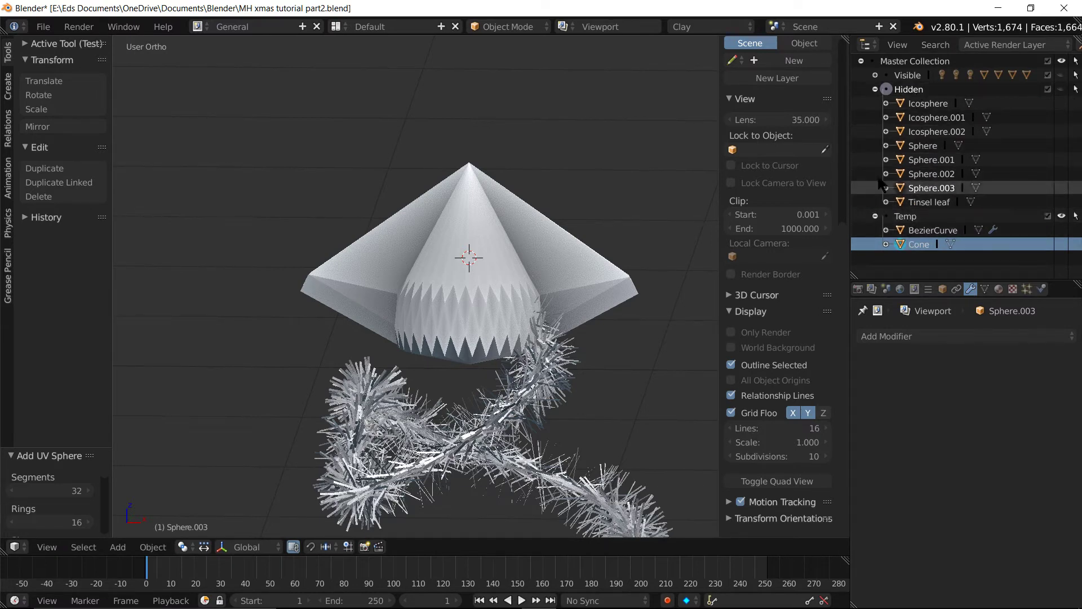
scroll(463, 187, down, 3)
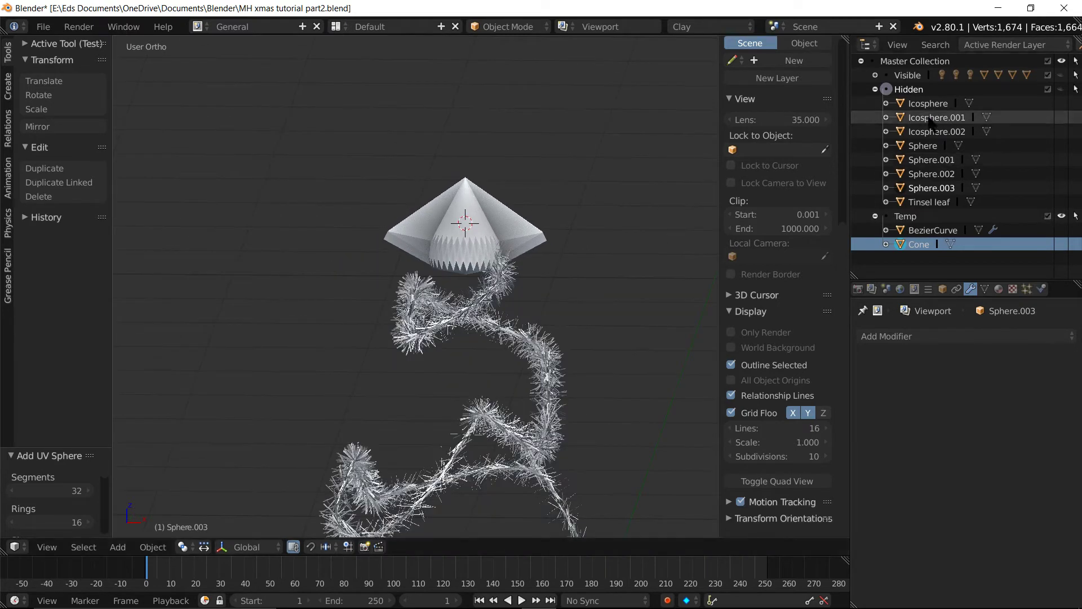
click(902, 90)
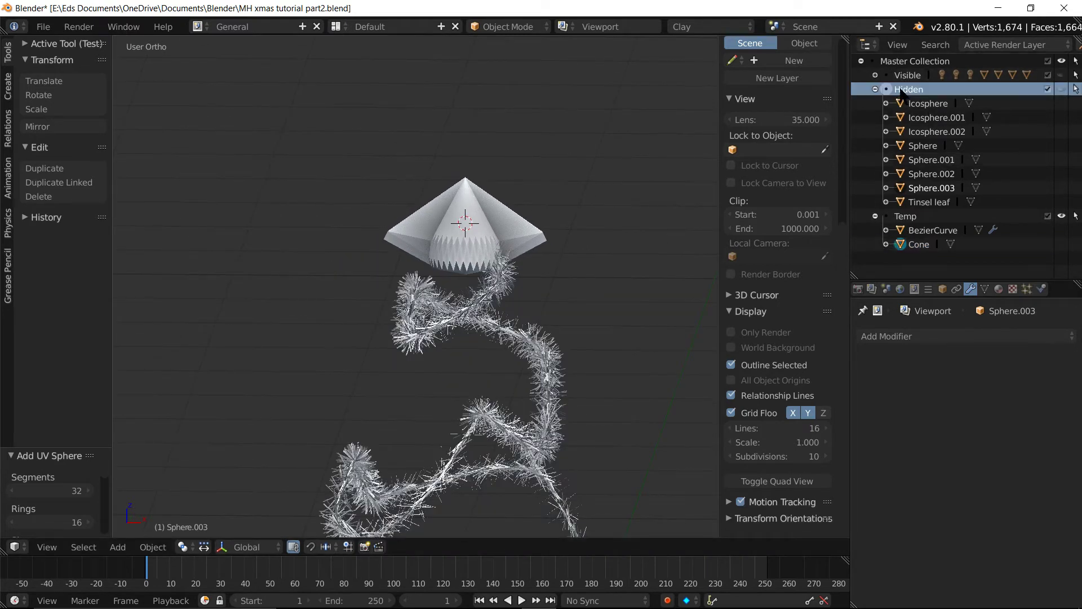
click(911, 218)
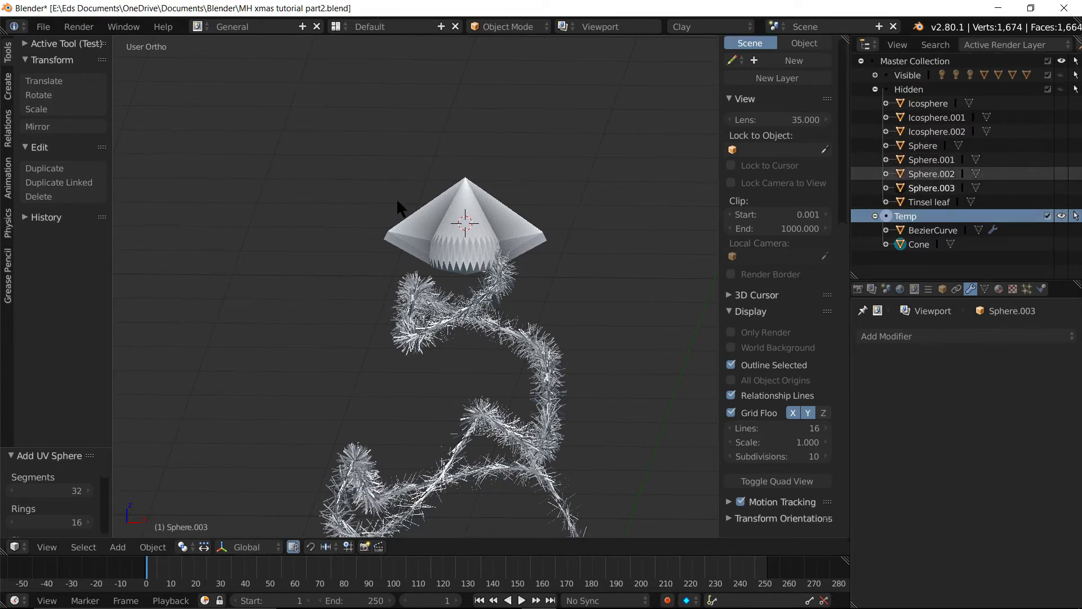
middle_drag(398, 205, 397, 202)
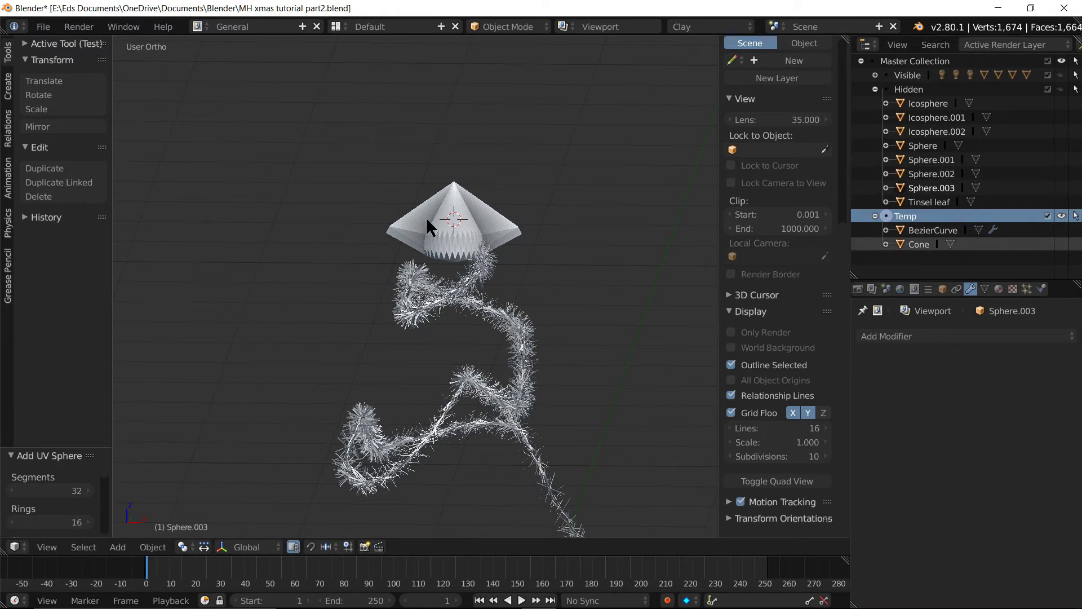
Add a new UV sphere in Temp, shrink it, and lift it along Z onto the cone
key(shift+a)
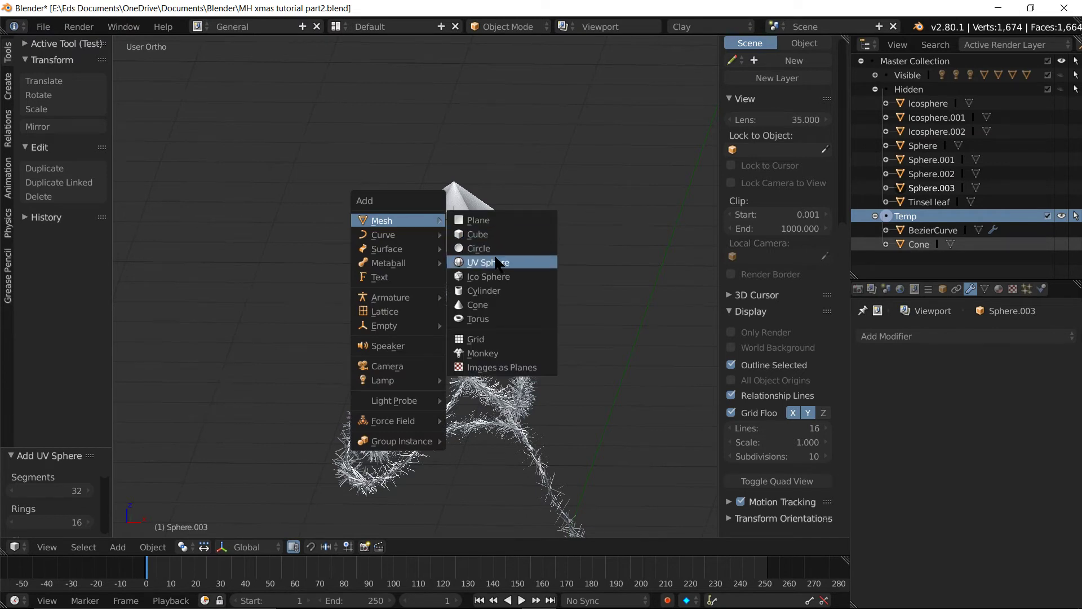
click(496, 262)
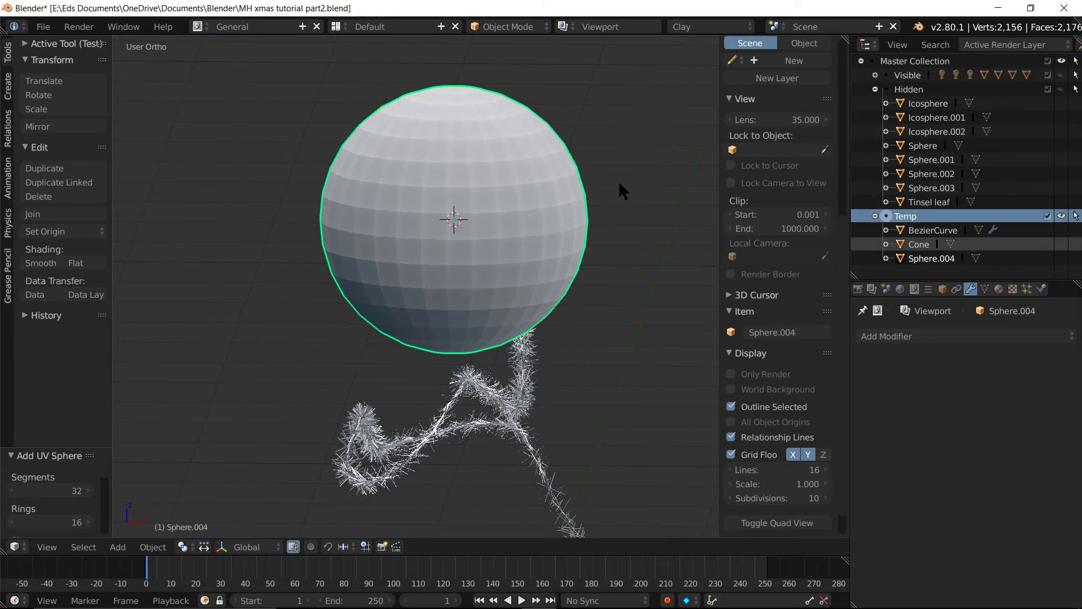
key(s)
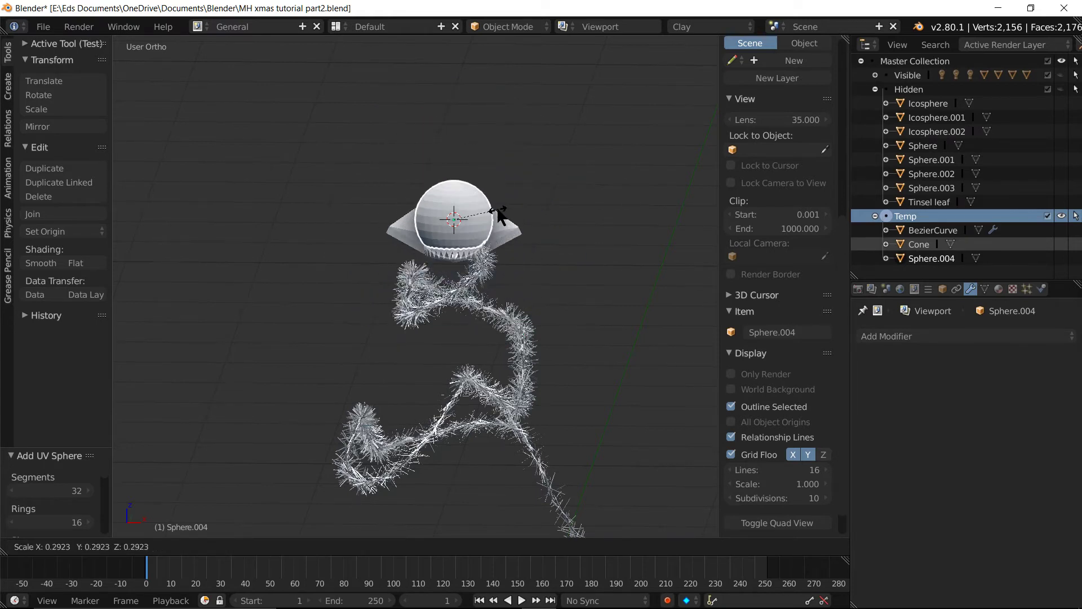
click(482, 206)
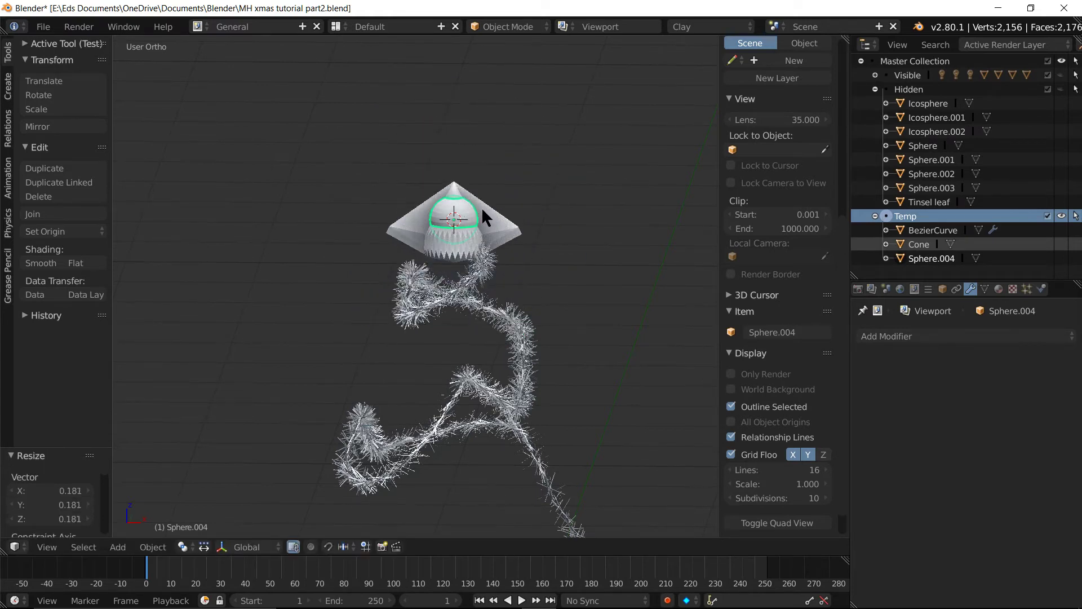
key(g)
key(z)
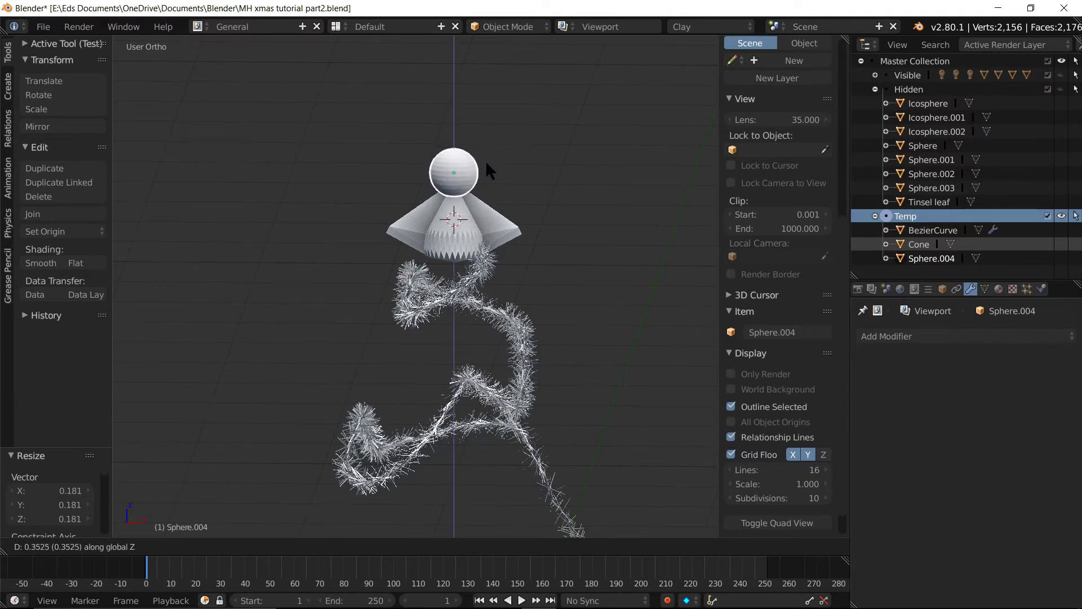
click(485, 160)
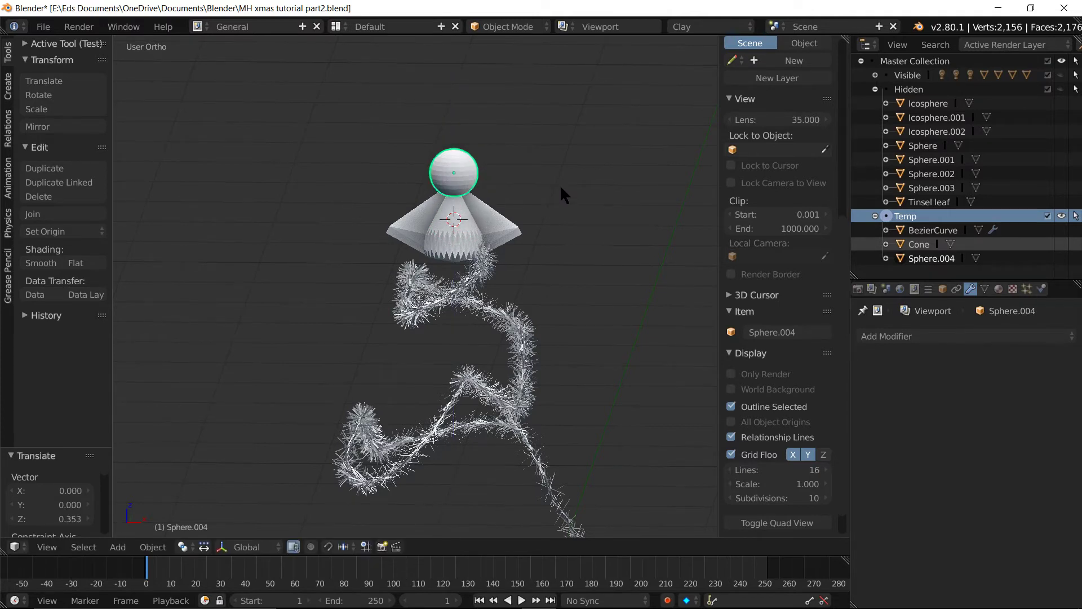
Rescale the sphere uniformly to 0.742 and lower it onto the cone's tip
key(s)
key(z)
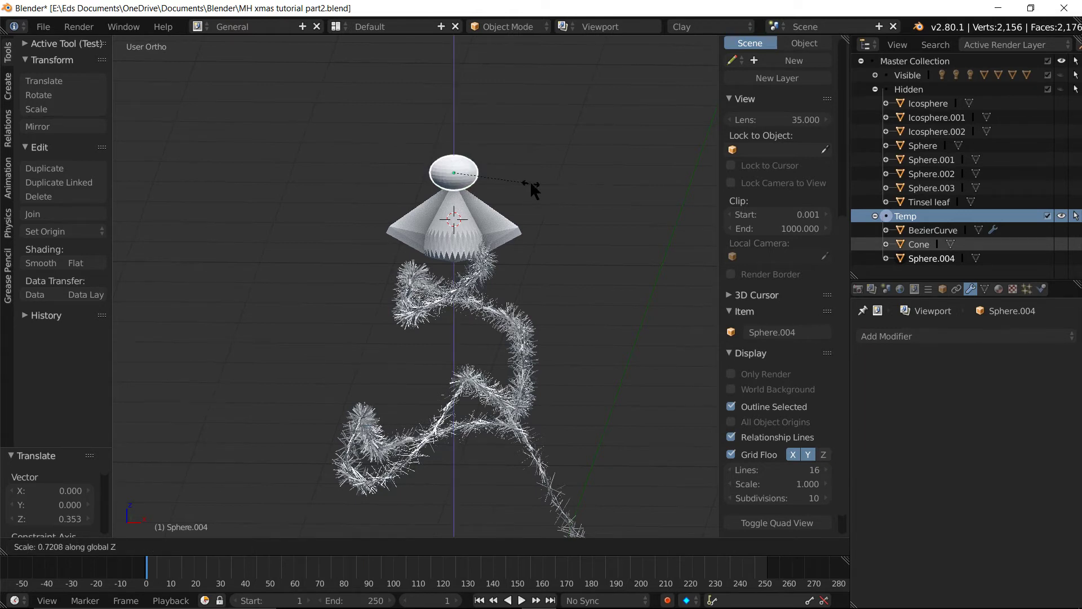
key(Escape)
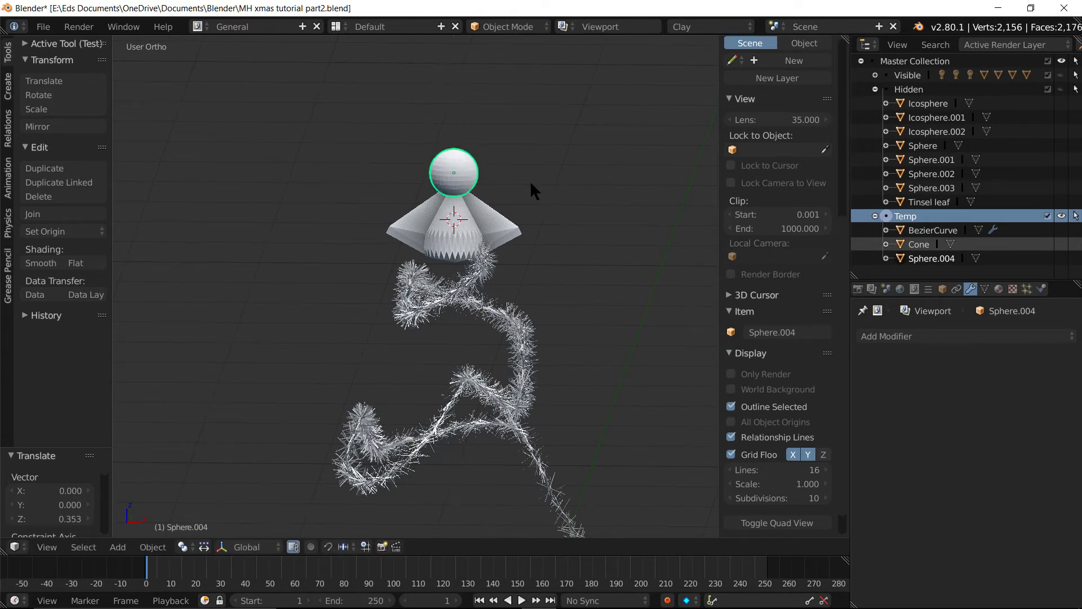
key(s)
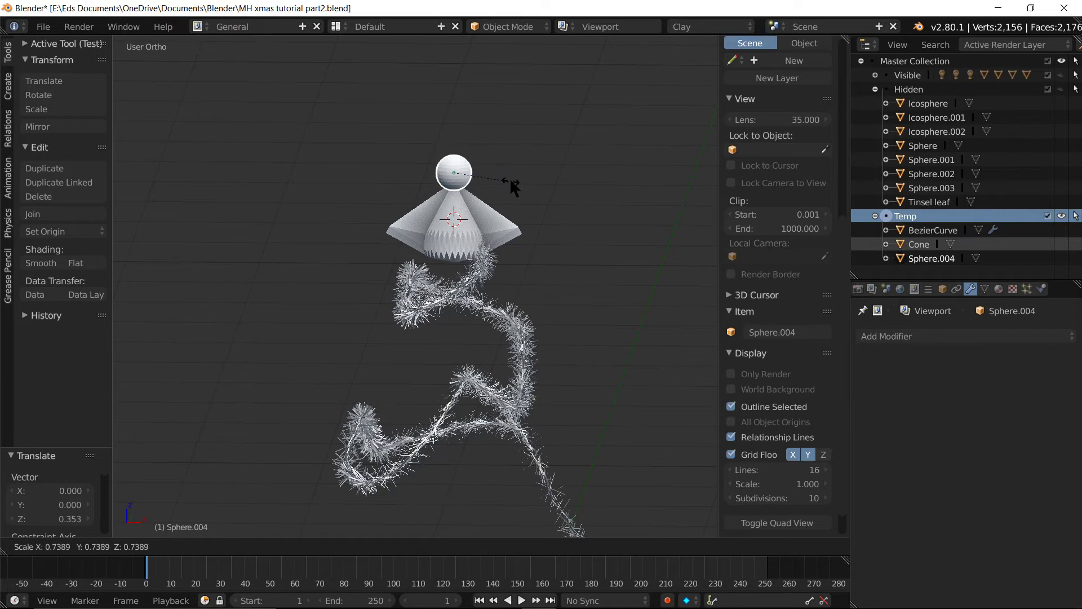
click(510, 177)
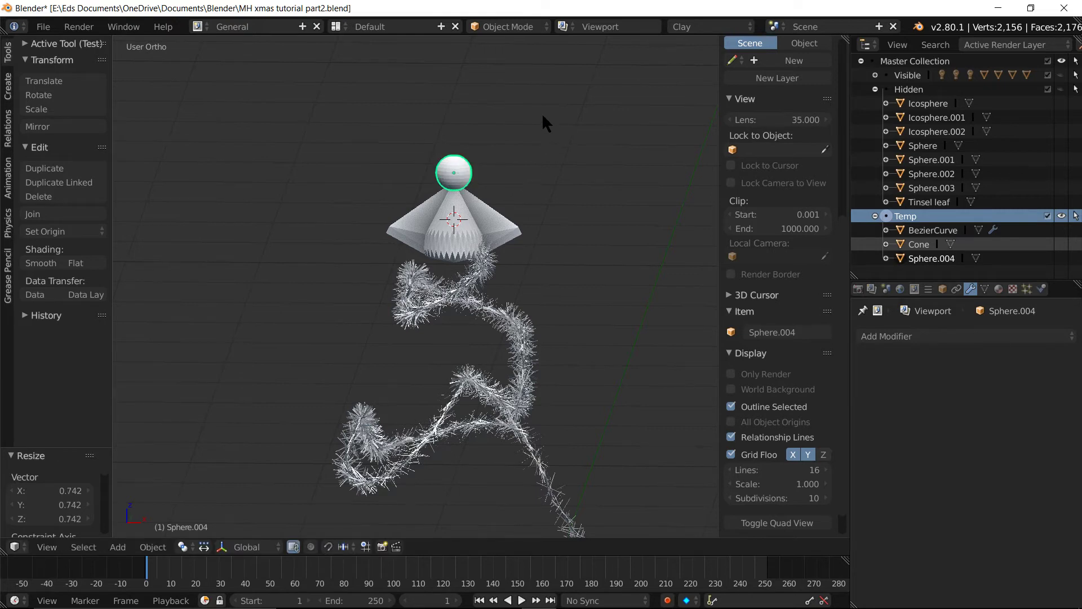
key(g)
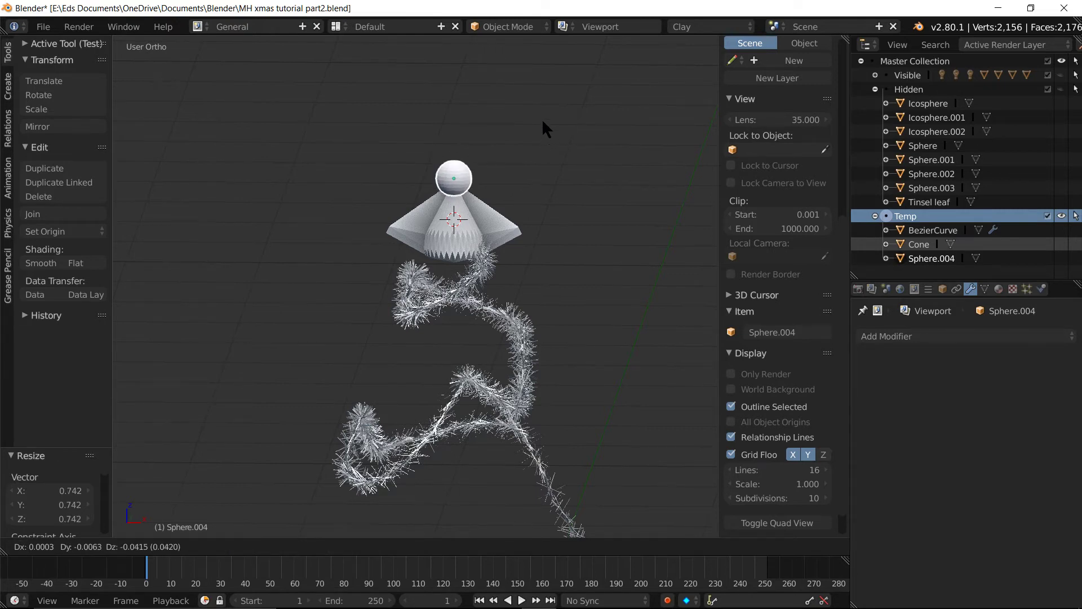
click(542, 119)
middle_drag(560, 218, 440, 222)
scroll(455, 235, up, 2)
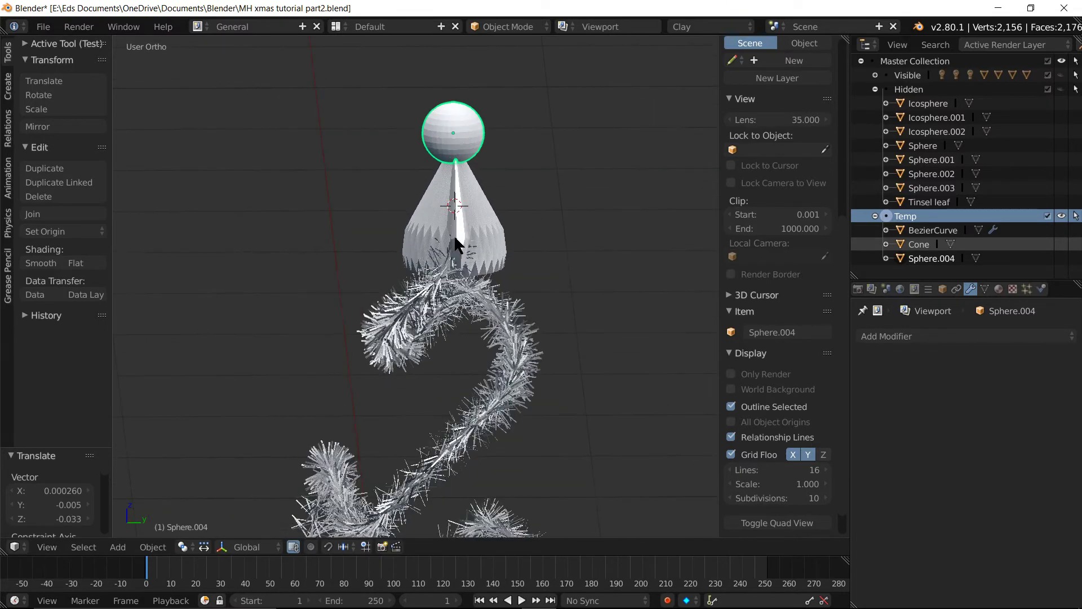
scroll(454, 234, up, 3)
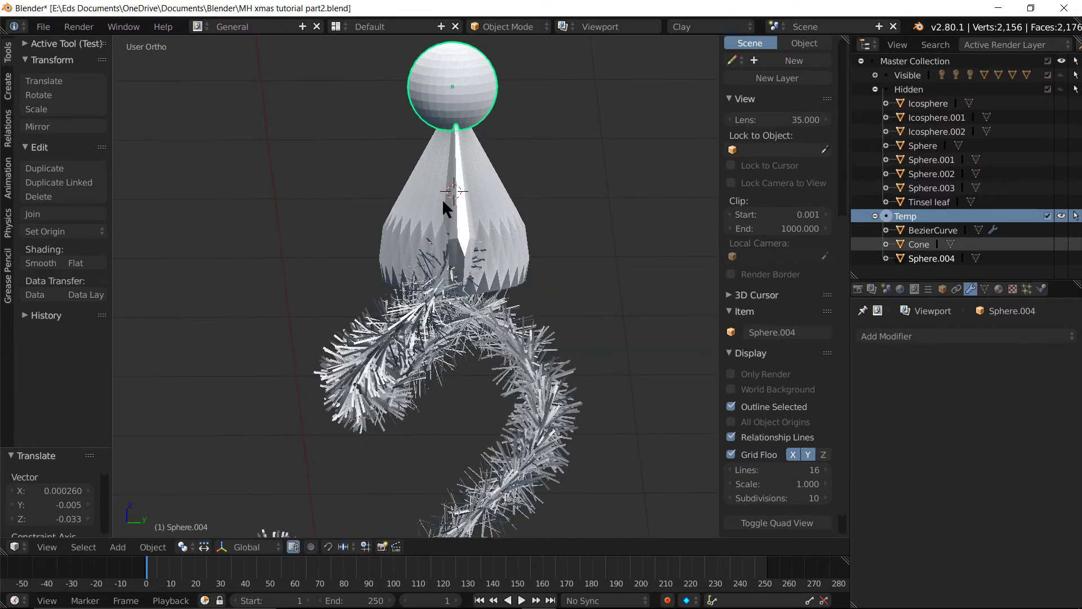
middle_drag(429, 217, 549, 207)
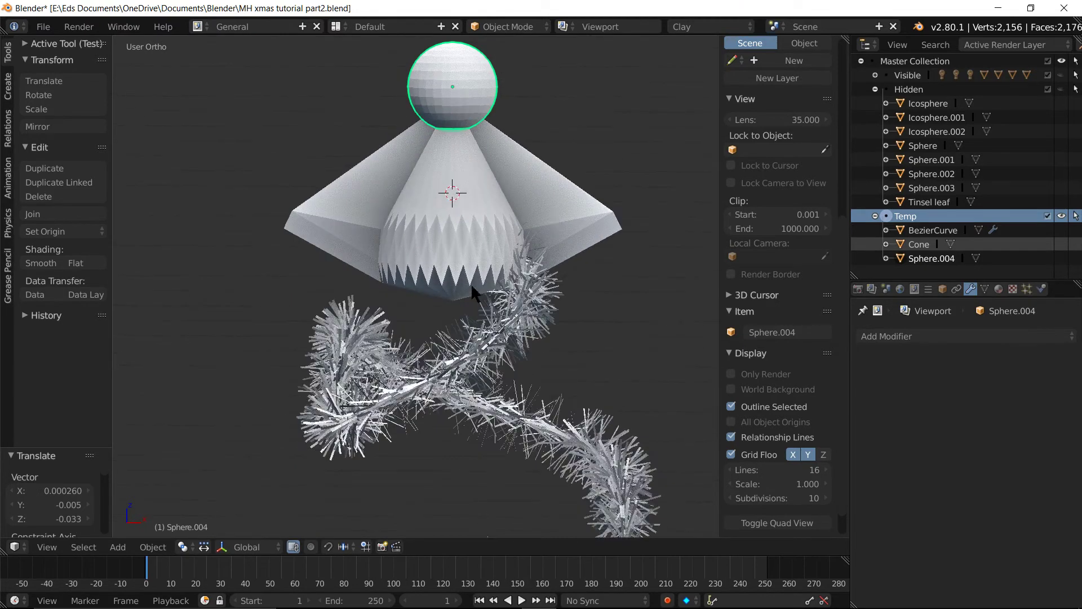
scroll(471, 287, down, 2)
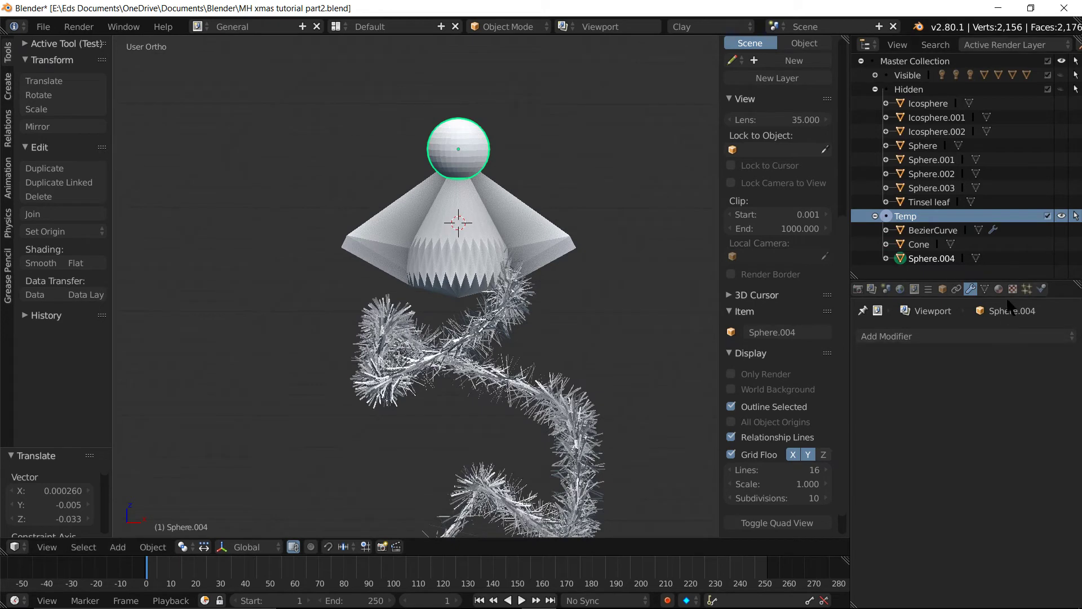
Switch the render engine to Eevee from the sphere's Material tab
click(999, 289)
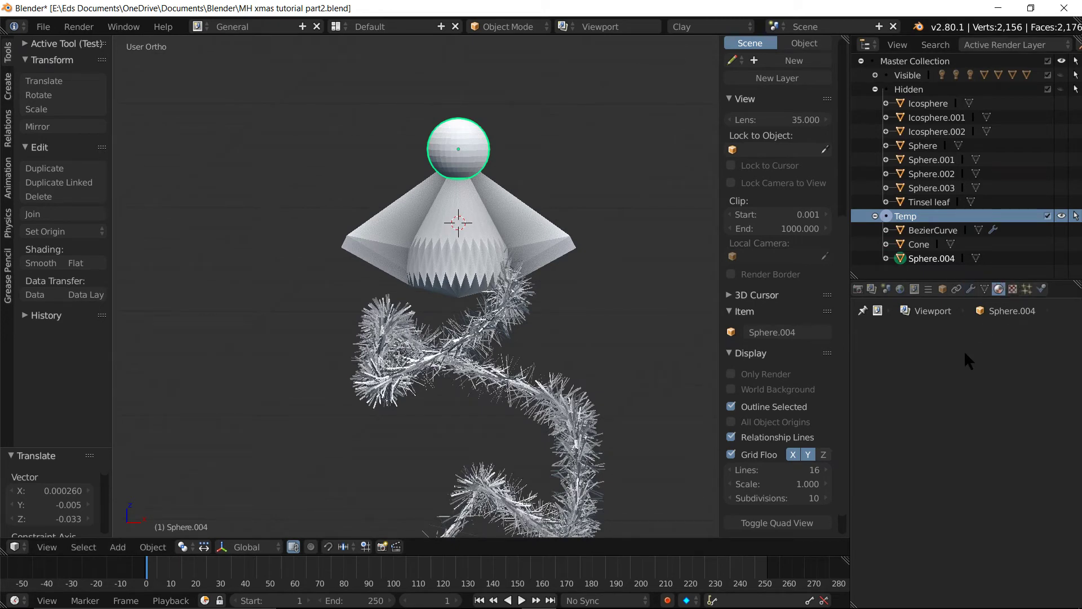
click(687, 27)
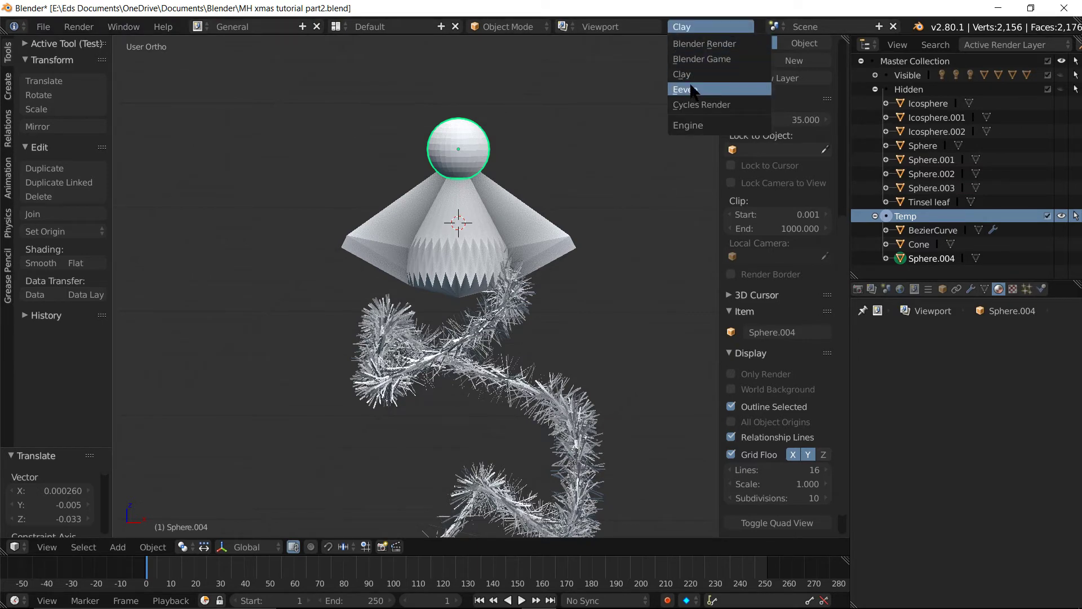
click(691, 90)
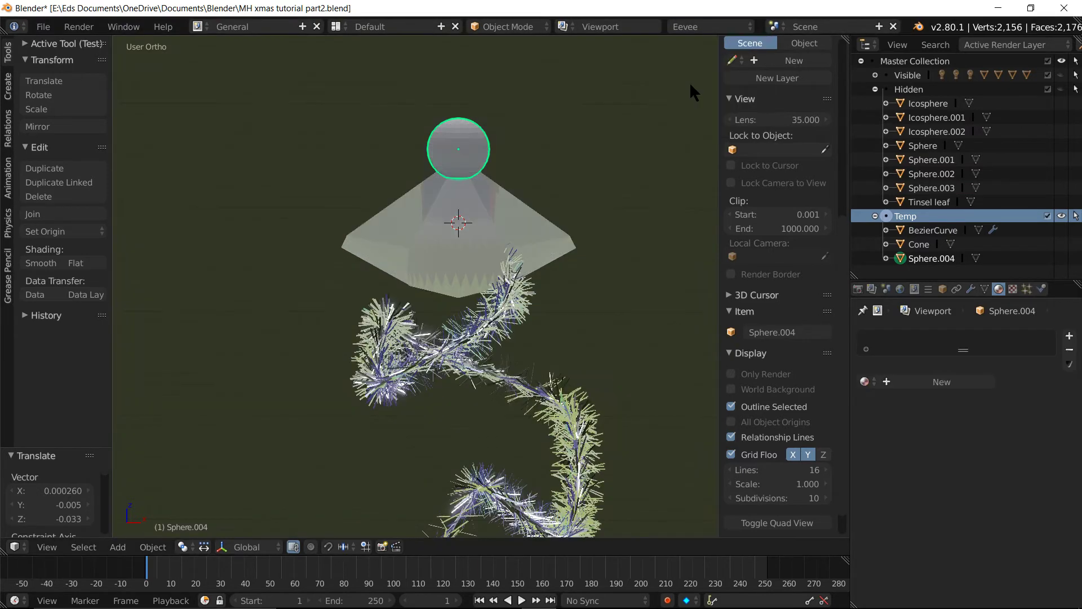
Give the sphere a new material with a Glass BSDF surface
click(926, 384)
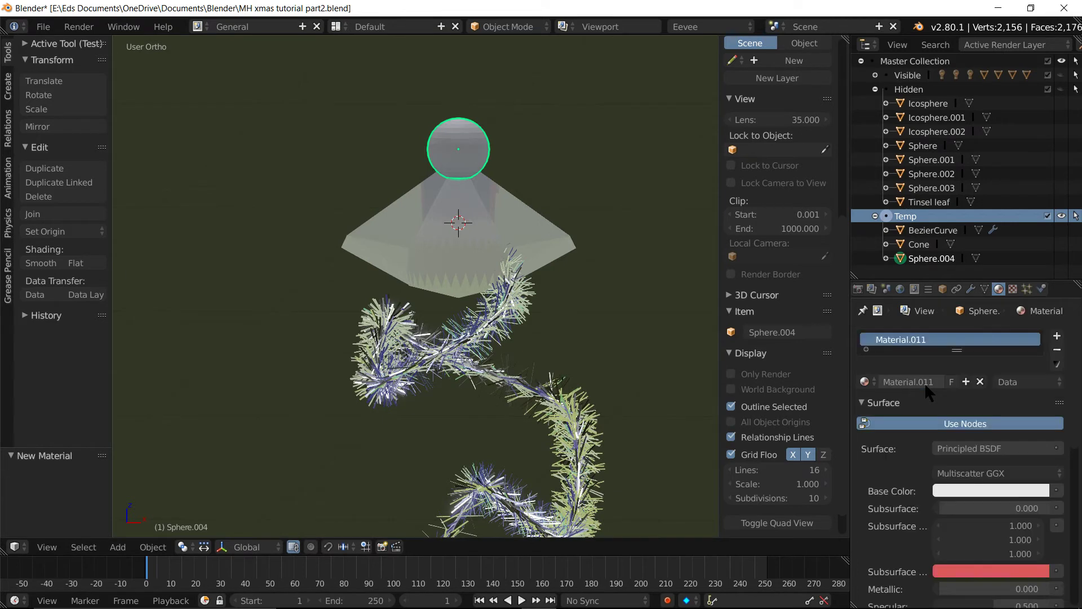
click(975, 449)
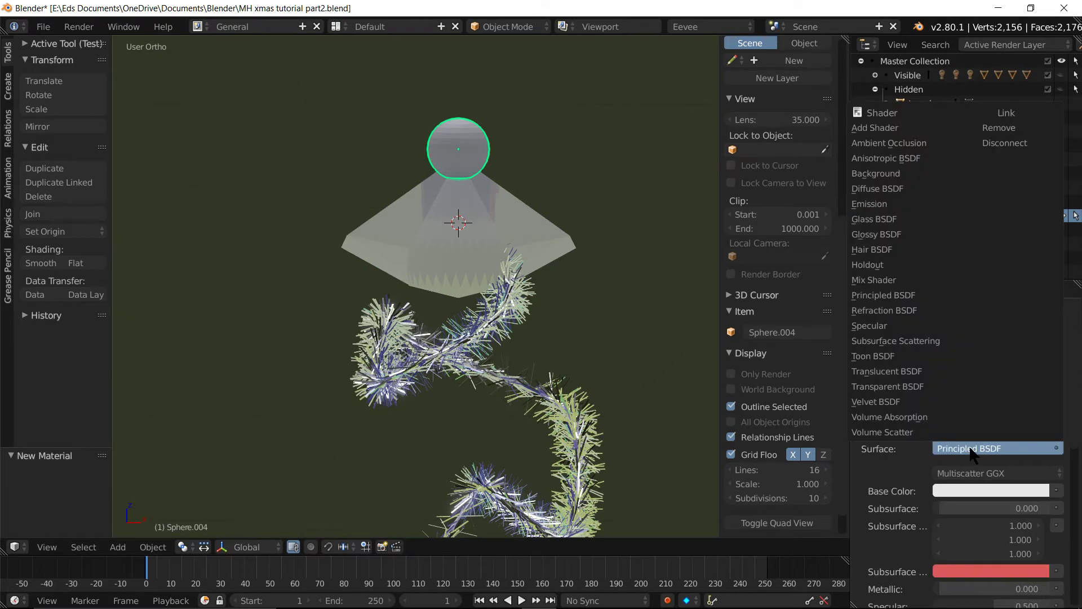
click(875, 220)
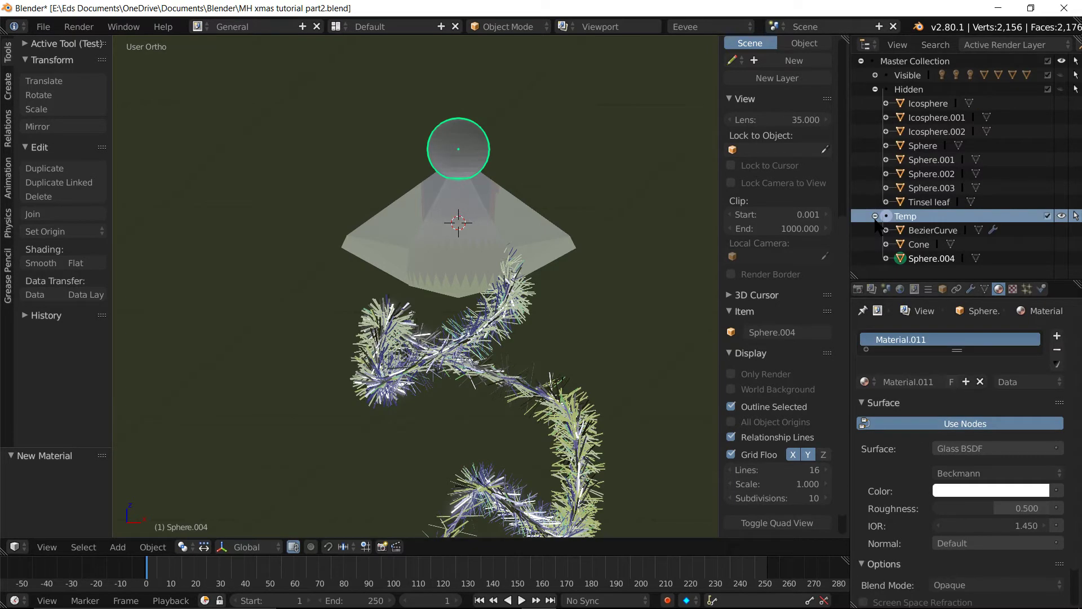
click(434, 221)
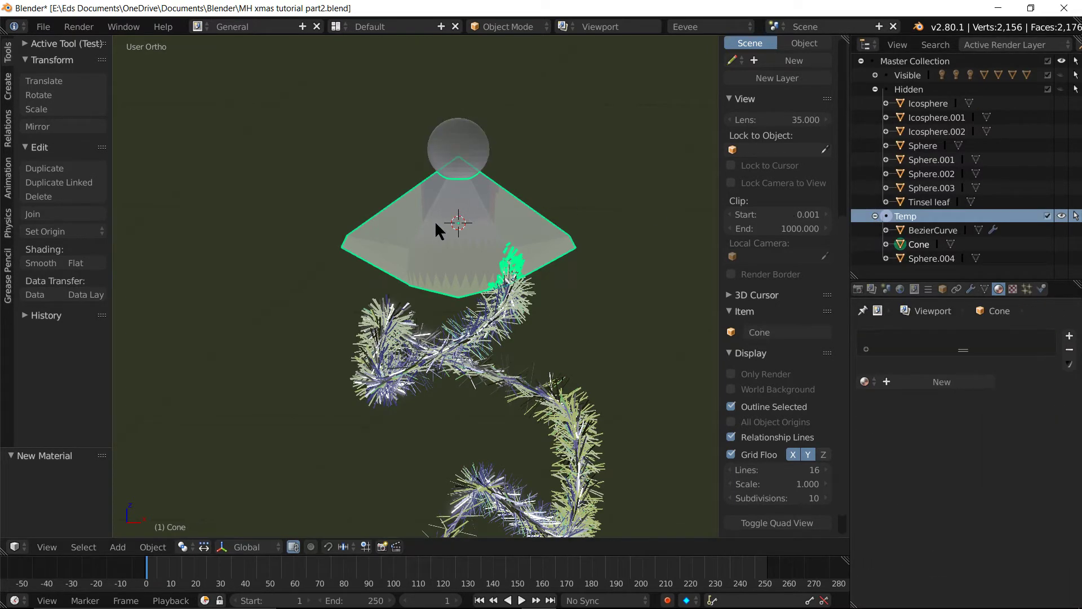
Assign the cone a new Glass BSDF material, type 'Havent been ta', and preview Rendered shading
click(914, 383)
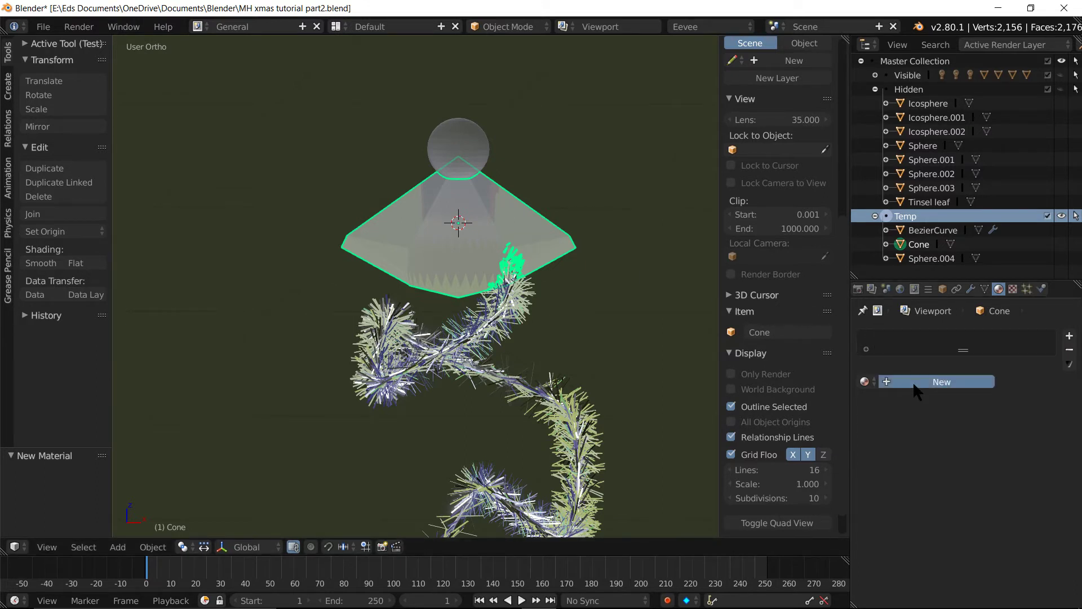
click(865, 382)
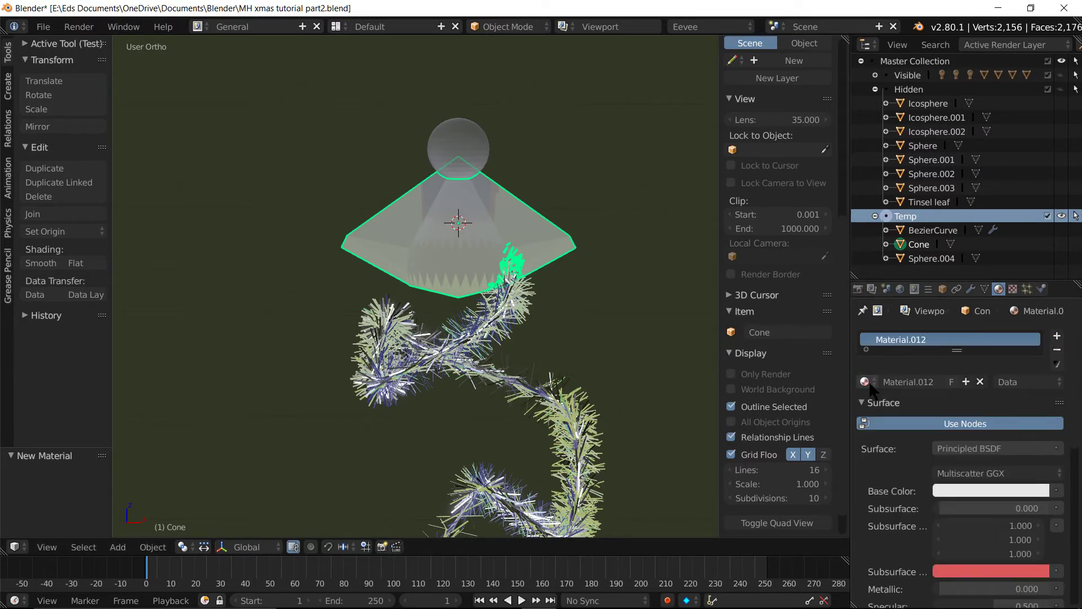
click(972, 449)
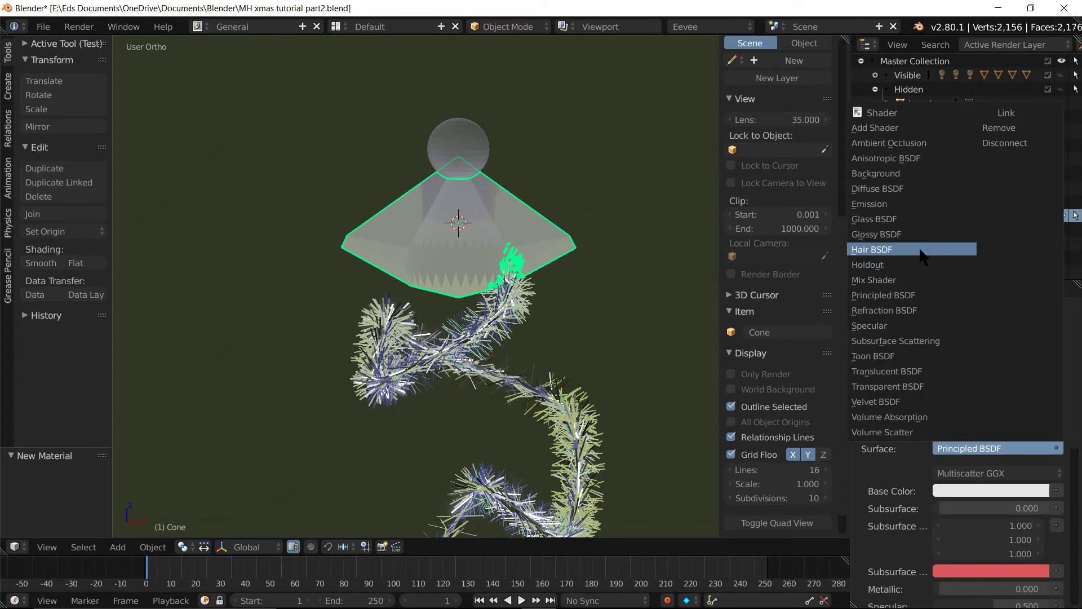
click(889, 220)
scroll(492, 241, down, 2)
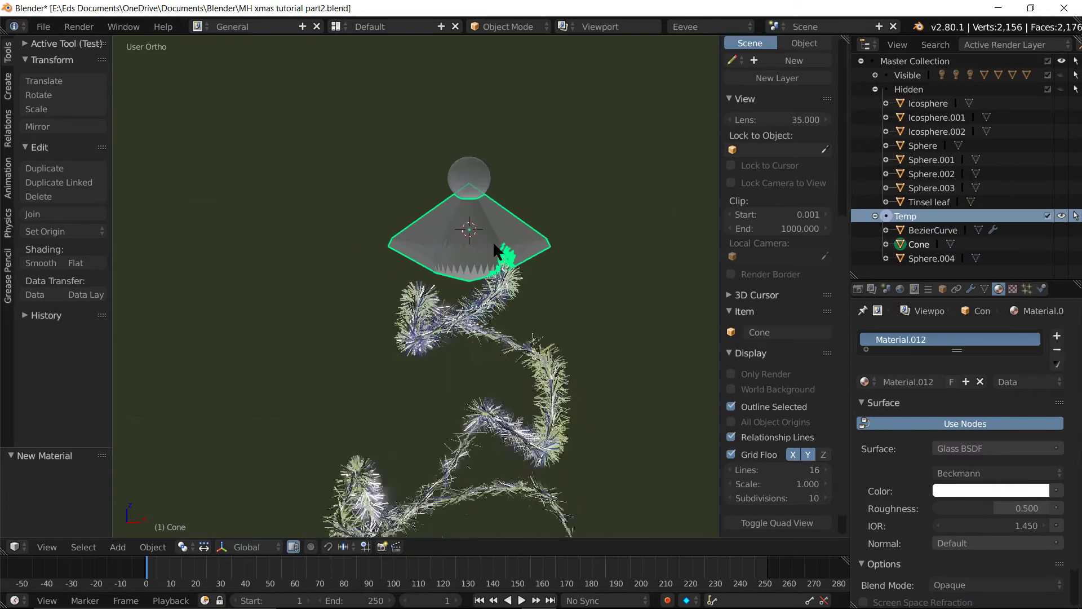
scroll(492, 241, down, 1)
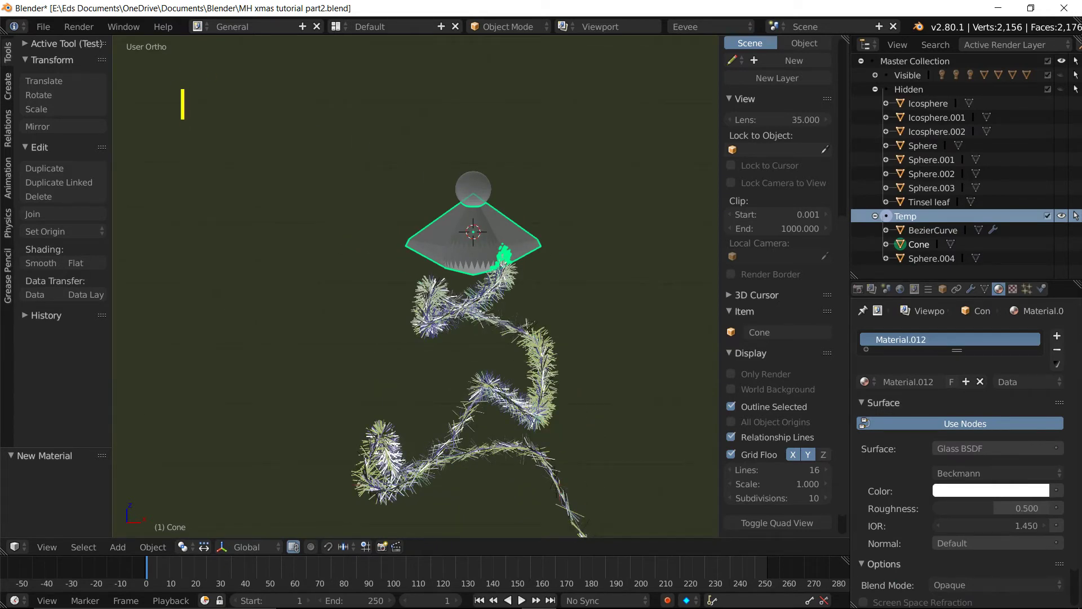
text(Havent been ta)
key(shift+z)
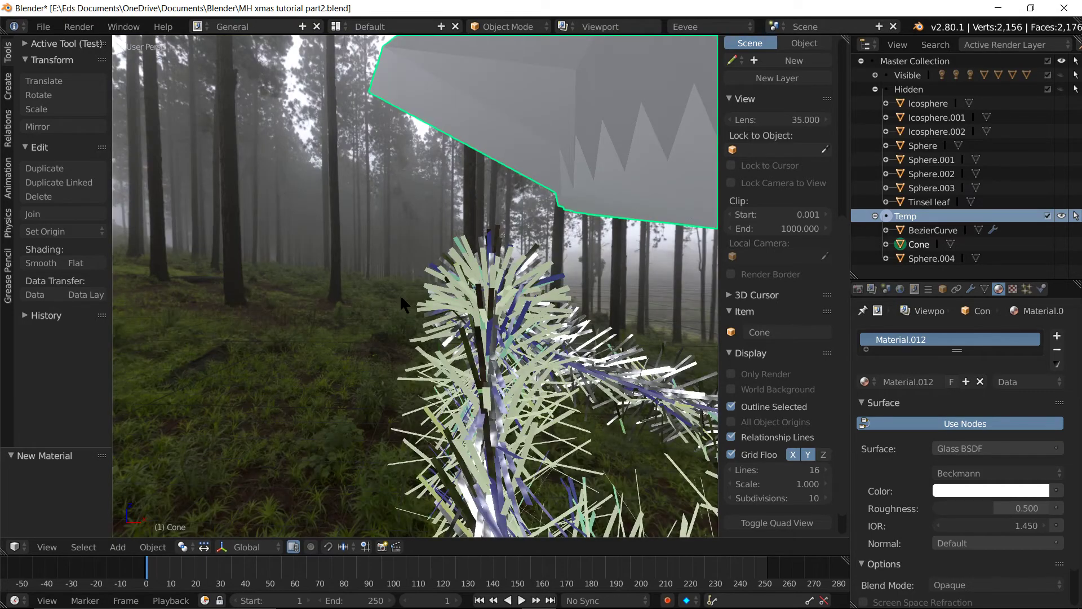
Set the cone's glass Roughness to 0.000 and its Blend Mode to Additive
scroll(397, 305, down, 3)
middle_drag(393, 309, 471, 309)
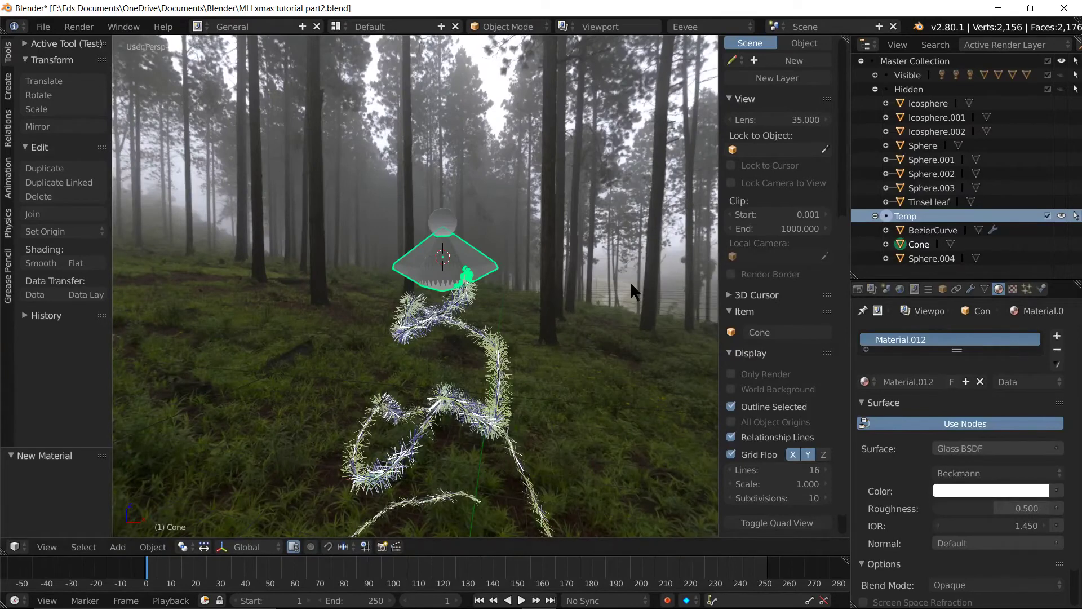
scroll(952, 469, down, 2)
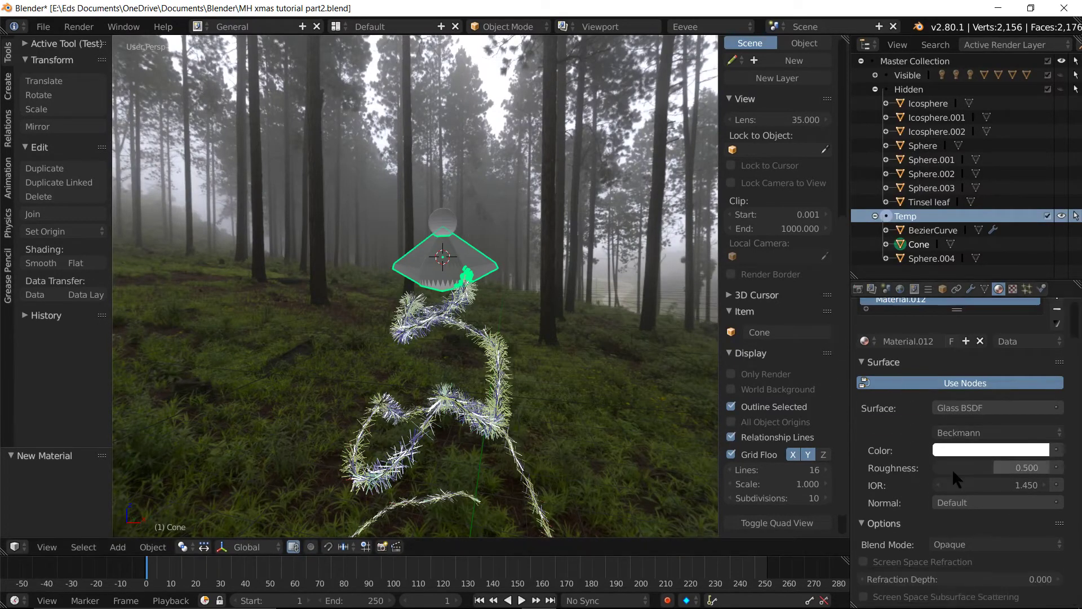
click(989, 468)
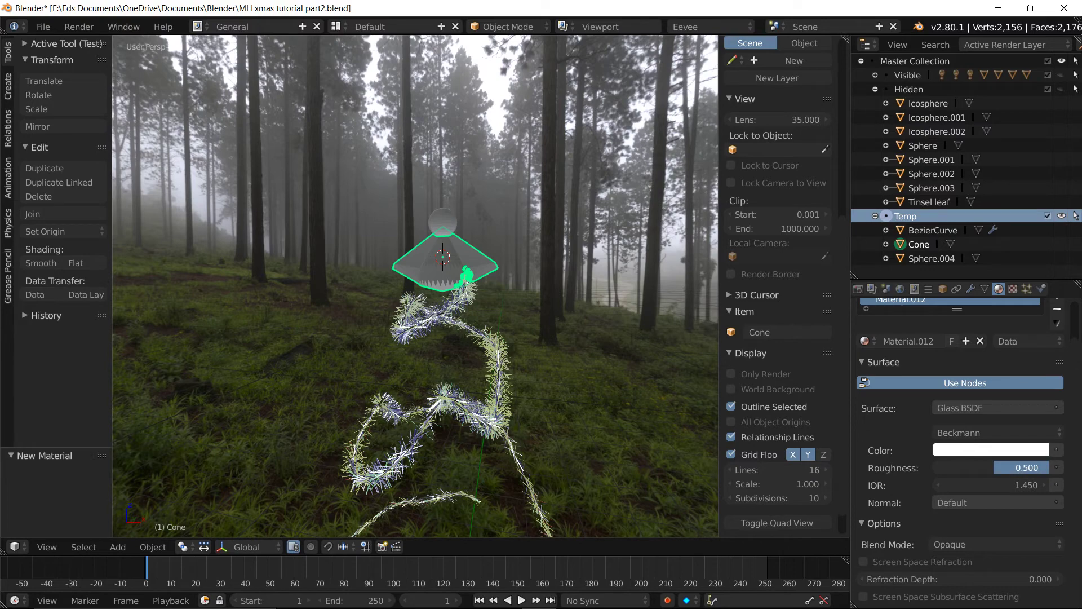
drag(989, 468, 952, 531)
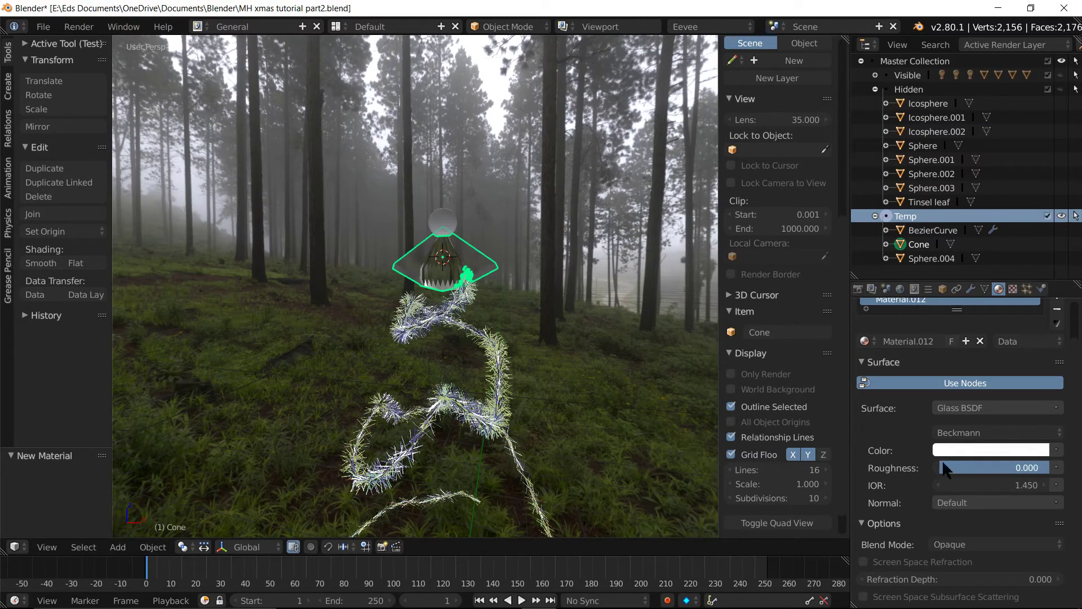
click(964, 542)
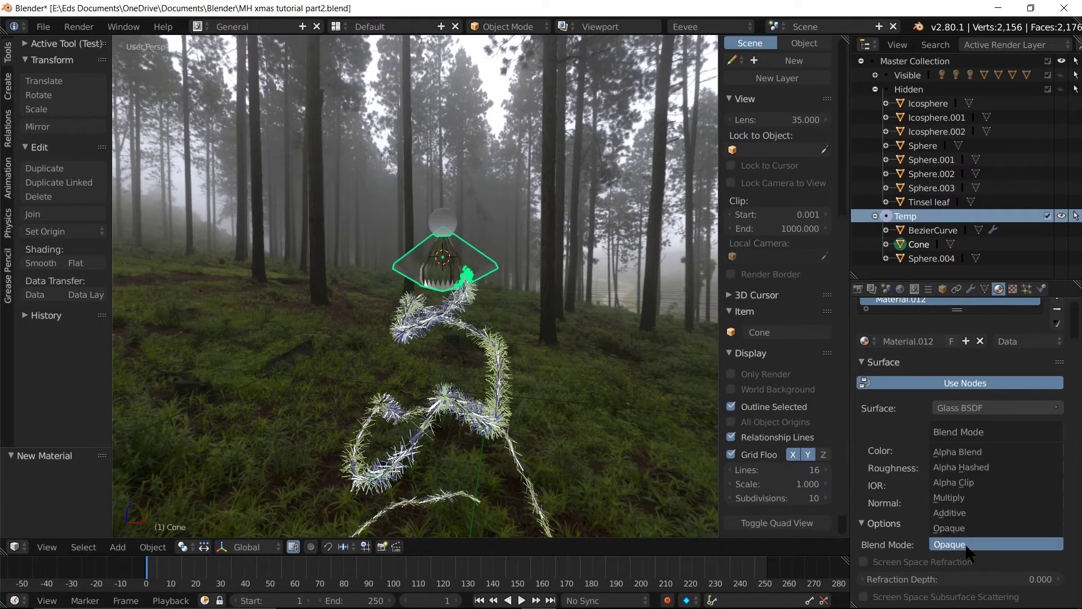
click(961, 513)
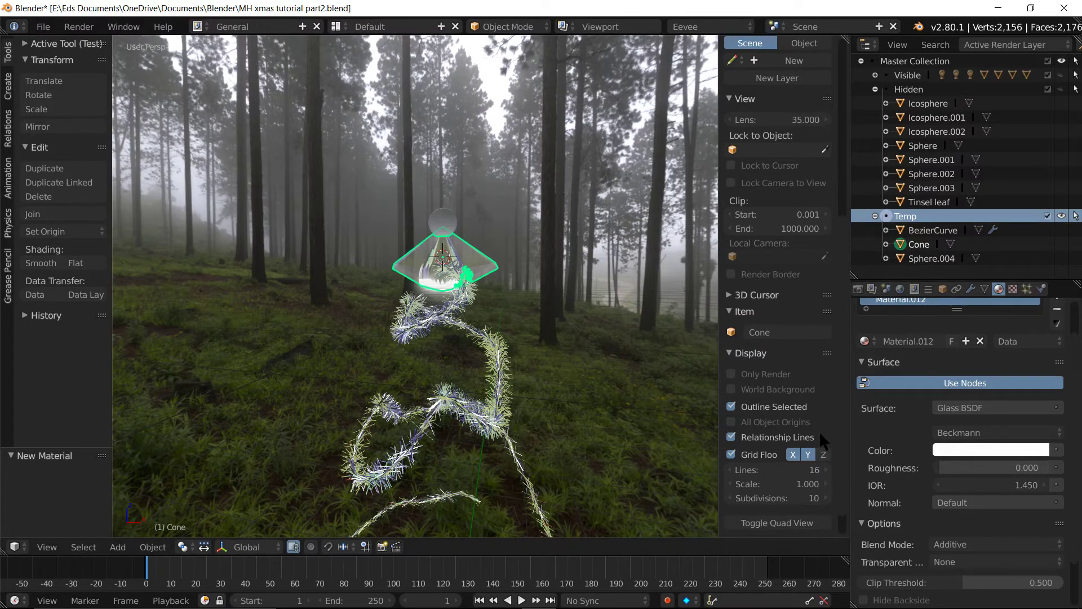
Zoom and orbit to look down on the see-through cone and tinsel
scroll(421, 242, up, 1)
scroll(420, 242, up, 5)
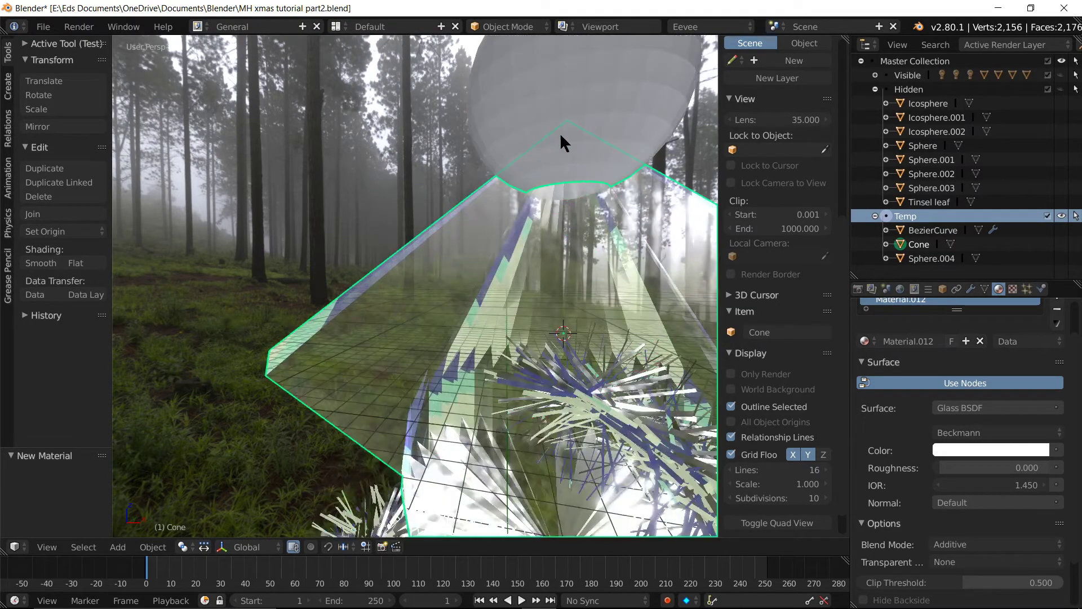
scroll(536, 212, down, 1)
scroll(437, 280, down, 3)
scroll(437, 281, down, 2)
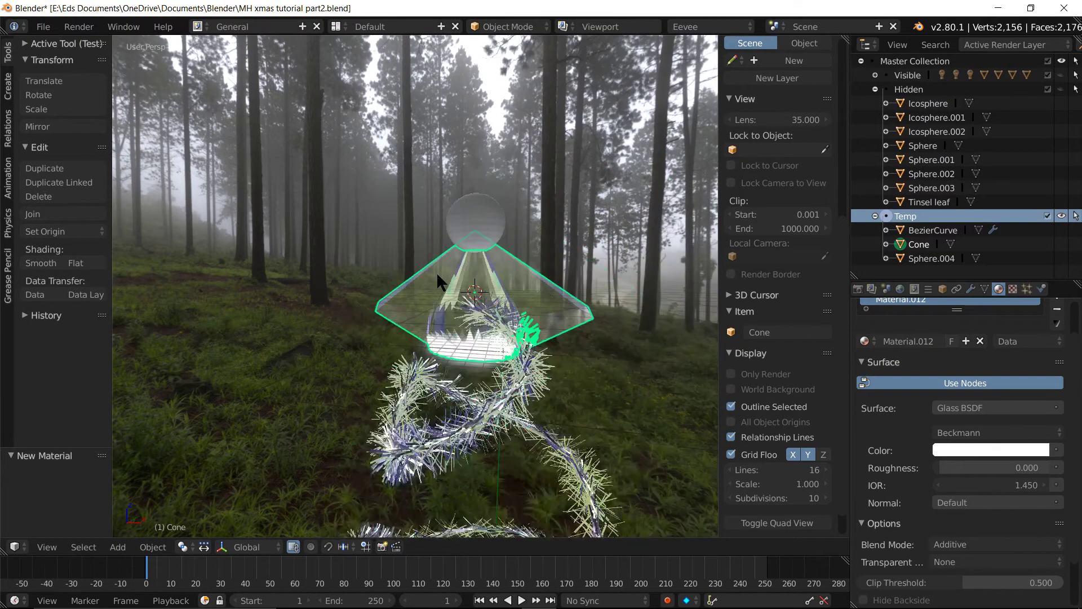
scroll(529, 330, down, 1)
middle_drag(526, 321, 494, 346)
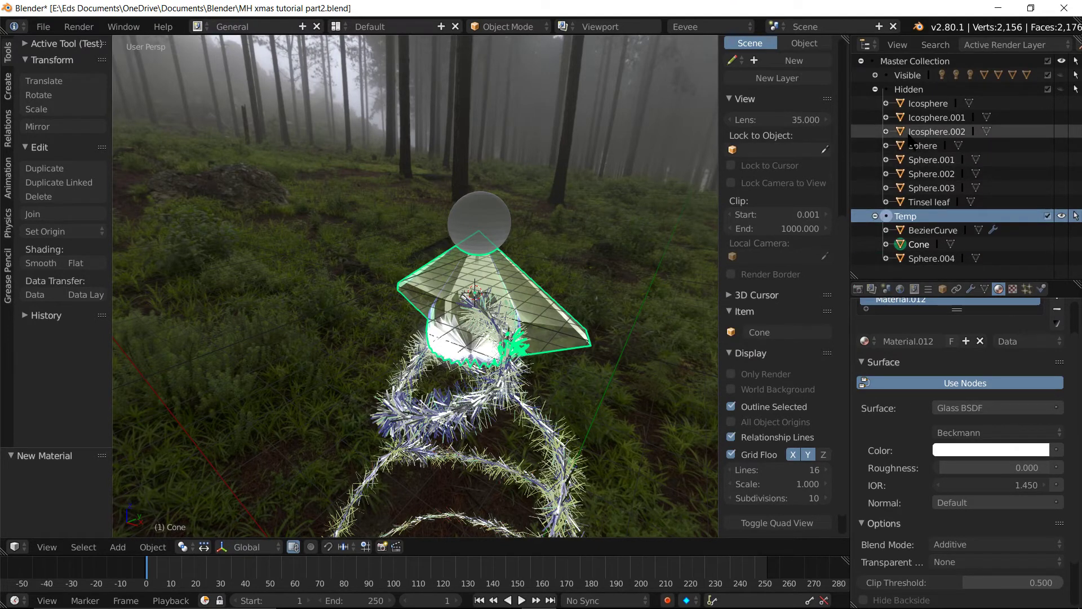
Rename Sphere.004 to Head and the Cone to Boddy in the Outliner
click(925, 149)
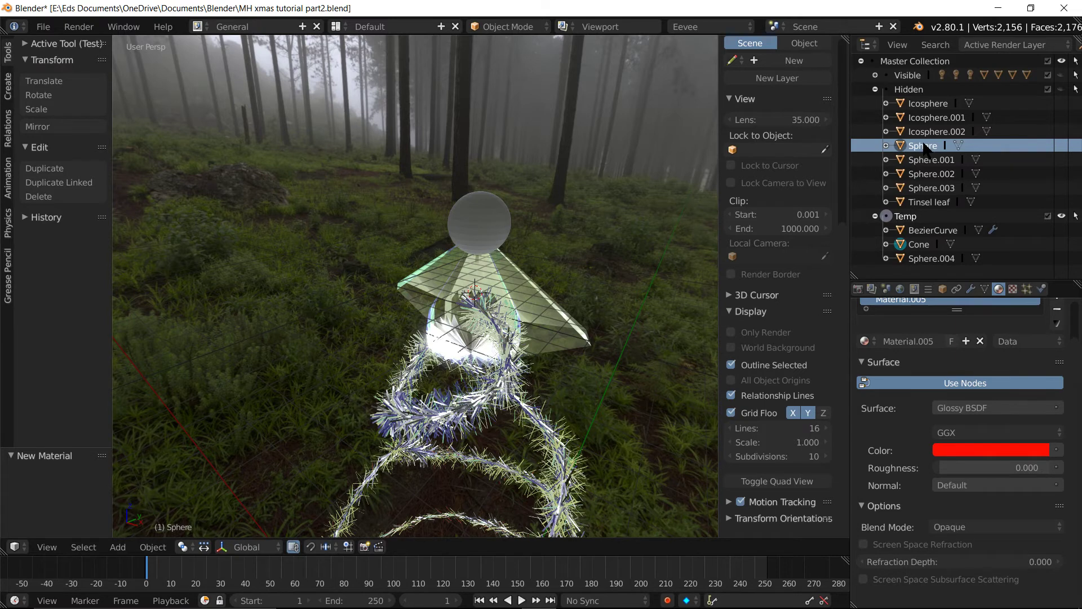
click(927, 258)
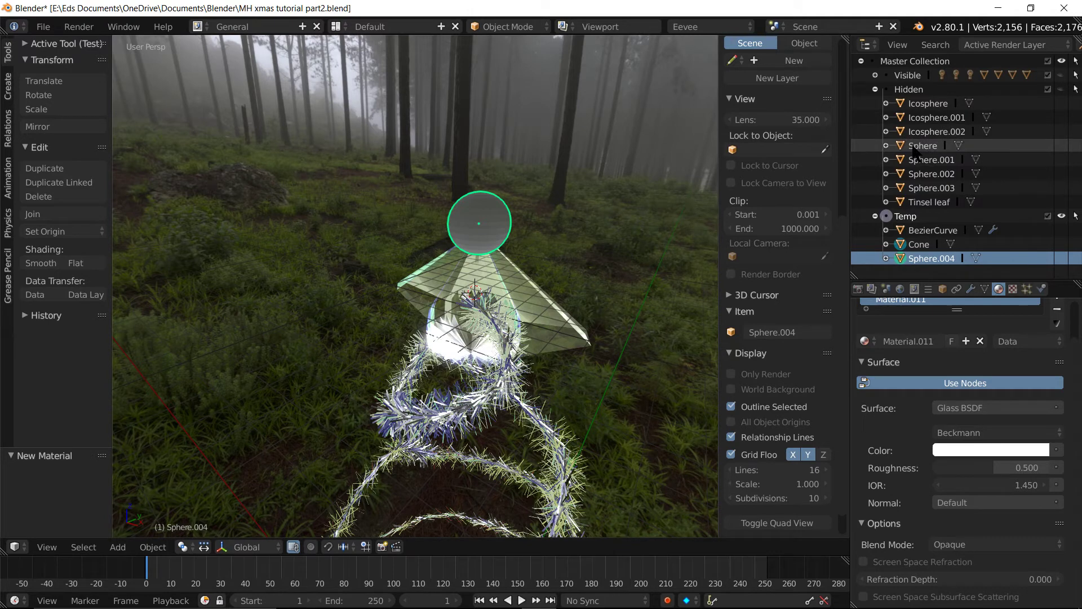
double_click(930, 260)
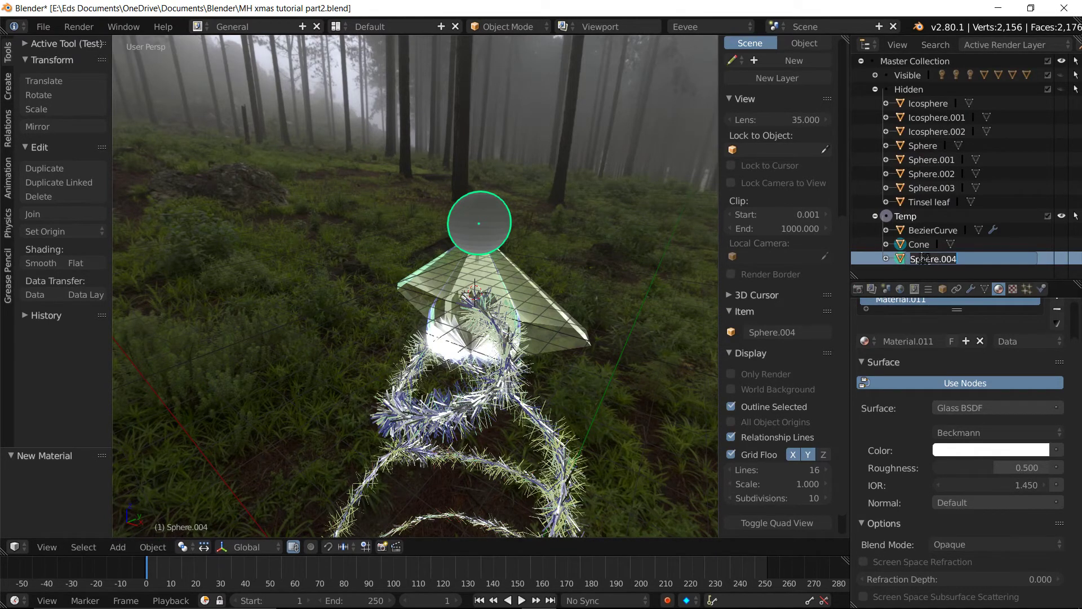
text(Head)
key(Return)
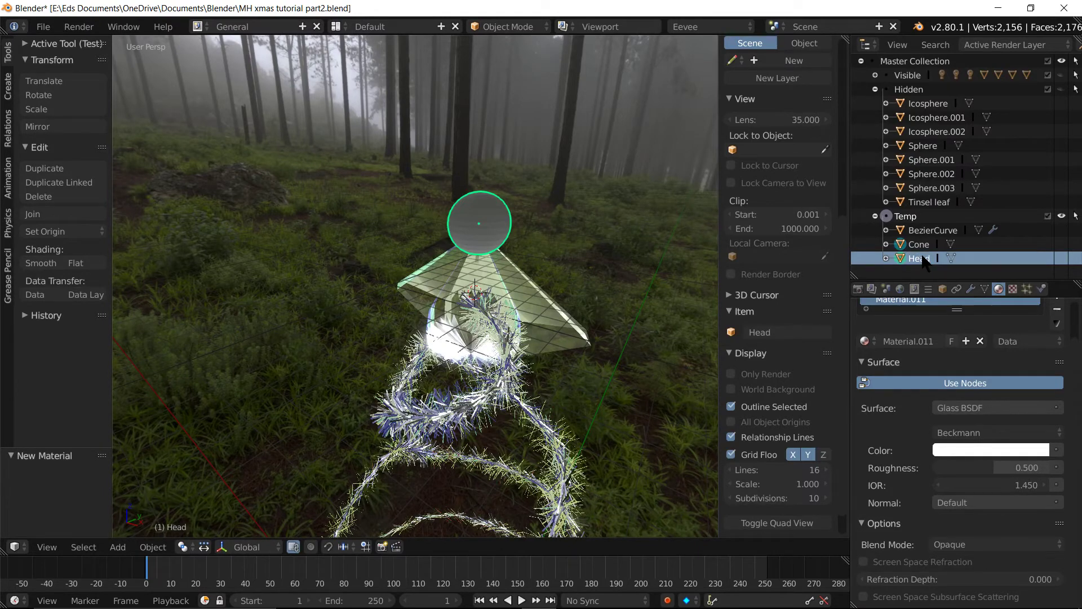
double_click(918, 245)
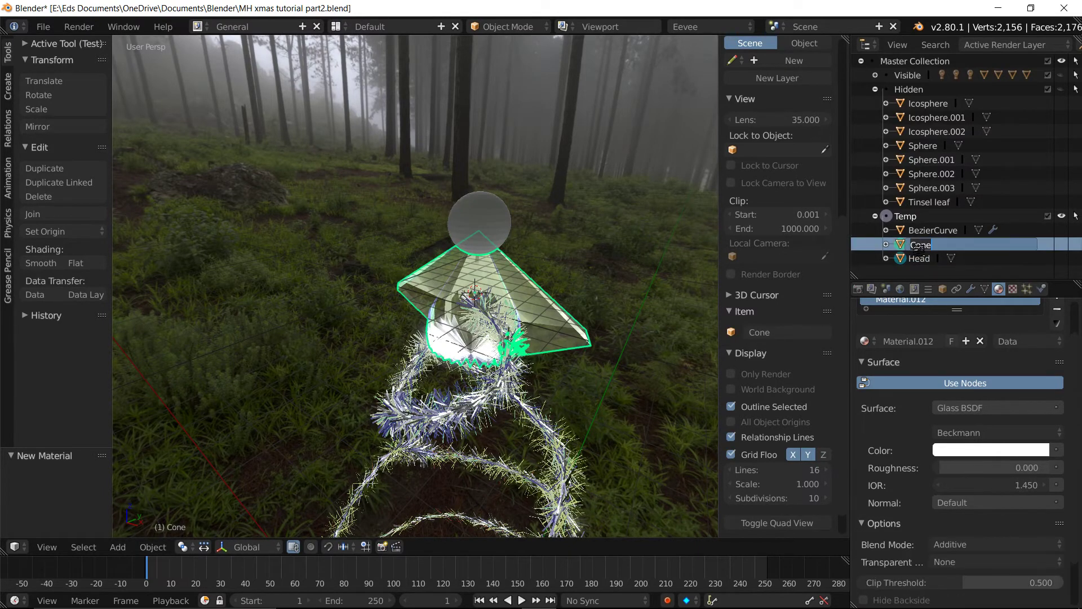
text(Boddy)
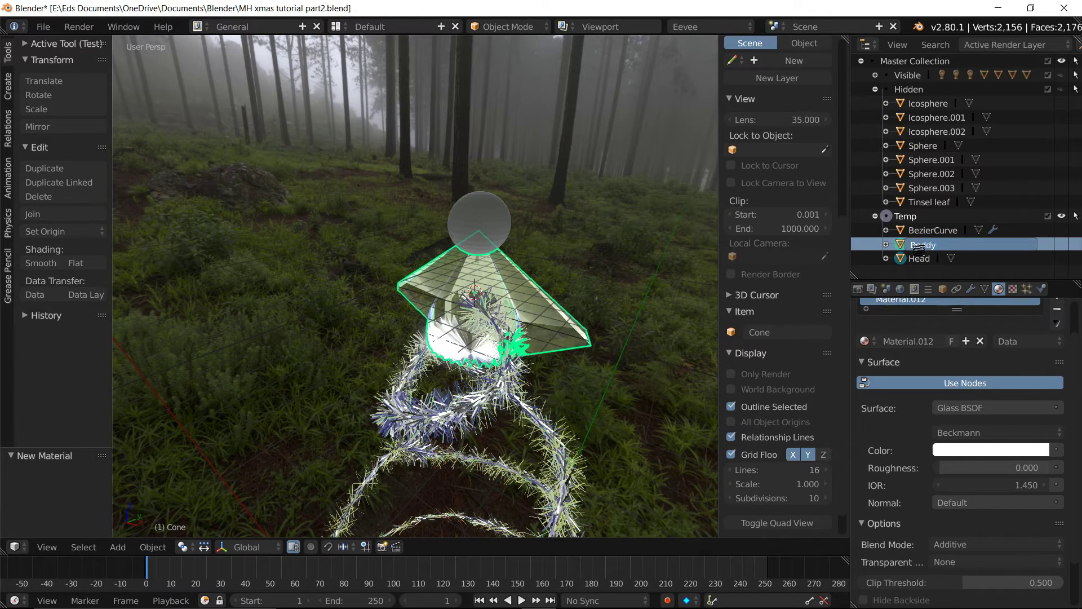
key(Return)
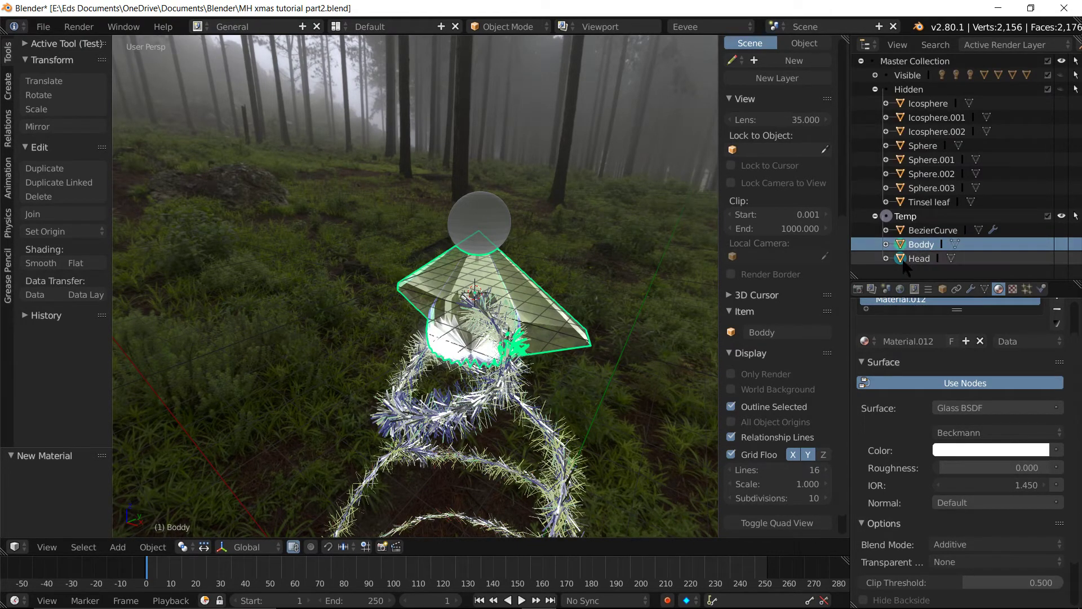
Parent Head under Boddy and expand Boddy to show its child
drag(902, 260, 904, 245)
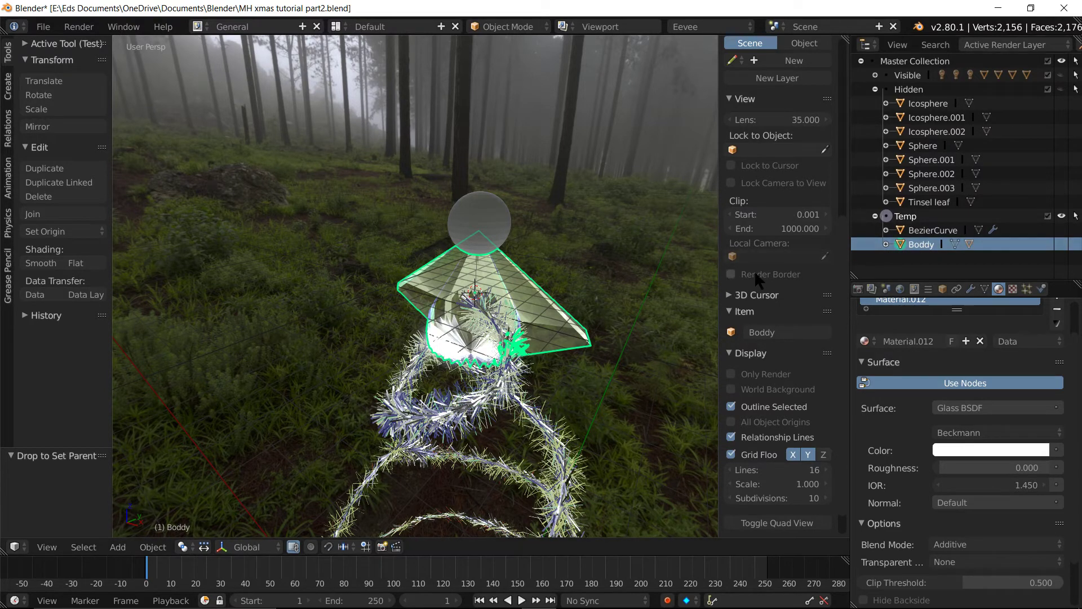
click(887, 244)
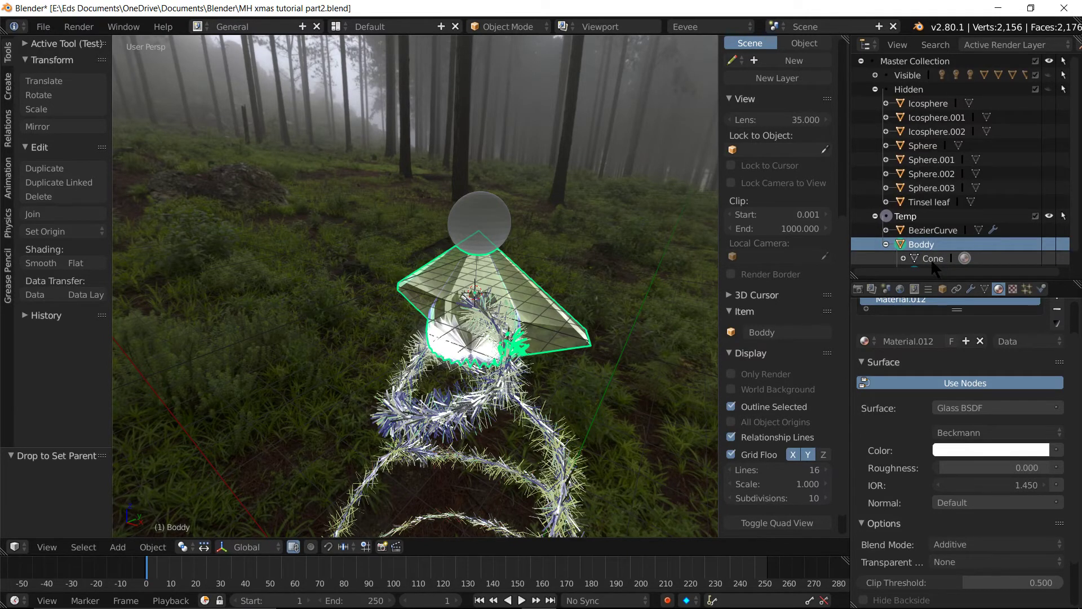
scroll(931, 264, down, 1)
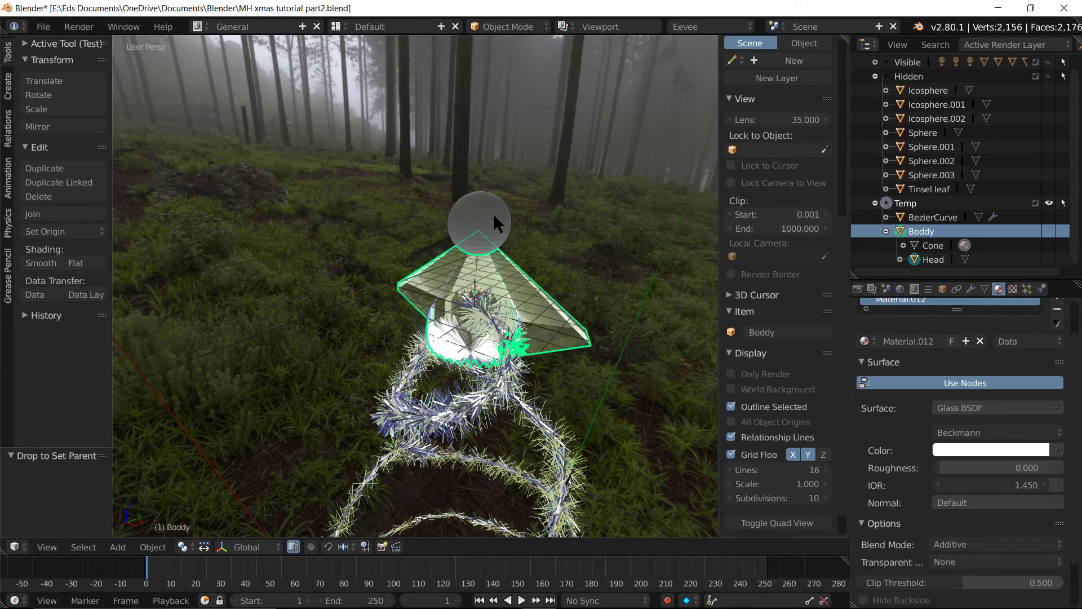
Give Head's Material.011 glass 0.000 roughness and the Additive blend mode
click(933, 259)
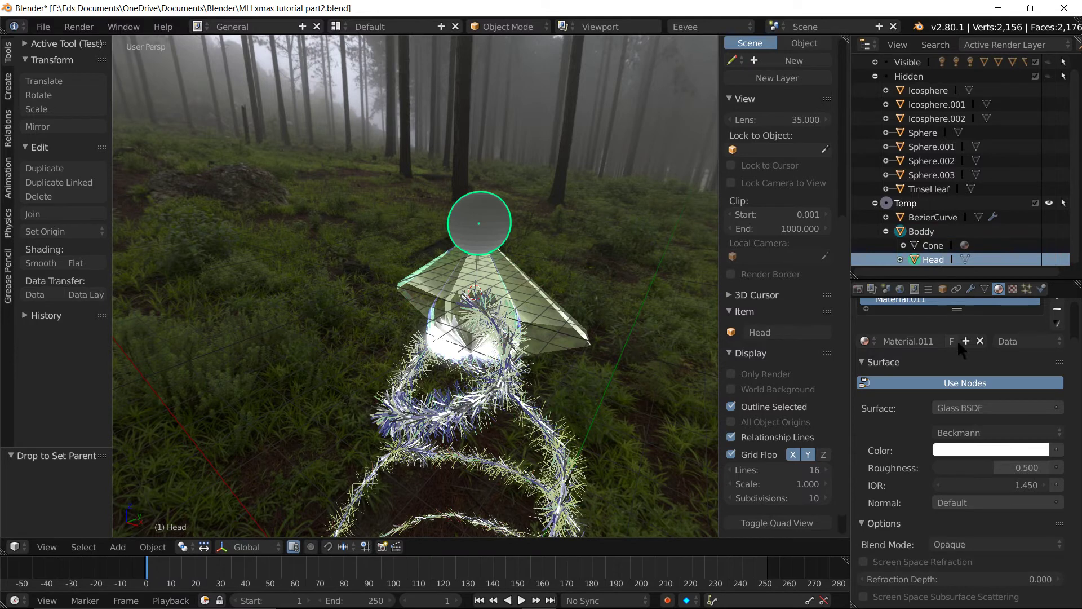
click(1029, 467)
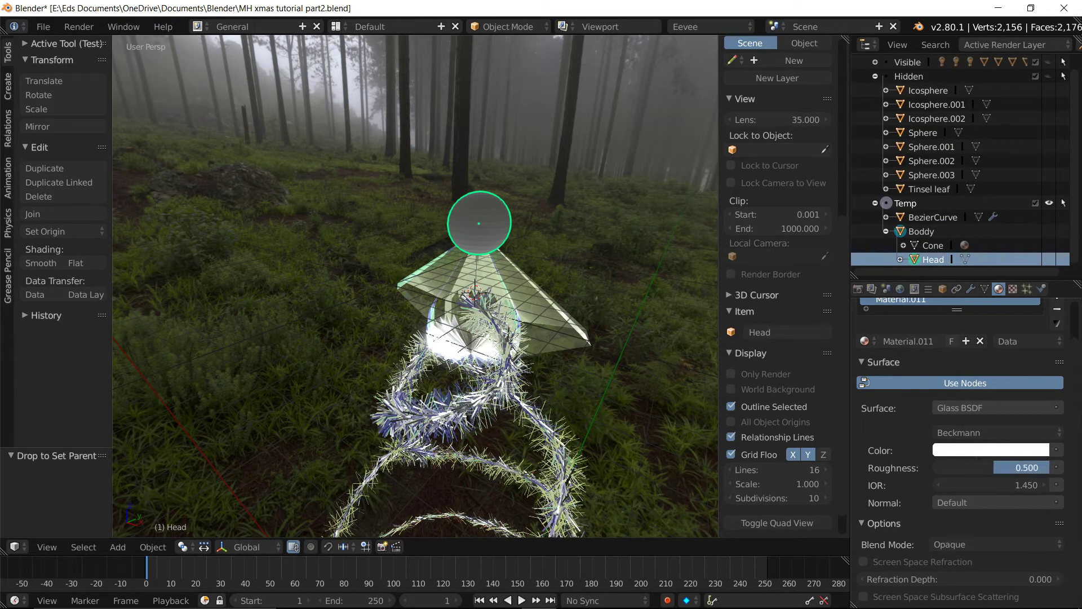
drag(1028, 468, 1025, 467)
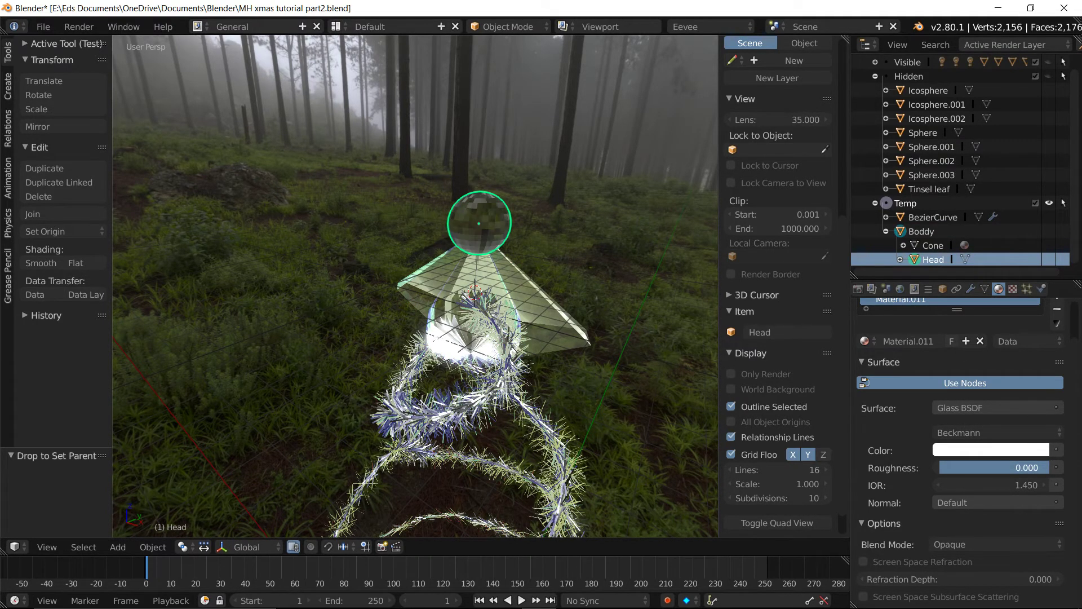
click(969, 545)
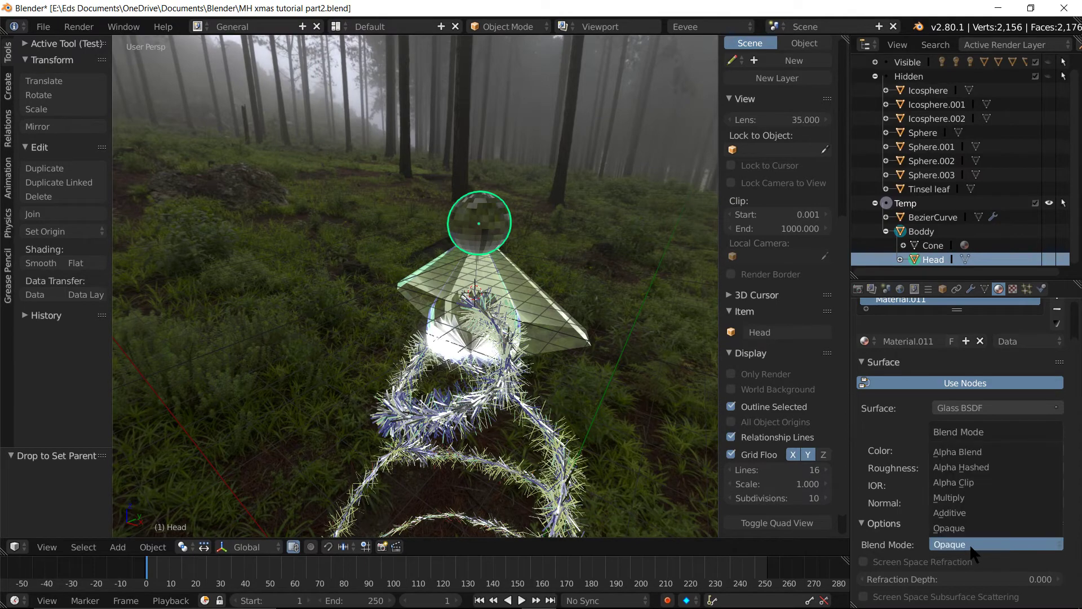
click(968, 513)
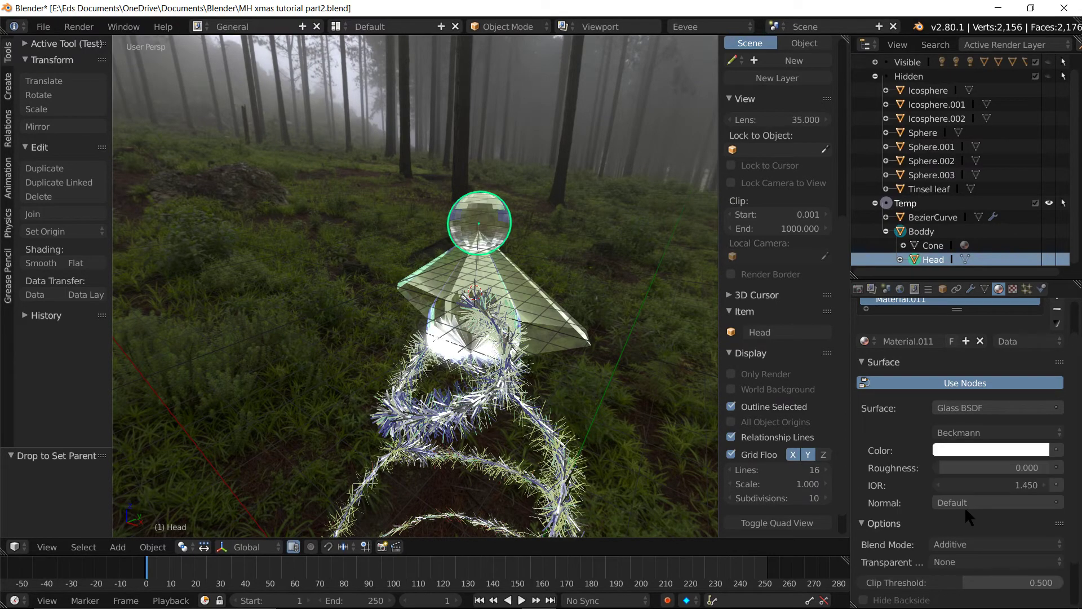
scroll(485, 338, down, 3)
Orbit around the treetop, toggle the Hidden collection's visibility on and off, and collapse it
mouse_move(489, 347)
middle_down()
mouse_move(565, 316)
mouse_move(569, 256)
middle_up()
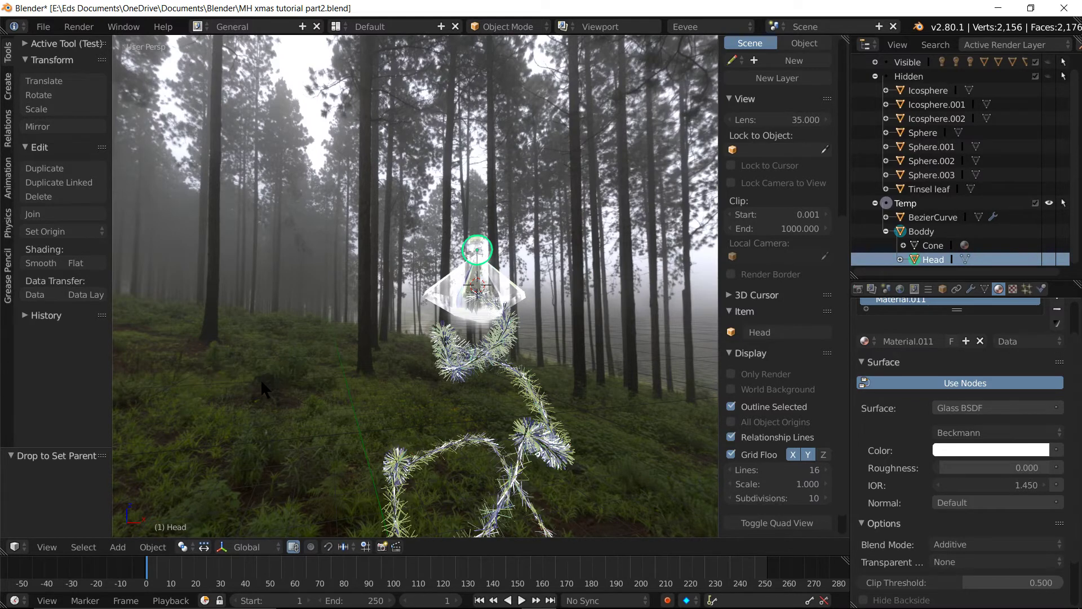
middle_drag(513, 294, 405, 180)
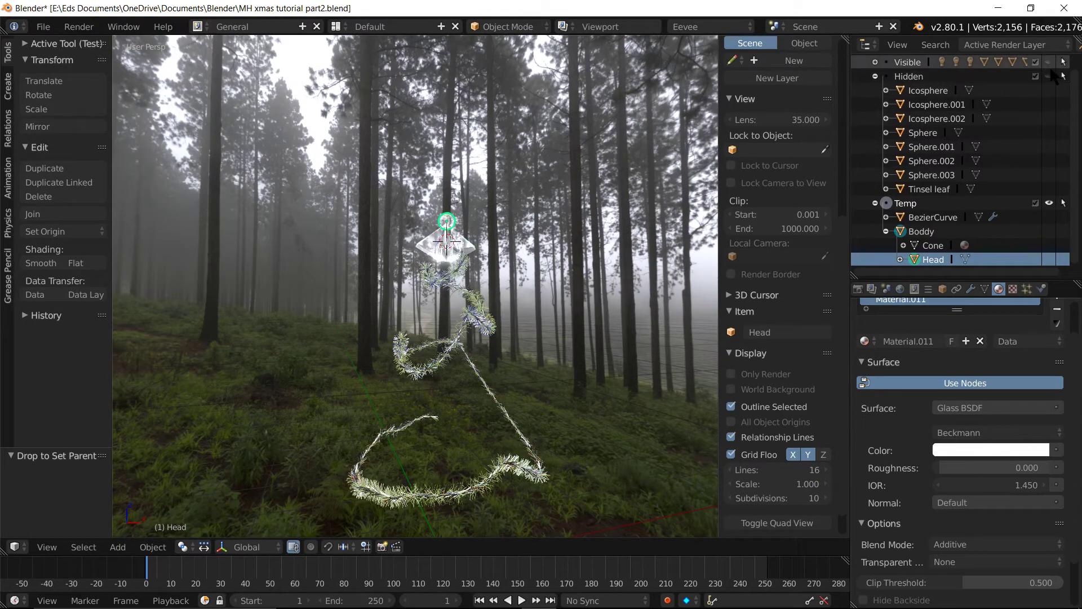
click(1049, 76)
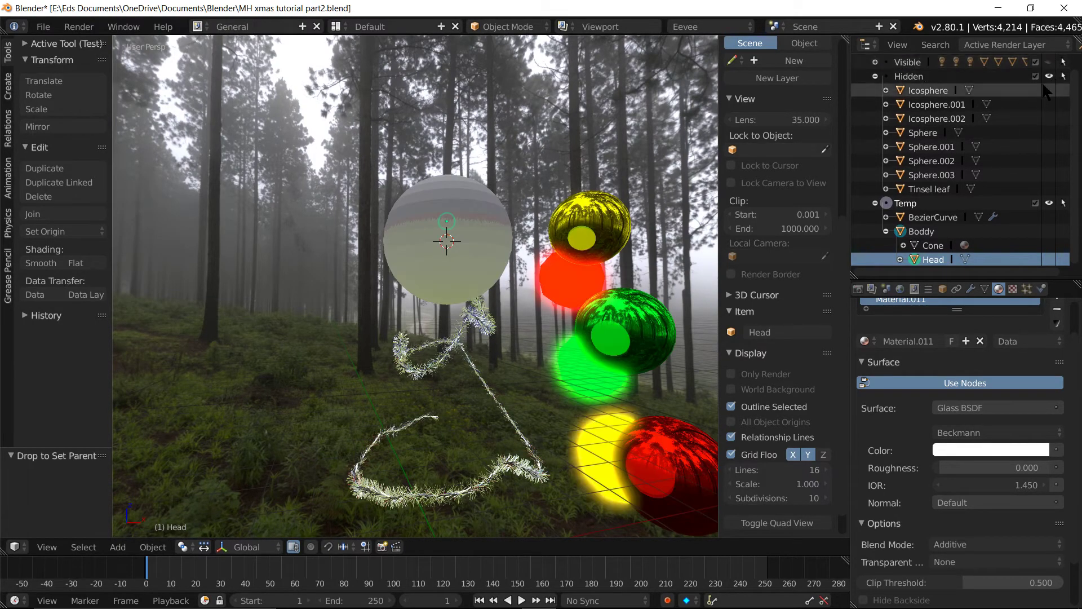
click(1050, 77)
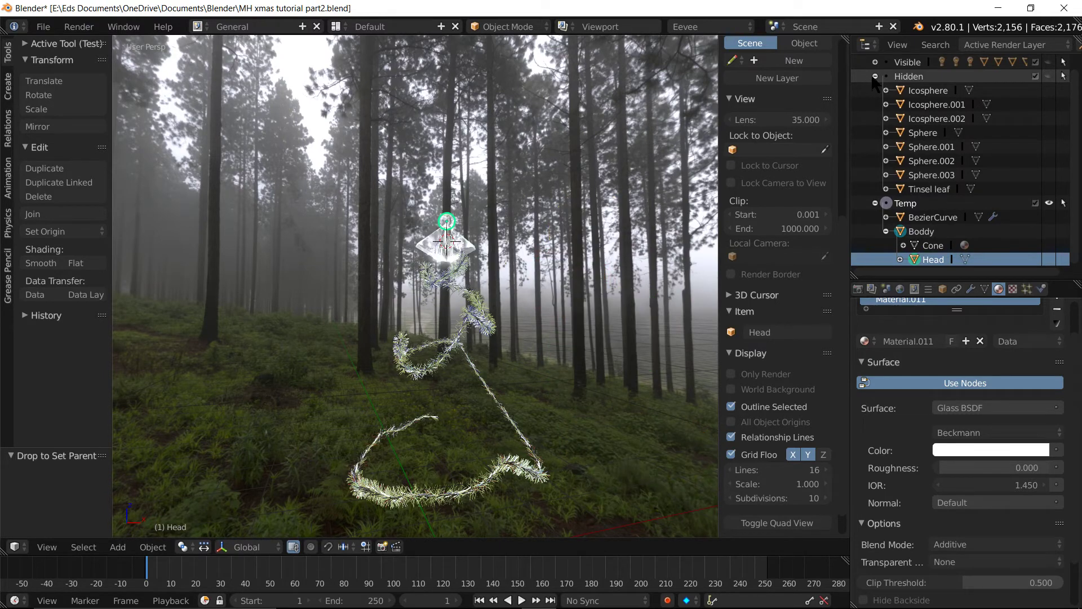
click(874, 77)
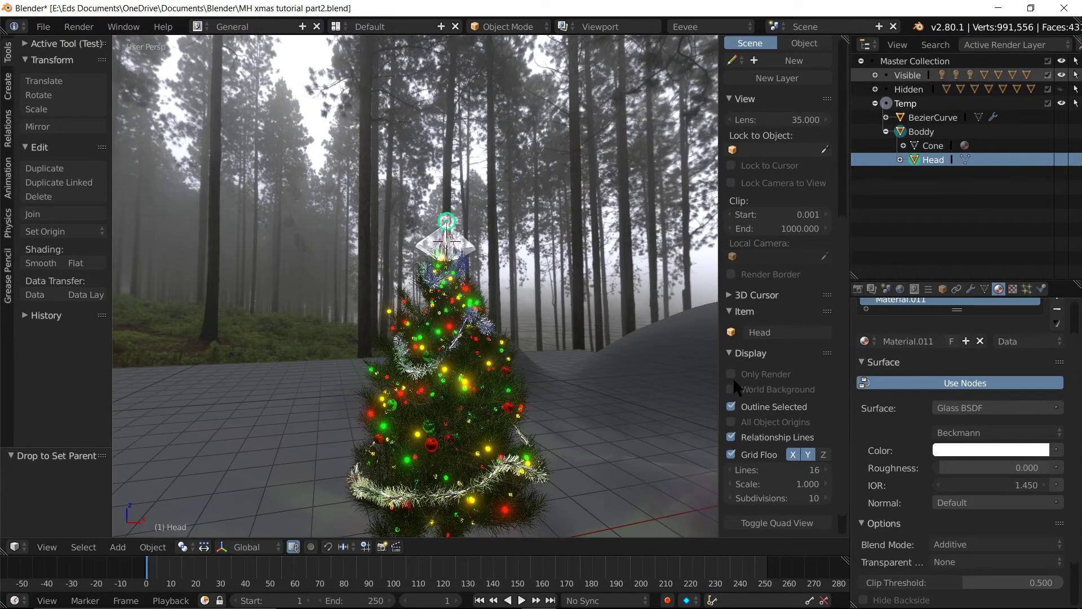
Zoom toward the tree and enable Only Render to hide grid and overlays
mouse_move(520, 283)
middle_down()
mouse_move(496, 286)
mouse_move(577, 286)
middle_up()
mouse_move(544, 242)
middle_down()
mouse_move(542, 232)
mouse_move(479, 256)
mouse_move(516, 299)
mouse_move(421, 277)
mouse_move(242, 293)
mouse_move(272, 304)
middle_up()
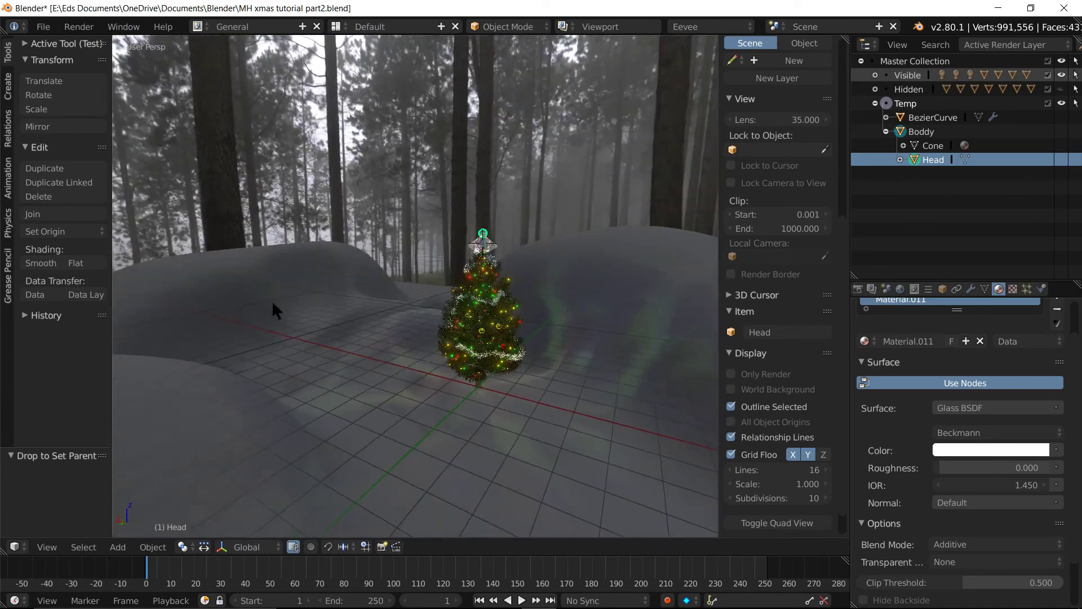
scroll(397, 358, up, 2)
scroll(398, 358, up, 2)
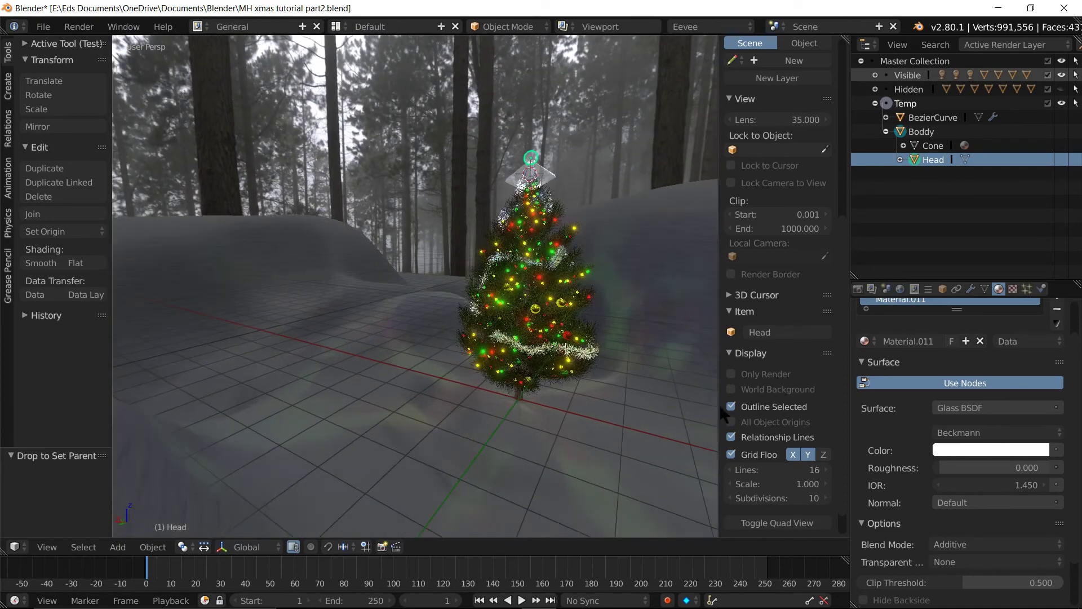
click(743, 371)
scroll(525, 327, up, 2)
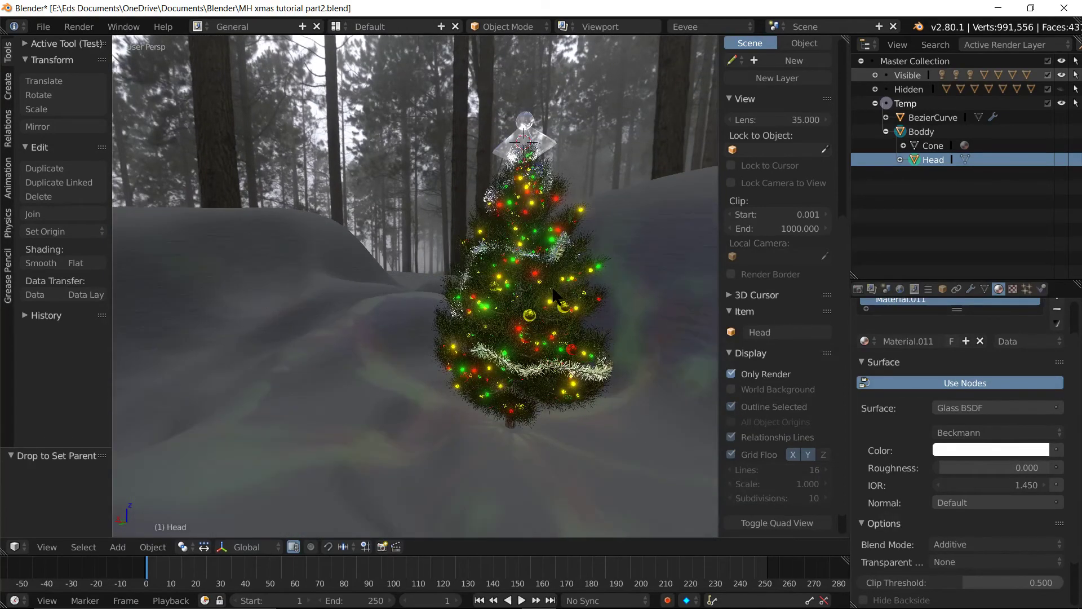
scroll(524, 327, up, 1)
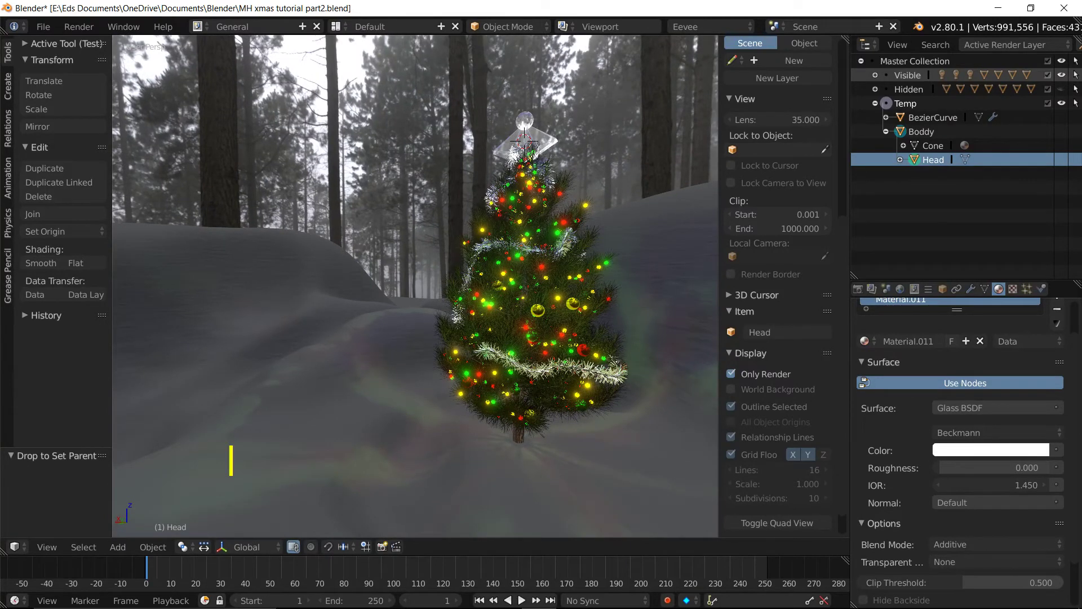
text(ok )
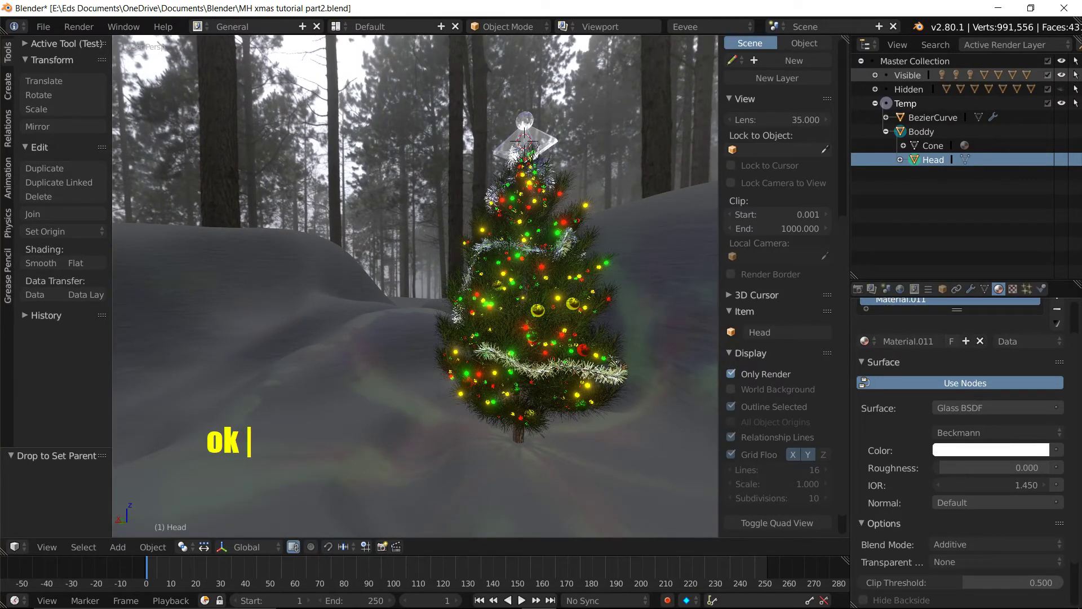
text(.. or the)
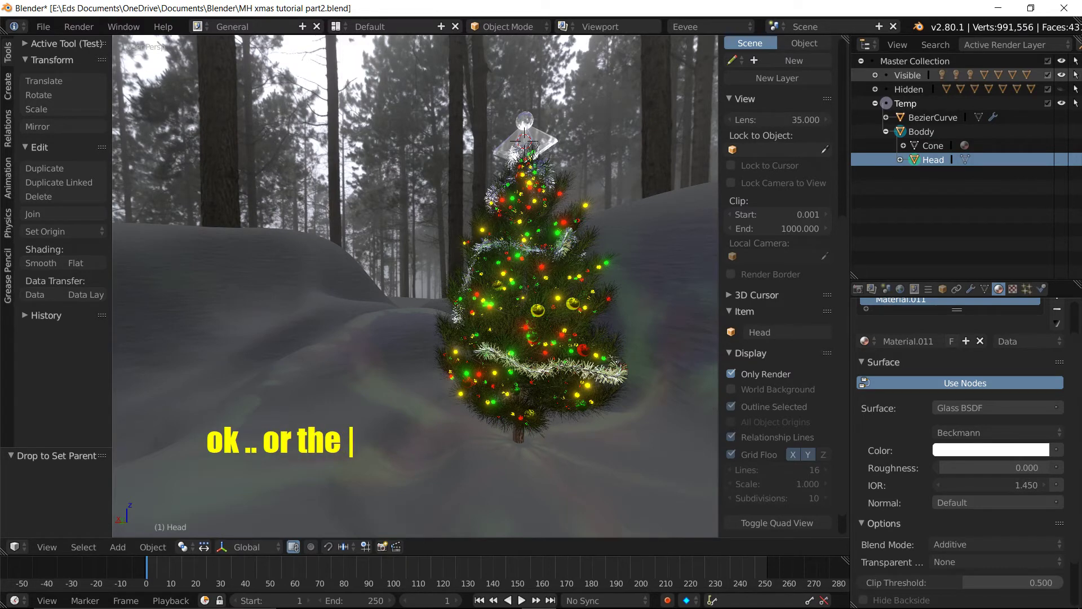
key(BackSpace)
key(BackSpace)
key(BackSpace)
key(BackSpace)
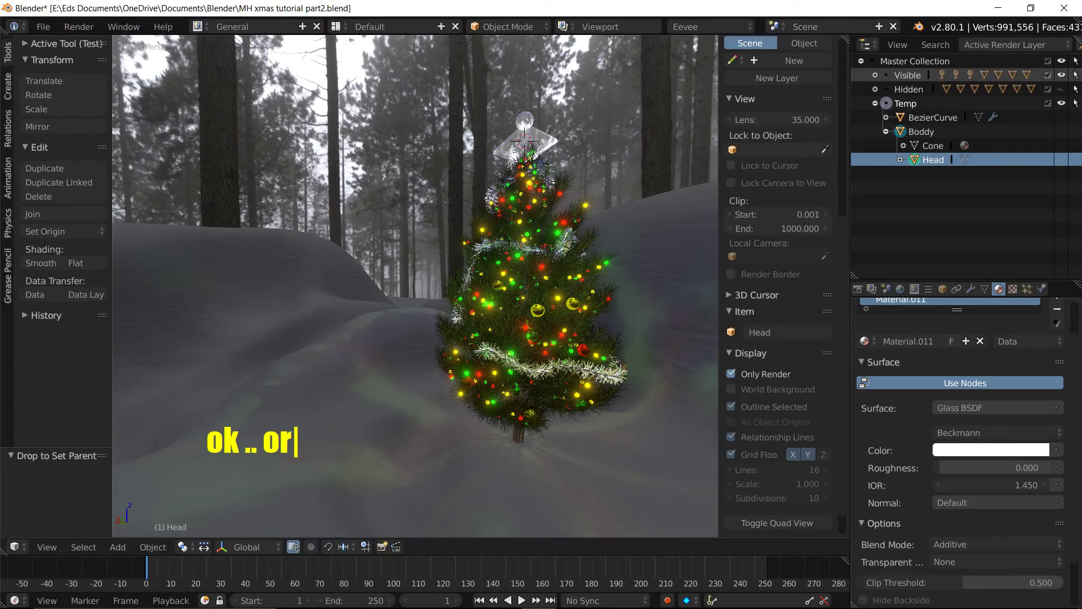
key(BackSpace)
key(BackSpace)
text(FF)
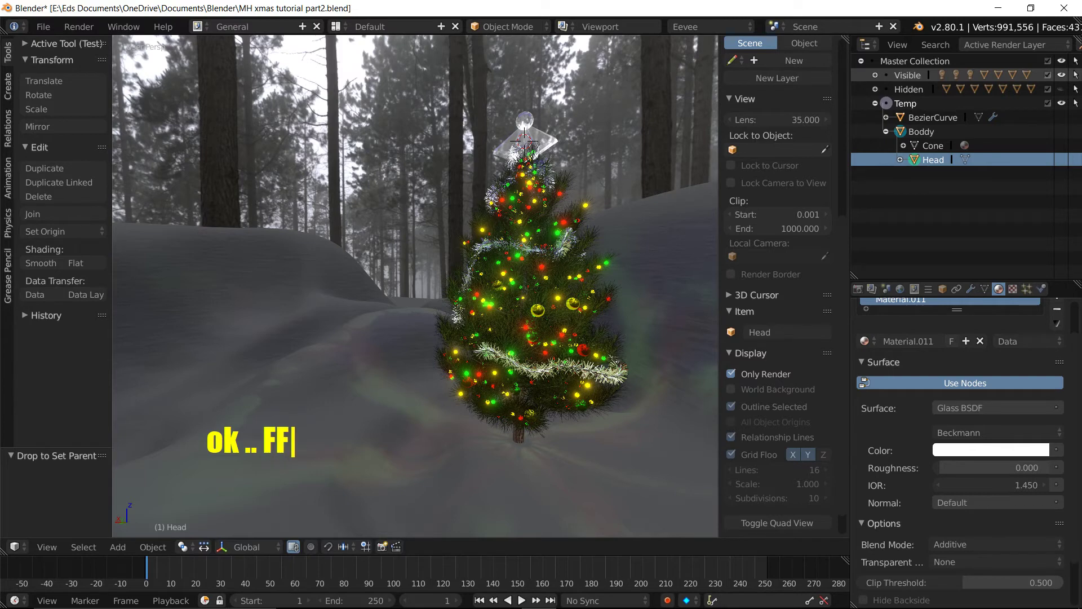
text(FFor the )
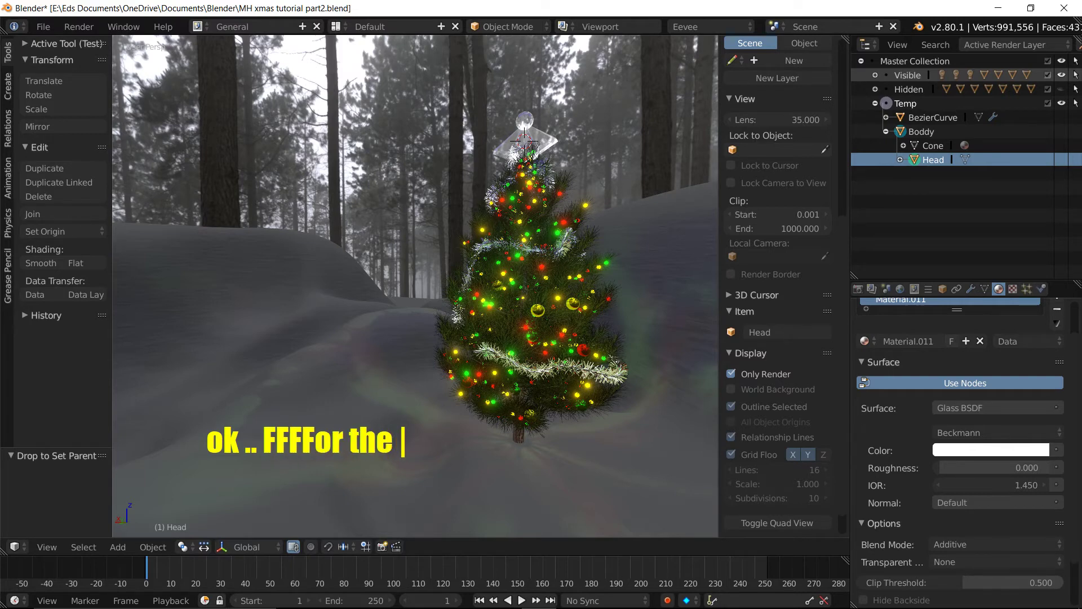
text(grand fina)
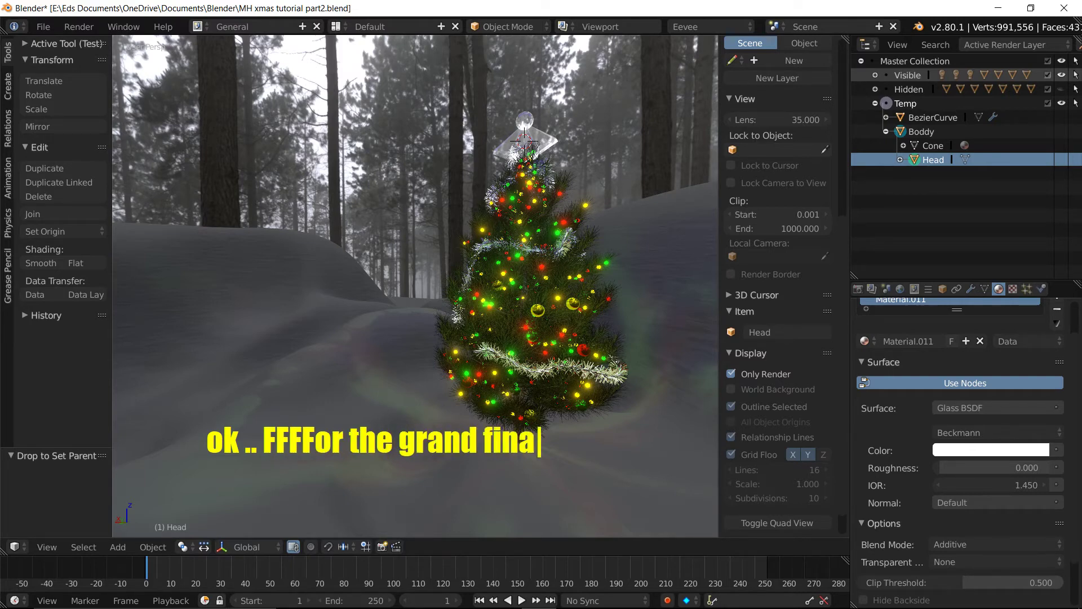
text(le!!!)
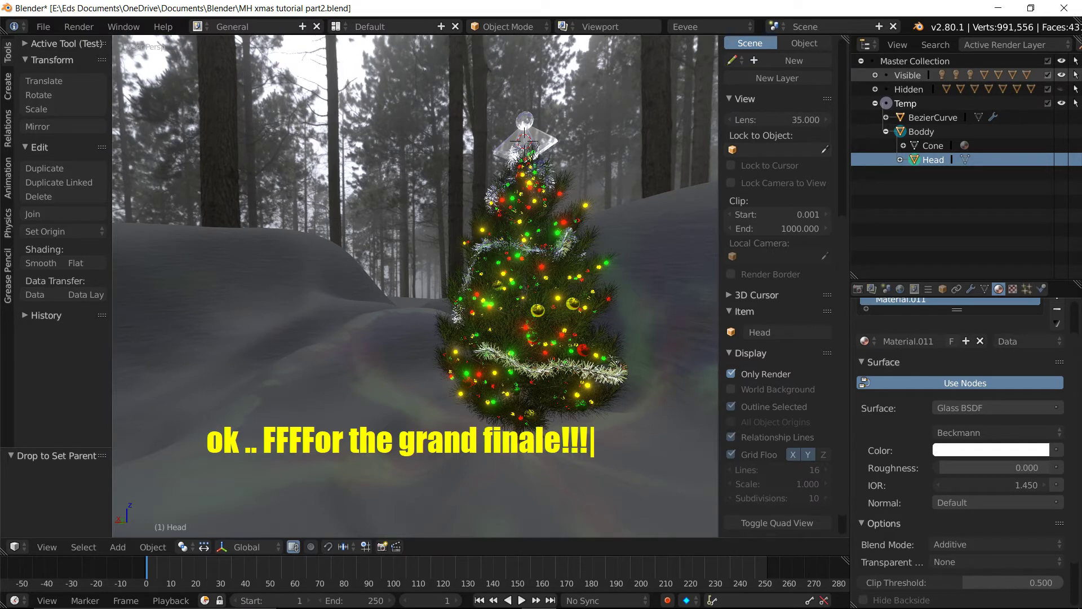
key(Return)
text(mist)
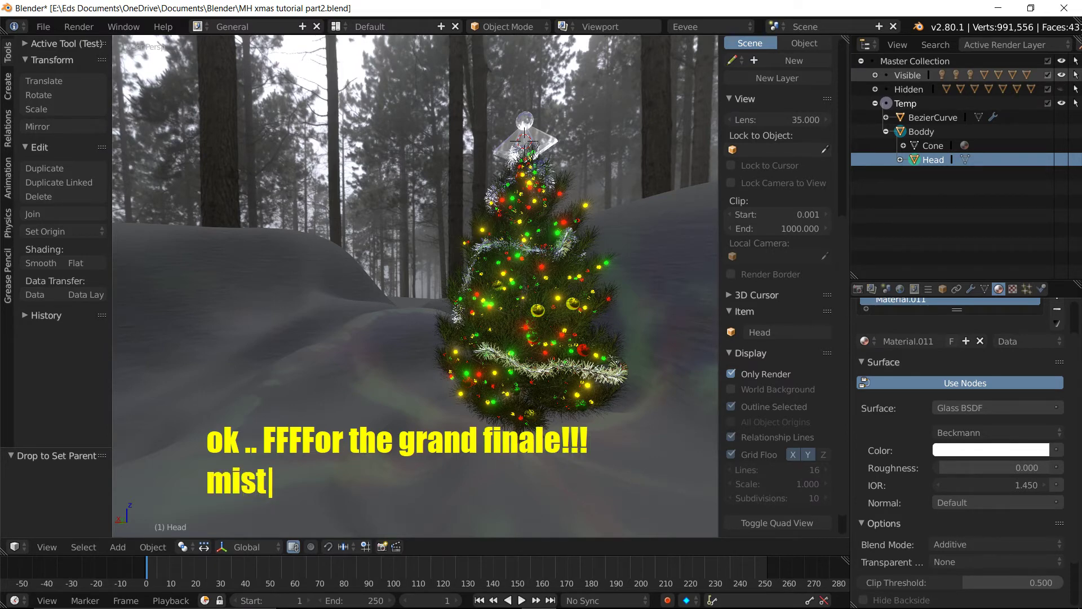
text(!)
Add a cube at the tree's base and switch the render engine to Clay
scroll(371, 336, down, 3)
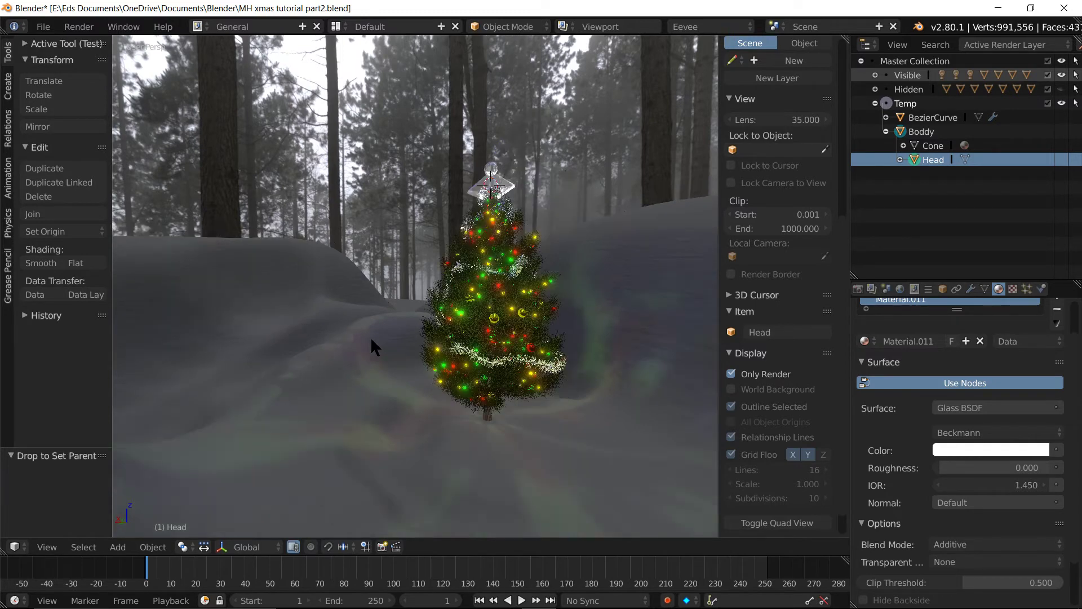
scroll(394, 355, down, 2)
shift+right_click(463, 398)
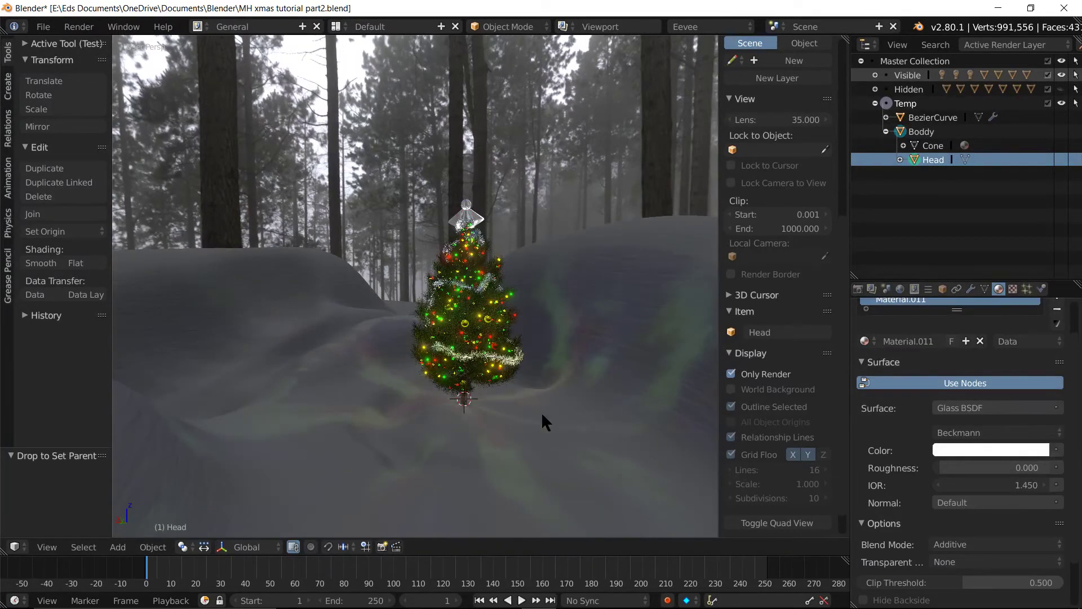
click(8, 86)
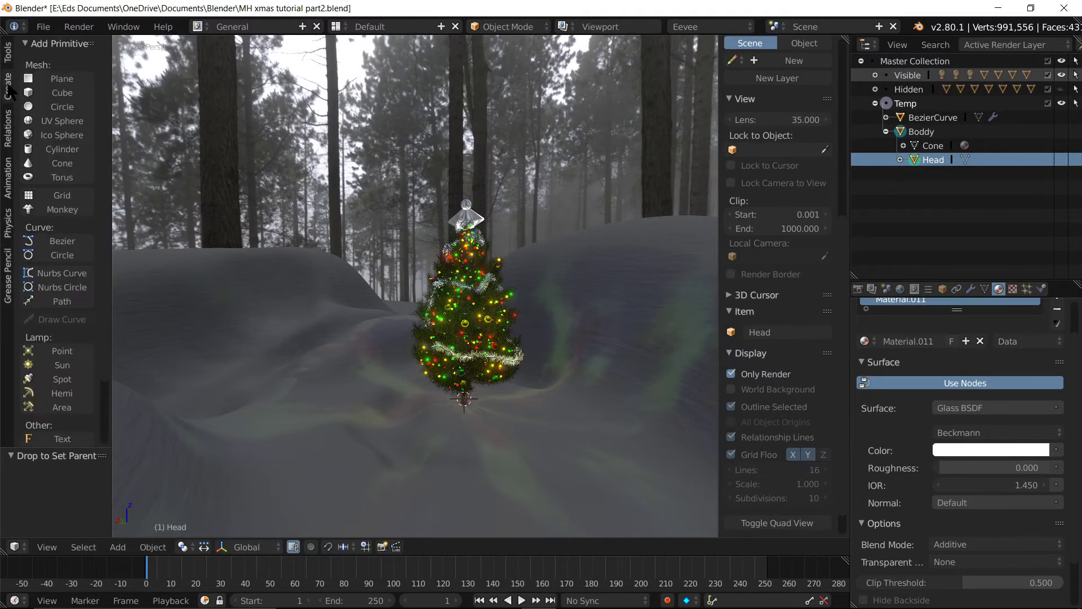
click(72, 92)
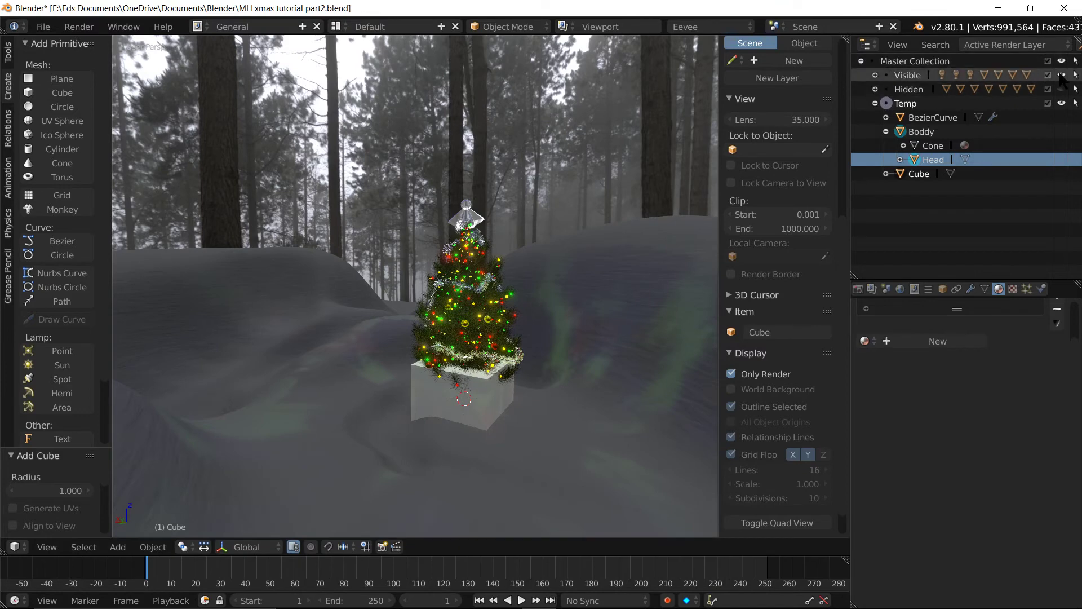
click(709, 26)
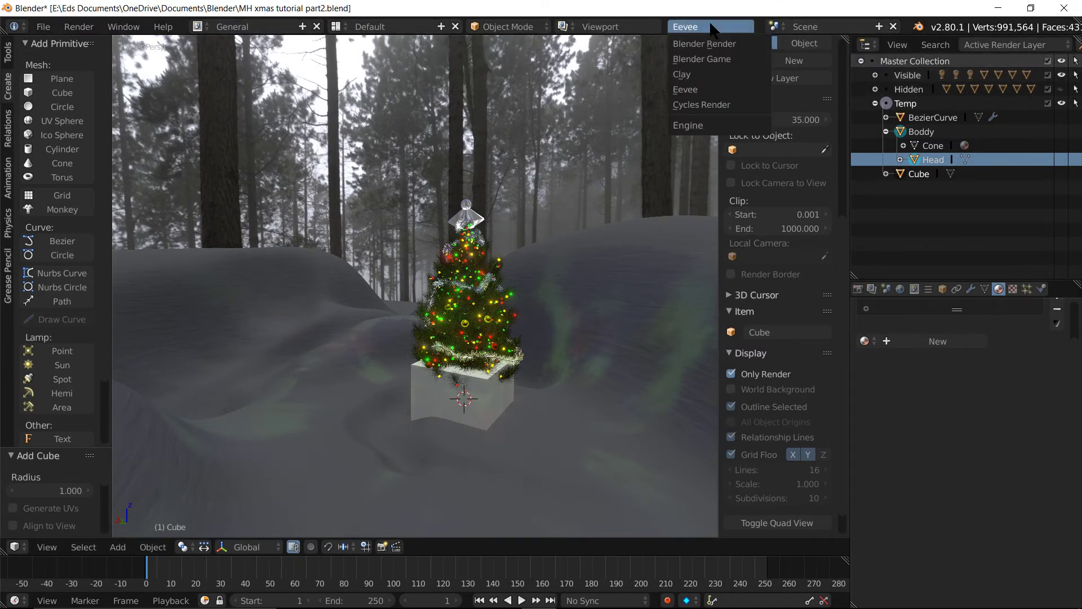
click(694, 74)
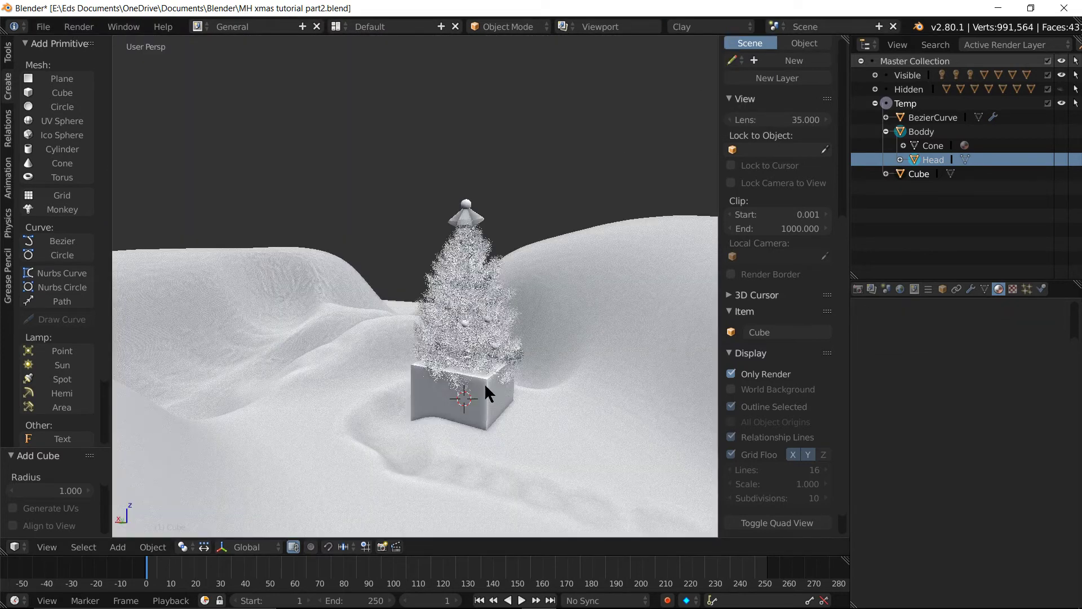
Stretch the cube on Z, raise it 2.862, and widen it into a box around the tree
key(s)
key(z)
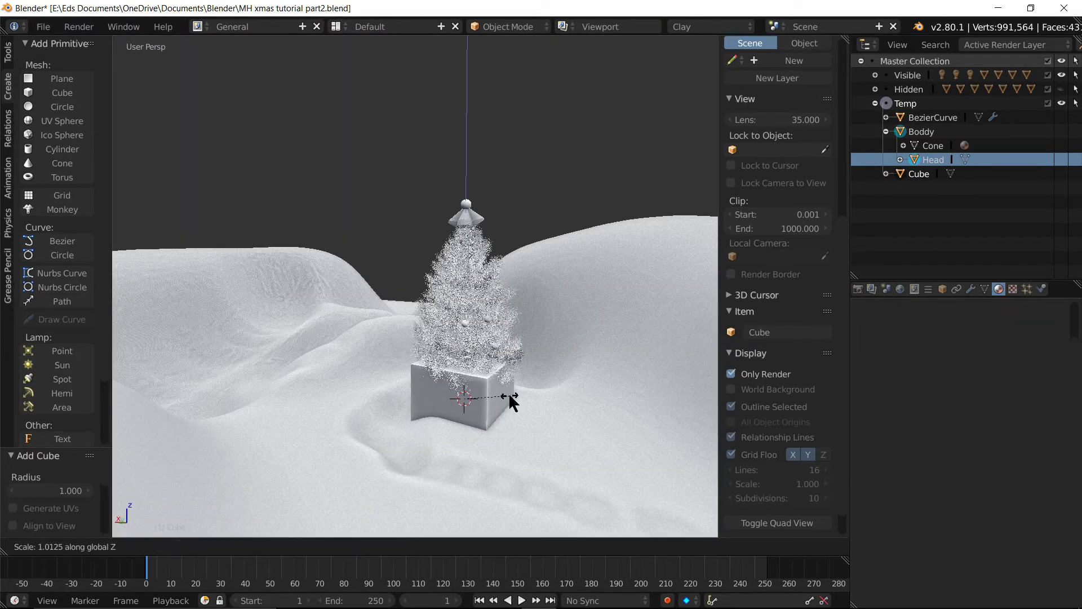
click(541, 283)
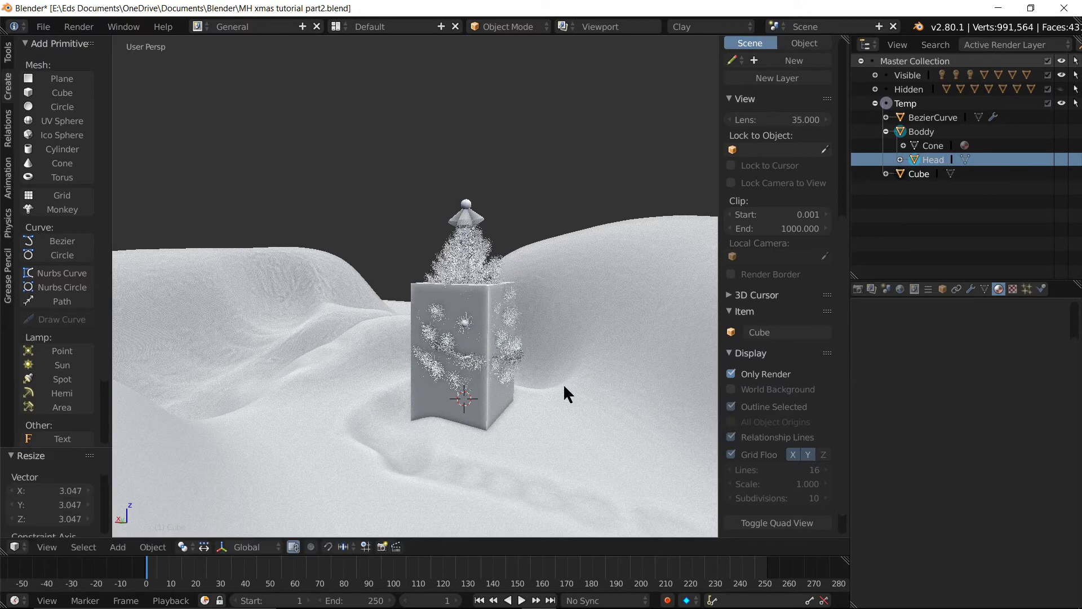
key(g)
key(z)
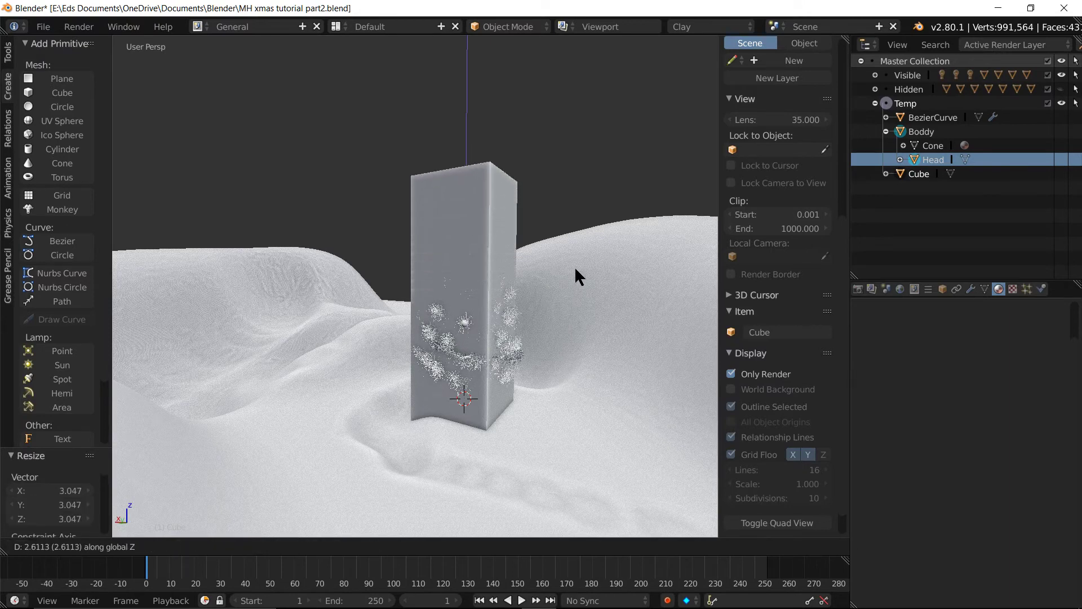
click(586, 275)
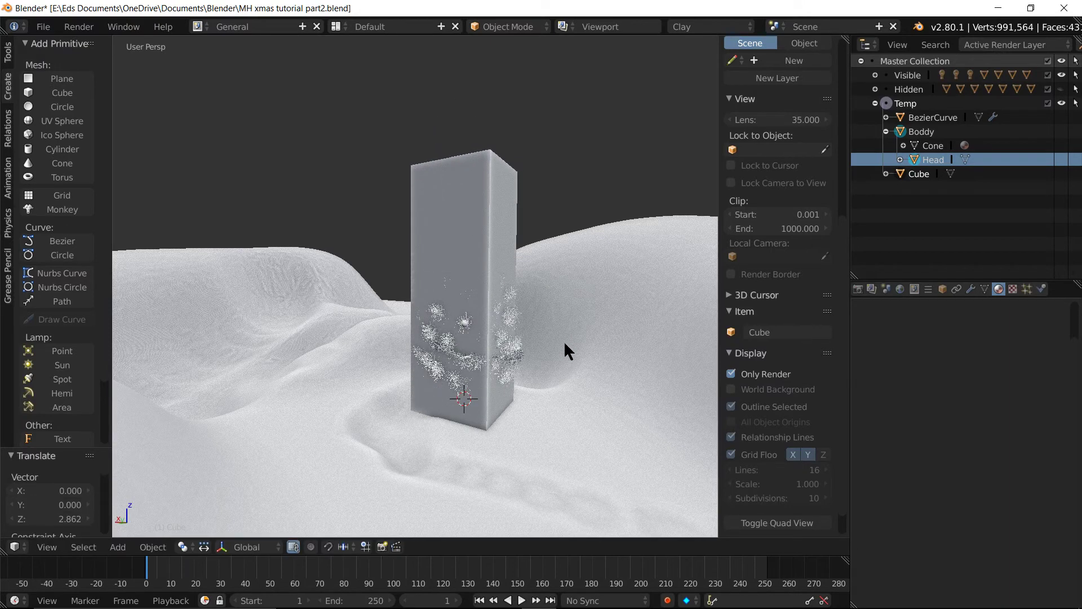
key(s)
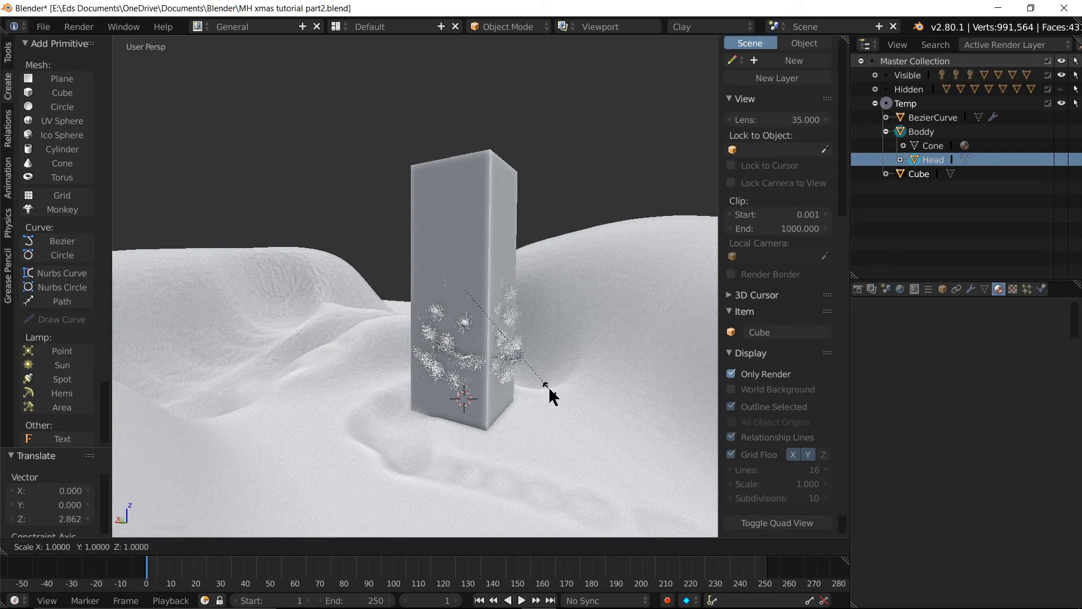
key(shift+z)
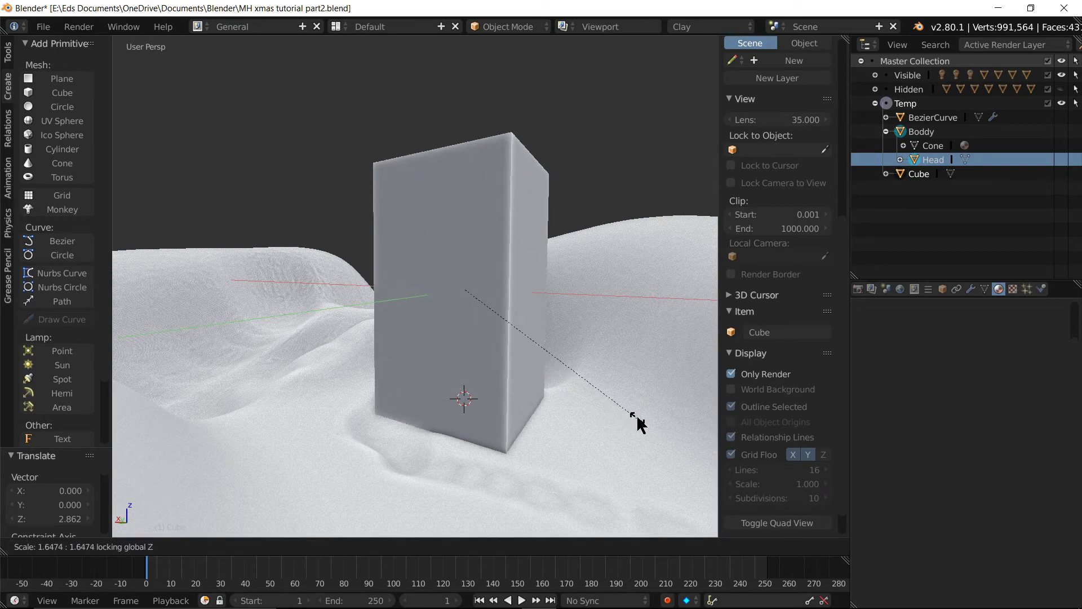
click(620, 376)
mouse_move(616, 296)
middle_down()
mouse_move(529, 339)
mouse_move(526, 366)
mouse_move(566, 344)
middle_up()
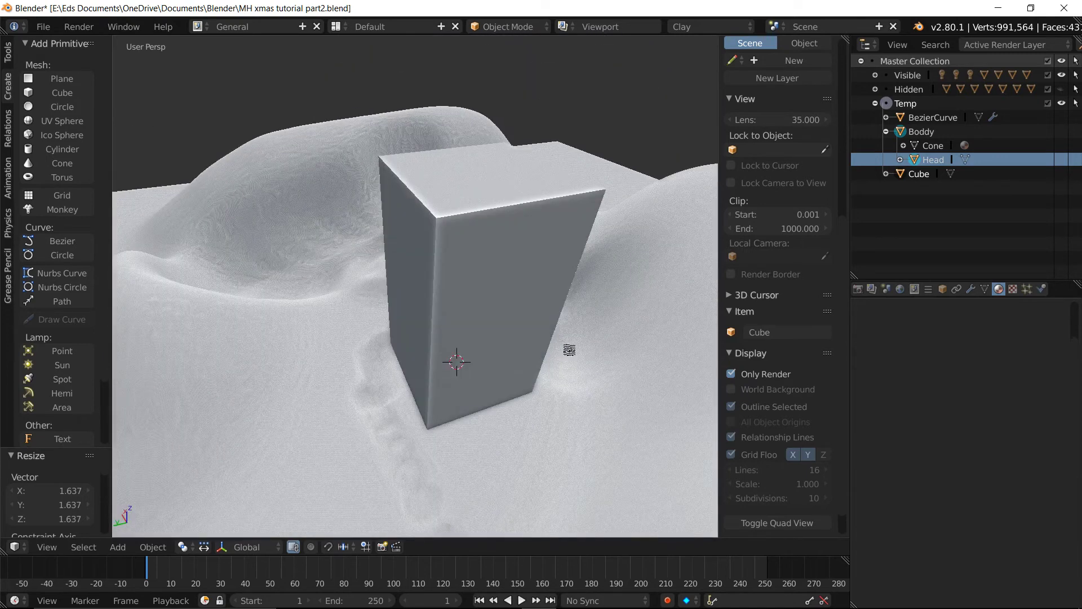
key(Tab)
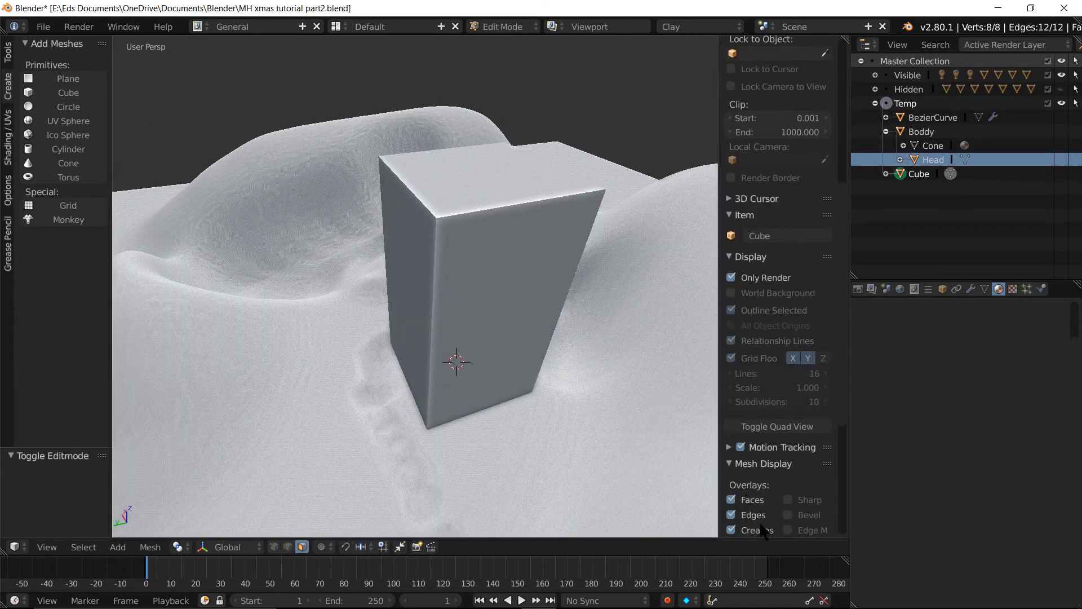
Return to Object Mode and turn the grid floor and overlays back on
scroll(758, 509, down, 4)
scroll(755, 506, down, 2)
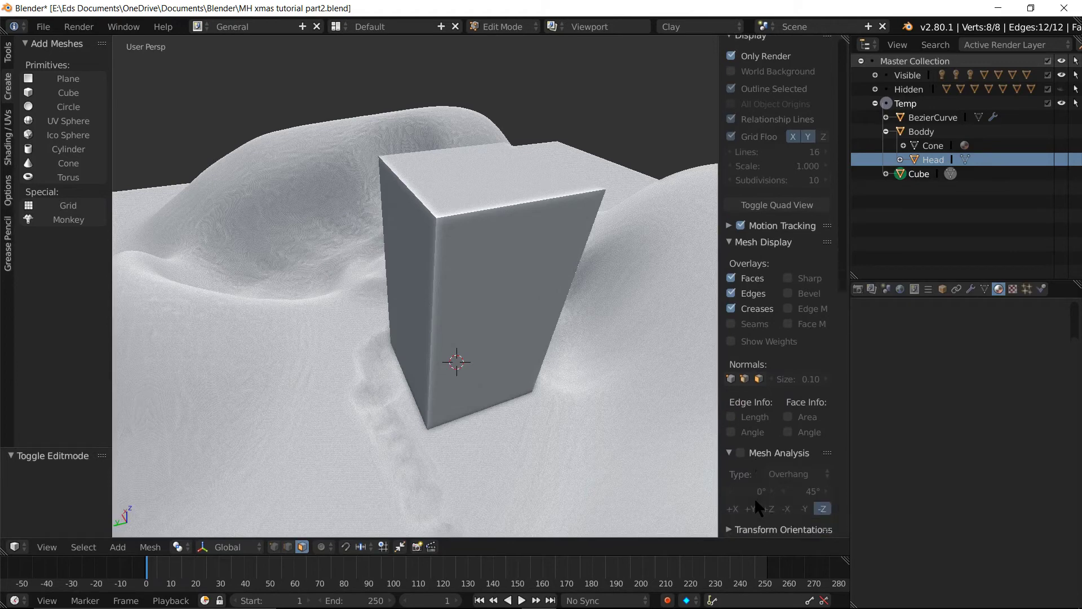
key(Tab)
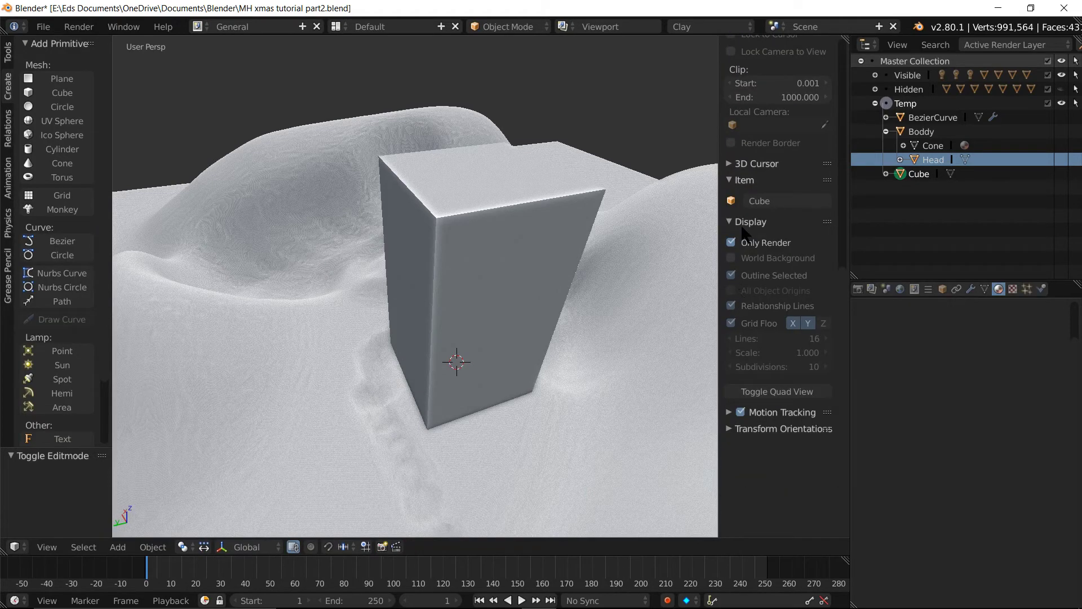
click(748, 247)
Raise the box's top face by 0.03 on Z and return to Object Mode
key(Tab)
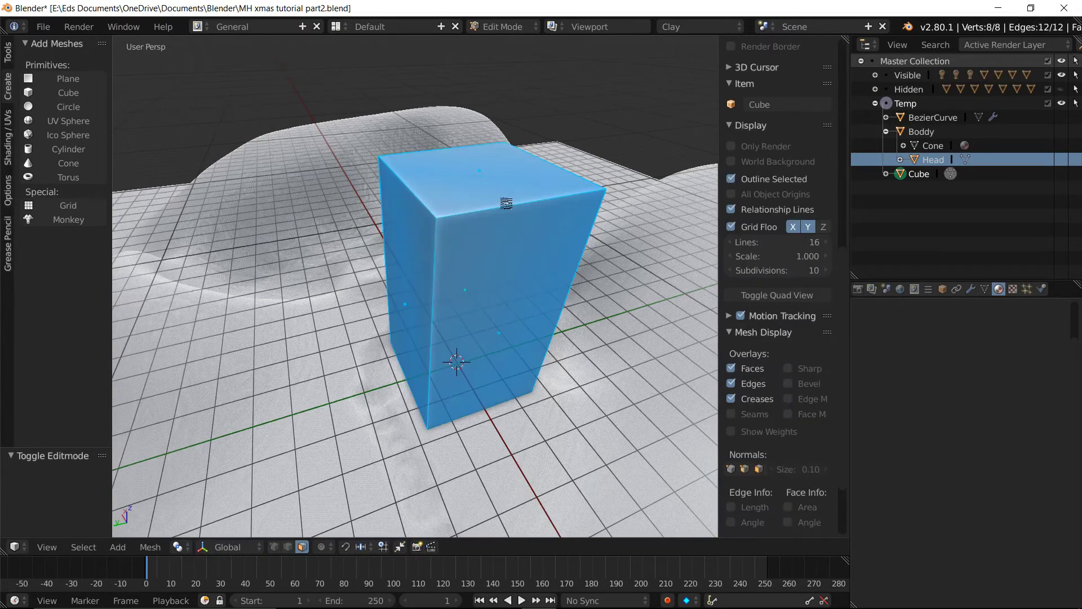
click(494, 195)
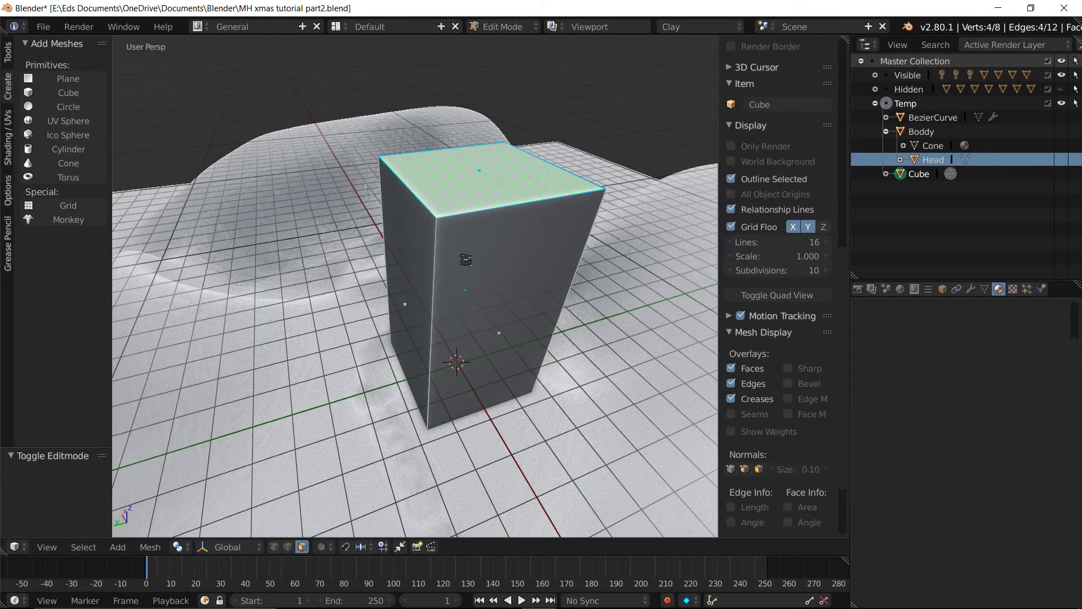
key(g)
key(z)
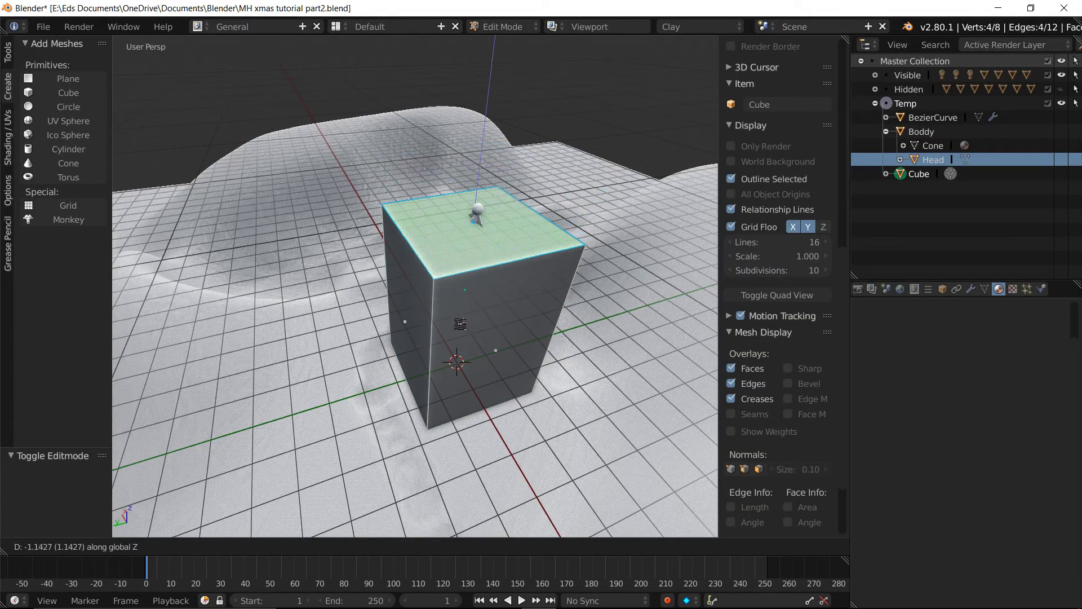
click(471, 259)
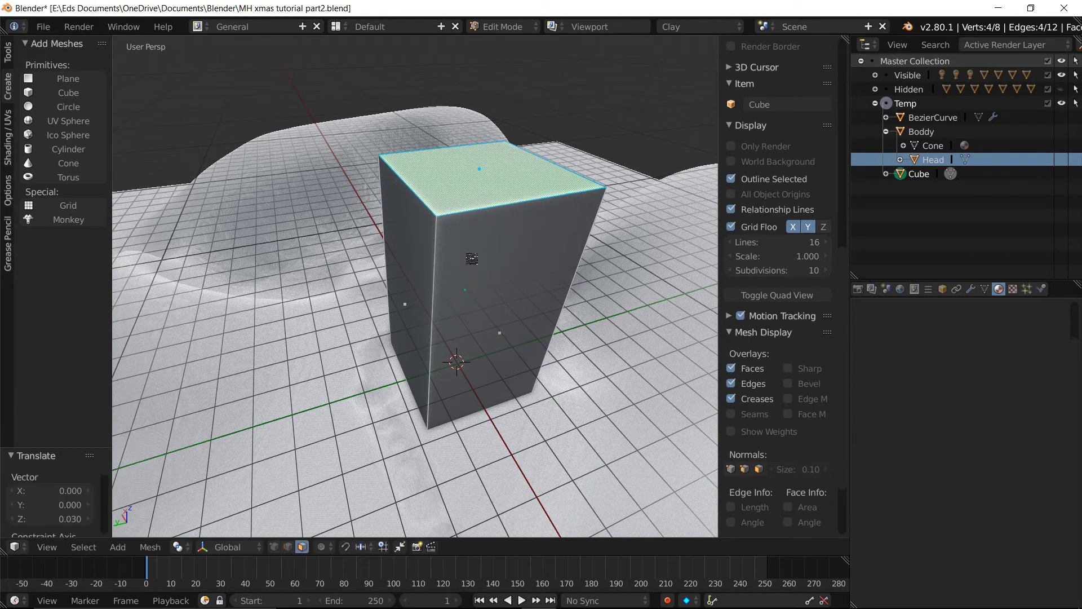
middle_drag(456, 345, 513, 308)
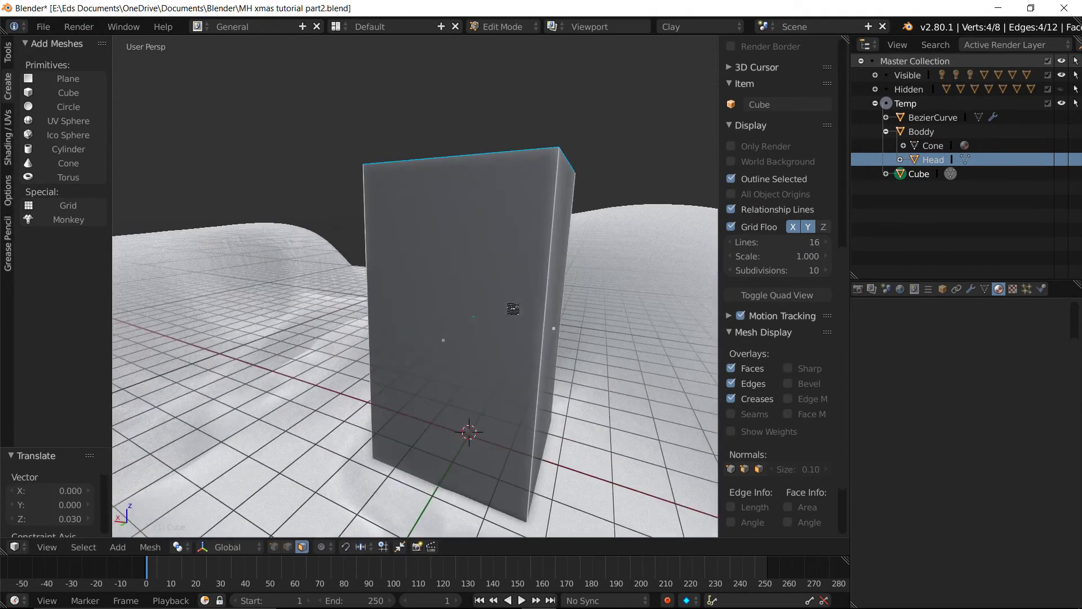
key(Tab)
Split the 3D view, make the lower area a Node Editor, and select the Cube
scroll(338, 248, down, 3)
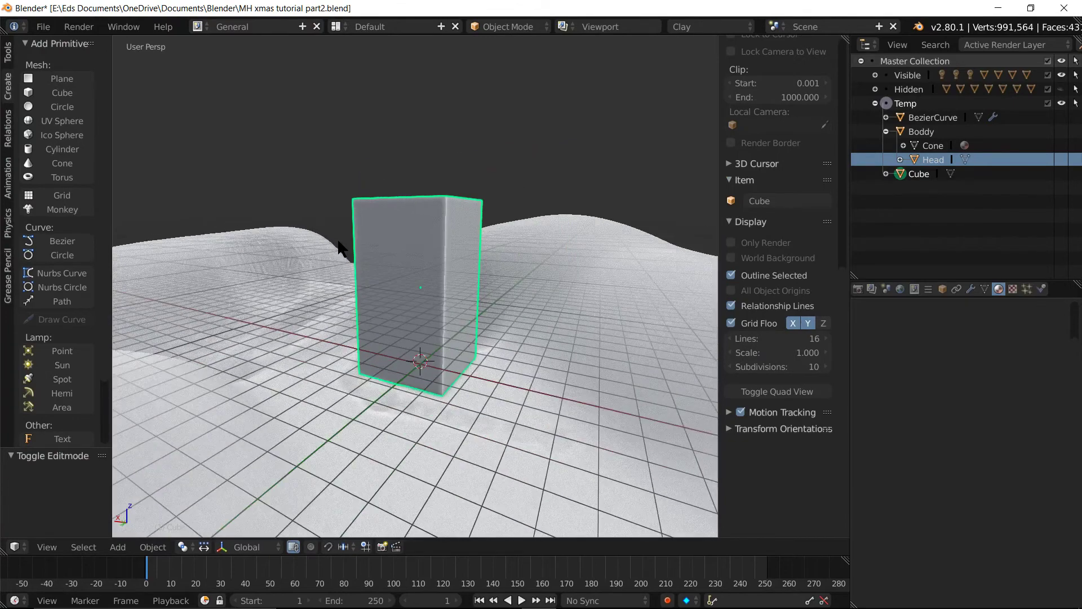
mouse_move(429, 320)
middle_down()
mouse_move(375, 325)
mouse_move(449, 323)
middle_up()
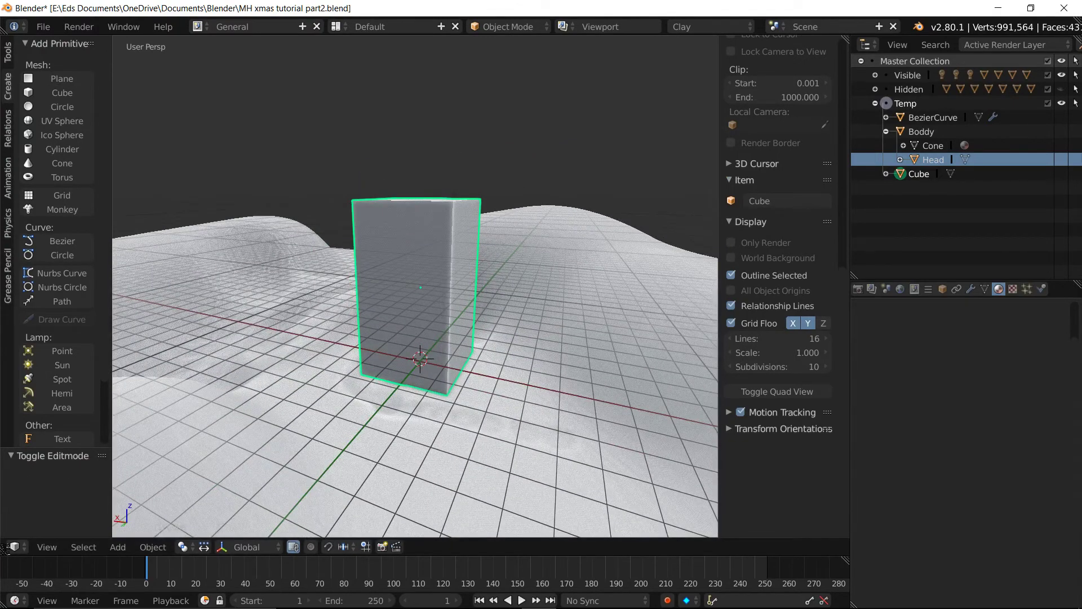
drag(45, 555, 45, 259)
click(15, 547)
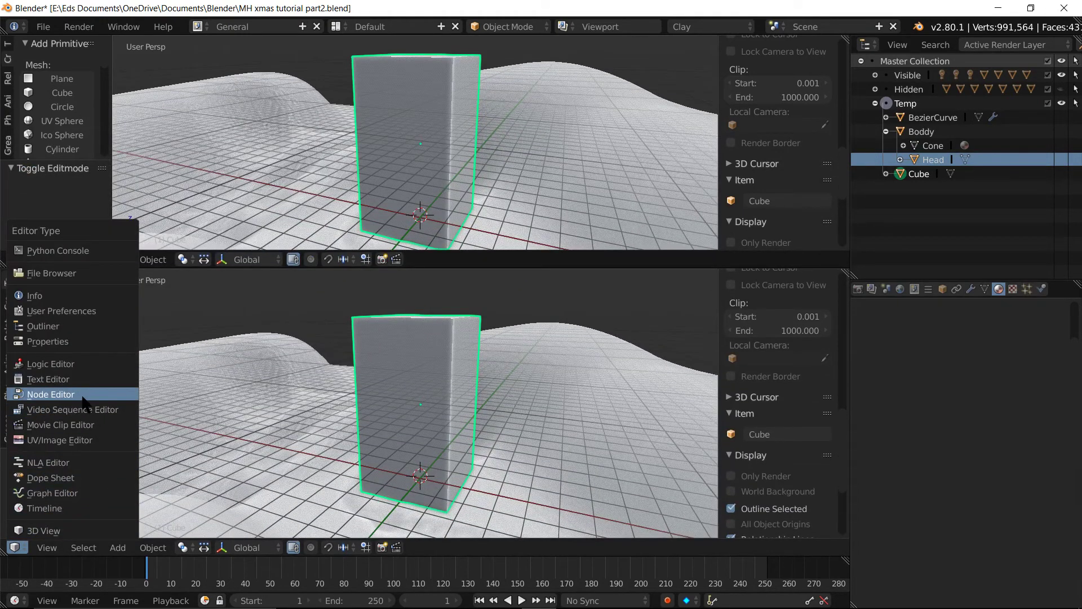
click(51, 394)
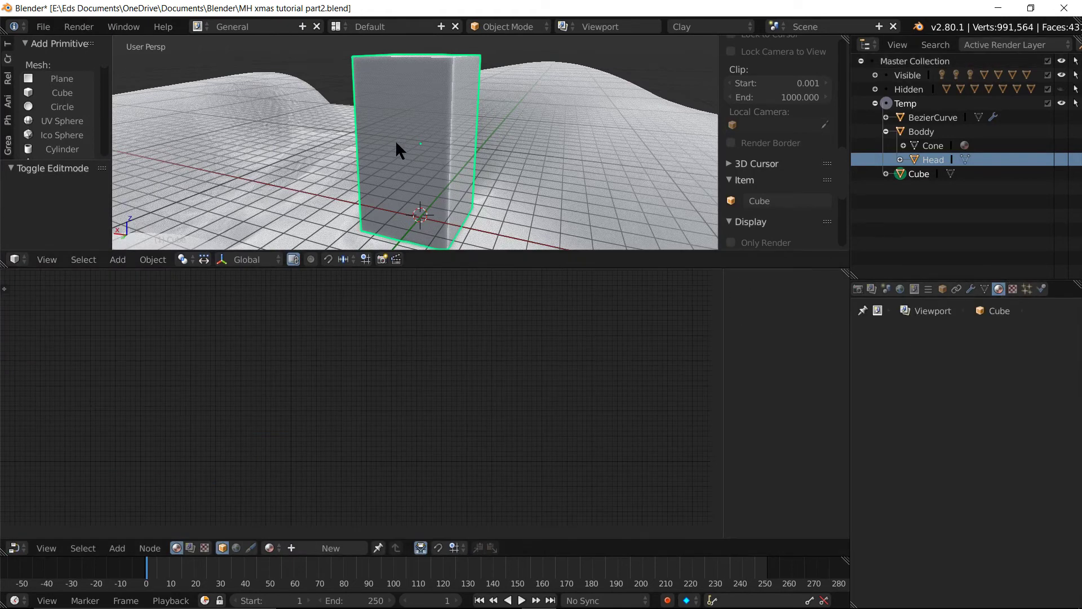
click(915, 169)
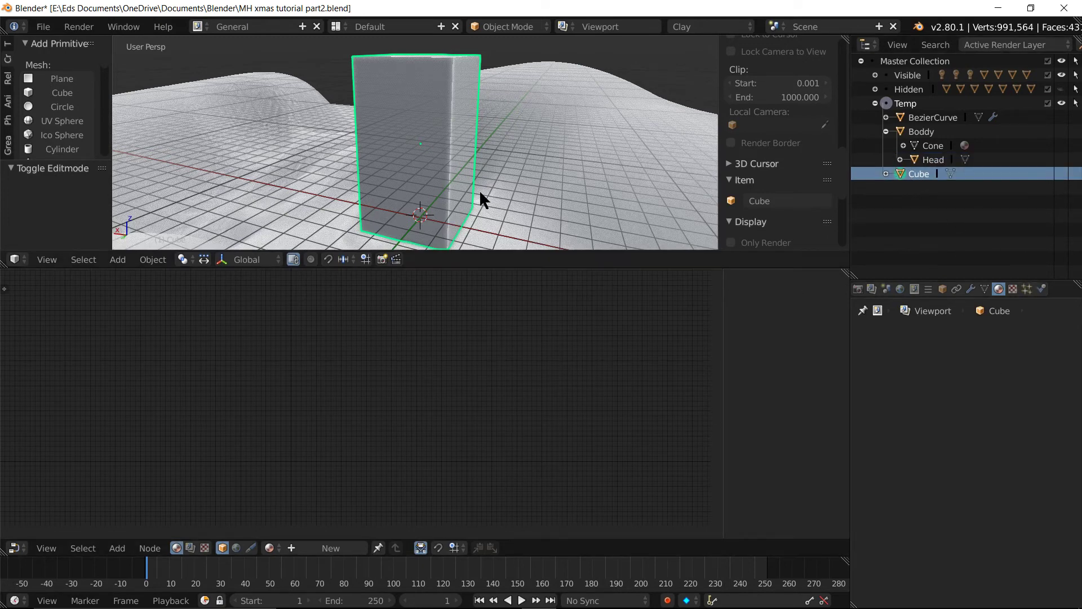
click(695, 20)
Switch back to Eevee, give the cube new Material.013, and annotate its Principled BSDF node
click(689, 89)
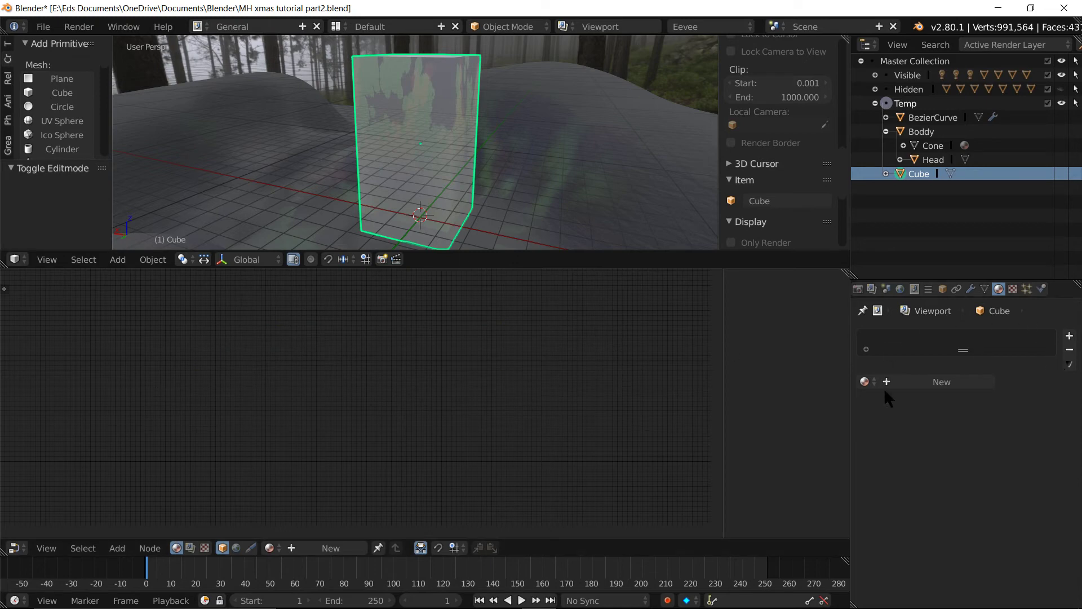
click(926, 381)
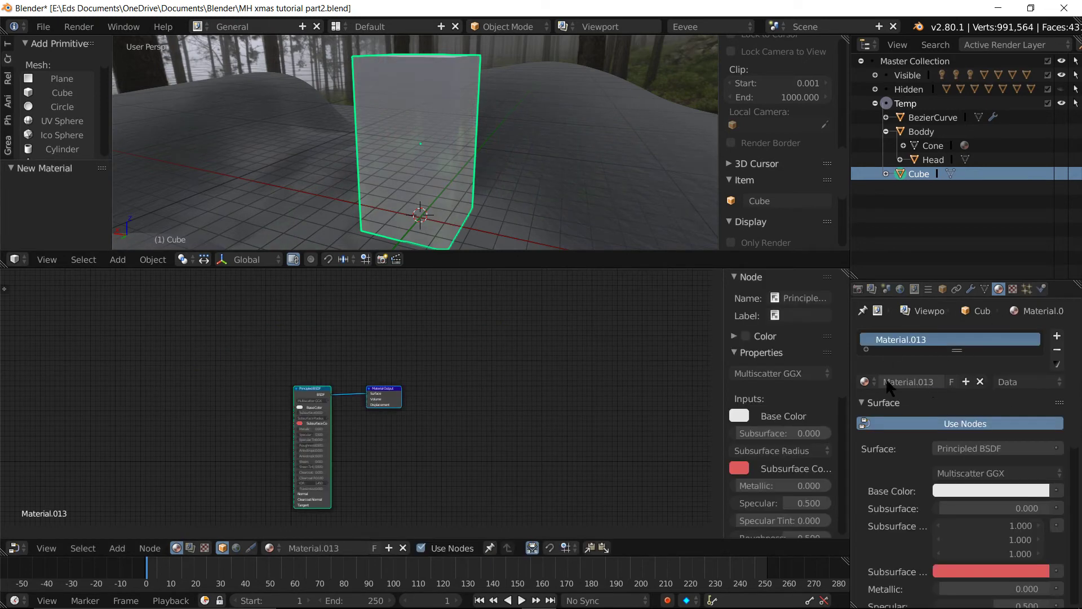
scroll(302, 451, up, 2)
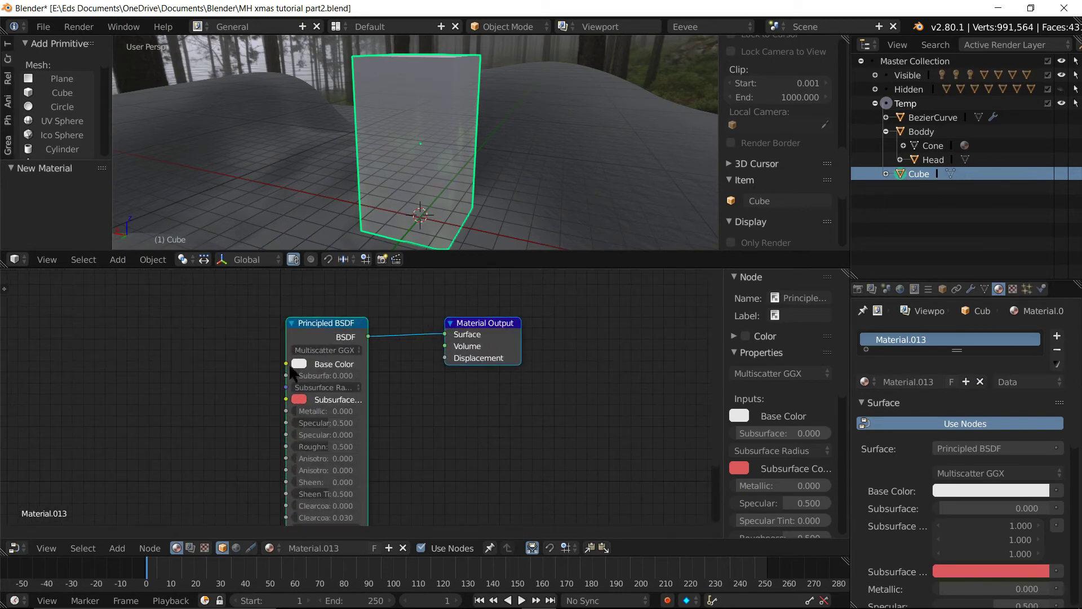
drag(273, 331, 393, 496)
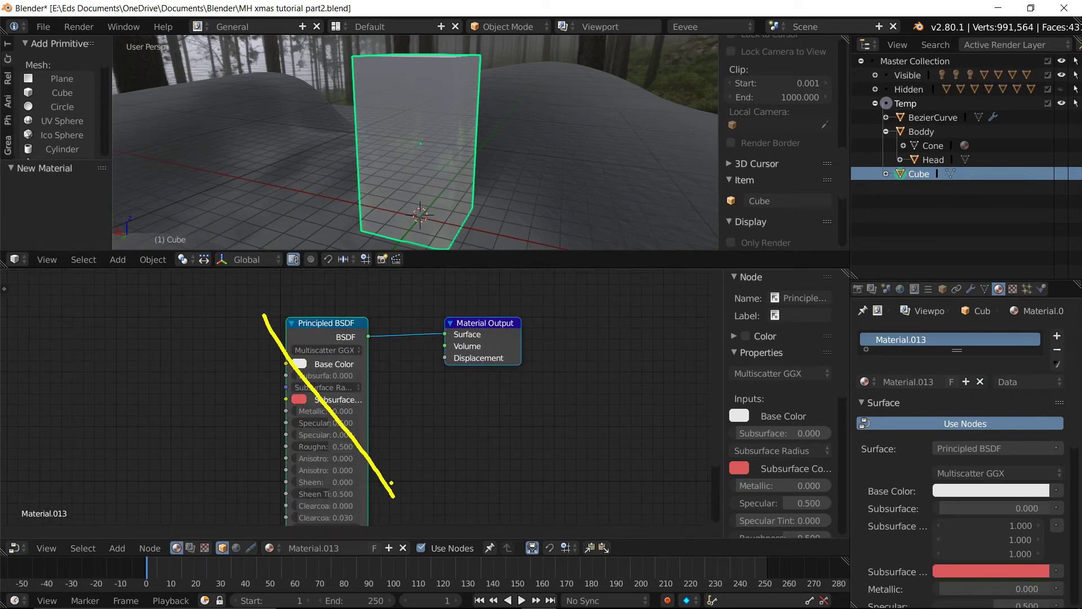
drag(405, 307, 309, 448)
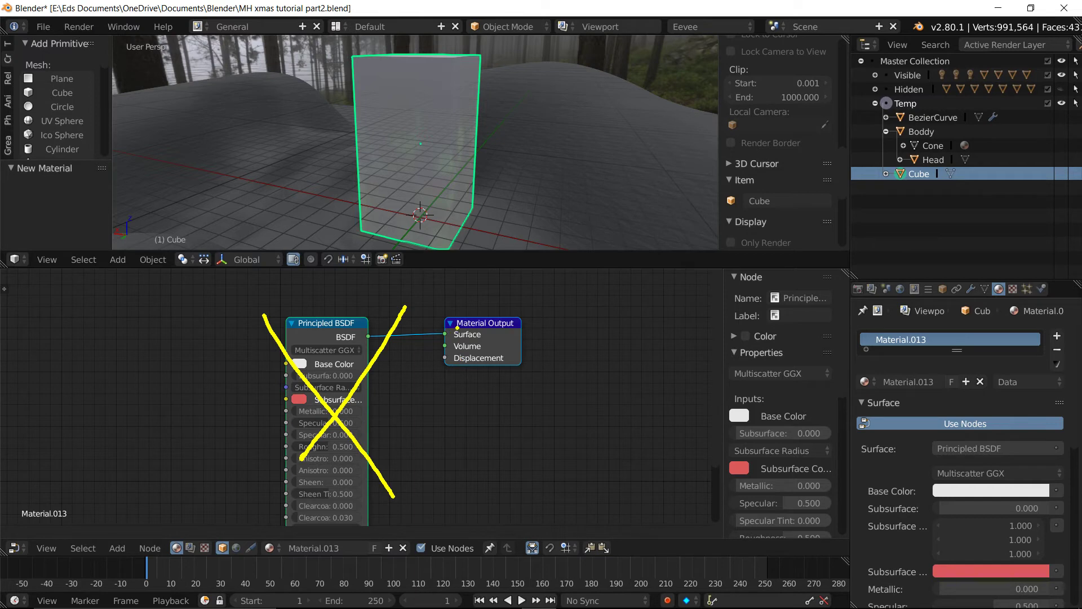
drag(466, 336, 514, 336)
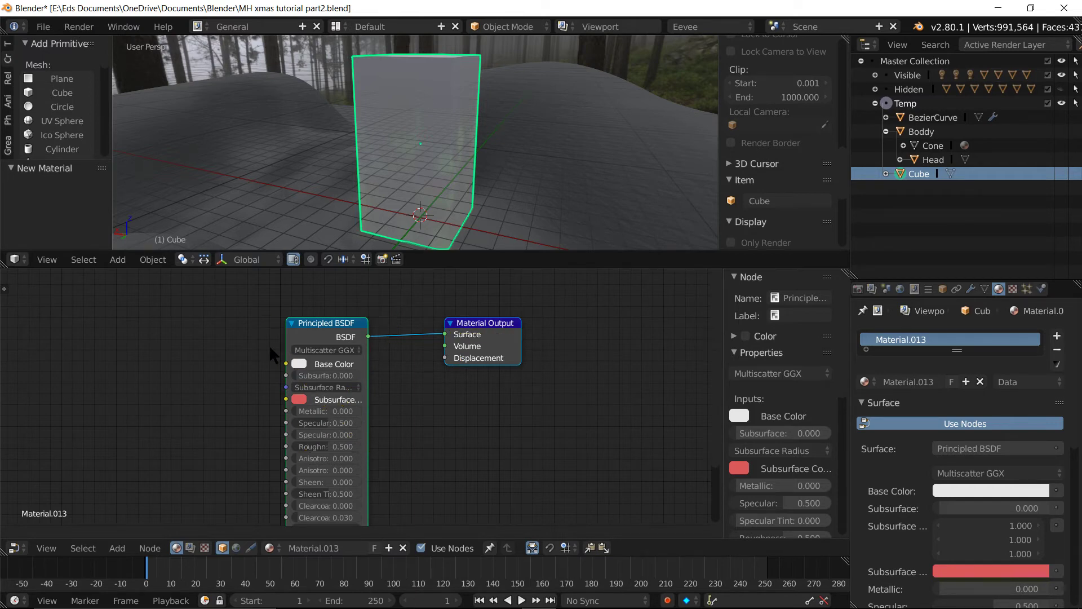
click(333, 338)
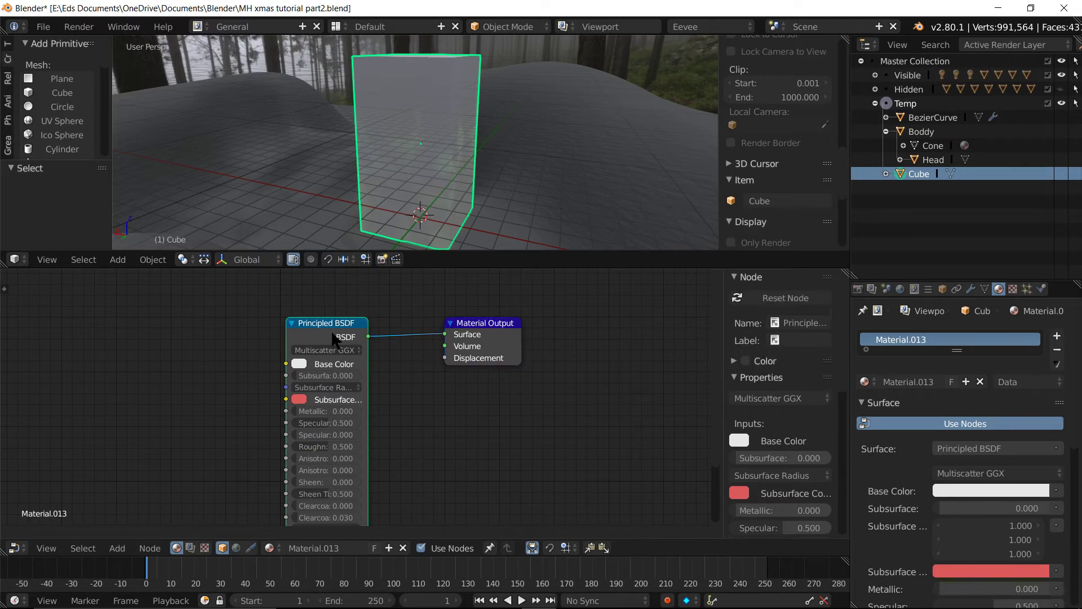
Replace the Principled BSDF with a Subsurface Scattering node wired into the output's Volume socket
key(x)
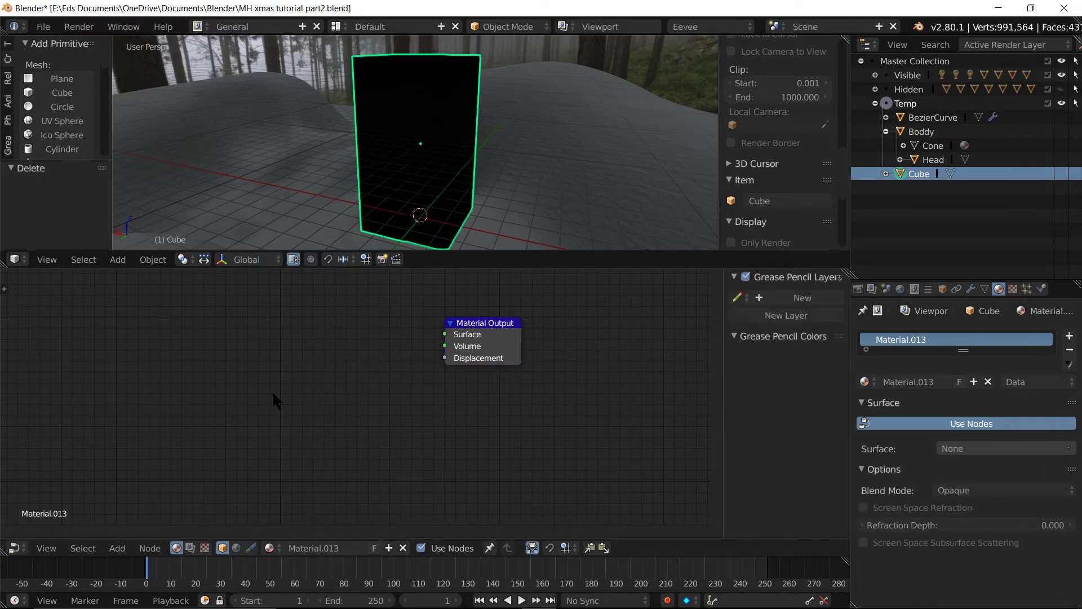
key(shift+a)
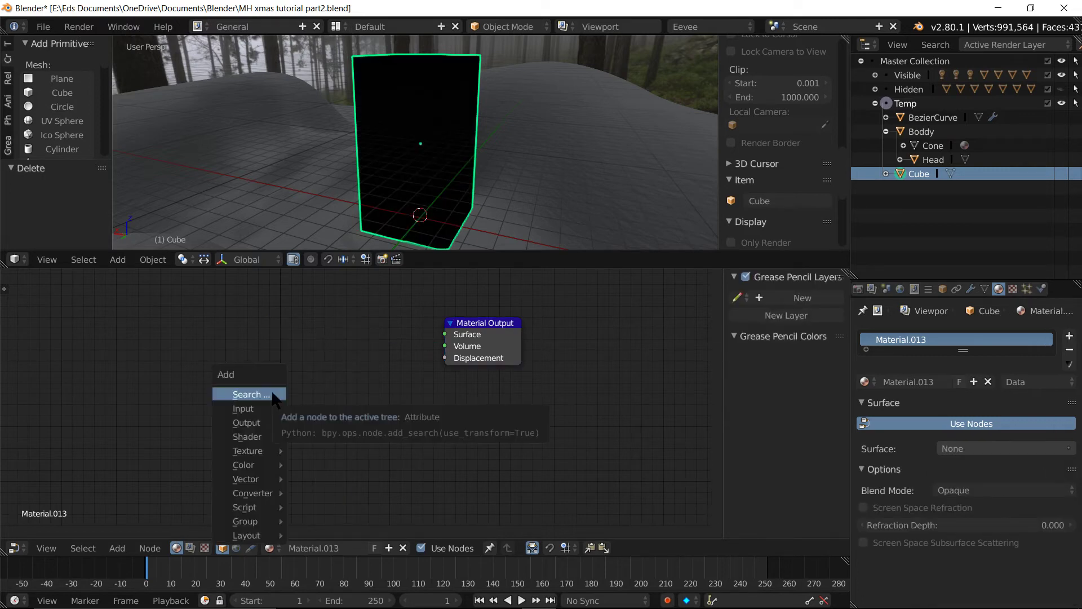
mouse_move(247, 436)
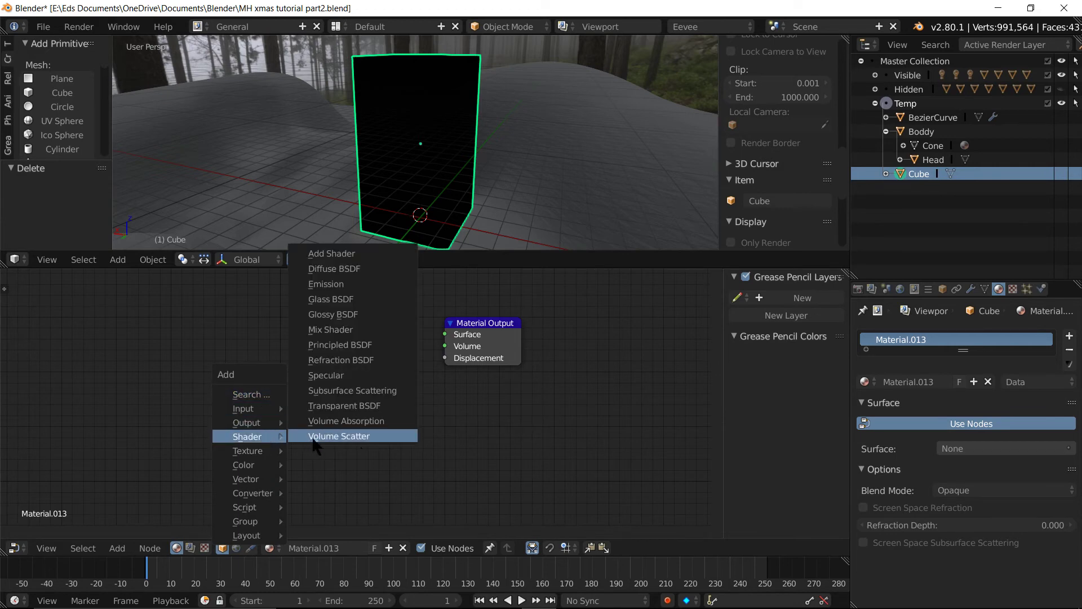
click(406, 396)
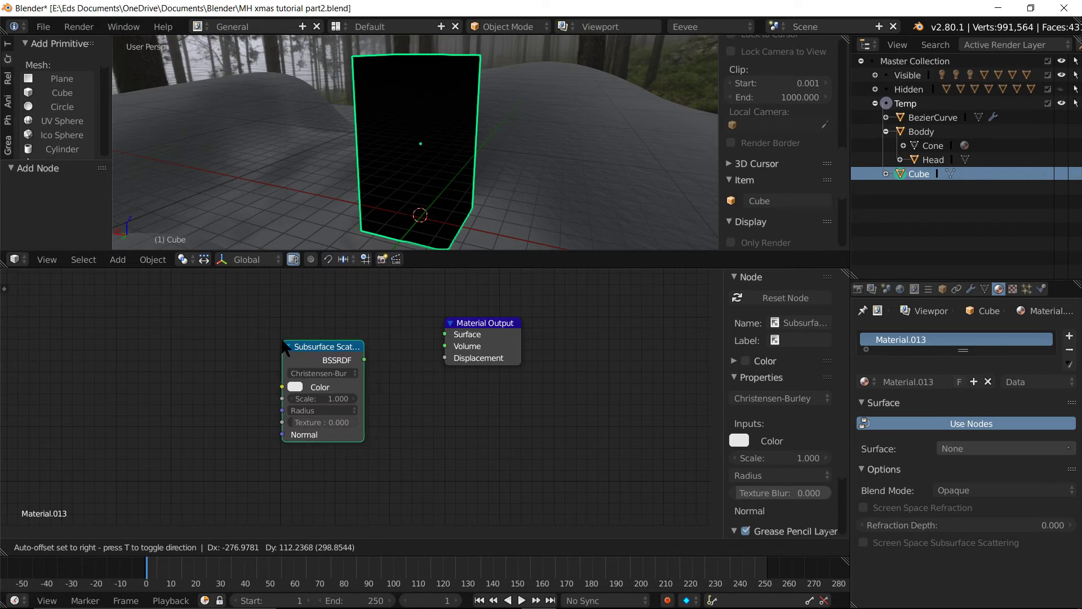
click(338, 351)
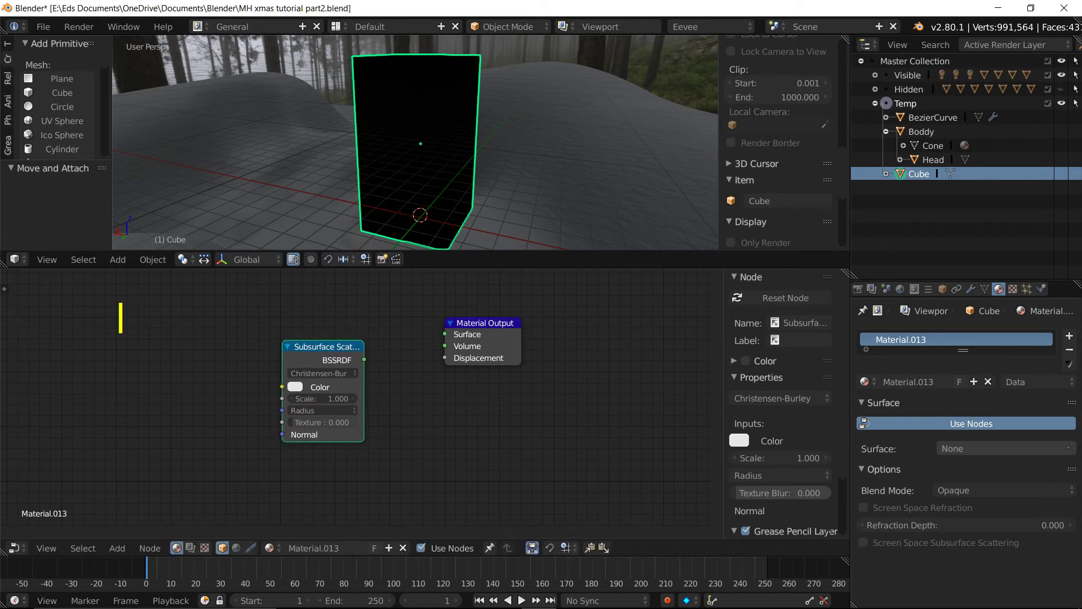
text(subsur)
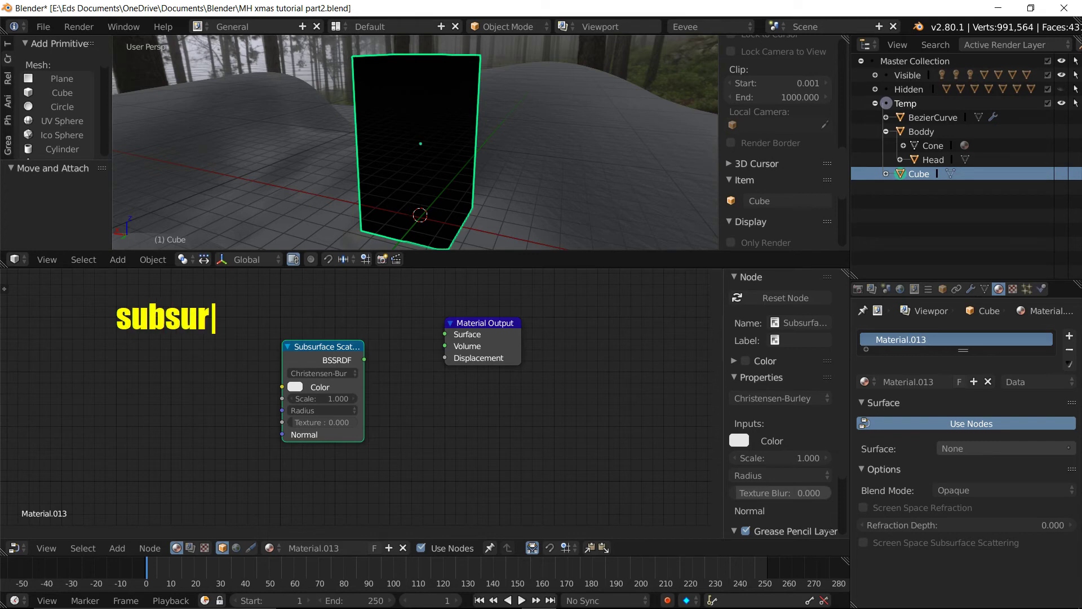
text(f )
text(scateering)
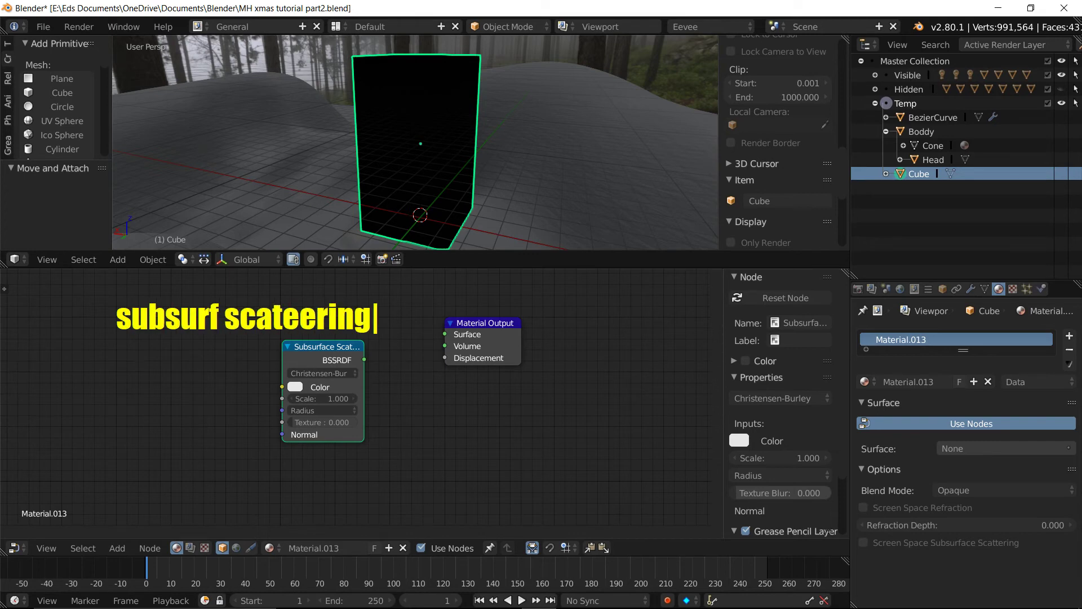
key(BackSpace)
key(BackSpace)
key(BackSpace)
key(BackSpace)
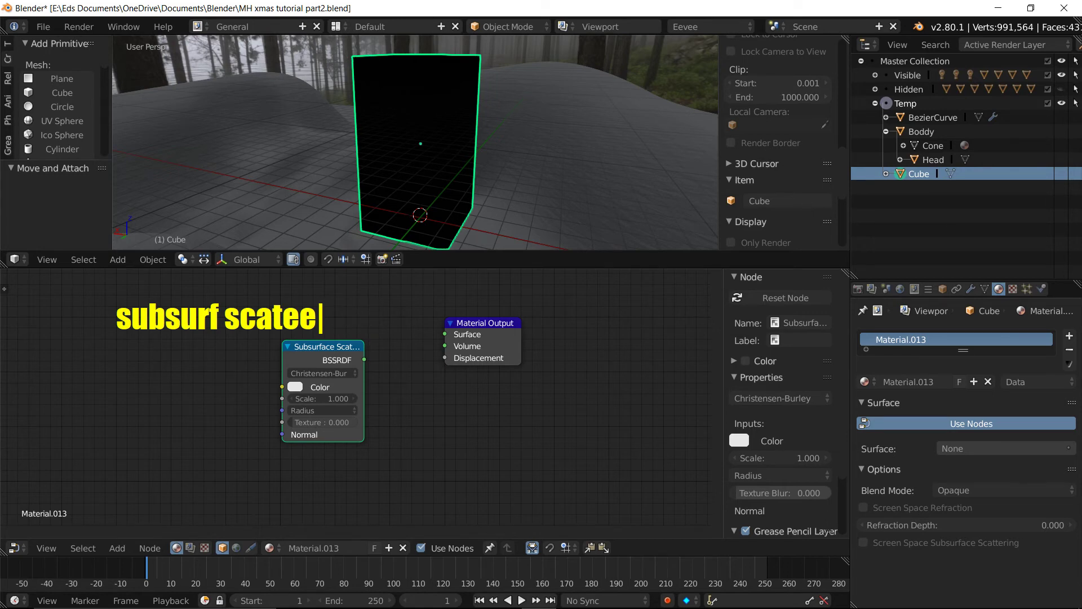
key(BackSpace)
key(BackSpace)
key(BackSpace)
key(BackSpace)
key(BackSpace)
key(BackSpace)
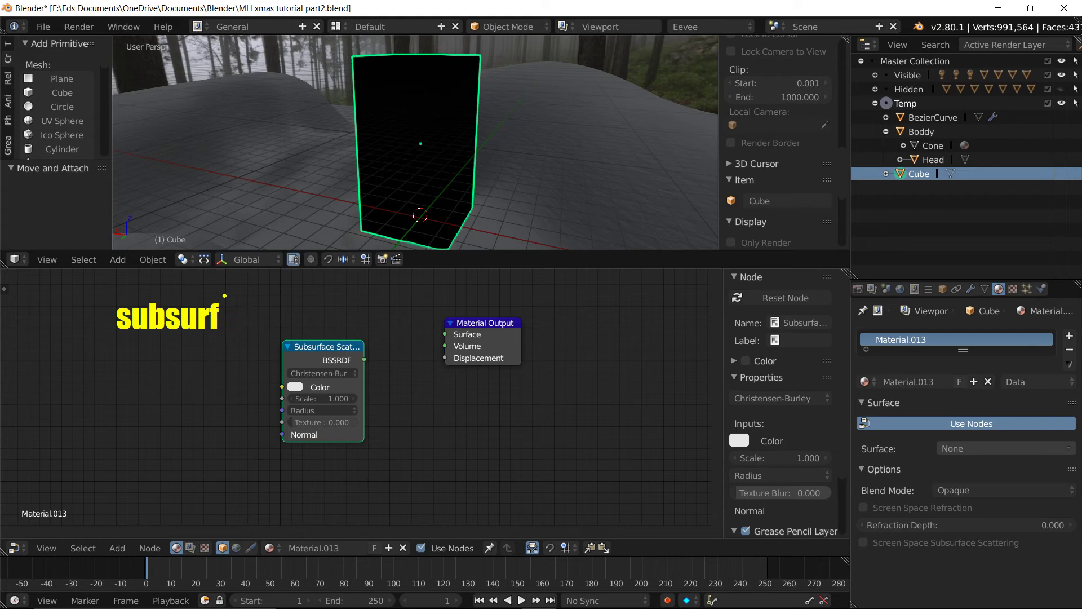
key(Escape)
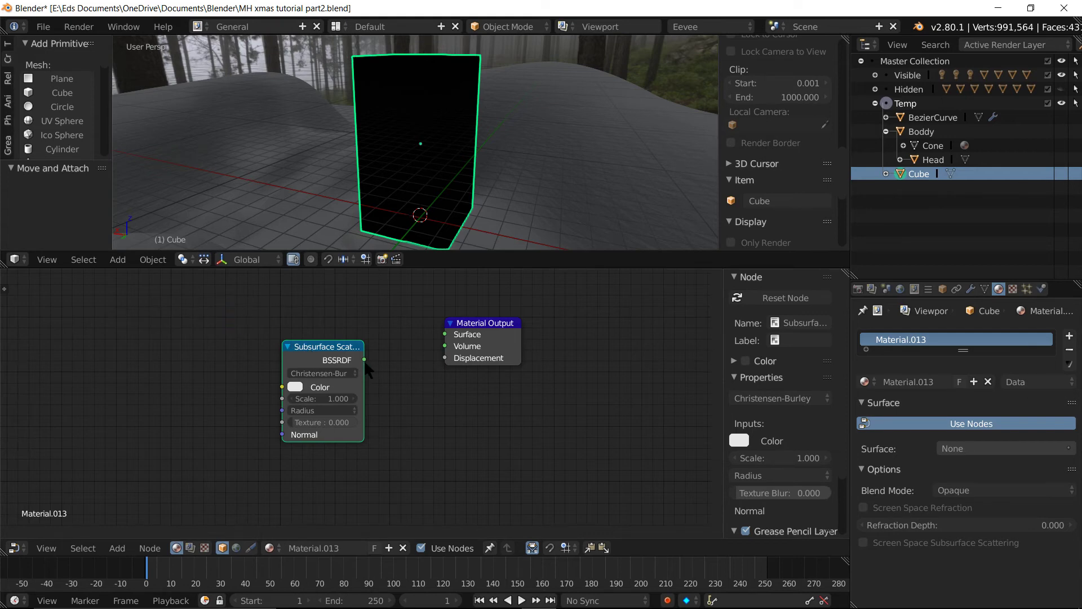
drag(364, 359, 455, 367)
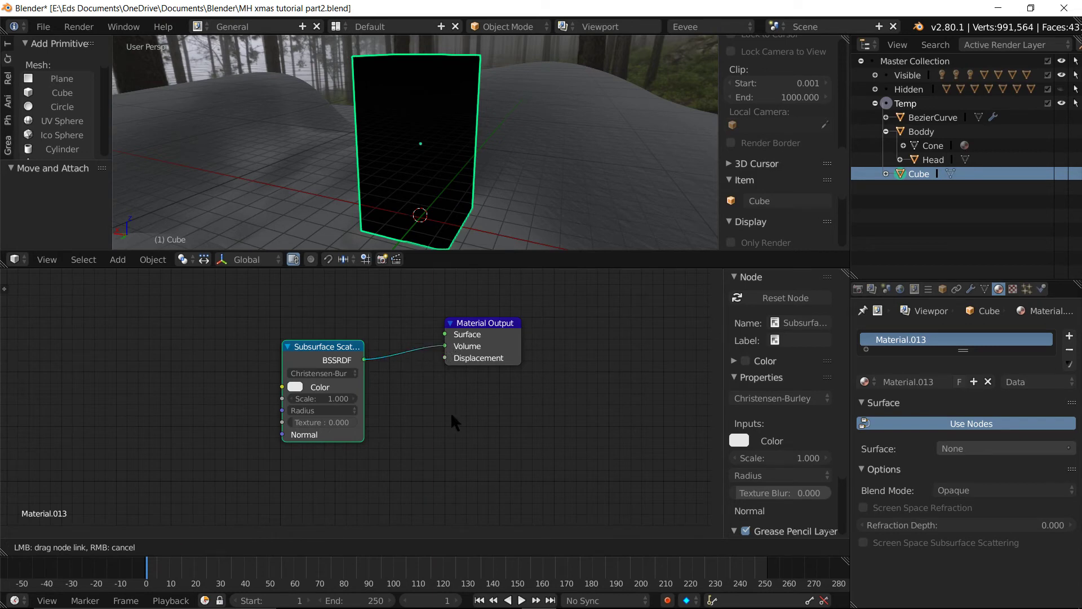
drag(454, 421, 454, 422)
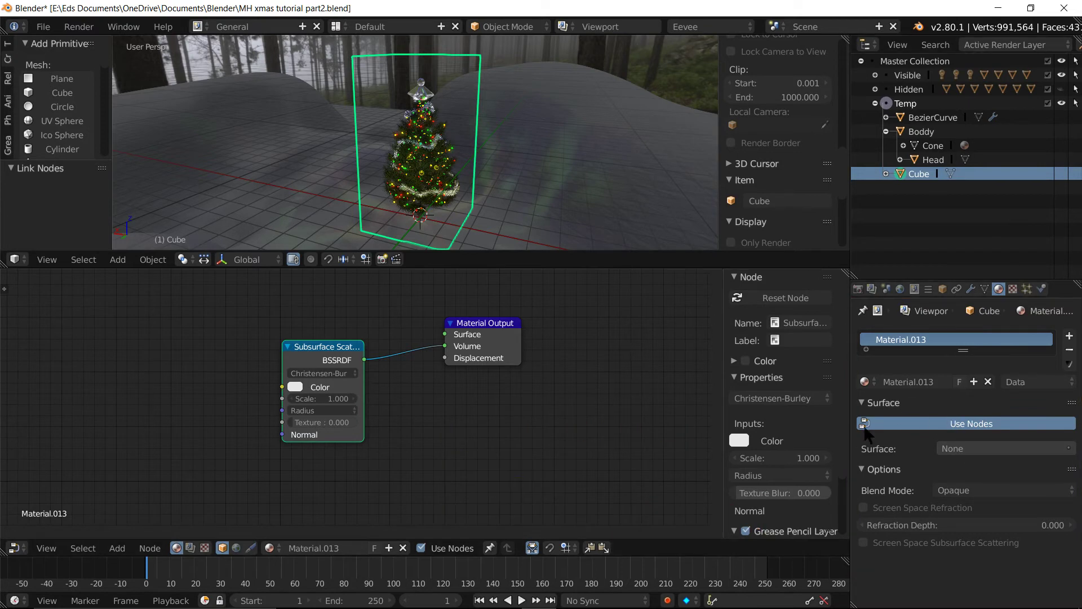
Nudge the Subsurface Scattering node right and zoom to a level close-up of the tree
scroll(335, 395, up, 1)
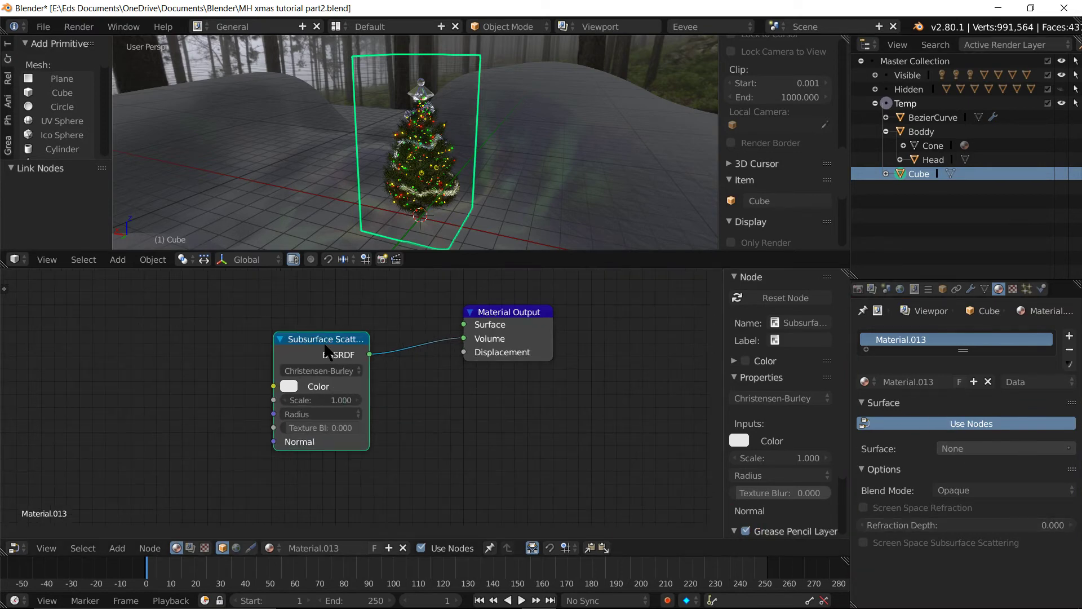
drag(326, 352, 363, 368)
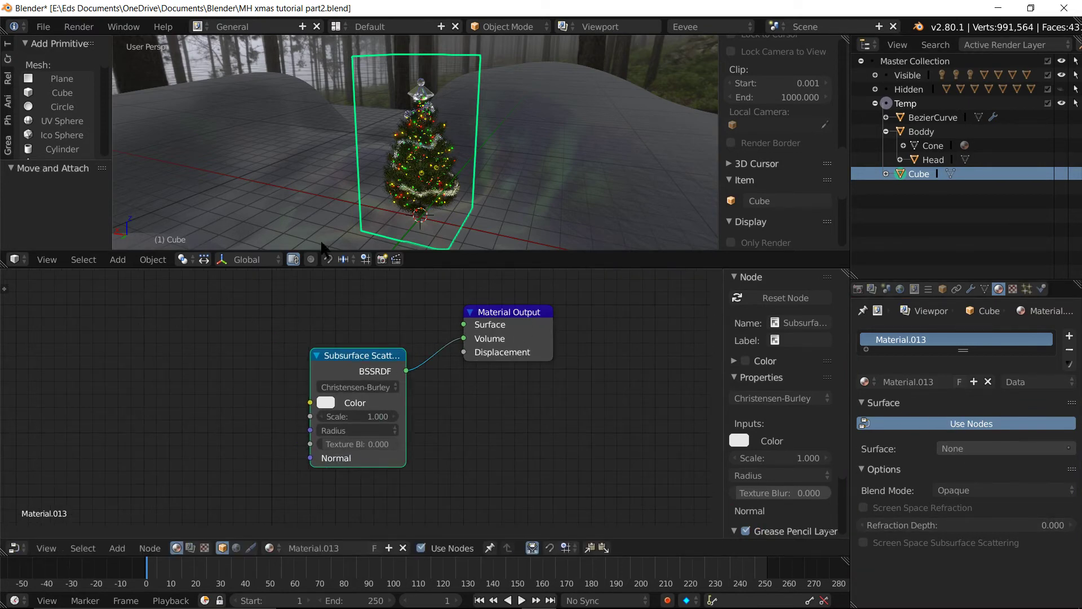
scroll(501, 121, up, 3)
mouse_move(502, 146)
middle_down()
mouse_move(502, 121)
mouse_move(479, 127)
middle_up()
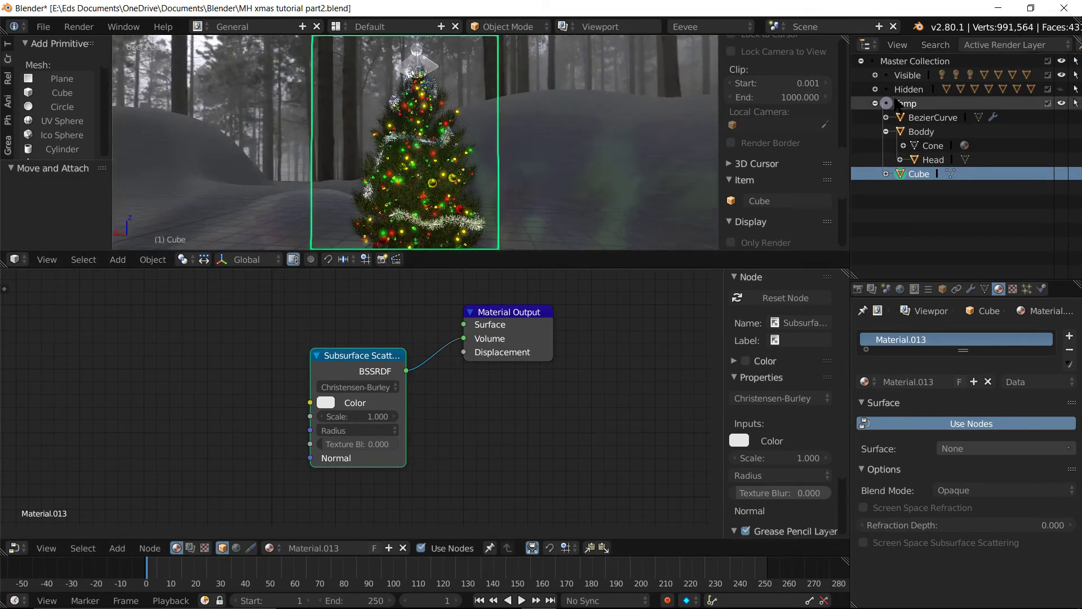
scroll(895, 293, up, 2)
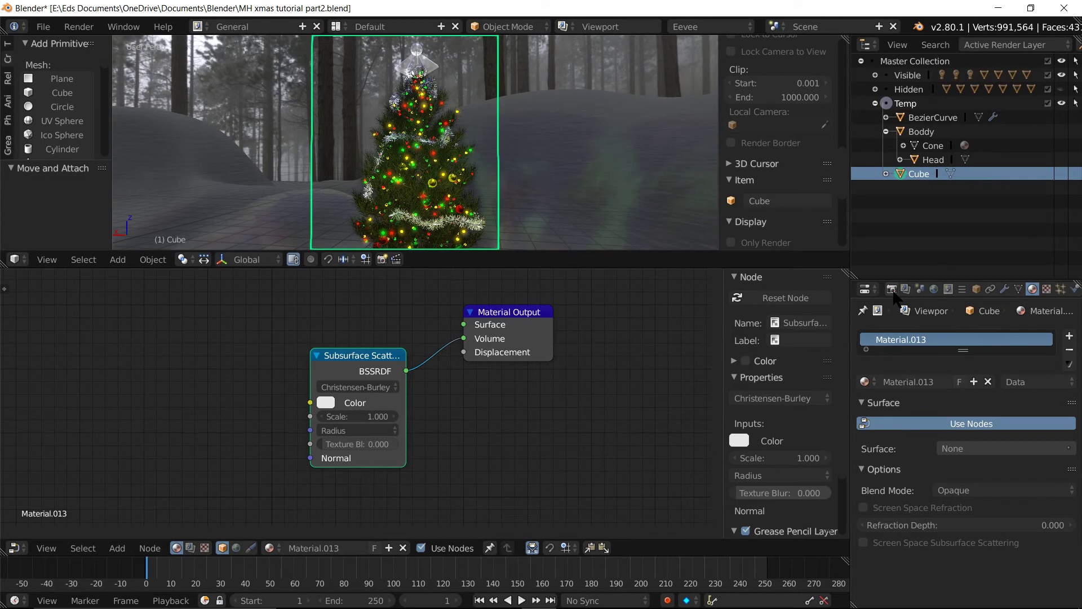
Enable Volumetric in the Render properties and expand its settings (64 samples, start 0.1, end 100)
click(892, 289)
scroll(907, 460, down, 4)
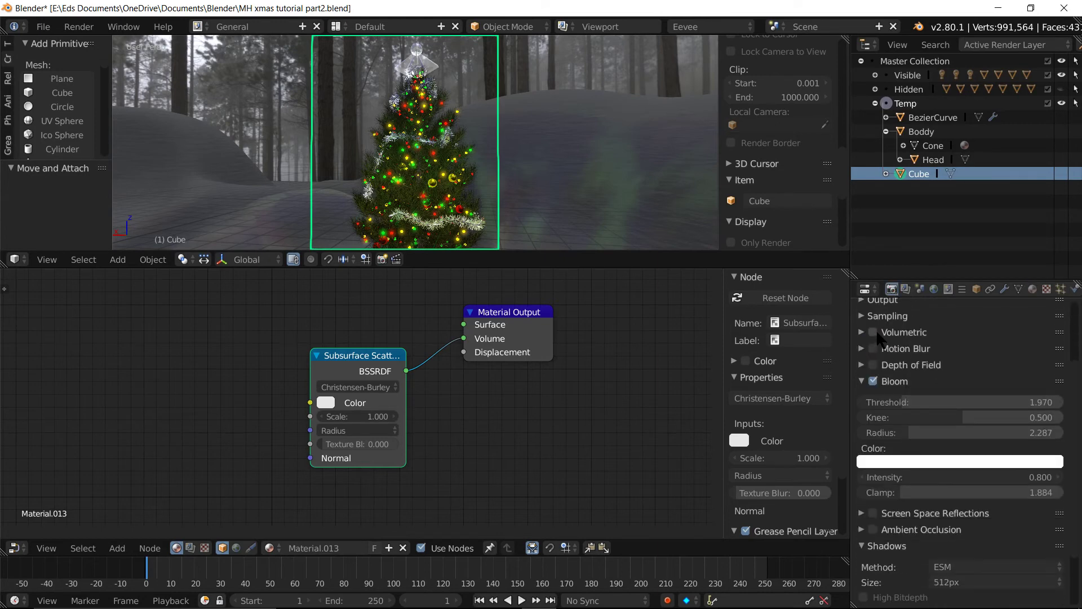
click(874, 333)
click(861, 333)
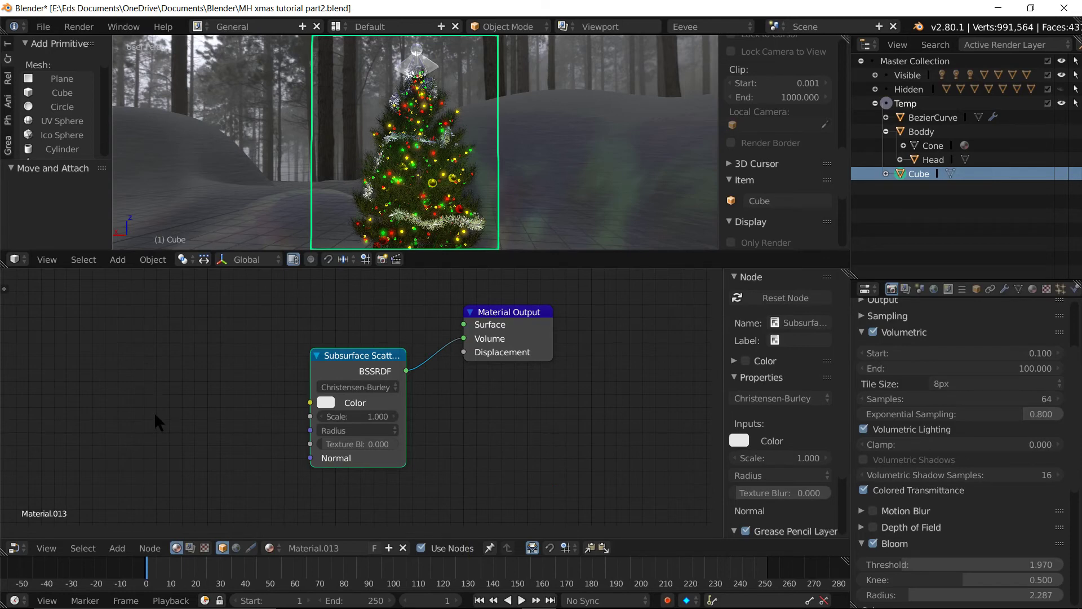
Add a Noise Texture node to the cube's material and place it on the left
key(shift+a)
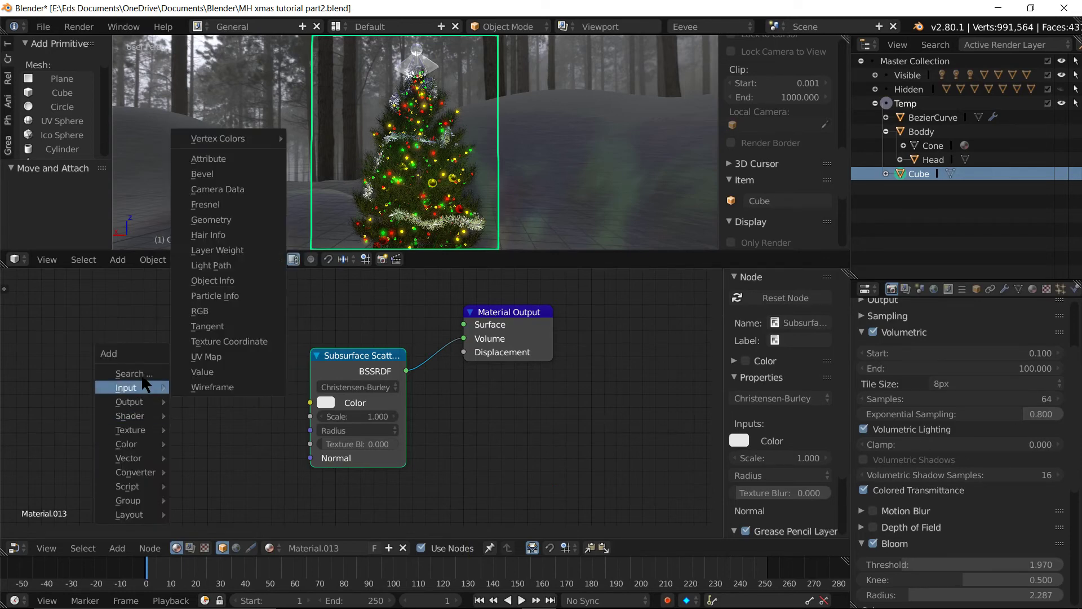
click(133, 373)
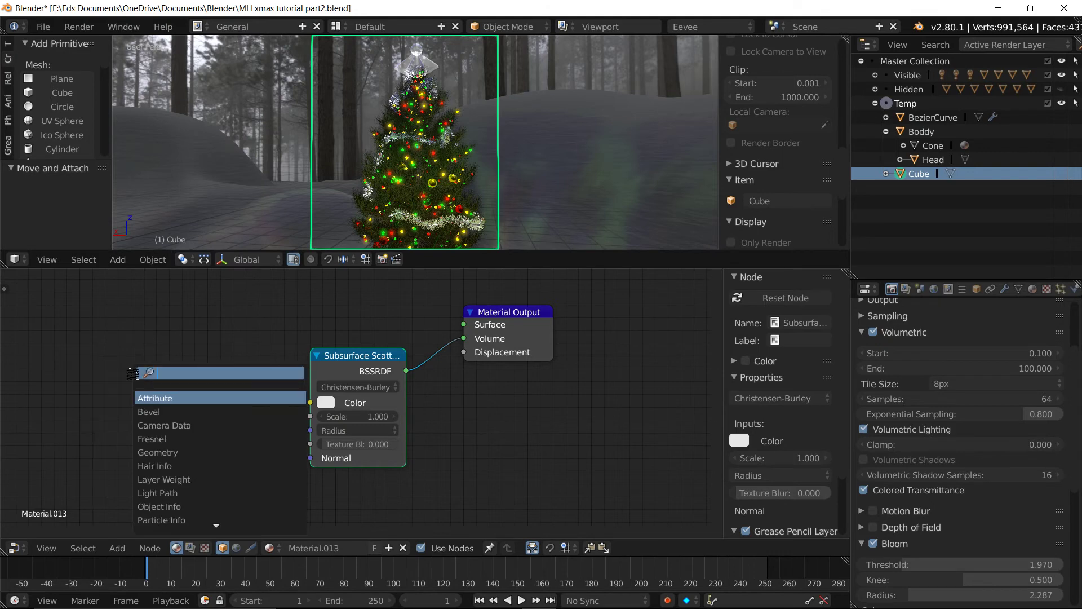
text(noi)
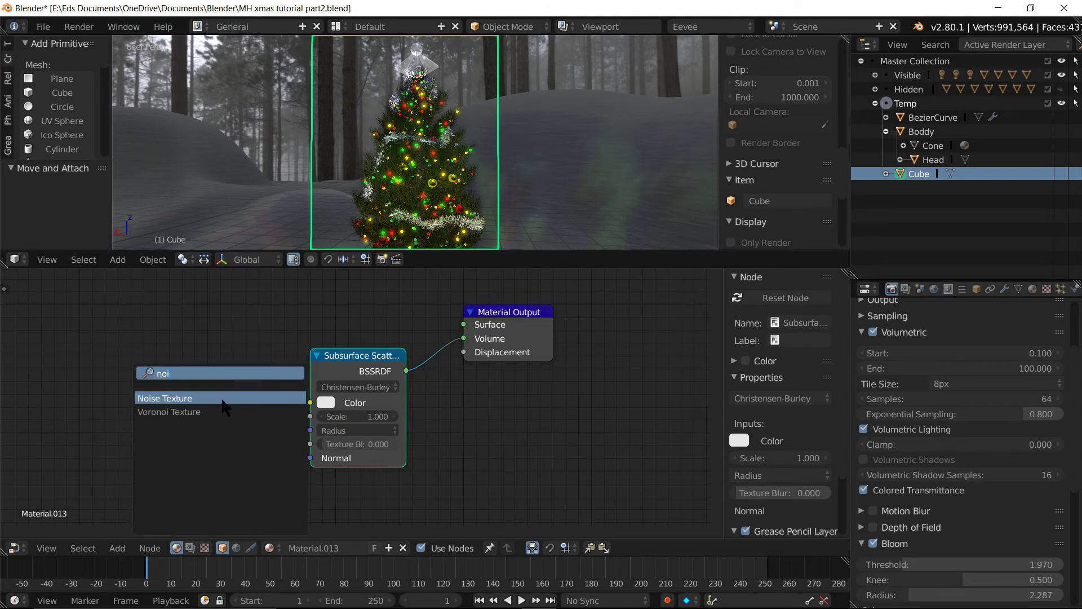
click(224, 399)
click(70, 330)
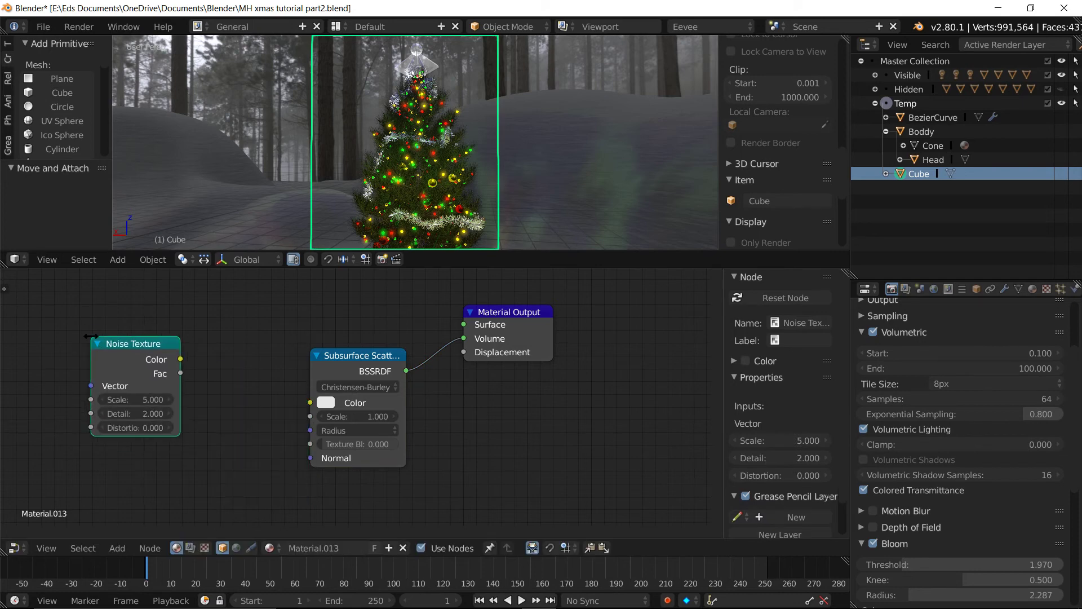
Add a ColorRamp node between the Noise Texture and the Subsurface Scattering node
key(shift+a)
click(247, 354)
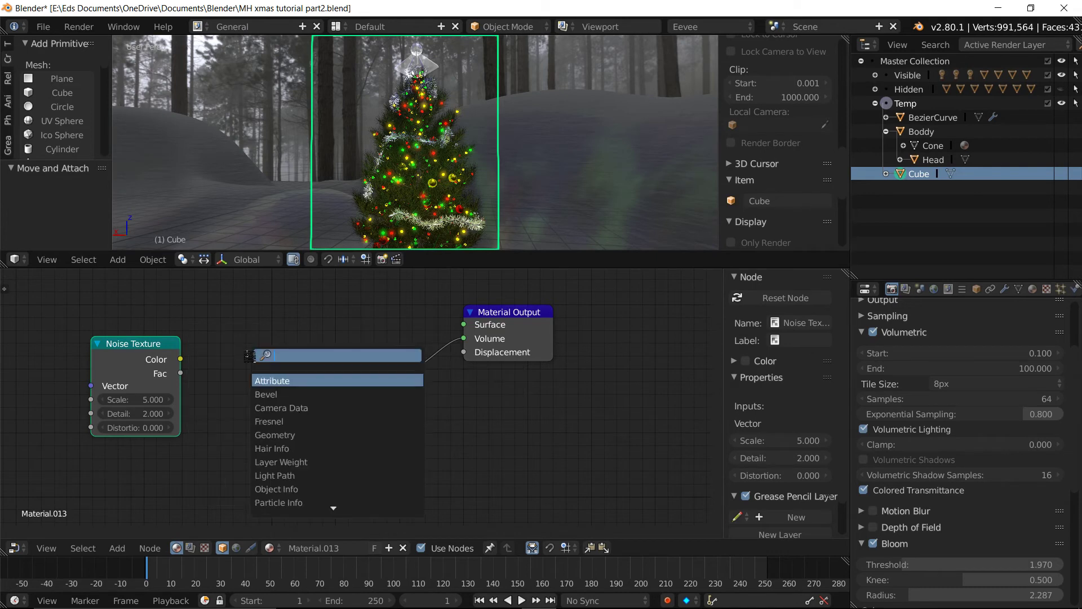
text(rap)
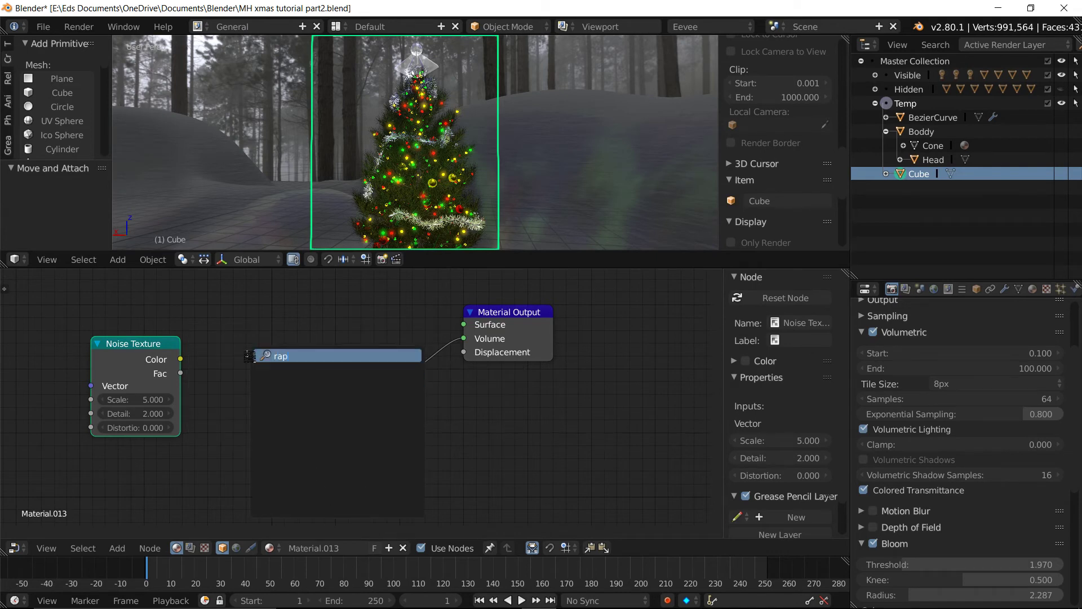
key(BackSpace)
text(mp)
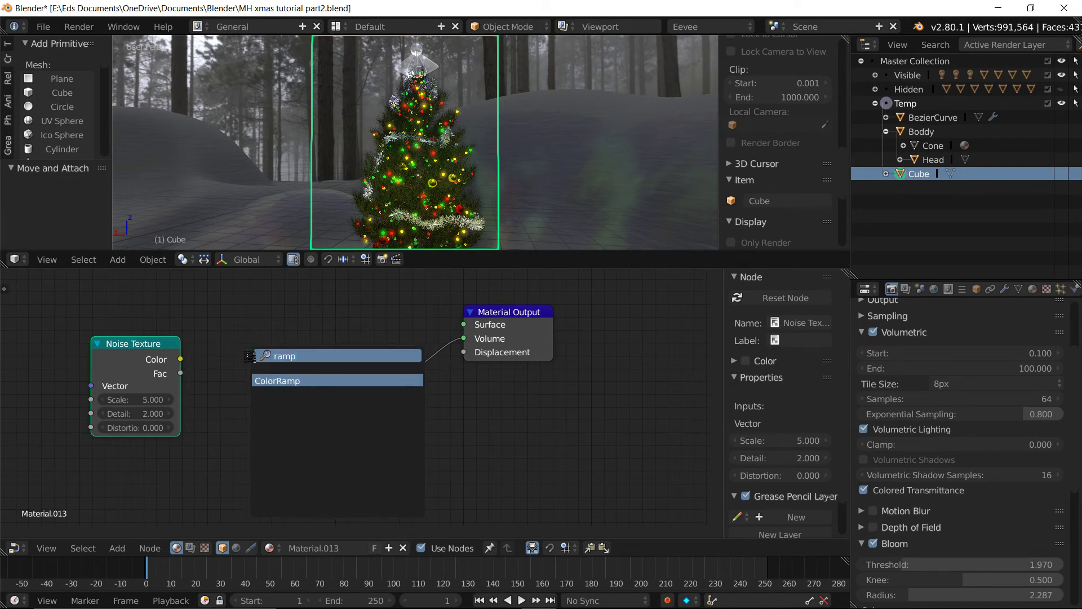
click(326, 383)
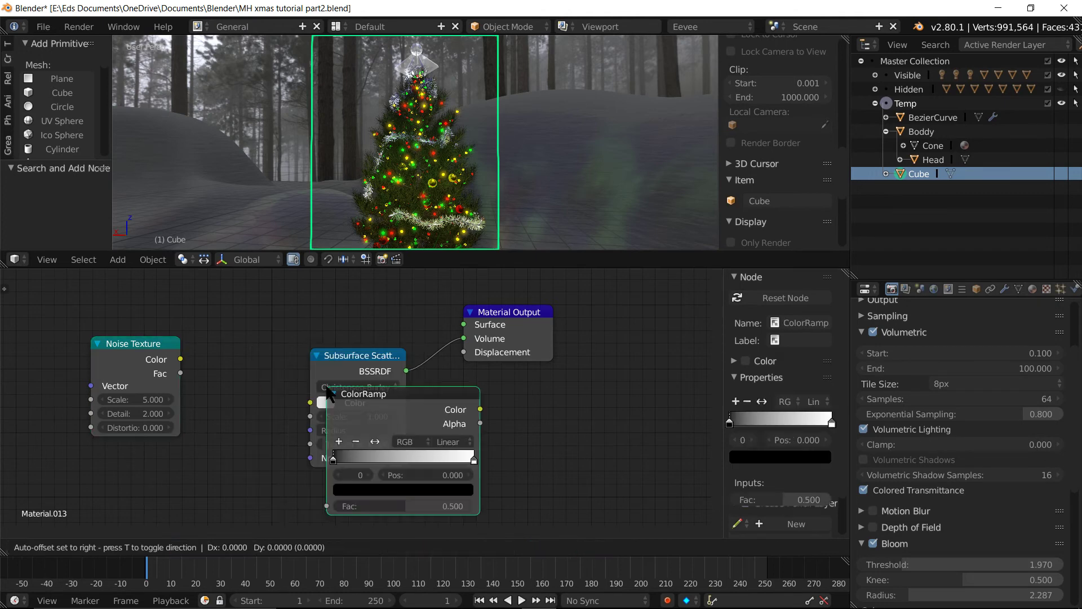
click(145, 348)
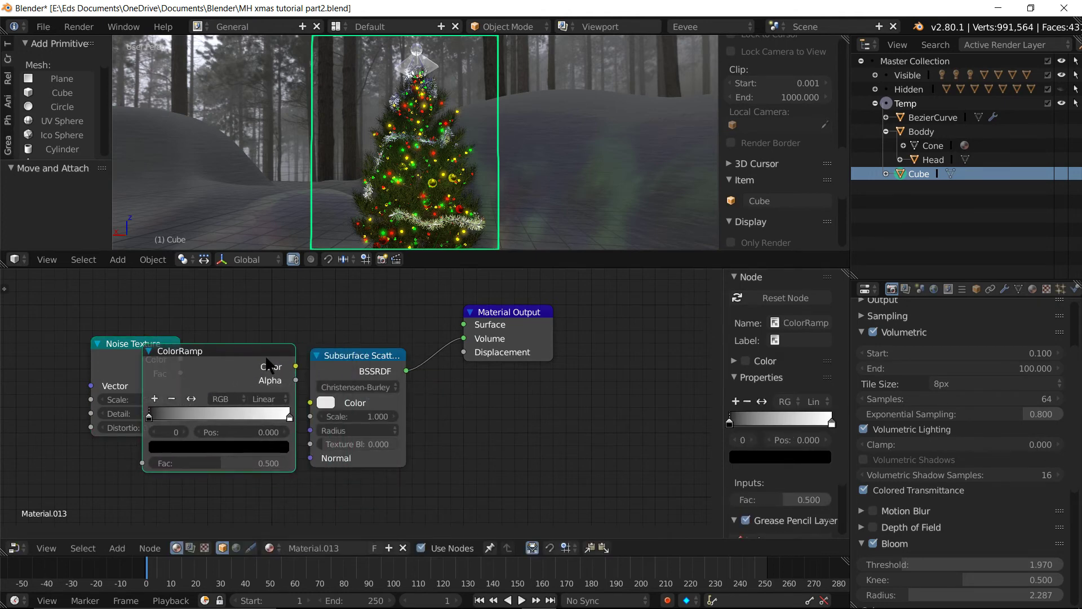
Link the ColorRamp Color into the Subsurface Scattering Color and tidy the node layout
mouse_move(295, 366)
mouse_down()
mouse_move(311, 409)
mouse_move(516, 324)
mouse_move(549, 323)
mouse_up()
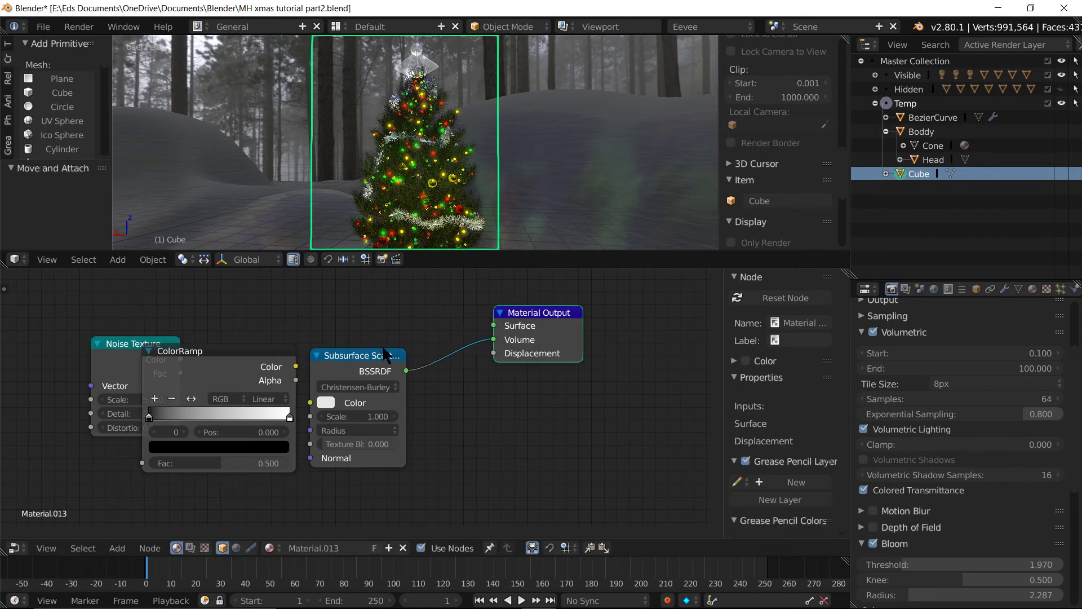
drag(385, 359, 438, 343)
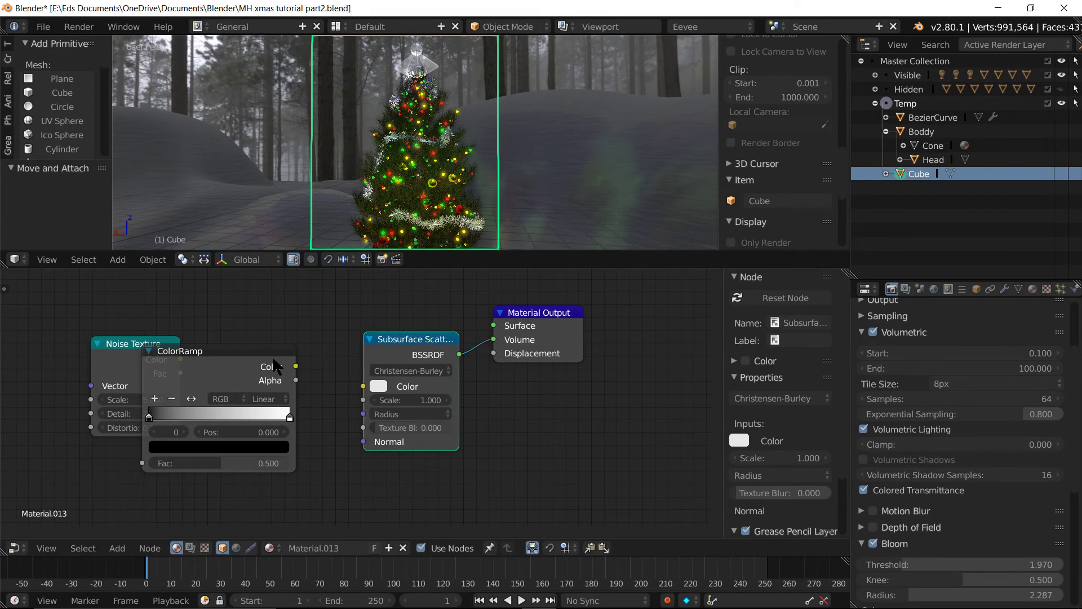
click(293, 346)
drag(293, 346, 321, 321)
drag(123, 342, 87, 329)
mouse_move(463, 141)
middle_down()
mouse_move(456, 130)
mouse_move(495, 134)
mouse_move(410, 131)
mouse_move(472, 153)
mouse_move(408, 135)
middle_up()
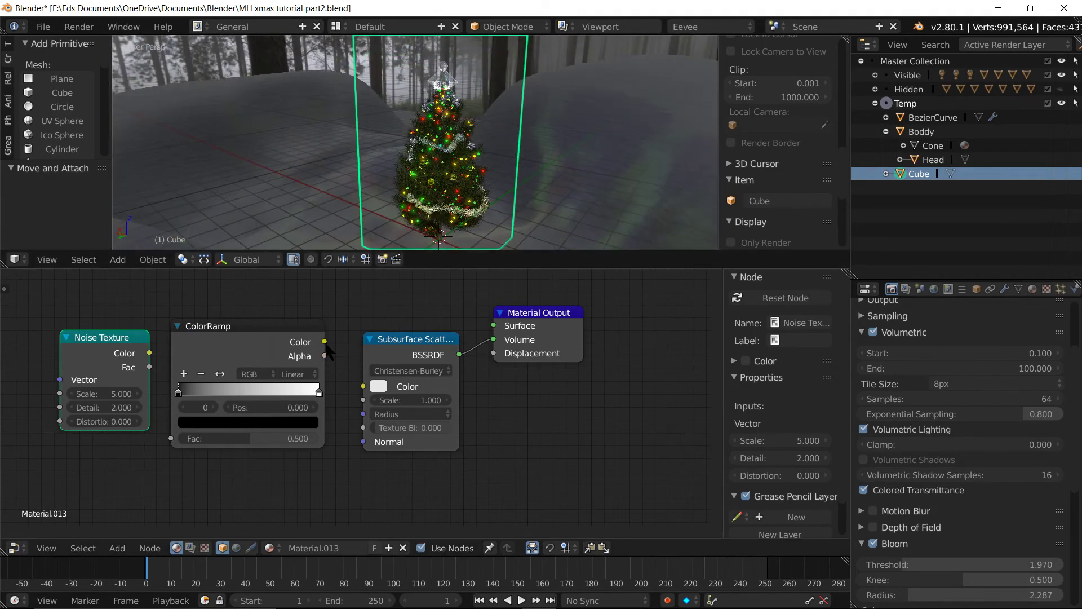
drag(324, 342, 365, 389)
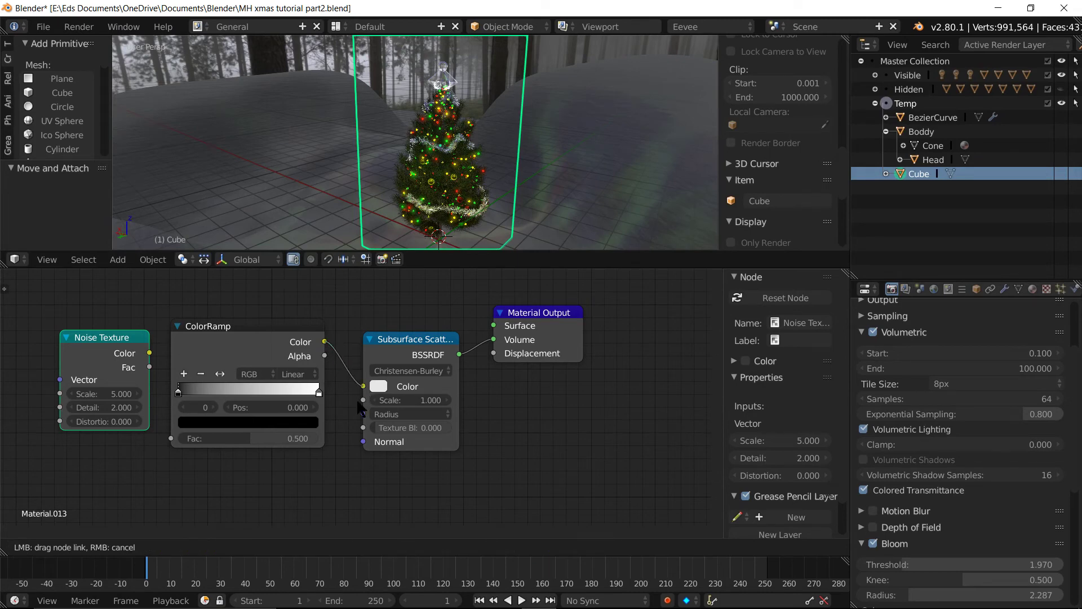
drag(342, 441, 340, 437)
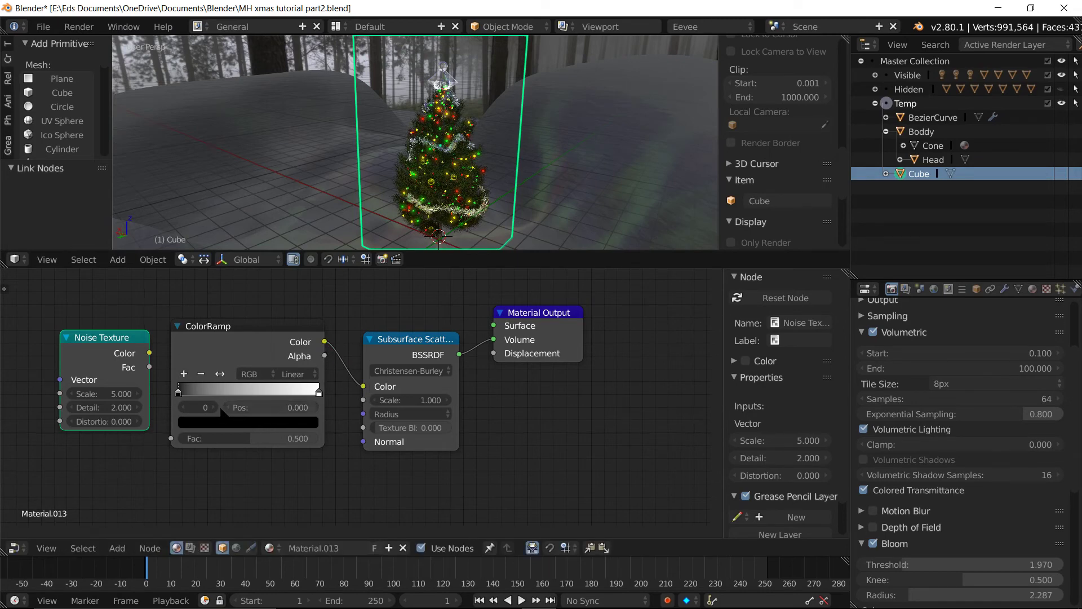
drag(120, 355, 77, 349)
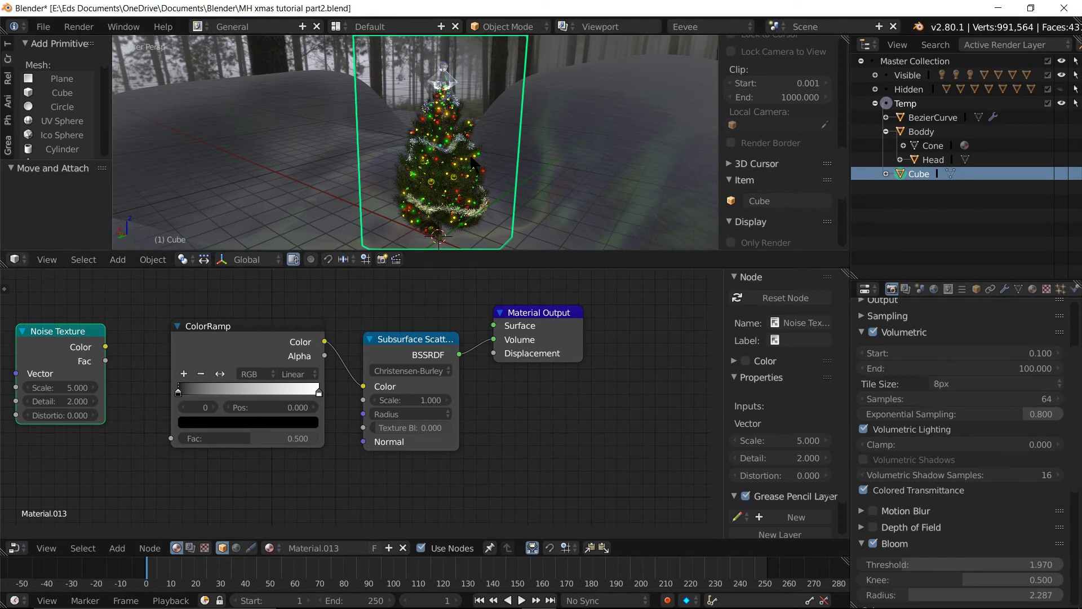
Set the World background Strength from 0.2 to 0.5
click(934, 289)
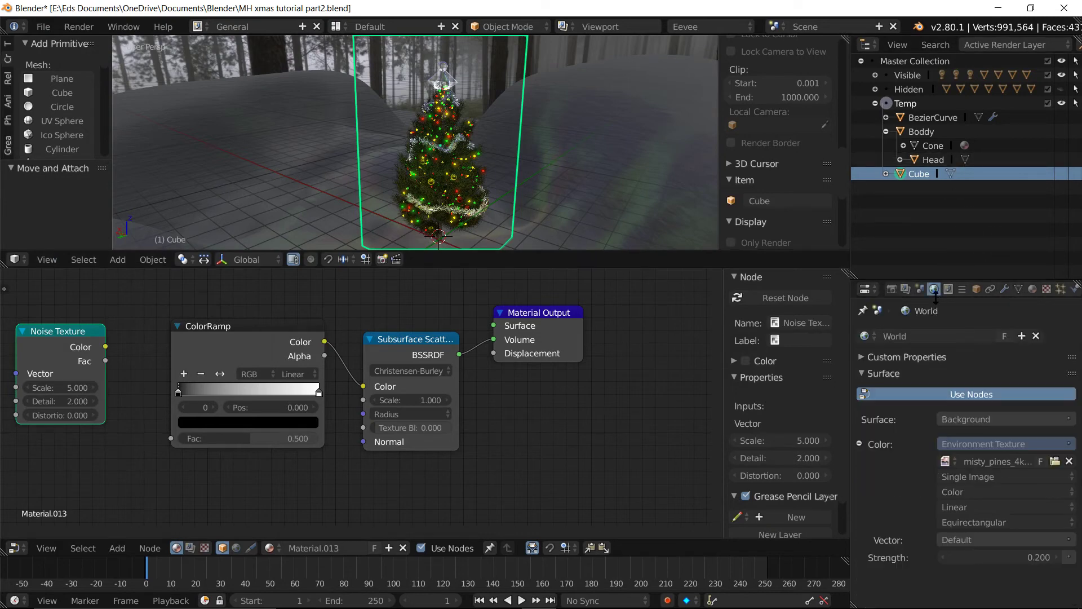
click(1053, 552)
text(0.5)
key(Return)
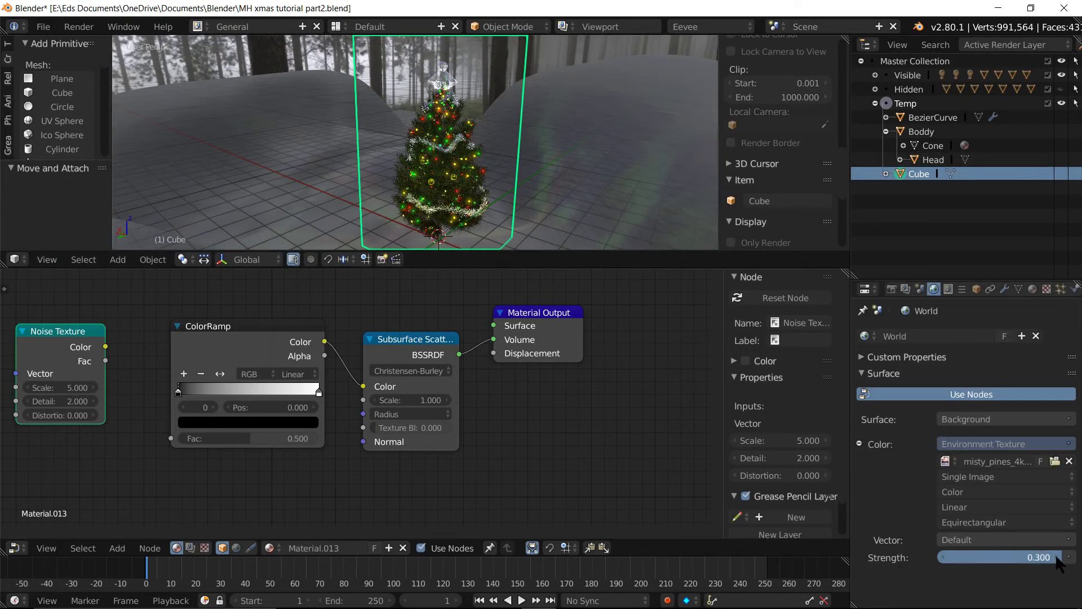
mouse_move(526, 145)
middle_down()
mouse_move(489, 124)
mouse_move(457, 125)
mouse_move(549, 146)
mouse_move(554, 133)
mouse_move(507, 153)
middle_up()
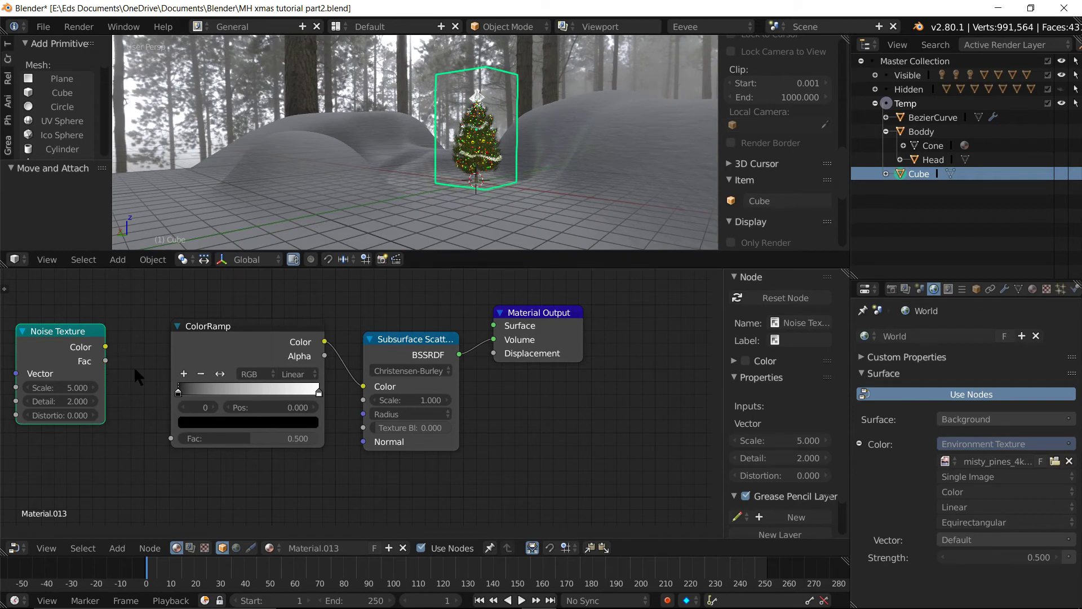
Rearrange the ColorRamp and Material Output nodes and delete the Subsurface Scattering node
drag(181, 391, 174, 393)
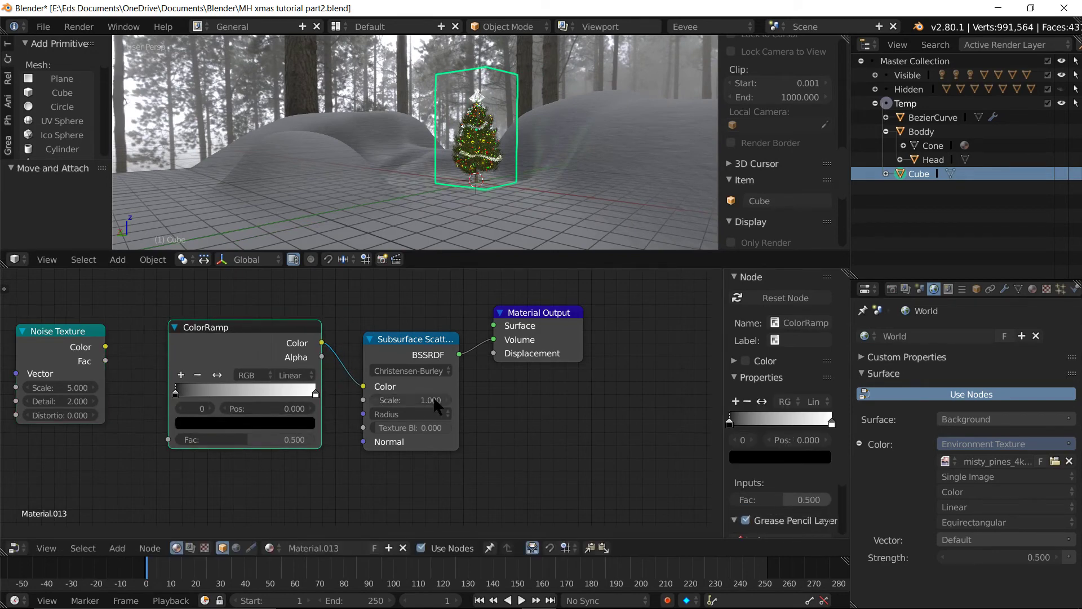
click(410, 339)
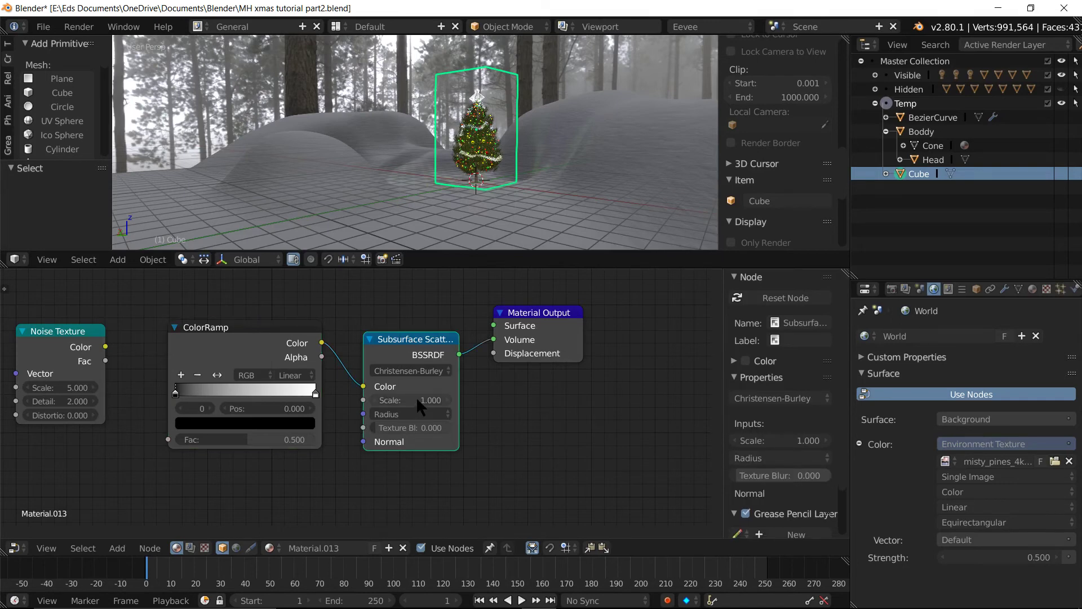
drag(536, 316, 569, 322)
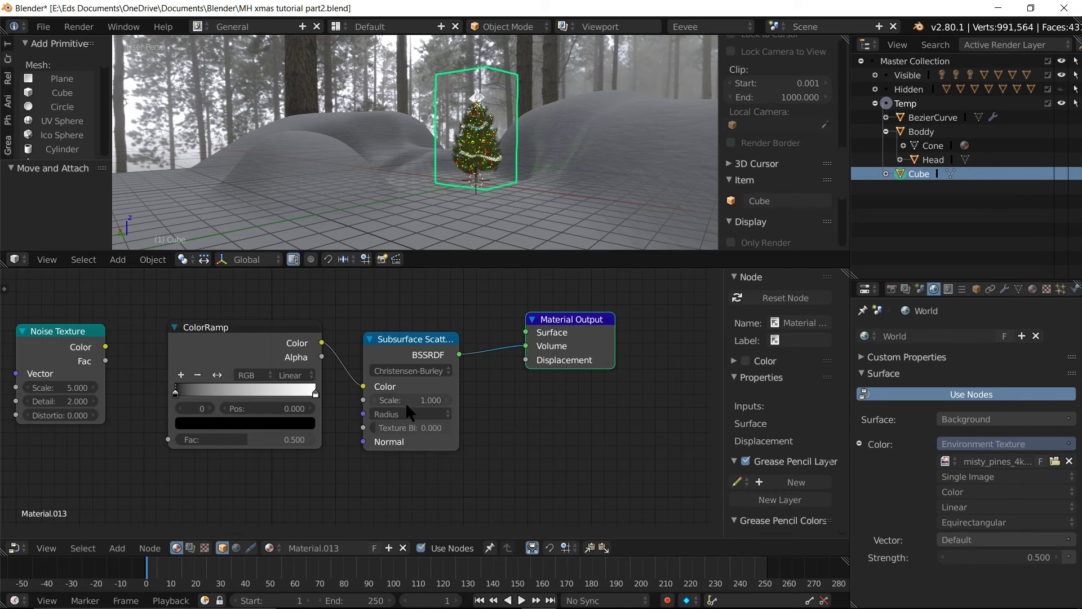
click(410, 345)
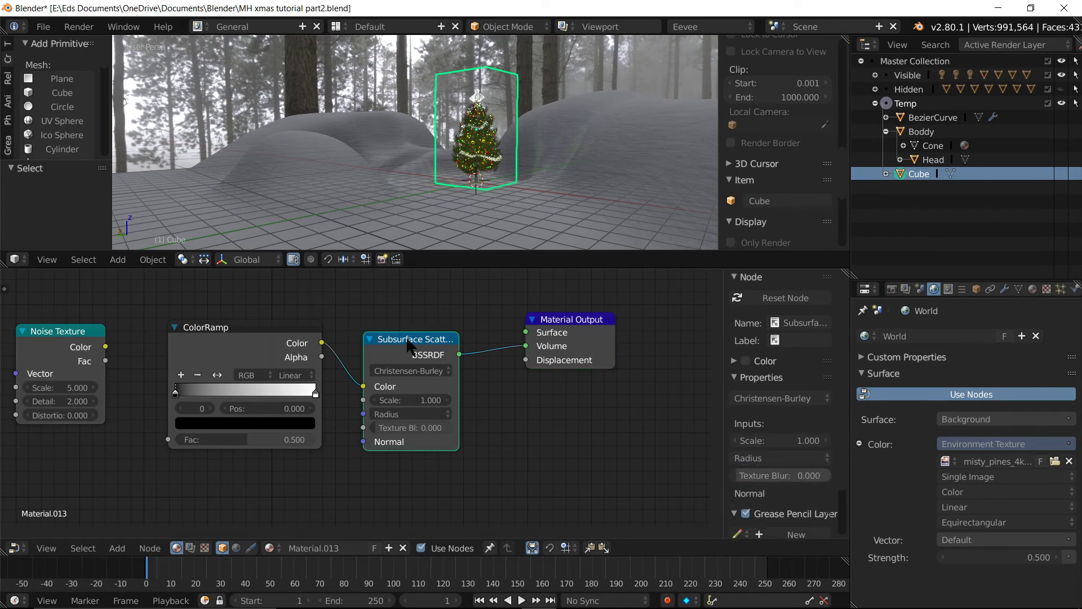
key(x)
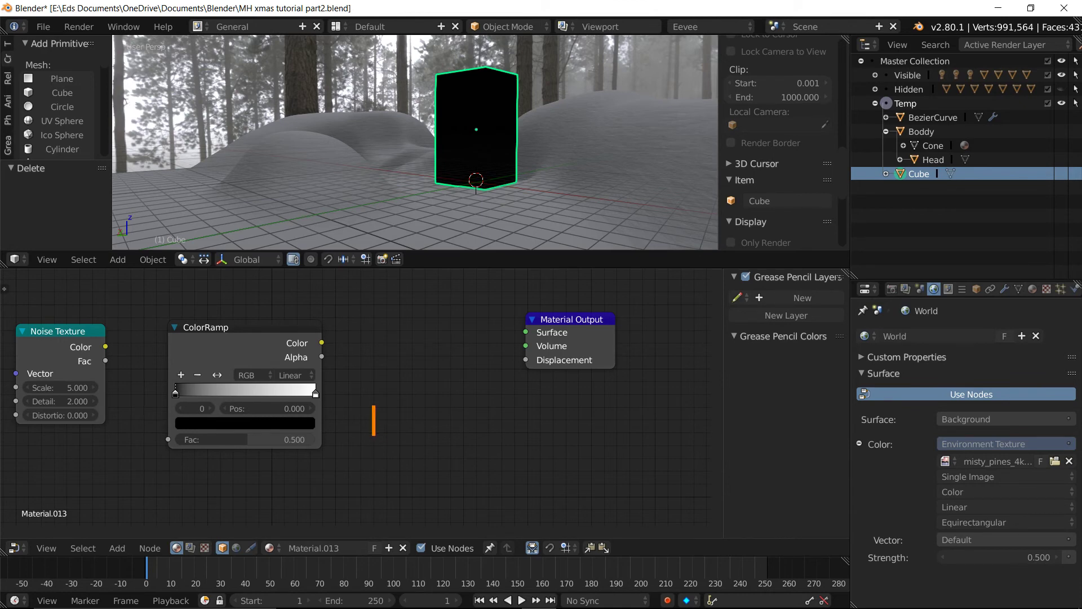
Type the on-screen note 'oops wrong shader'
text(oops )
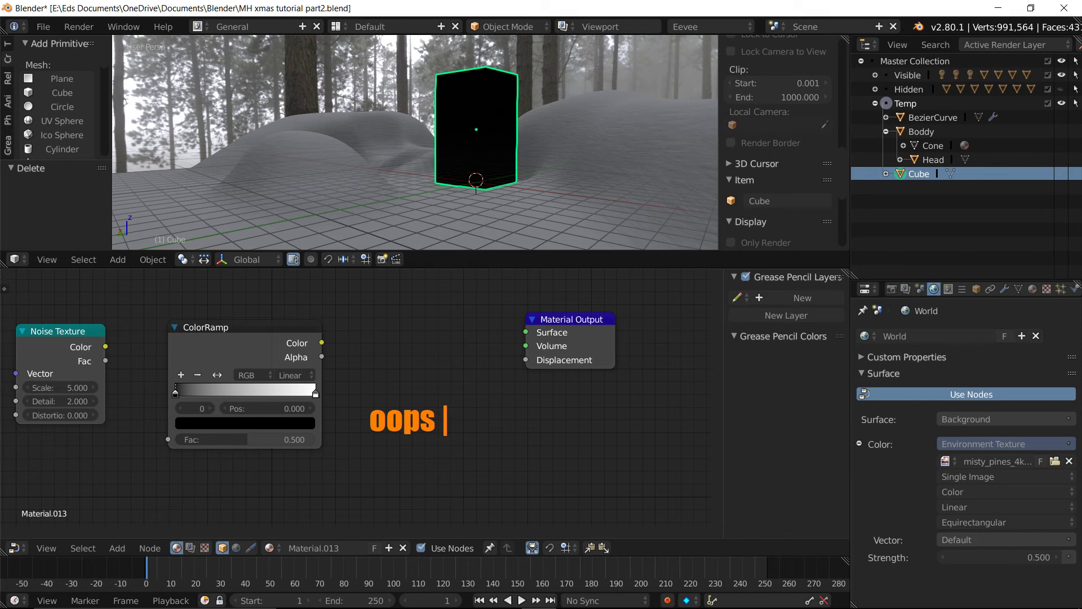
text(wring)
key(BackSpace)
key(BackSpace)
key(BackSpace)
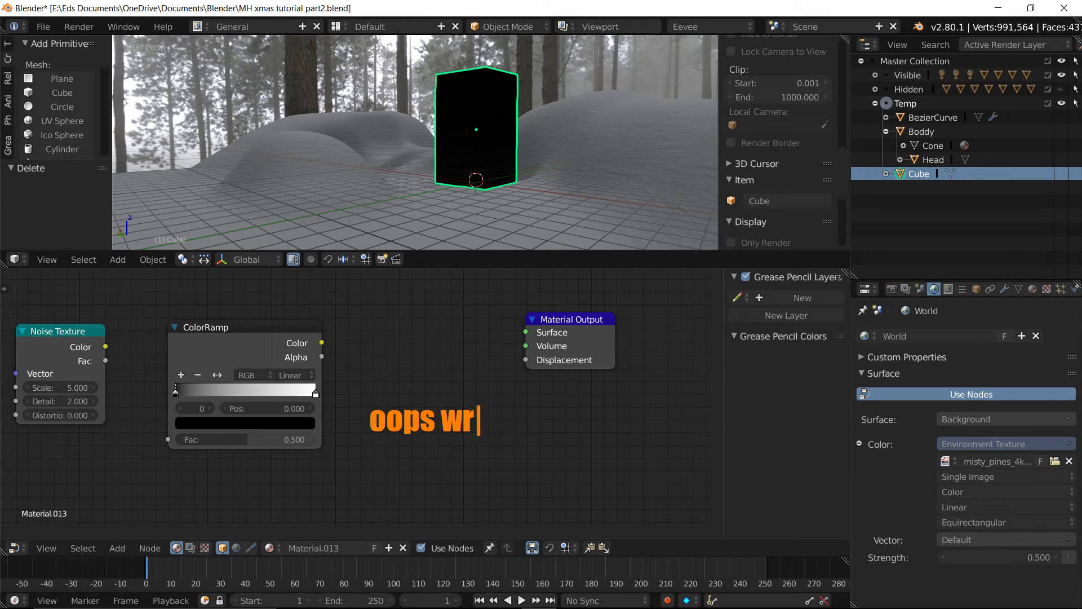
text(ong sha)
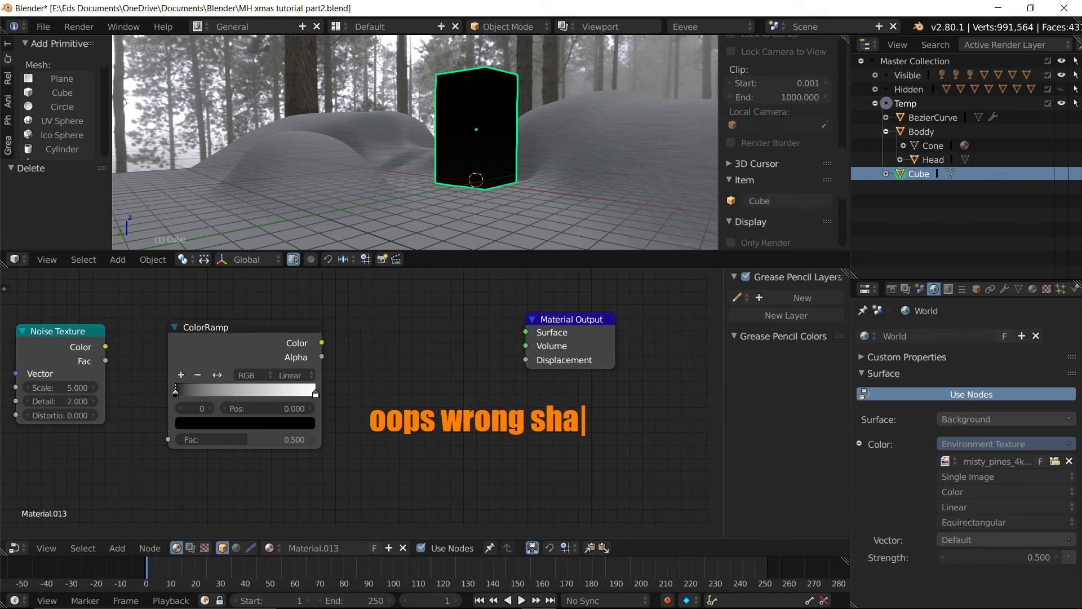
text(der)
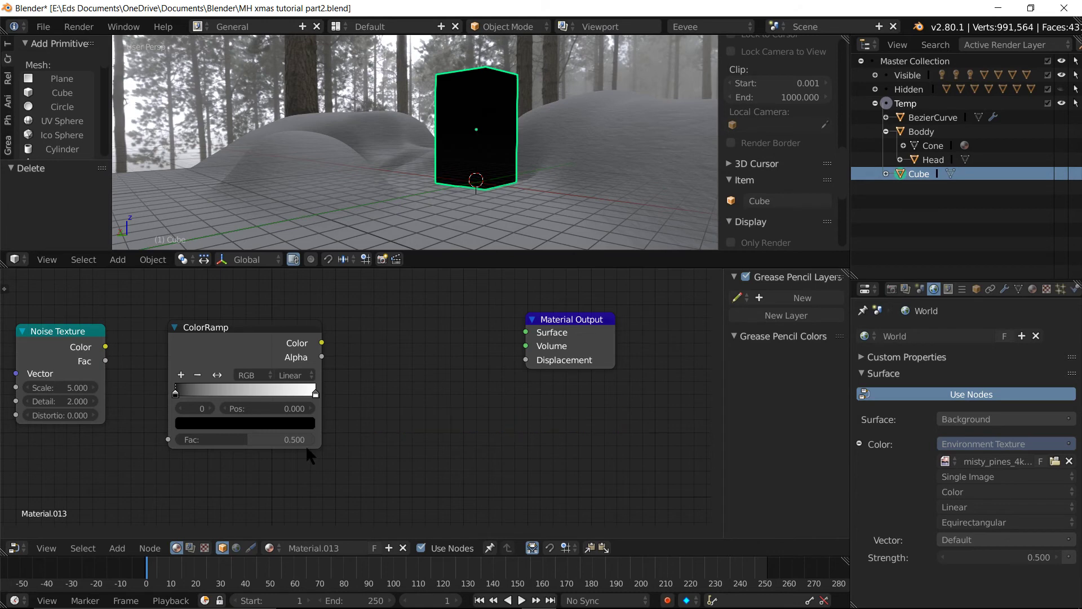
Add a Volume Scatter node fed by ColorRamp Color and plug it into Material Output Volume
key(shift+a)
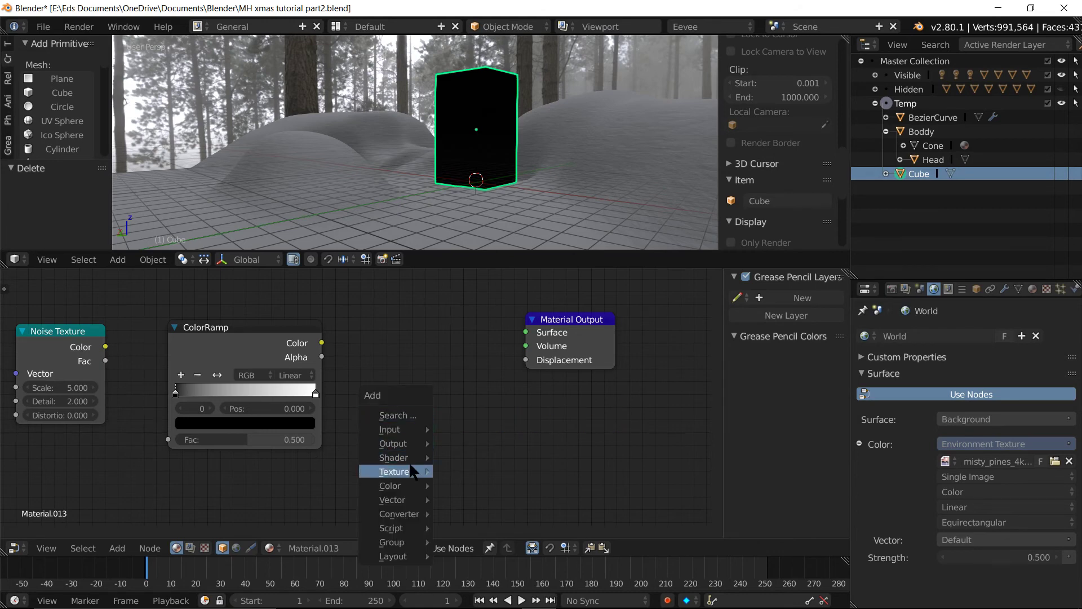
mouse_move(394, 456)
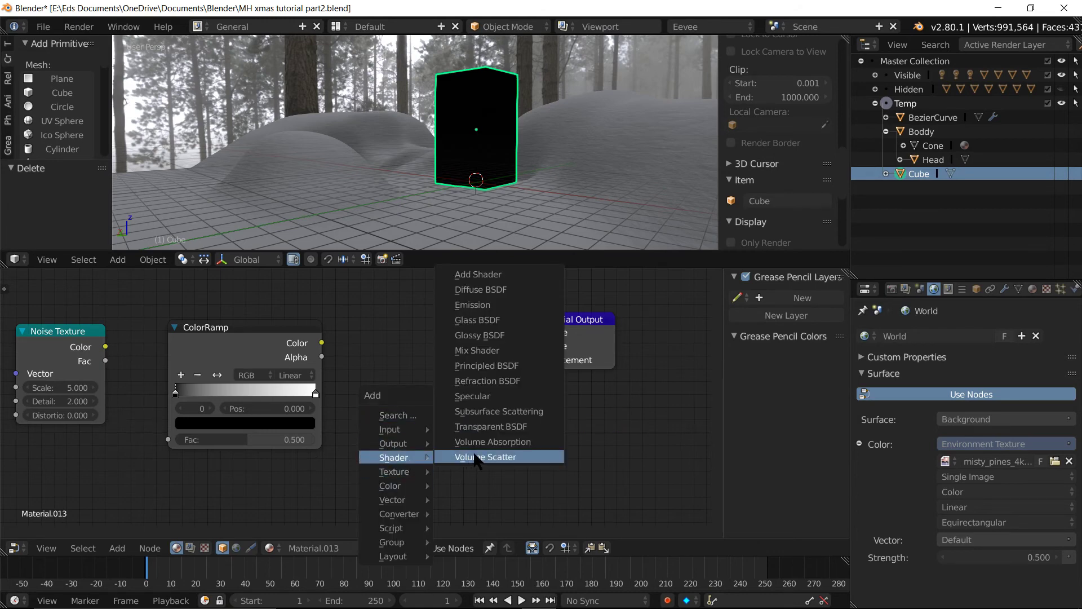
click(518, 456)
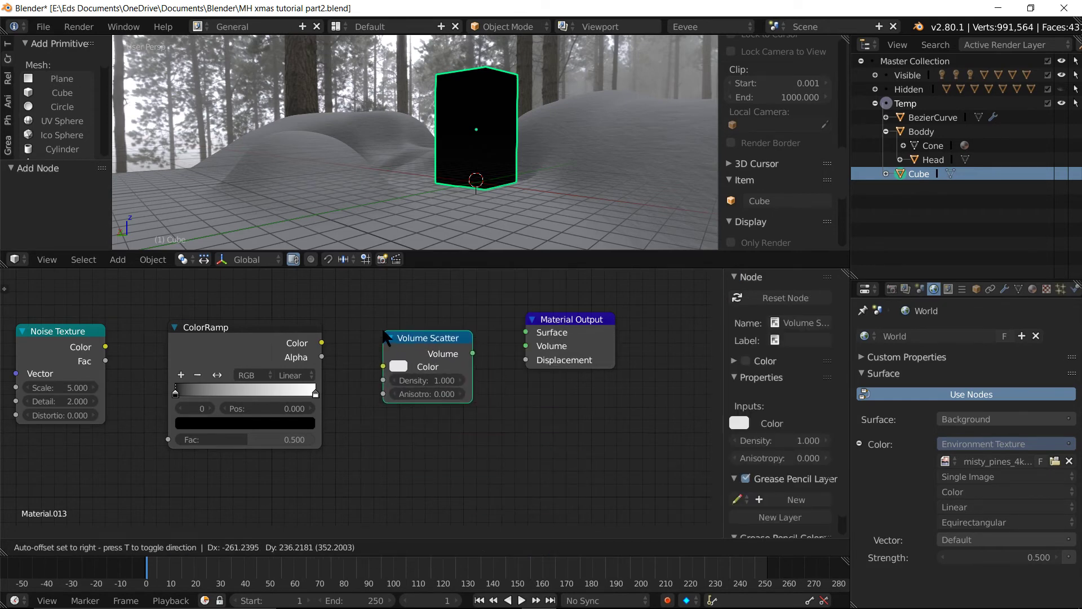
click(387, 330)
drag(321, 343, 387, 364)
drag(477, 351, 526, 335)
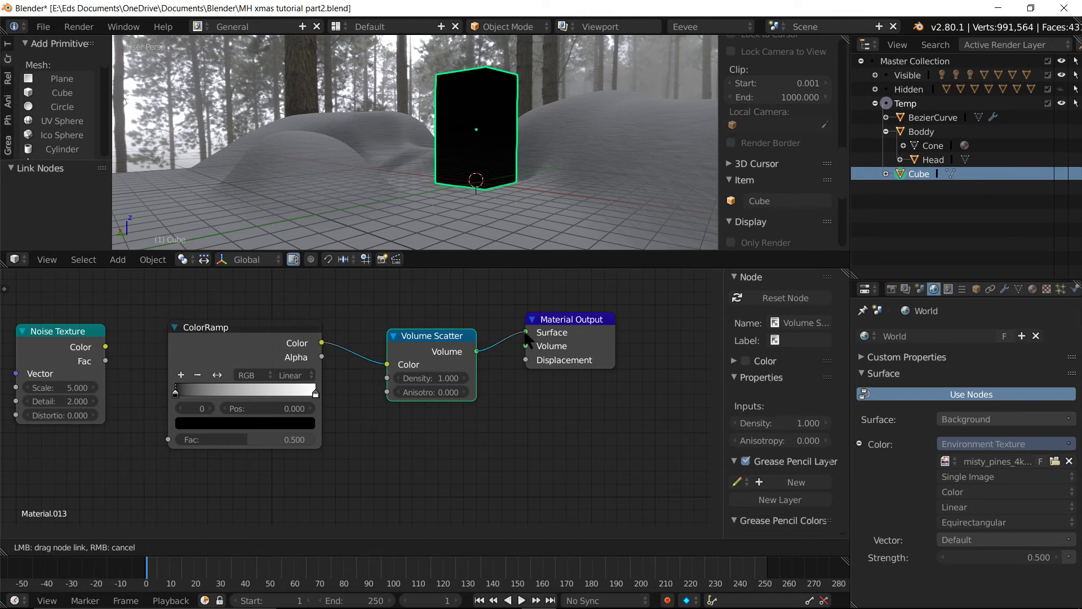
mouse_move(528, 338)
mouse_down()
mouse_move(508, 344)
mouse_move(526, 359)
mouse_up()
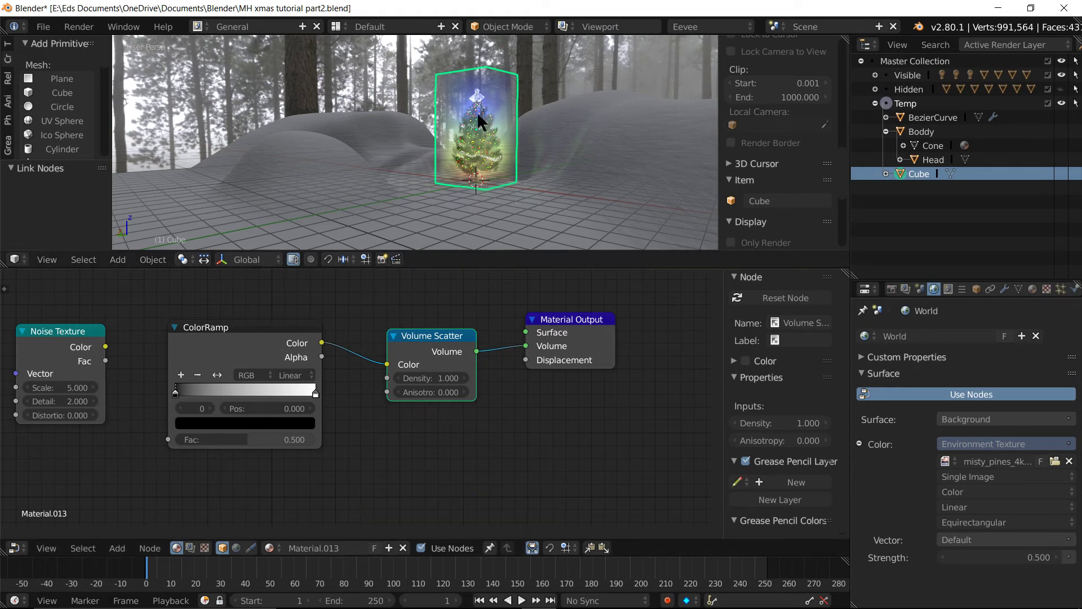
Link Noise Texture Color to ColorRamp Fac, set Scale 18.8 and the black stop to 0.5
scroll(468, 111, up, 2)
scroll(488, 147, up, 1)
middle_drag(488, 148, 534, 148)
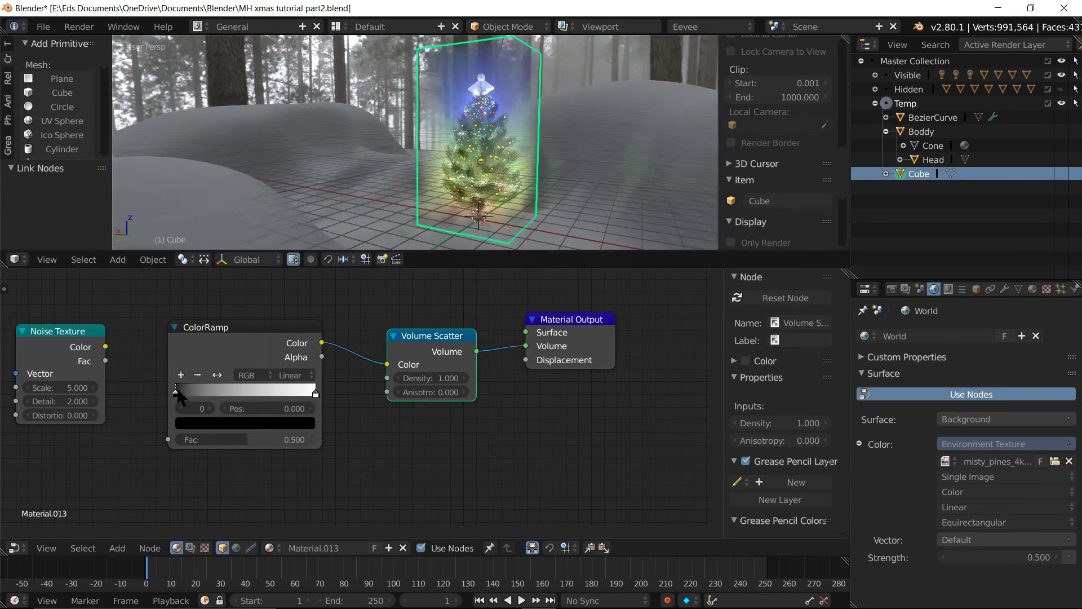
drag(206, 387, 200, 392)
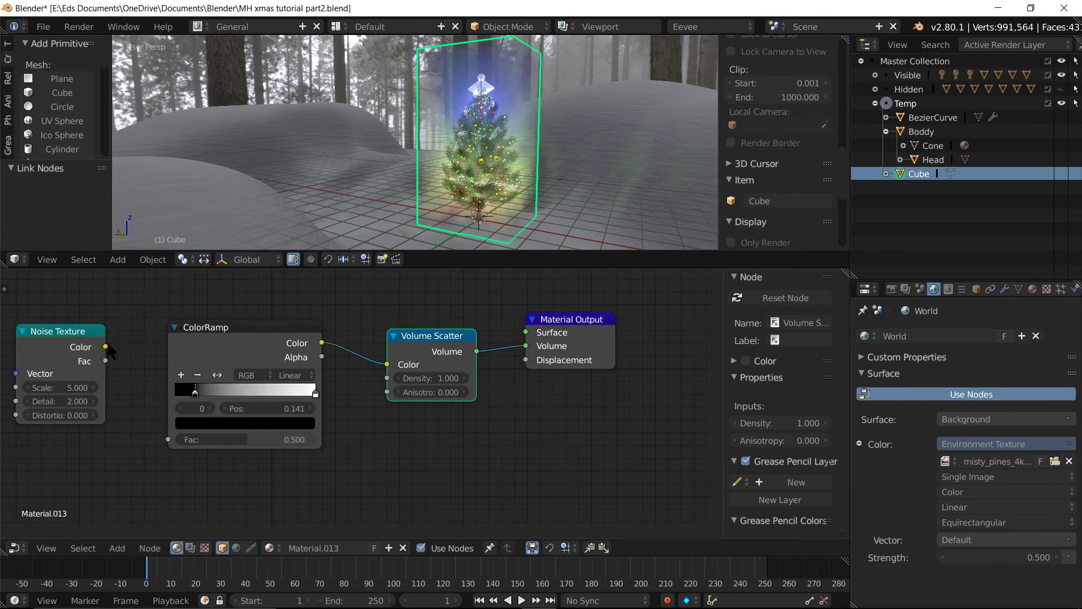
drag(106, 347, 171, 437)
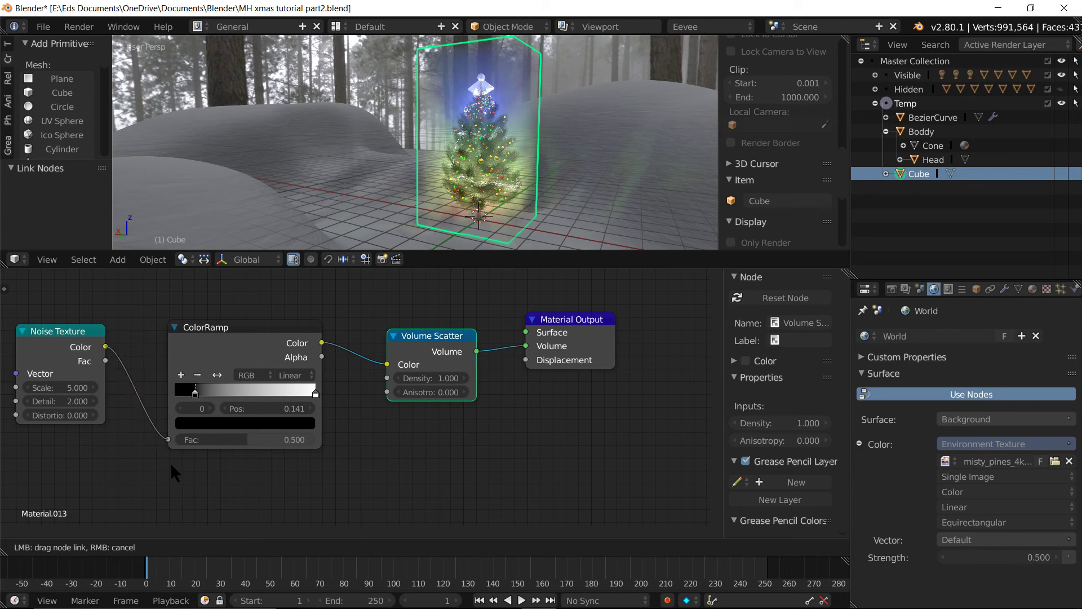
drag(116, 462, 116, 462)
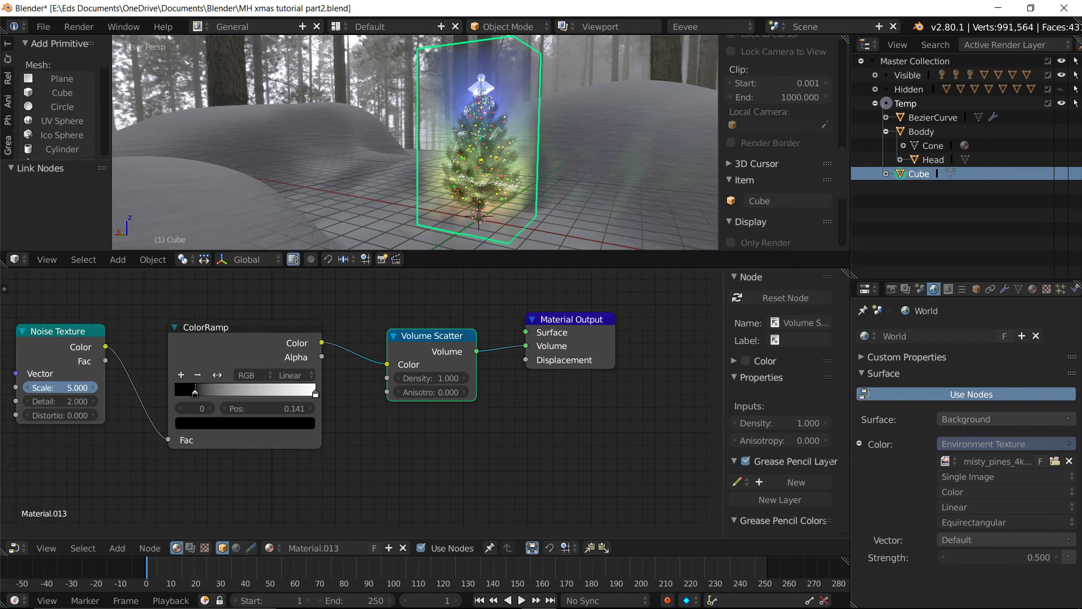
drag(61, 387, 233, 387)
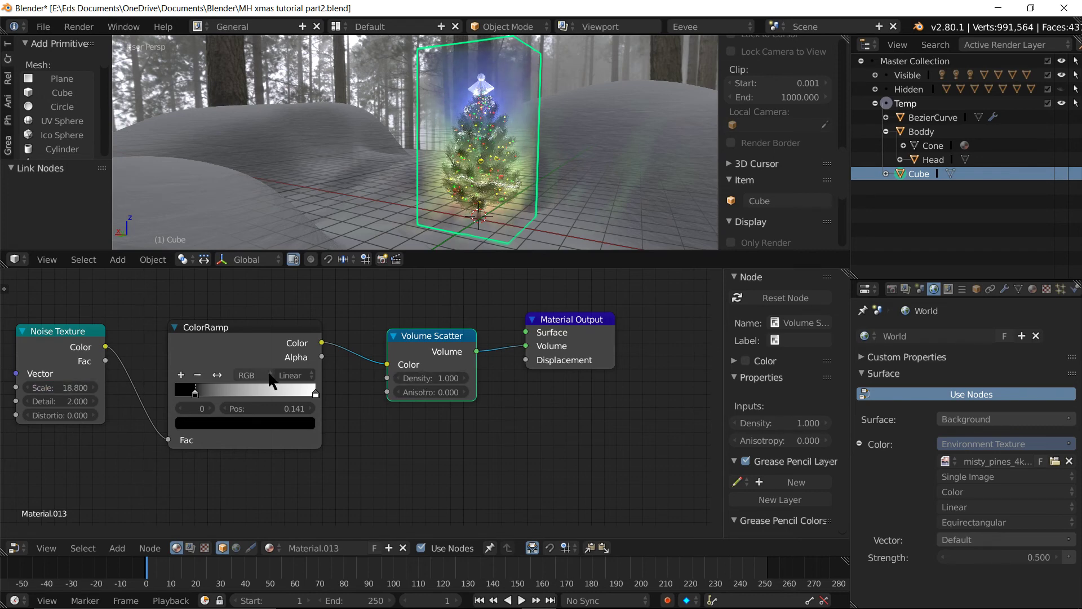
drag(213, 390, 234, 390)
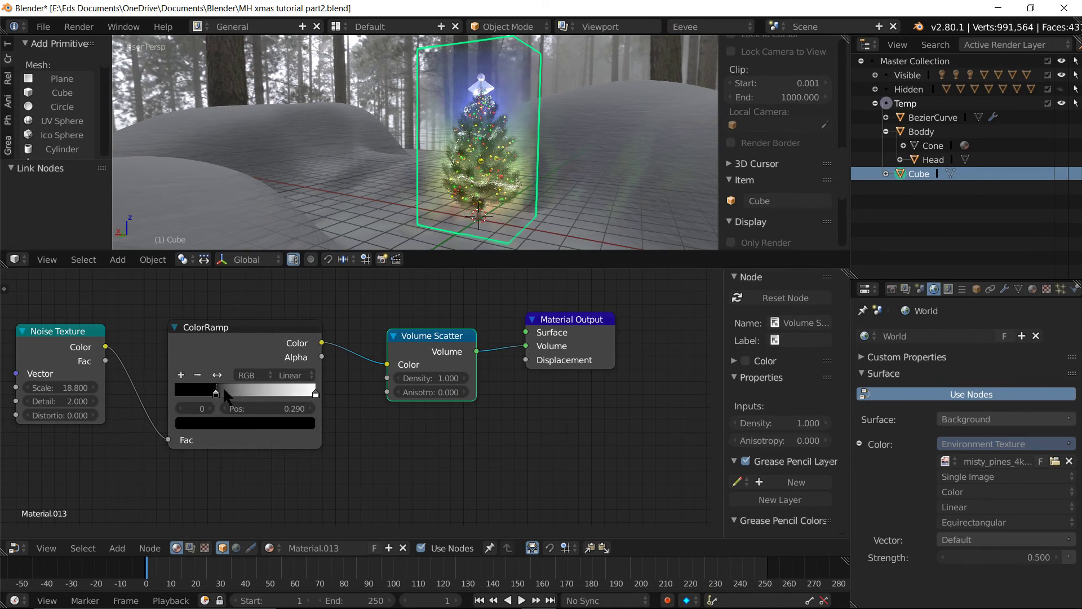
drag(259, 391, 246, 395)
Set the Noise Texture Distortion to 2.5 and Scale to 14.4
scroll(514, 136, up, 3)
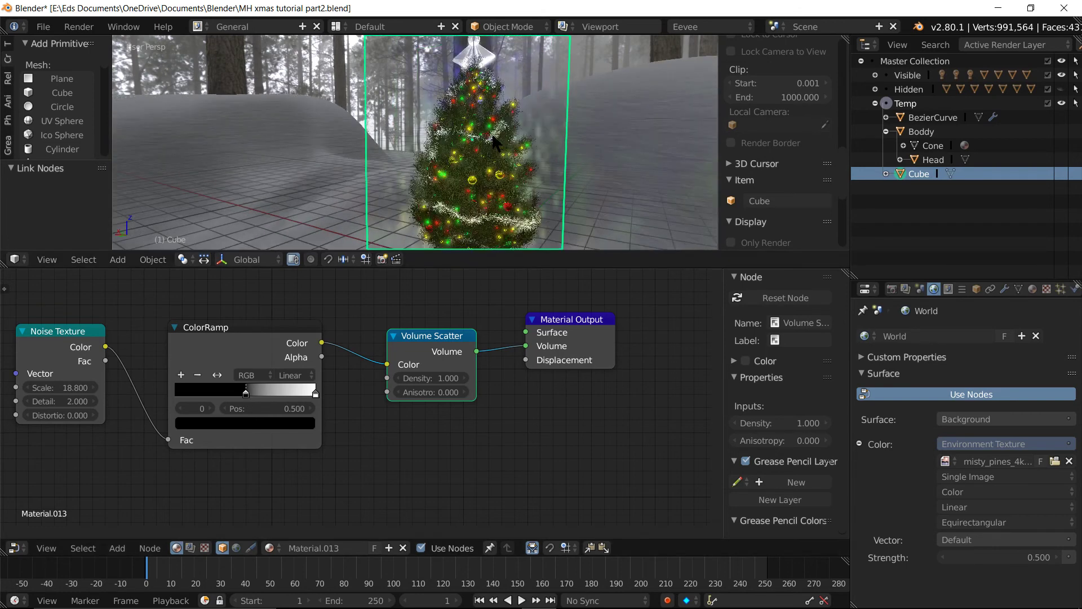
scroll(489, 154, up, 1)
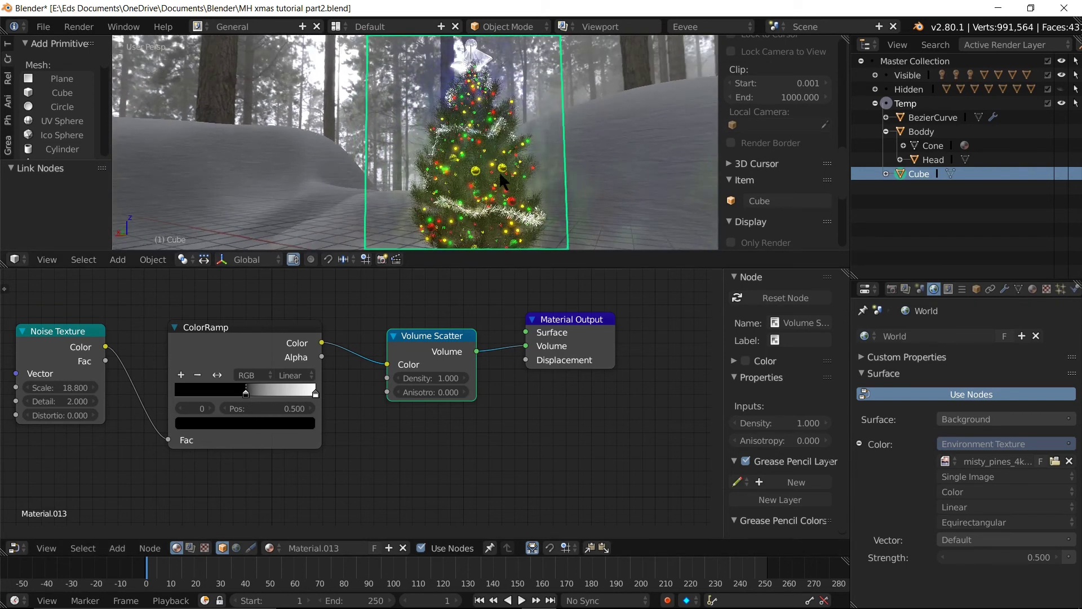
scroll(479, 158, up, 2)
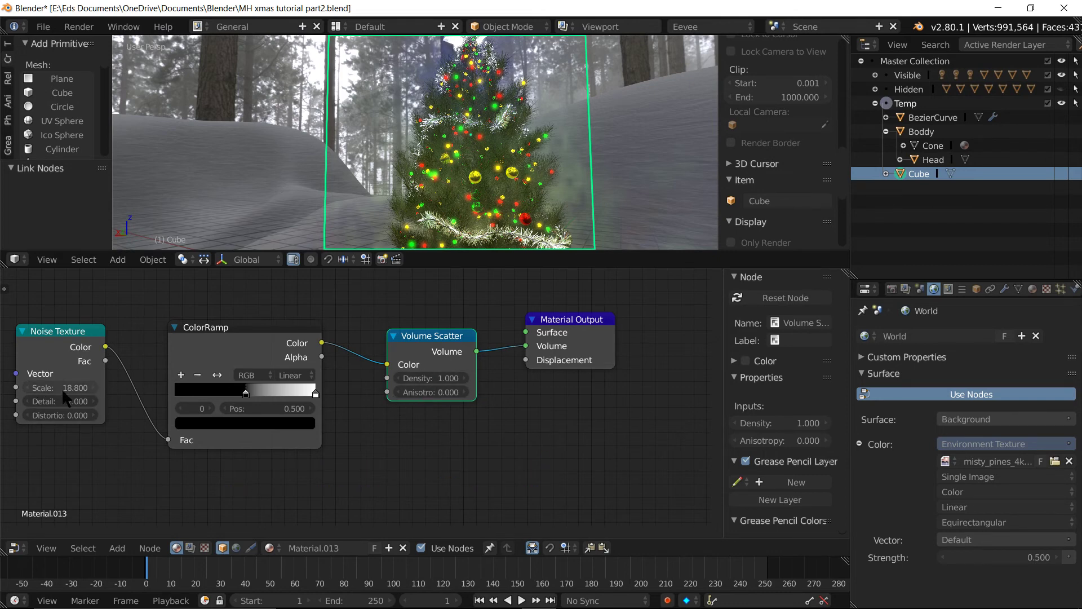
click(63, 415)
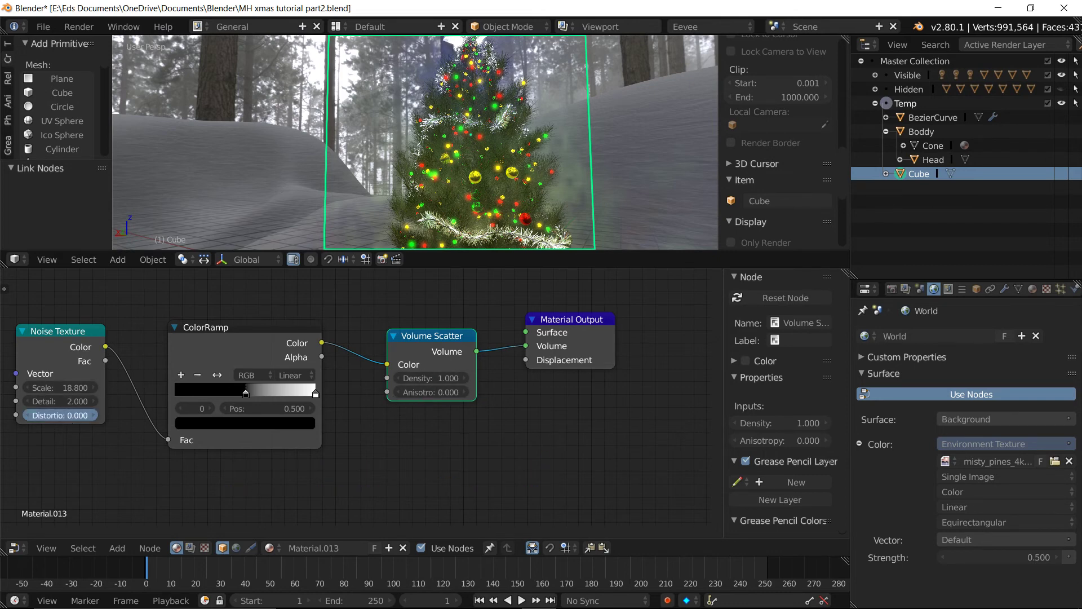
drag(64, 415, 283, 426)
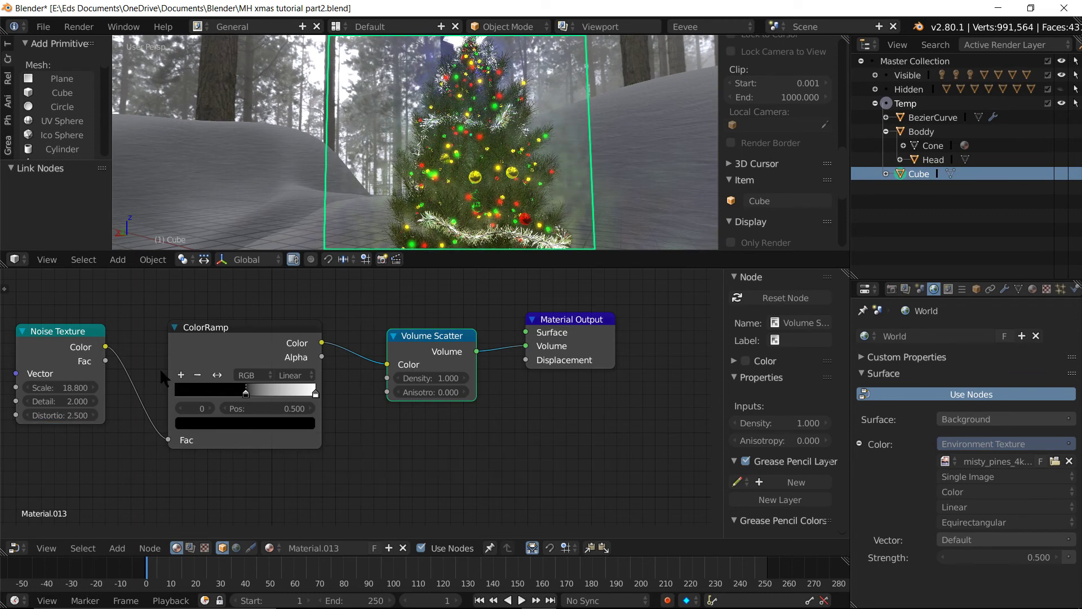
click(63, 388)
drag(63, 388, 39, 387)
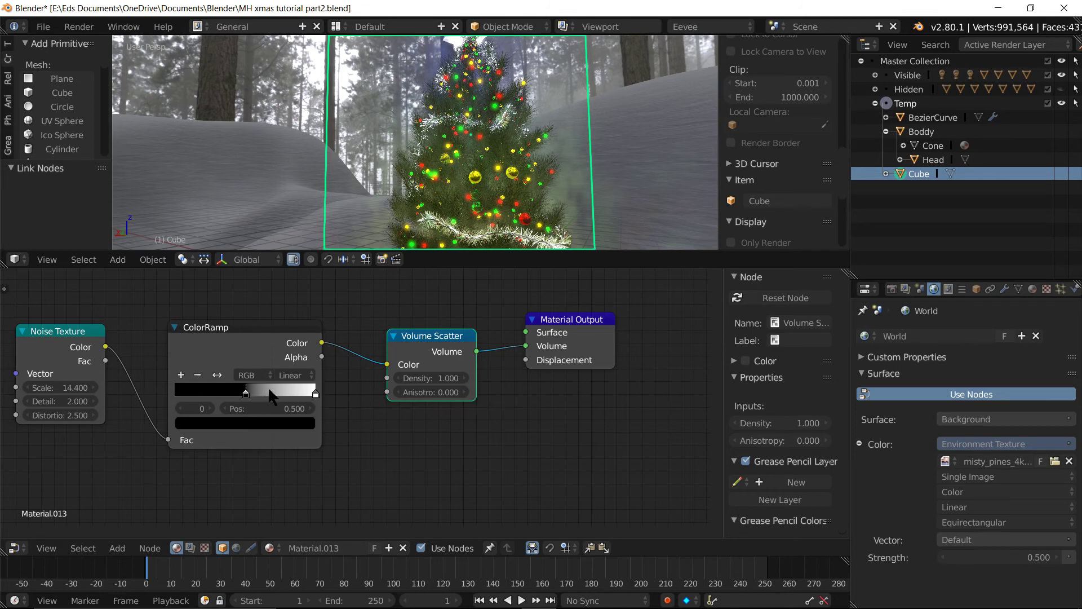
Slide the ColorRamp white stop to 0.775, leaving the black stop near 0.471
drag(268, 389, 264, 390)
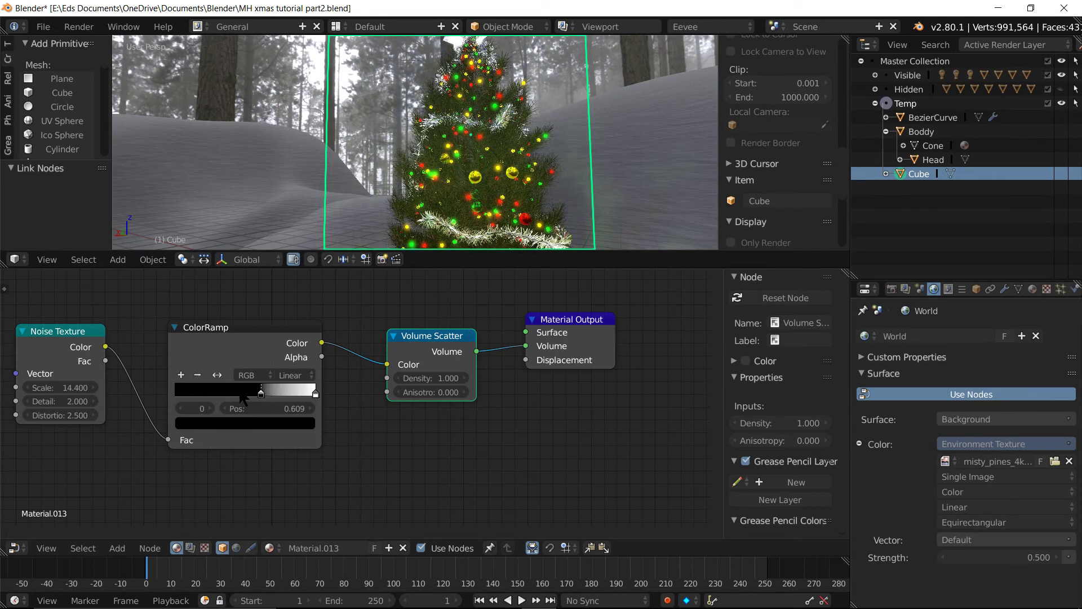
drag(243, 397, 242, 397)
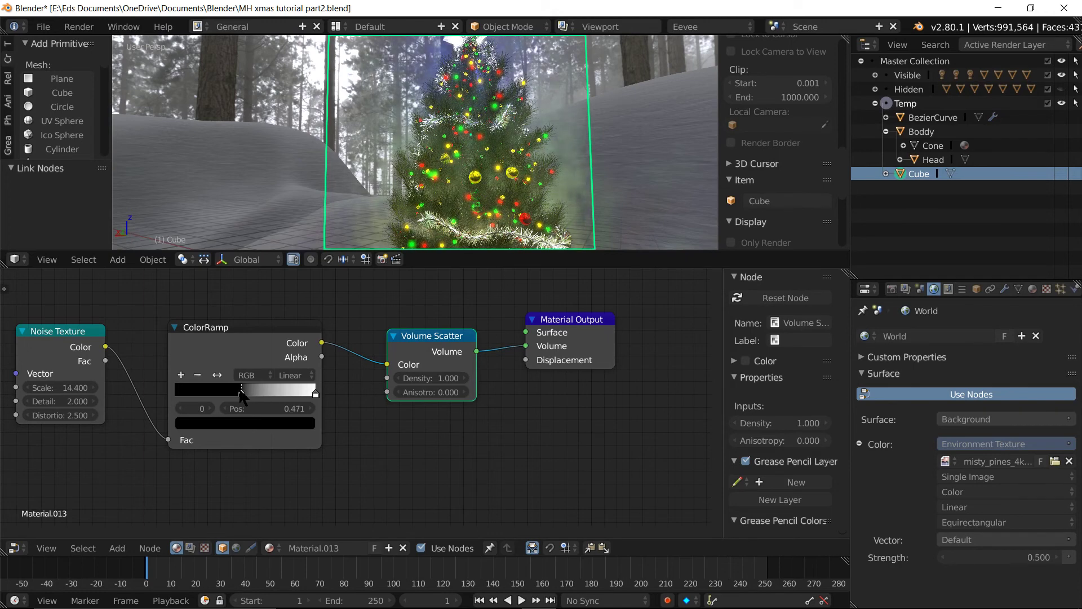
click(311, 394)
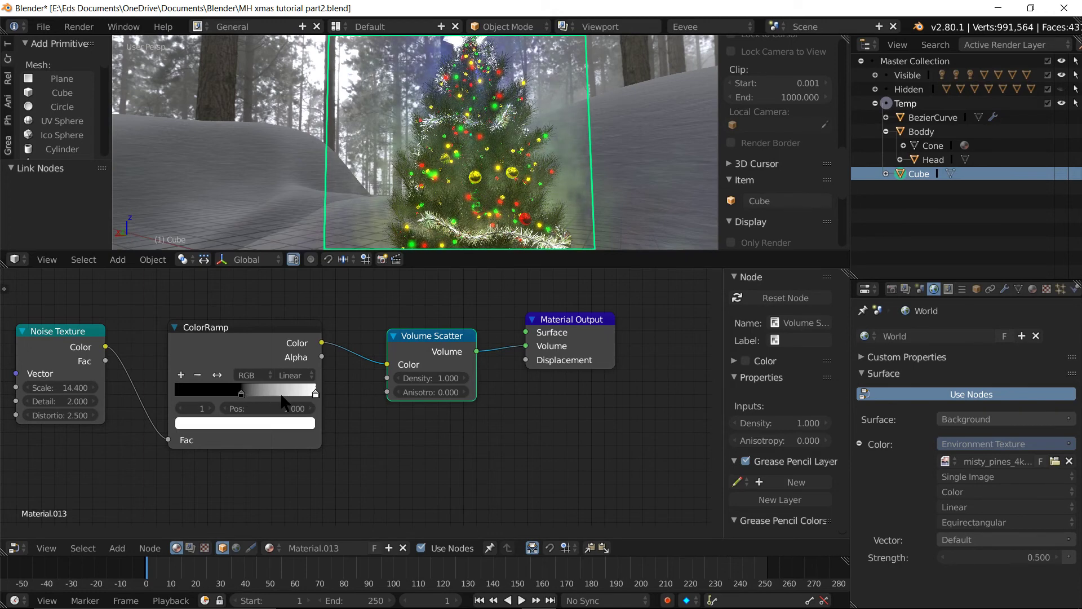
drag(281, 396, 284, 398)
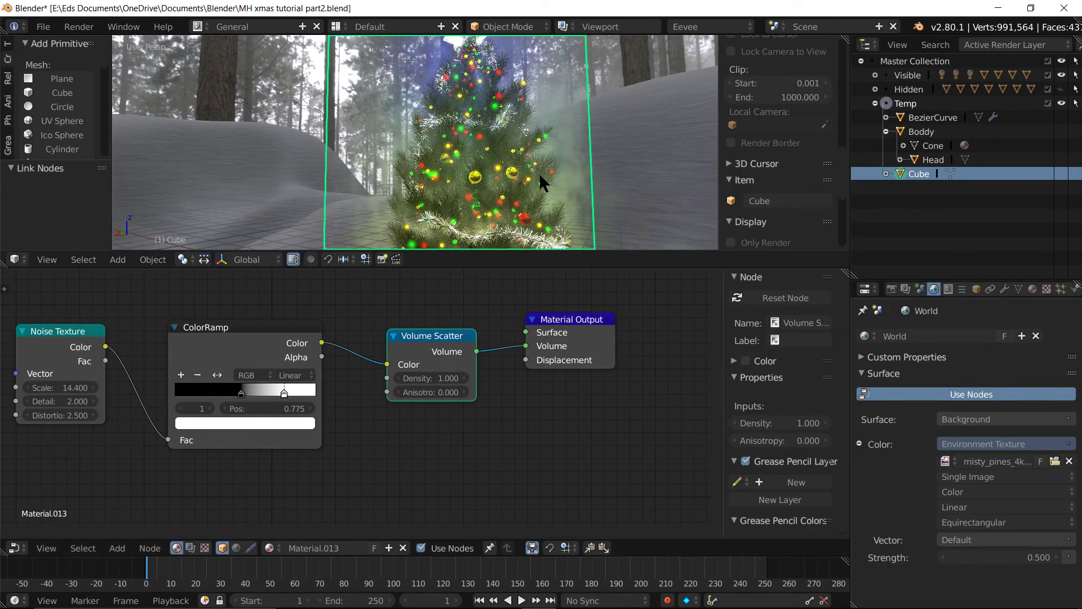
drag(4, 254, 7, 316)
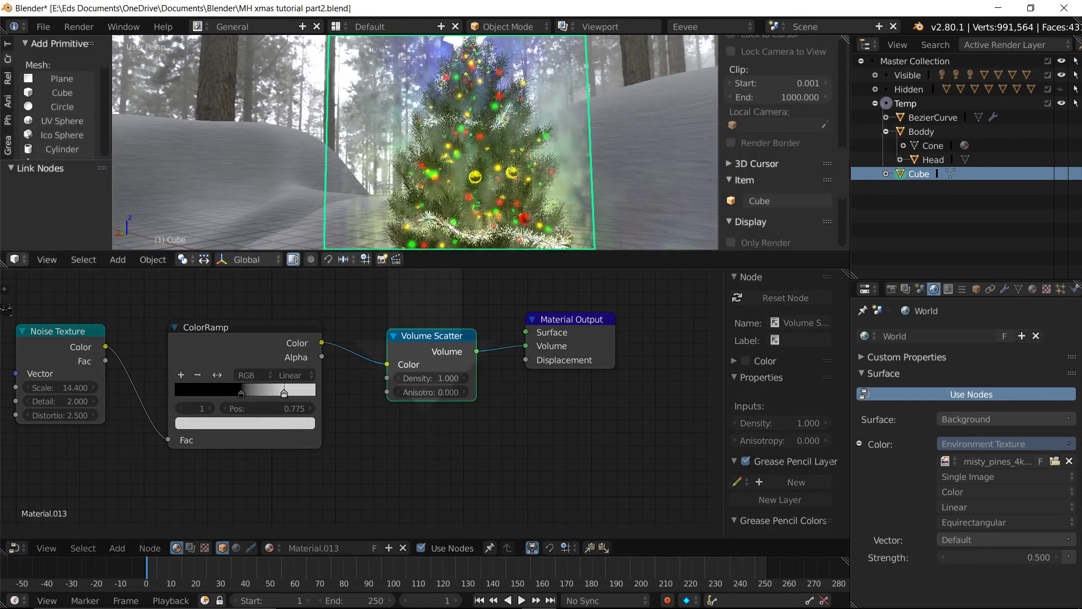
Switch the viewport to rendered-only display and scale the fog cube to 1.575
click(754, 343)
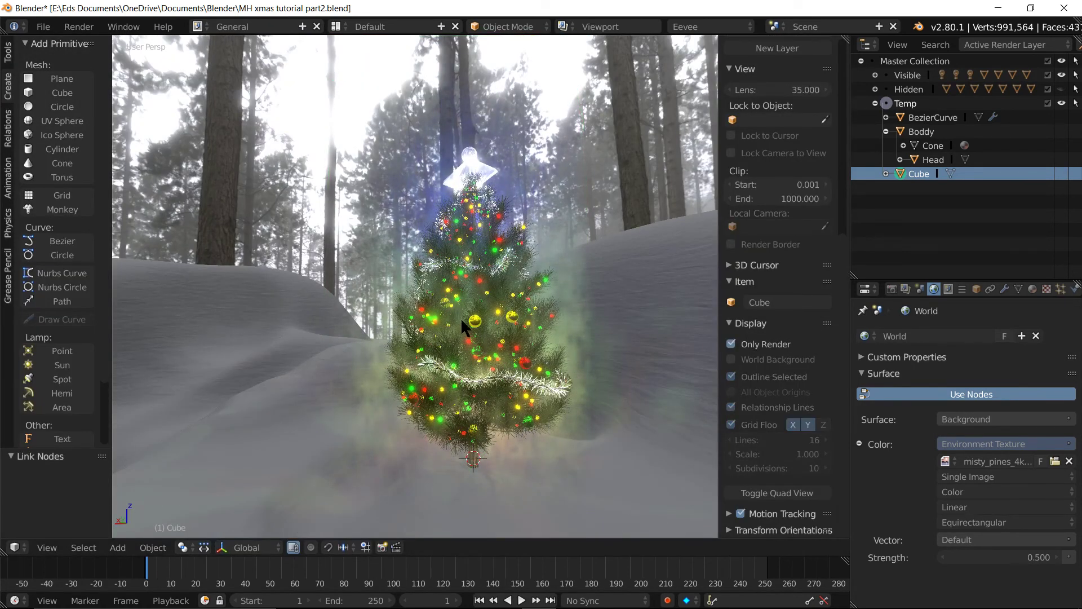
mouse_move(536, 344)
middle_down()
mouse_move(496, 355)
mouse_move(545, 349)
middle_up()
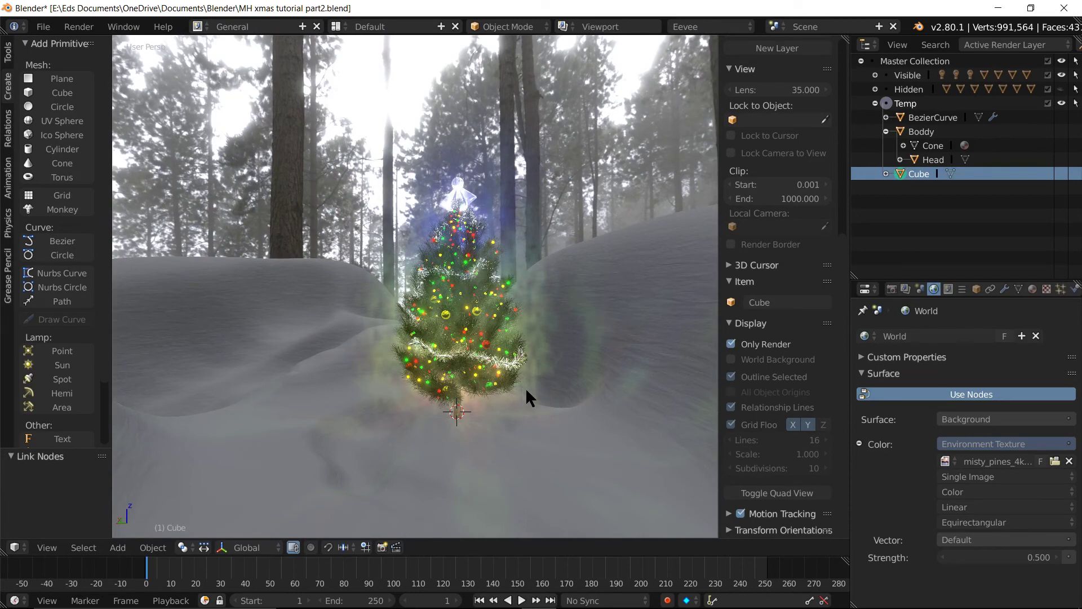
key(s)
key(shift+z)
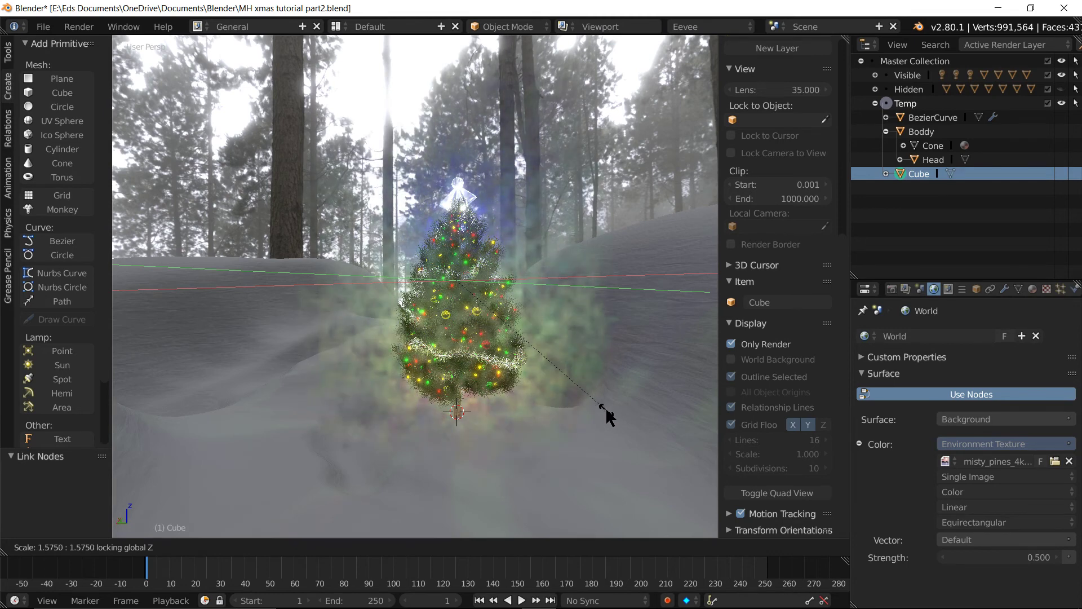
click(603, 418)
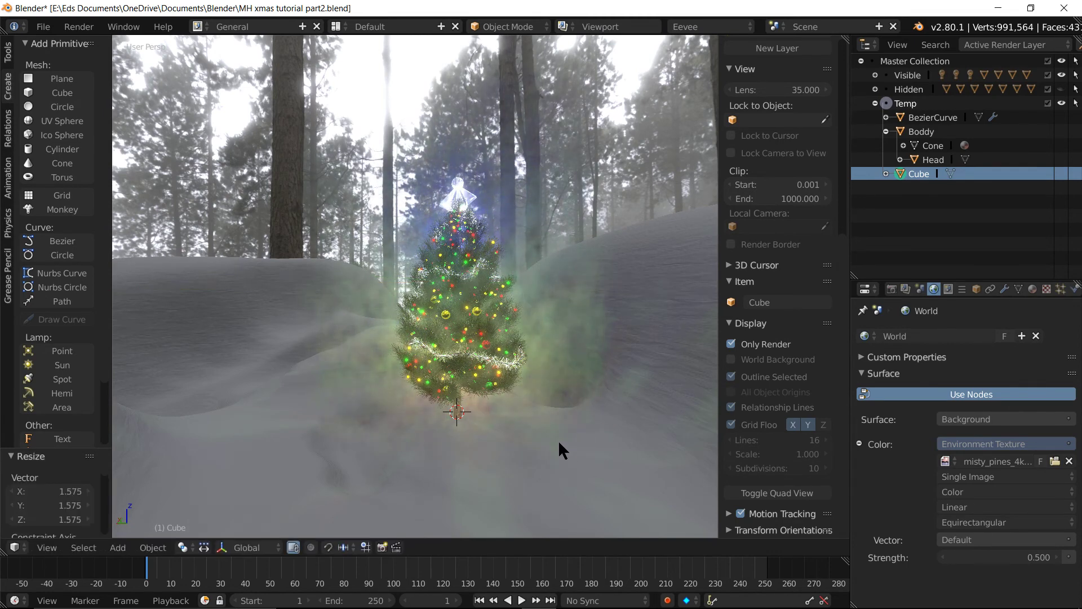
middle_drag(557, 439, 553, 421)
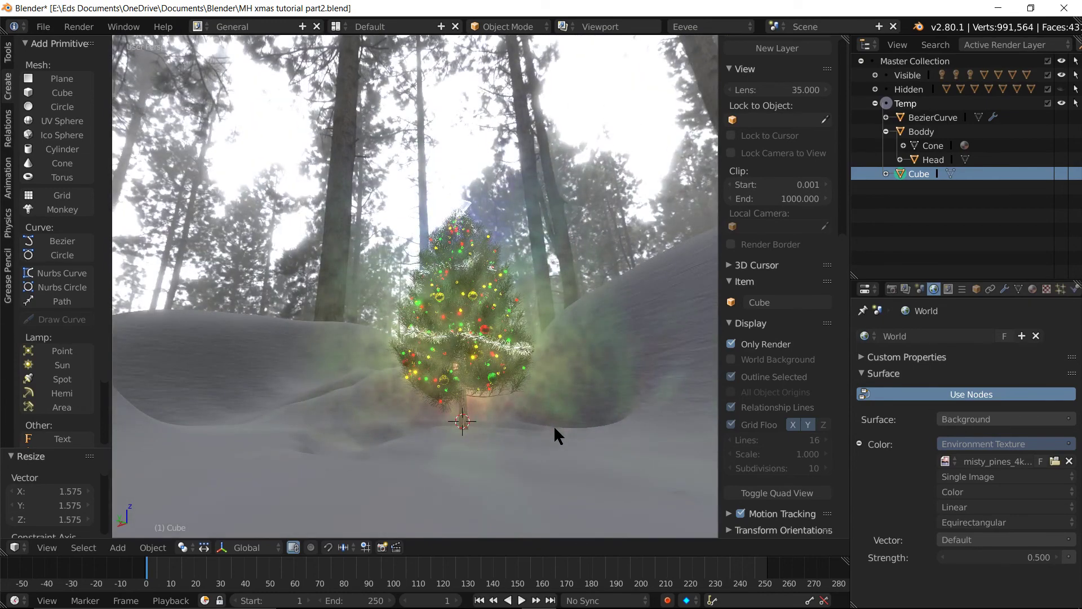
Bring up the Render properties' Volumetric settings and type the note 'also here'
click(892, 289)
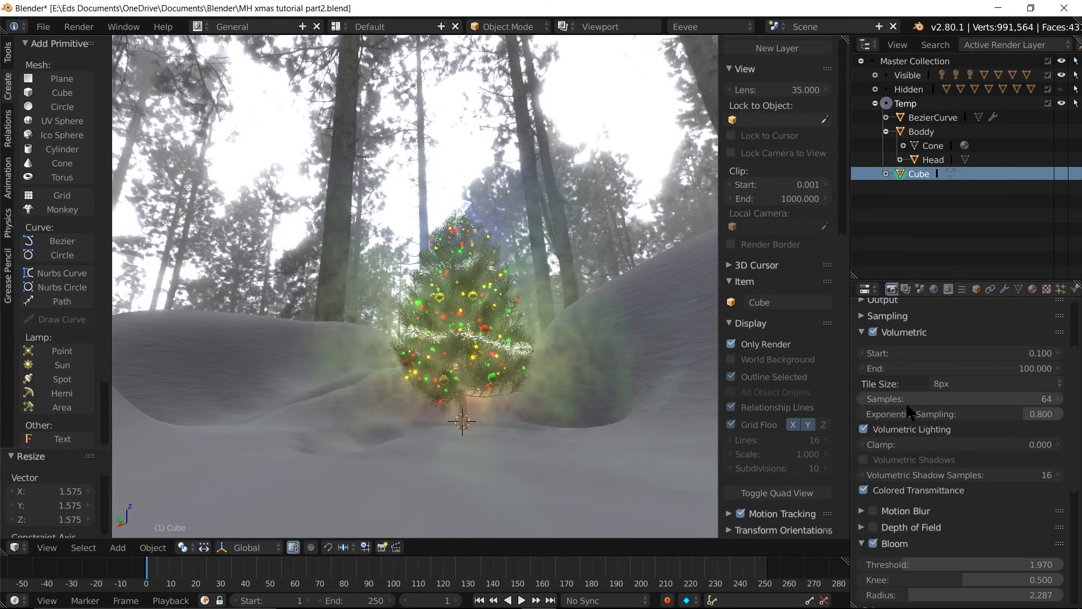
scroll(904, 404, down, 3)
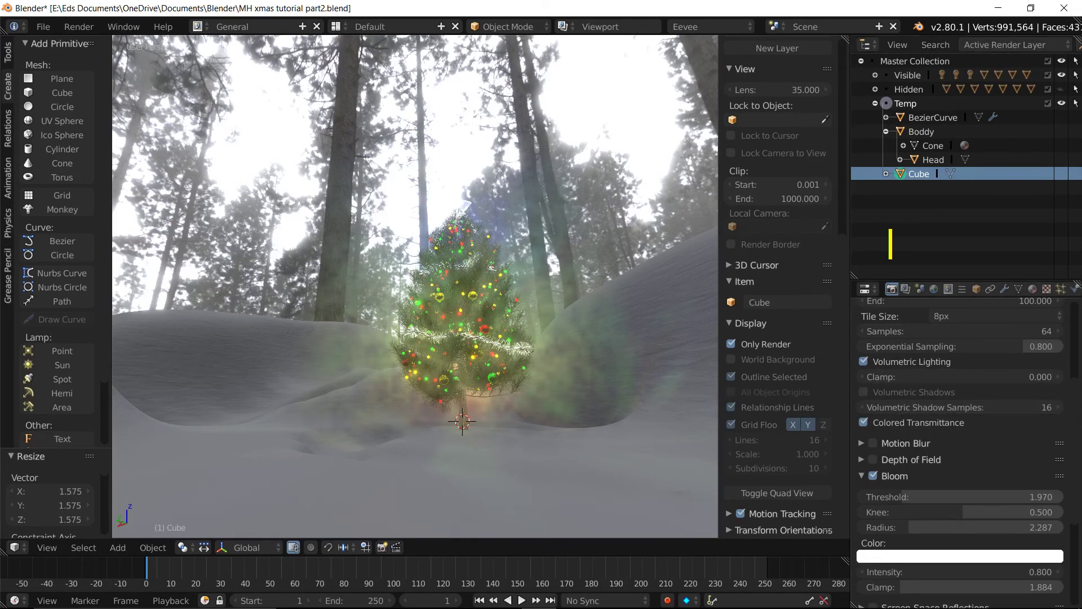
text(also )
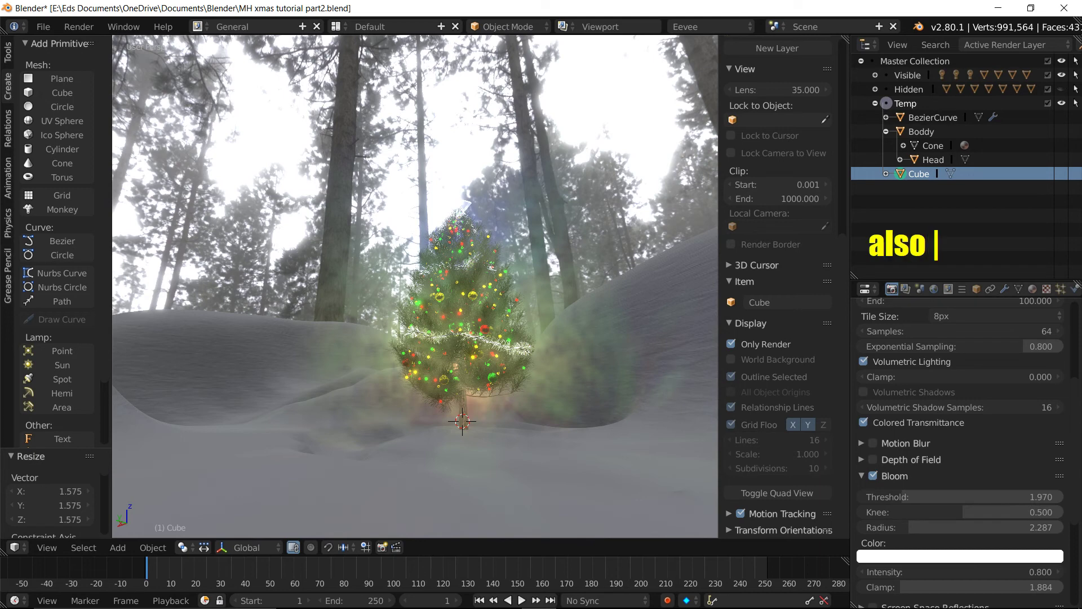
text(here)
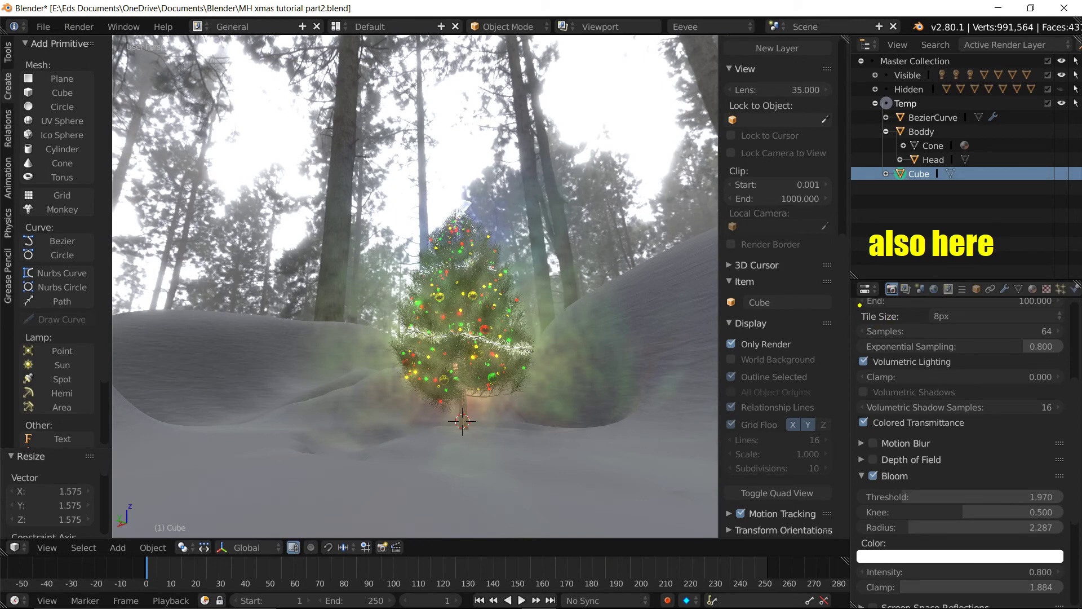
ctrl+drag(859, 305, 1065, 533)
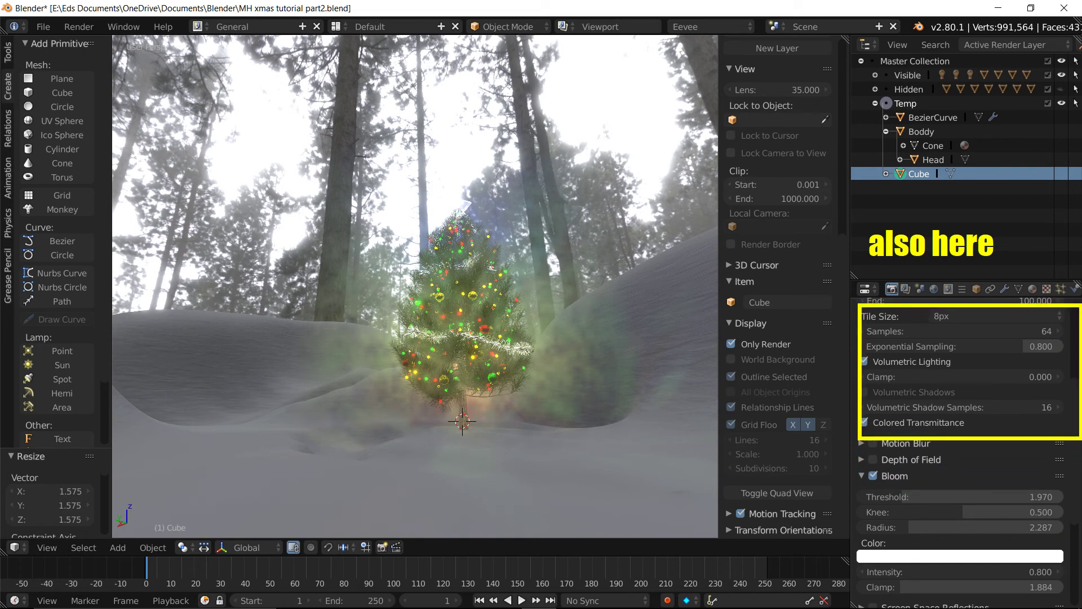
scroll(947, 401, up, 1)
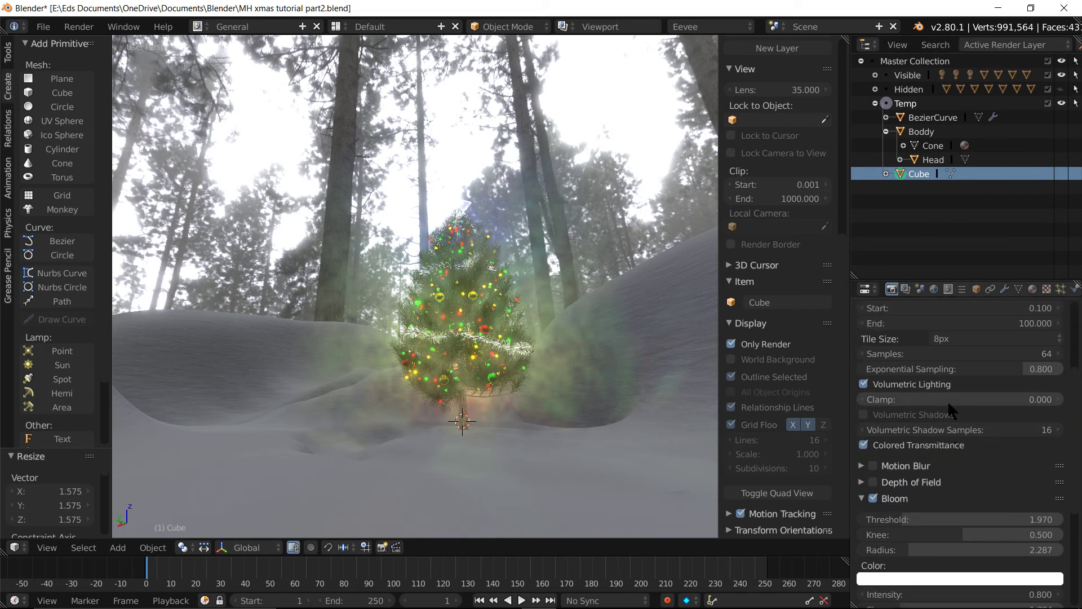
scroll(948, 400, up, 1)
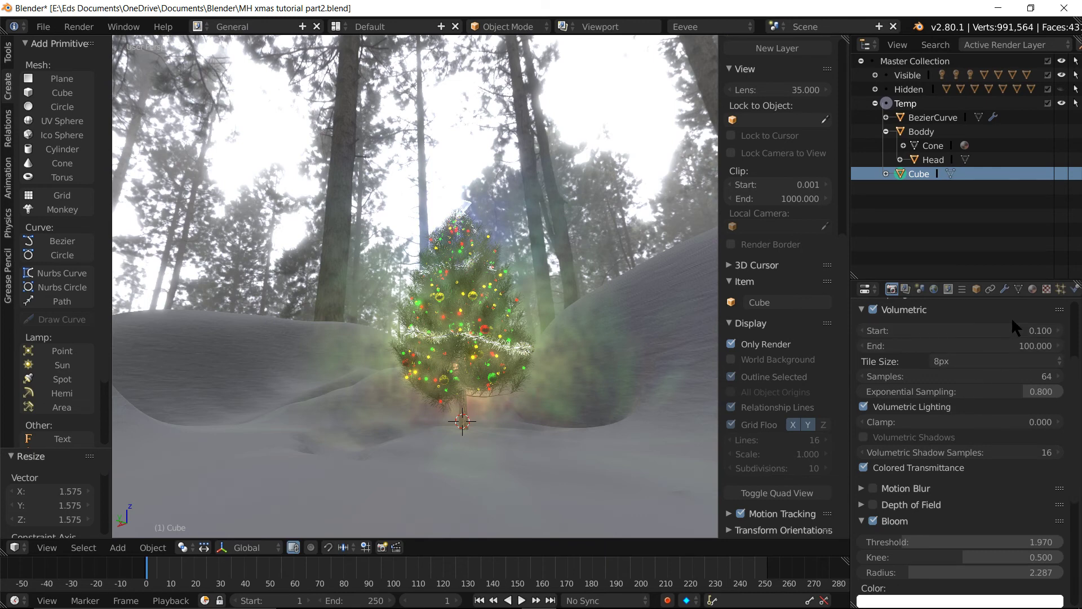
Adjust the volumetric Start distance and turn on Volumetric Shadows
click(993, 330)
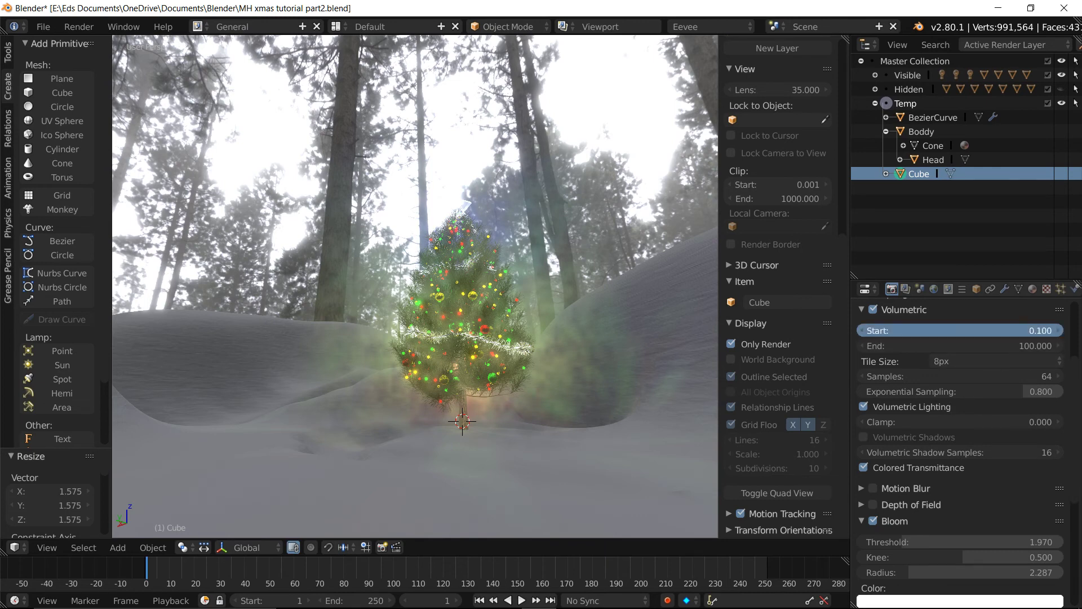
mouse_move(993, 330)
mouse_down()
mouse_move(1049, 330)
mouse_move(996, 339)
mouse_move(1014, 333)
mouse_up()
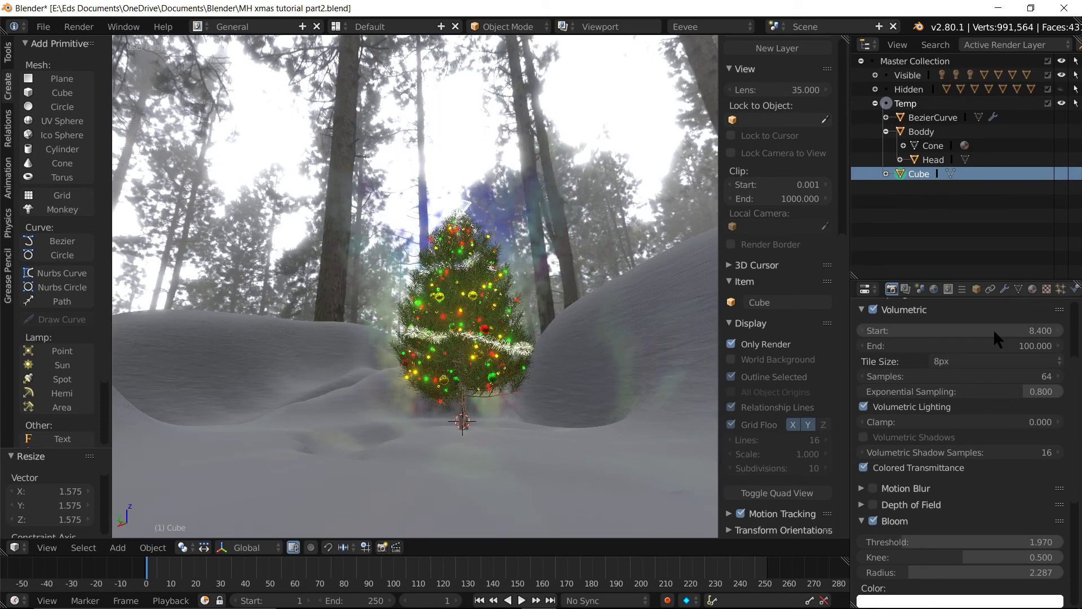
click(993, 329)
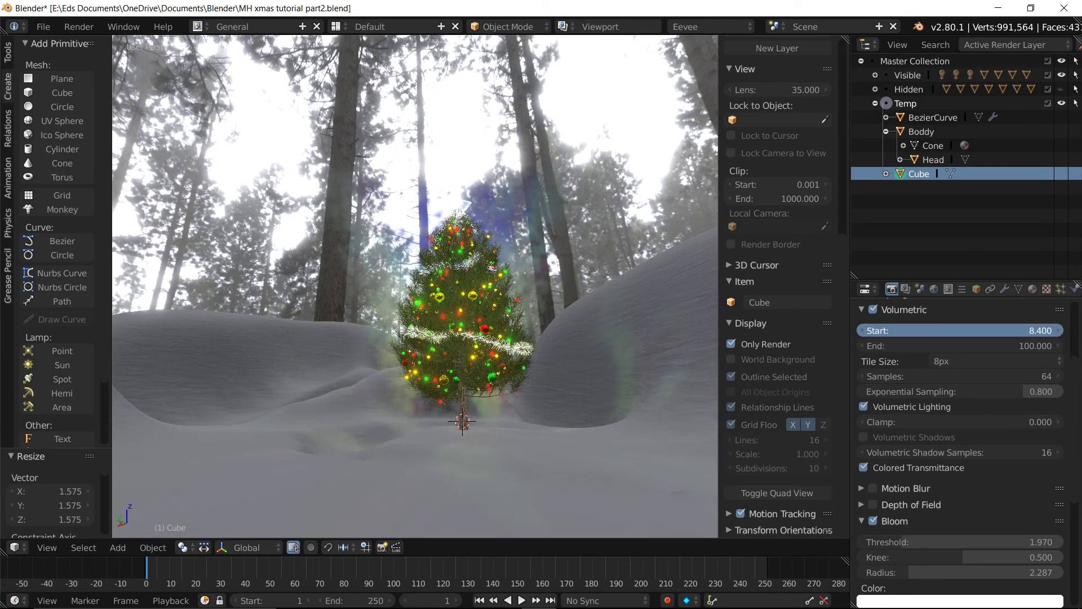
drag(993, 330, 975, 330)
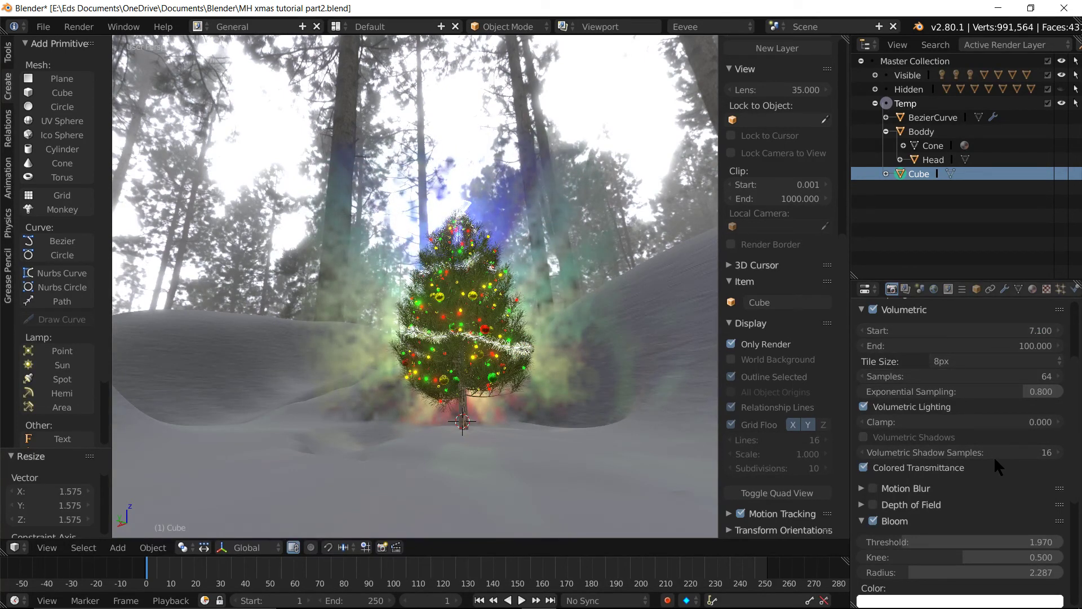
click(870, 438)
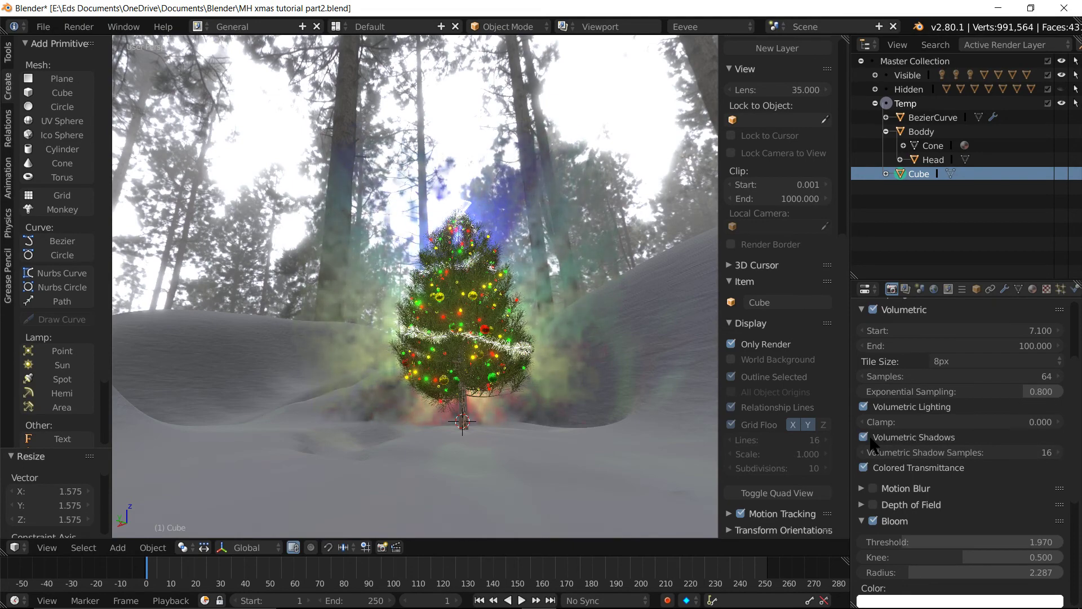
mouse_move(380, 319)
middle_down()
mouse_move(541, 362)
mouse_move(516, 375)
middle_up()
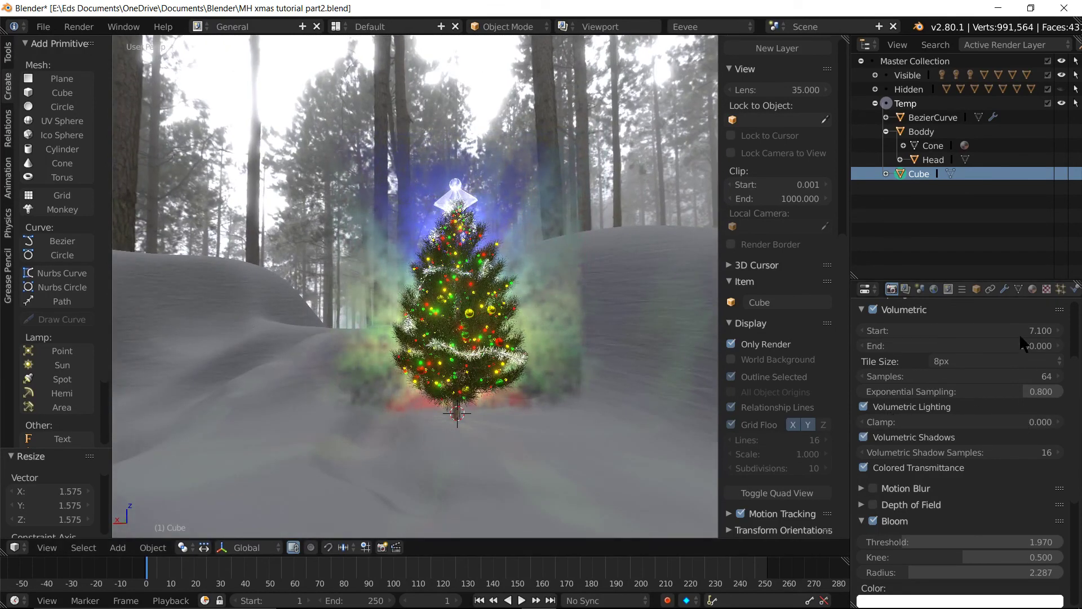
Set the volumetric Start to 0.200 and End to 38.900
click(1016, 330)
text(.)
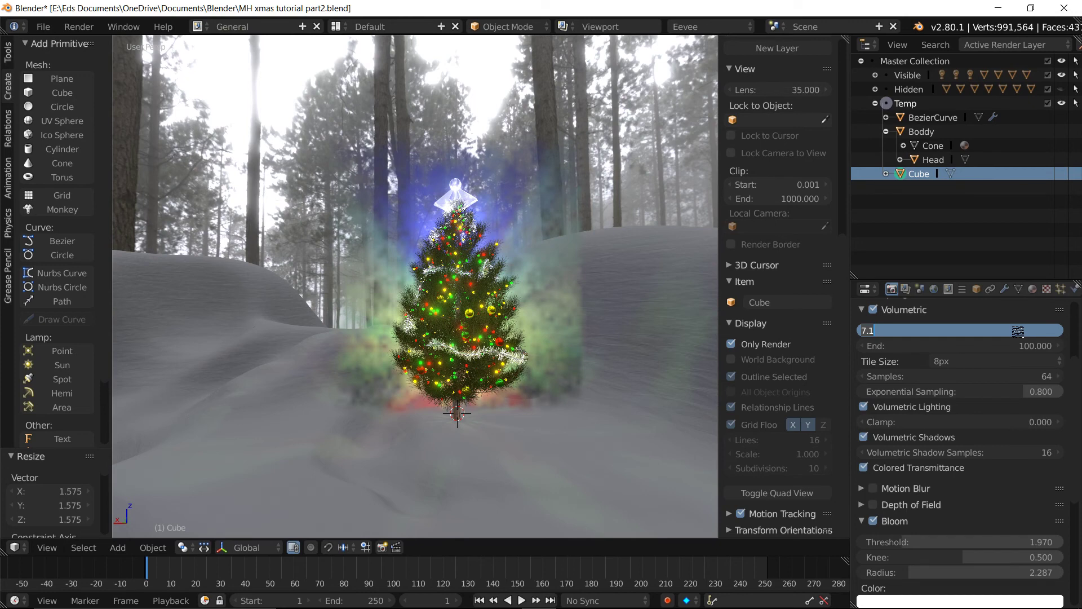
text(1)
key(Return)
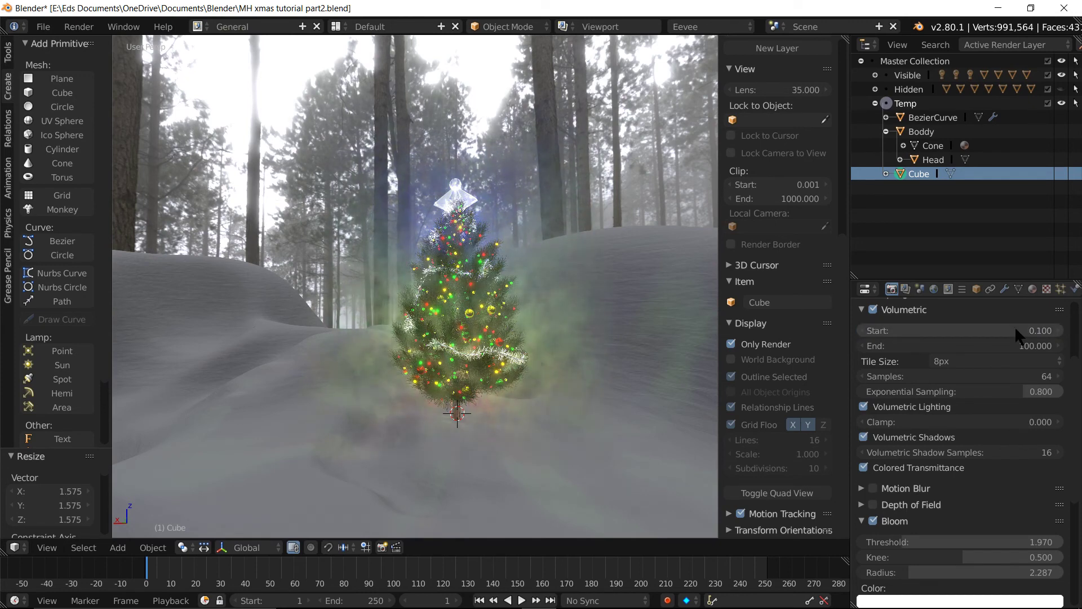
click(1062, 332)
click(998, 345)
drag(997, 346, 999, 357)
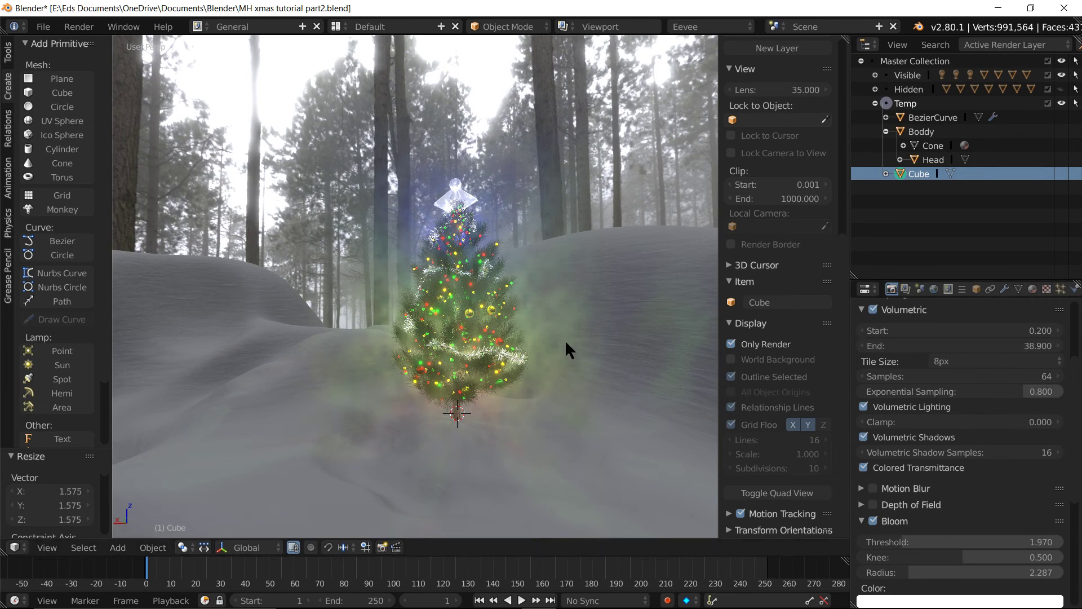
Step the World Strength down from 0.500 to 0.100 using the field's arrow
click(934, 289)
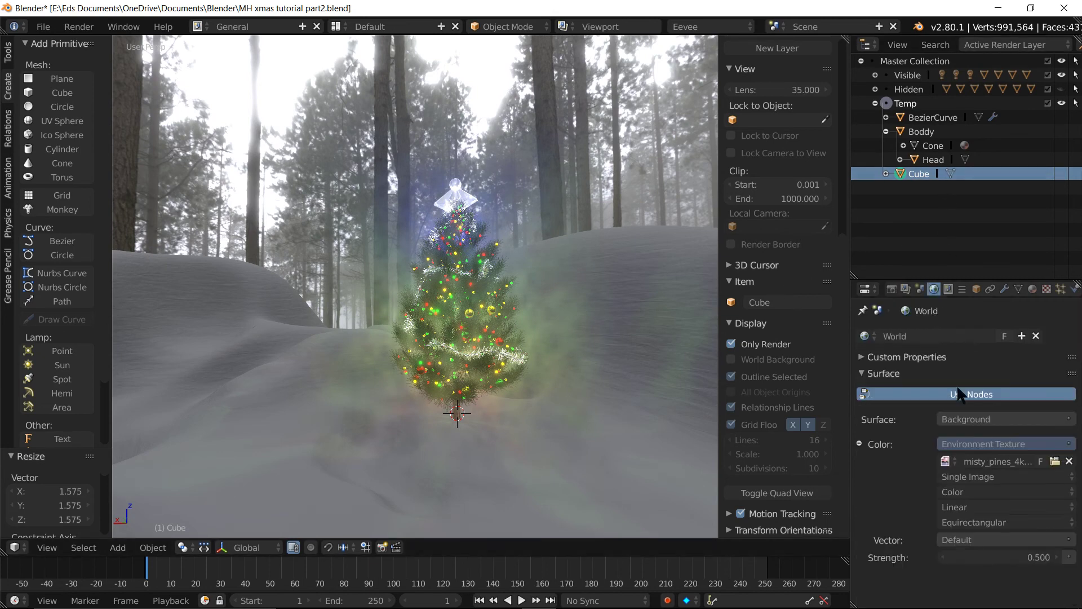
click(940, 557)
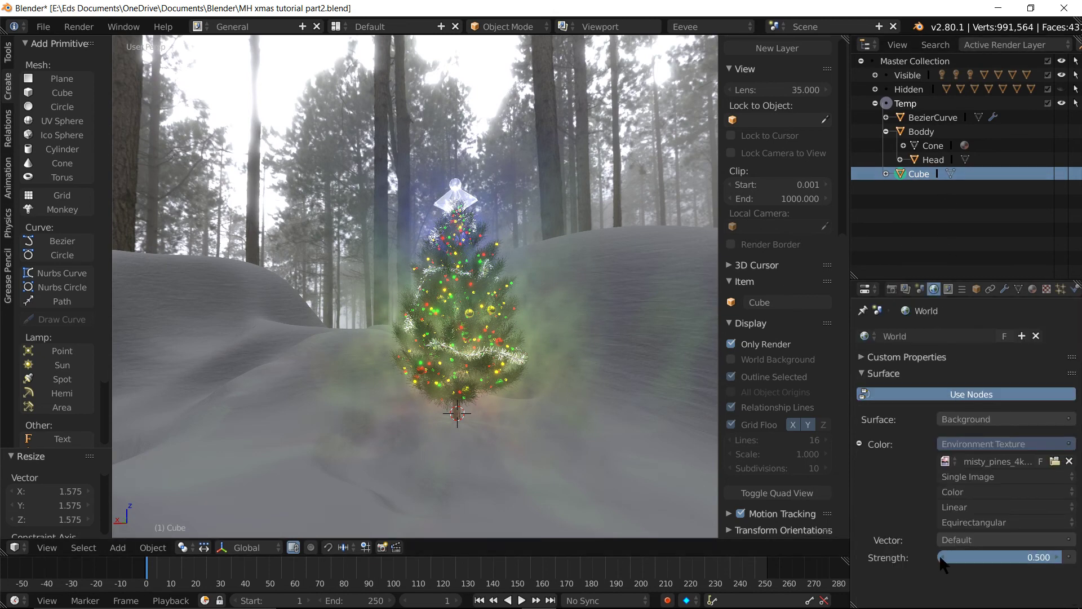
text(0.400)
click(939, 555)
click(939, 556)
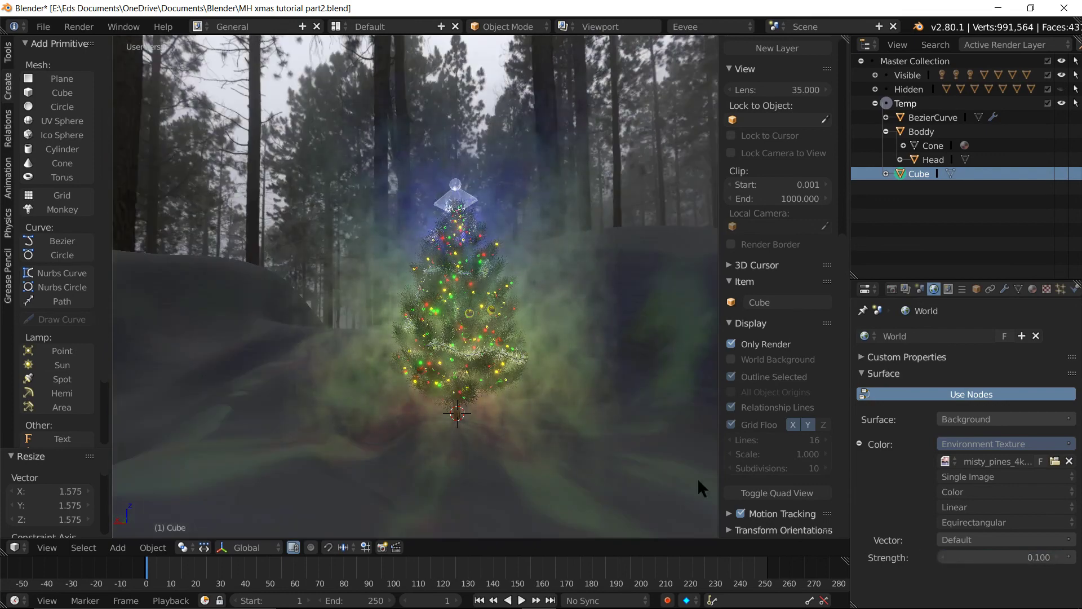
mouse_move(561, 381)
middle_down()
mouse_move(549, 384)
mouse_move(552, 374)
mouse_move(599, 385)
middle_up()
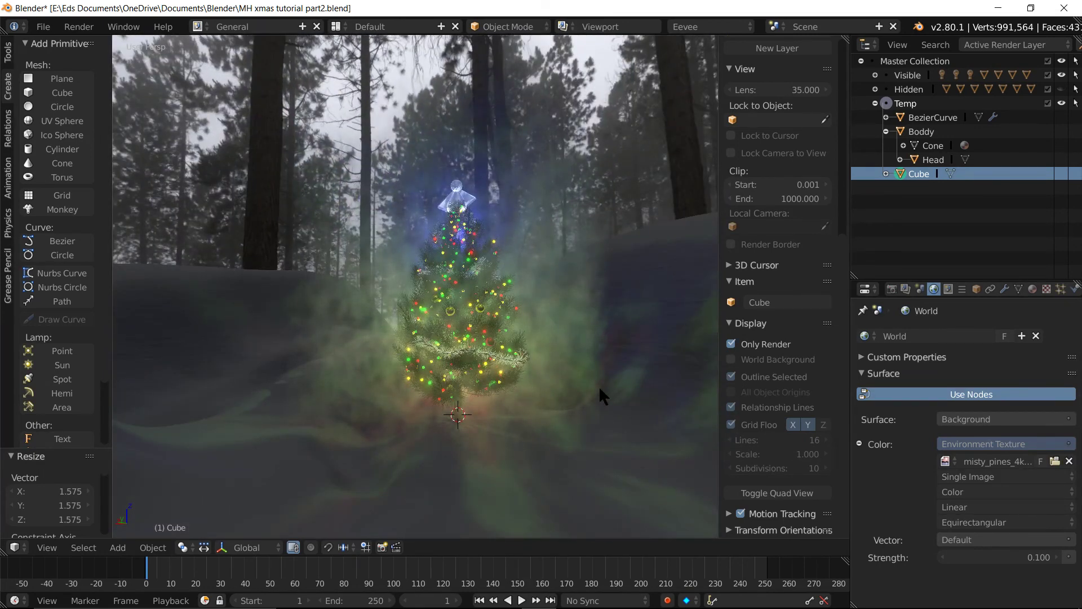
Resize the fog cube to 2.001 and split the viewport into upper and lower views
key(s)
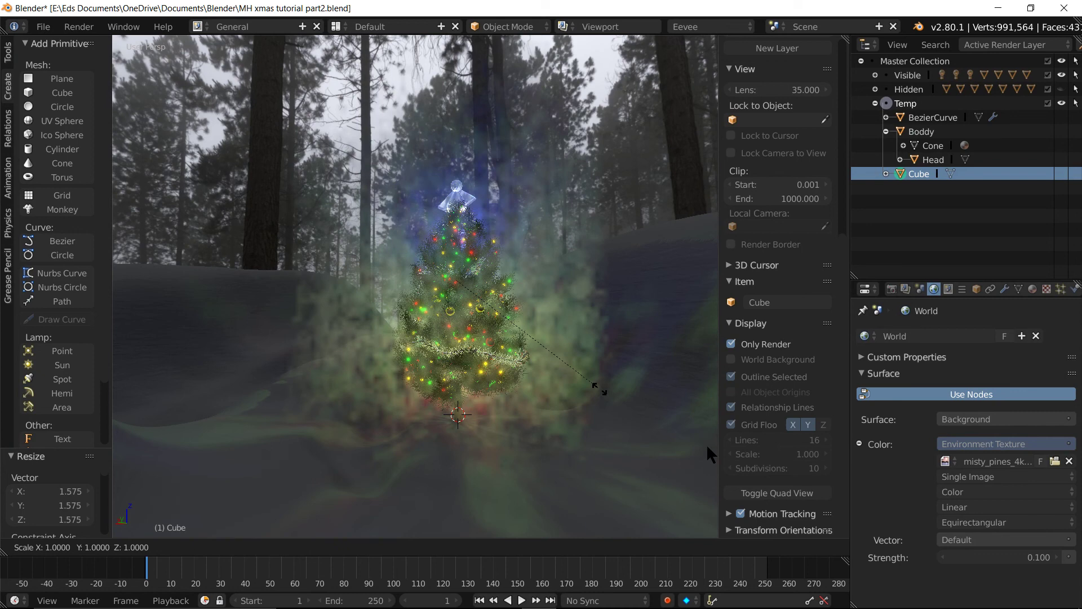
key(shift+z)
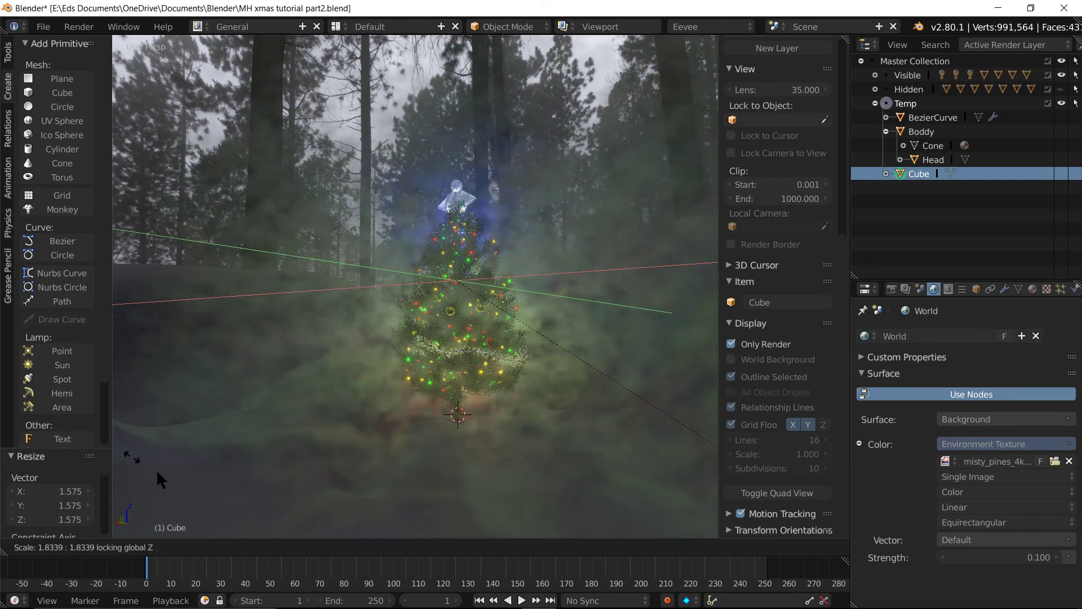
click(422, 370)
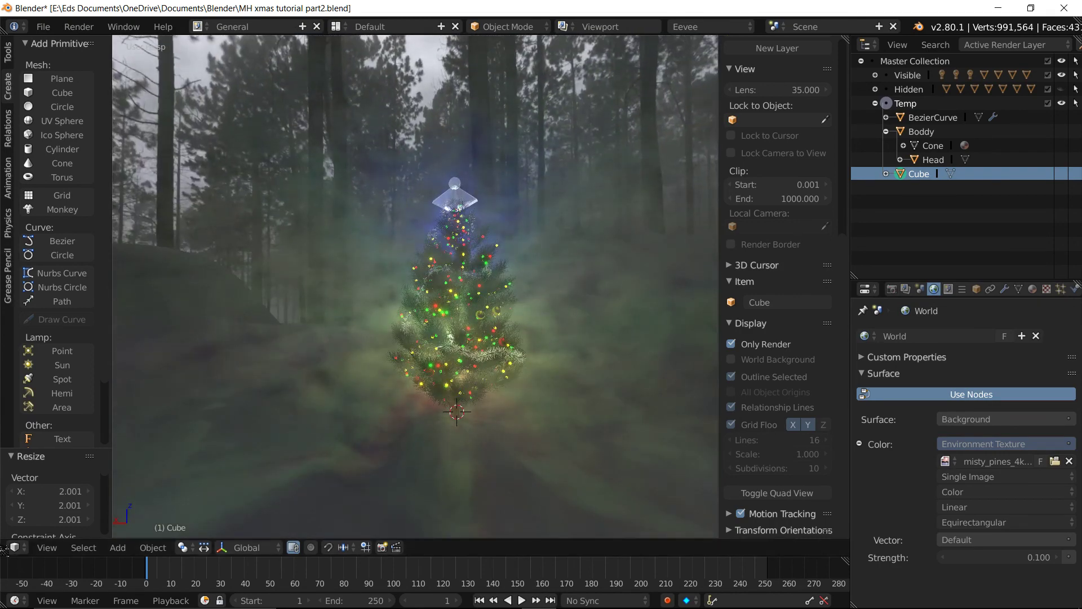
drag(5, 551, 22, 372)
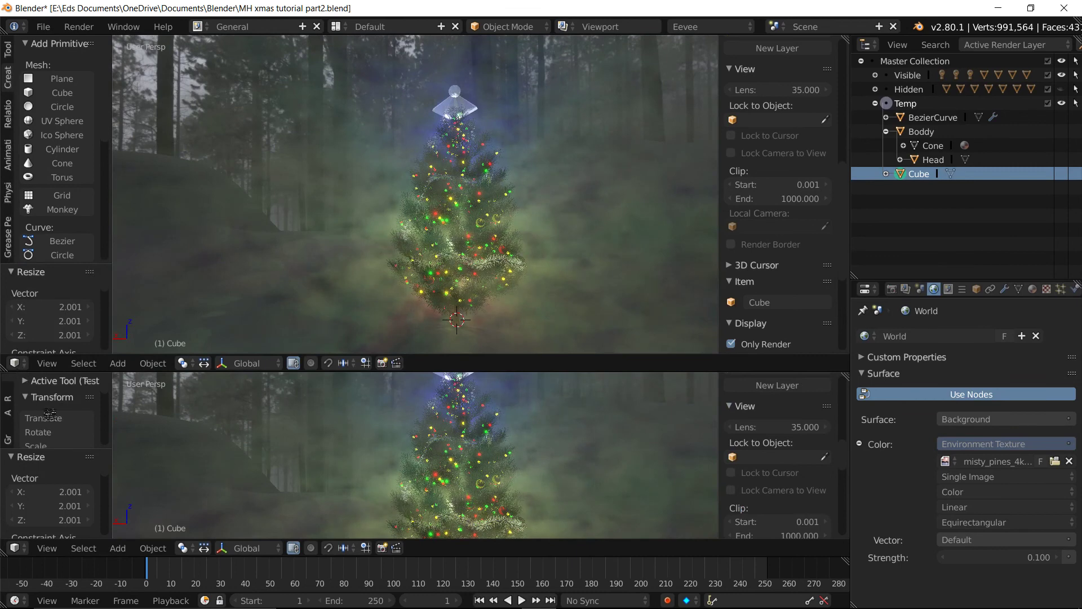
Switch the lower view to the Shader node editor and zoom in on the nodes
click(21, 546)
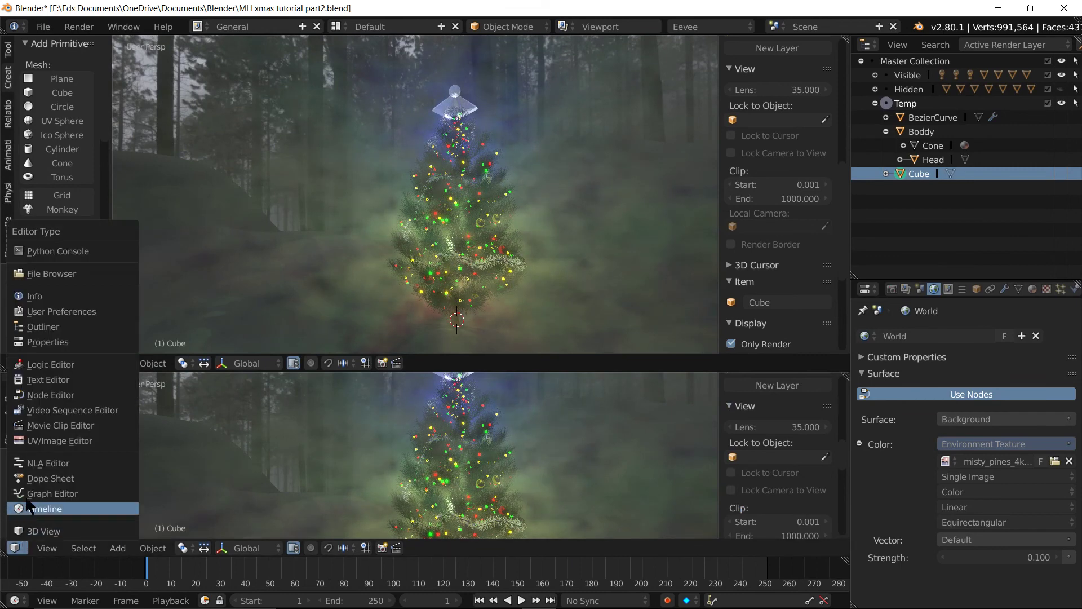
click(37, 395)
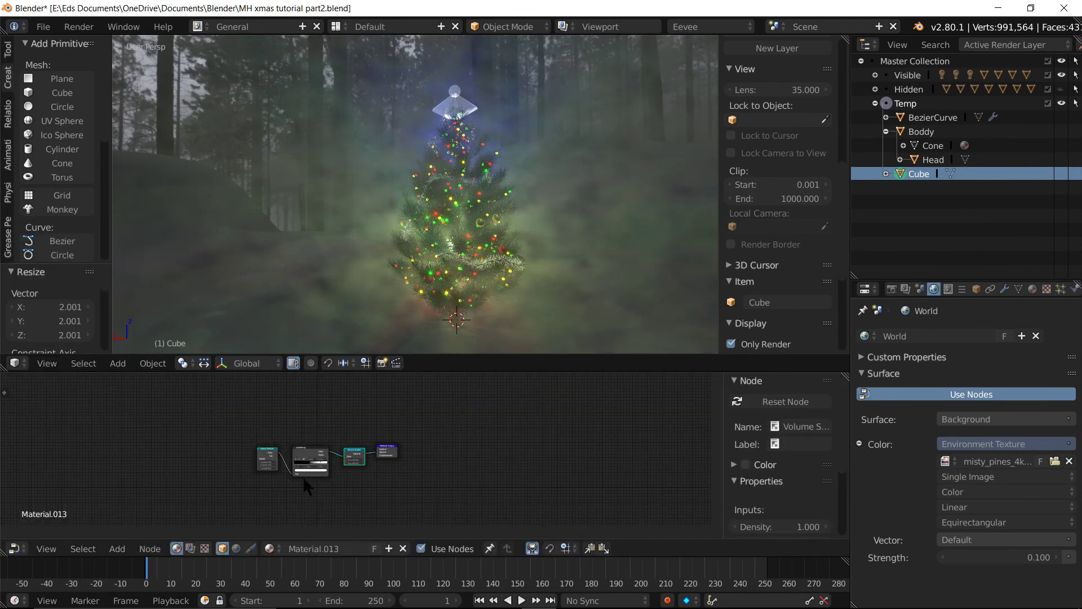
scroll(309, 471, up, 2)
scroll(313, 462, up, 2)
scroll(318, 454, up, 3)
scroll(318, 448, up, 1)
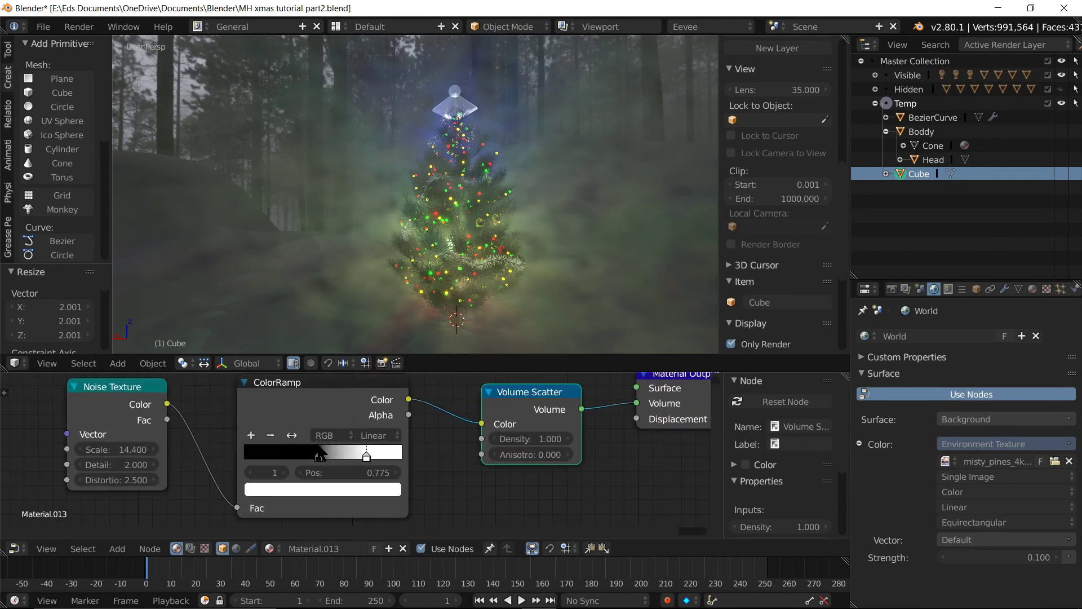
Set the fog ColorRamp black stop to about 0.529 and the white stop to 1.000
click(321, 448)
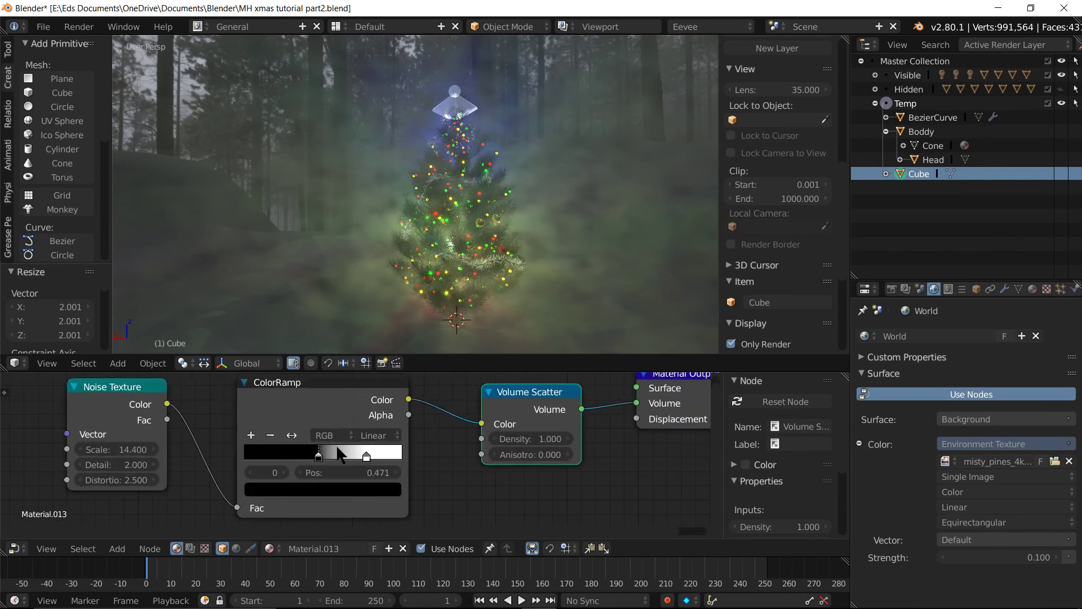
drag(337, 447, 340, 449)
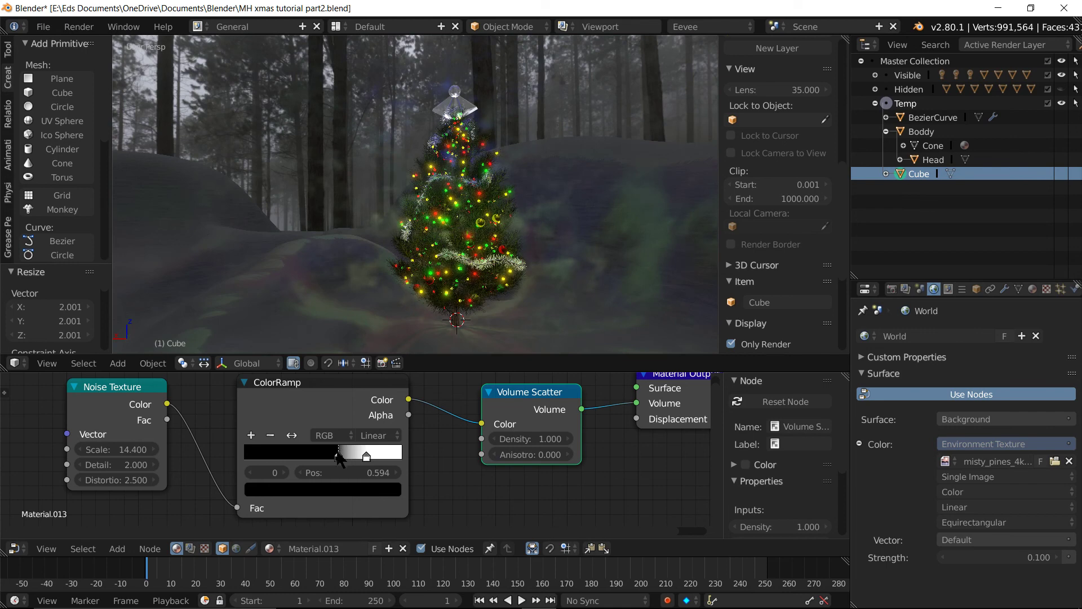
drag(338, 453, 331, 458)
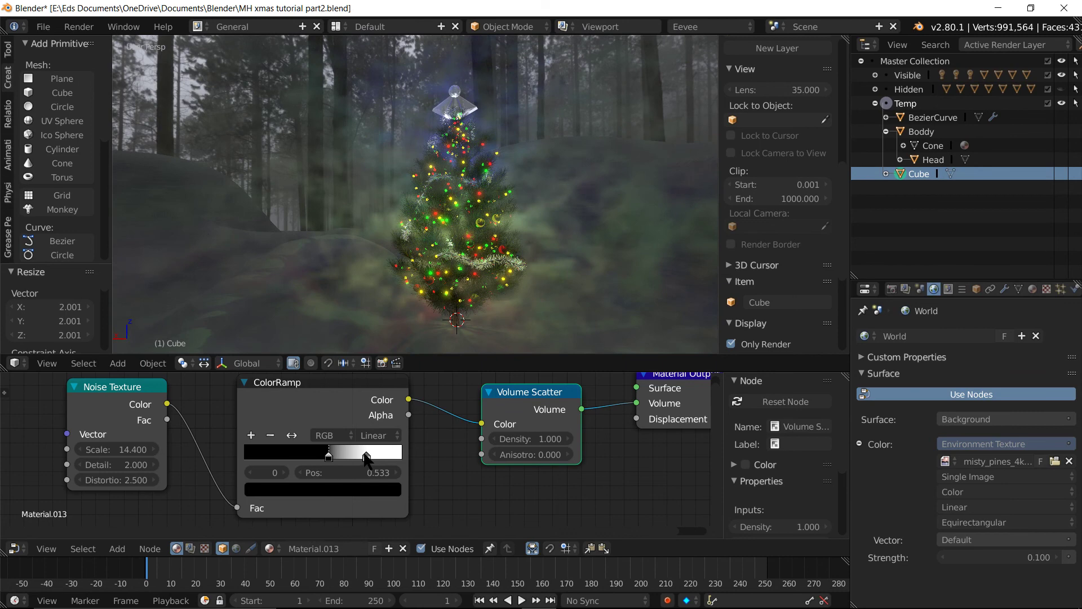
click(366, 456)
mouse_move(367, 457)
mouse_down()
mouse_move(348, 457)
mouse_move(433, 458)
mouse_up()
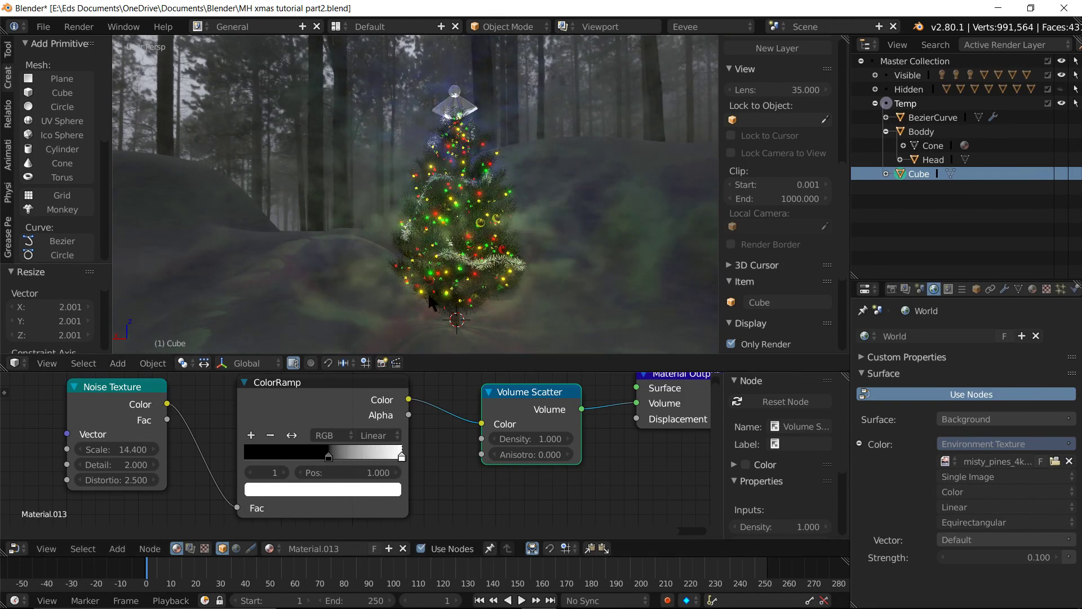
click(329, 456)
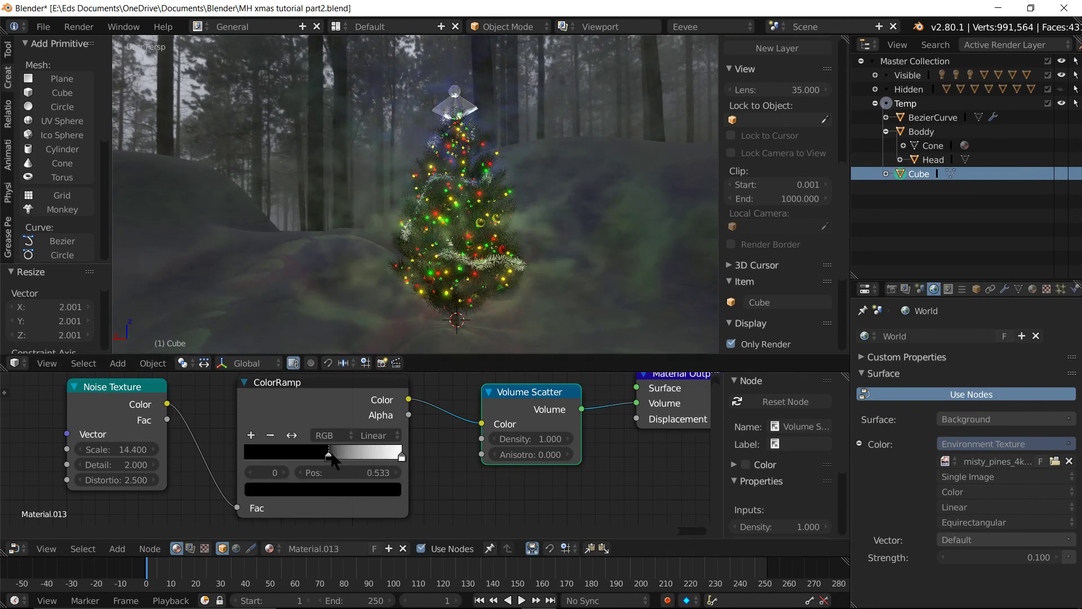
drag(328, 458, 325, 459)
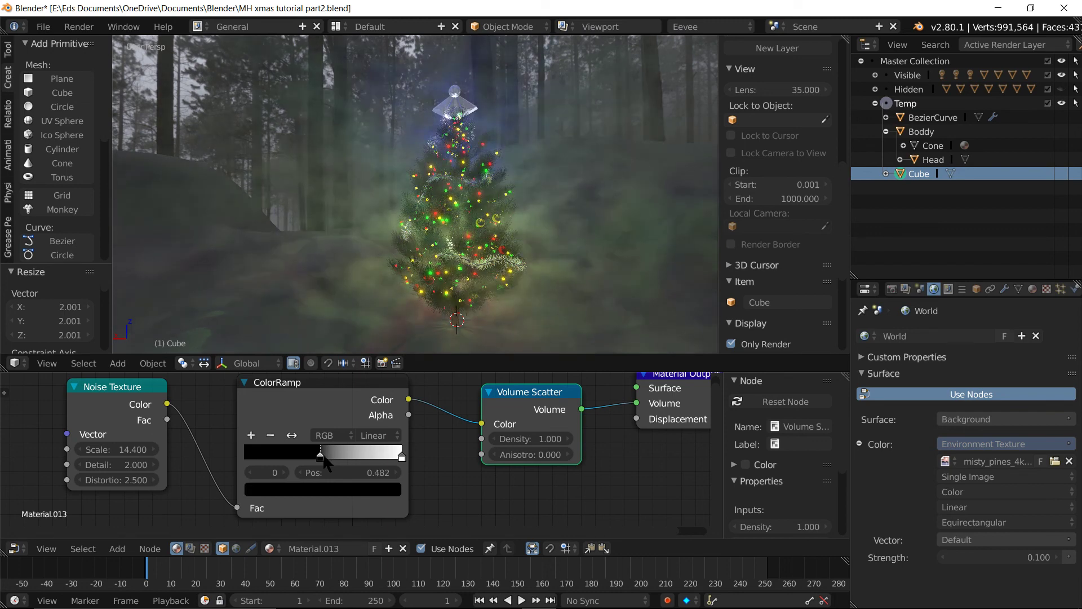
drag(331, 458, 333, 458)
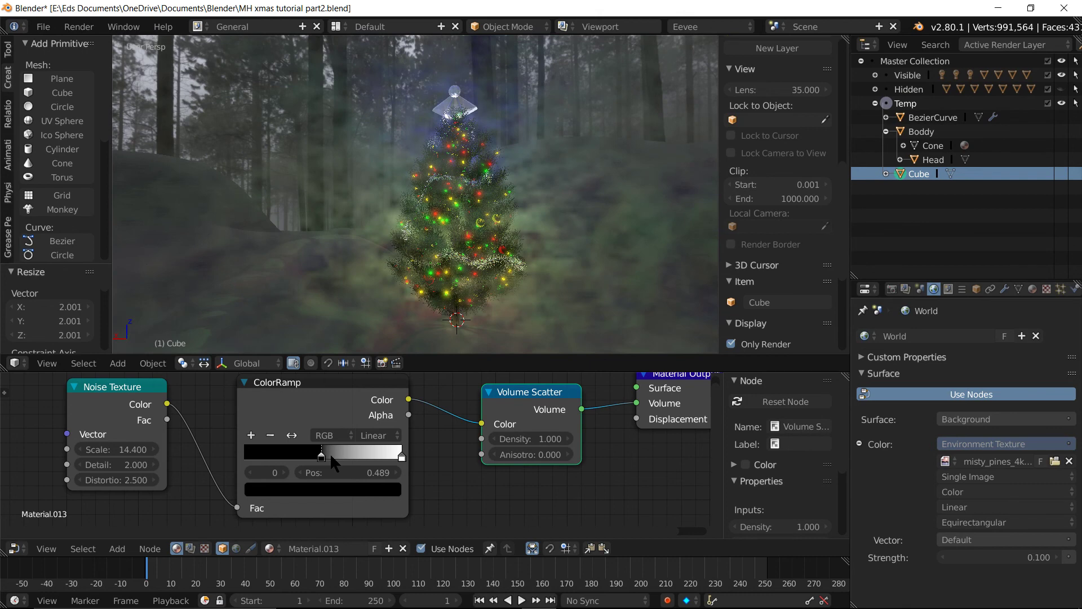
key(ctrl+z)
key(ctrl+z)
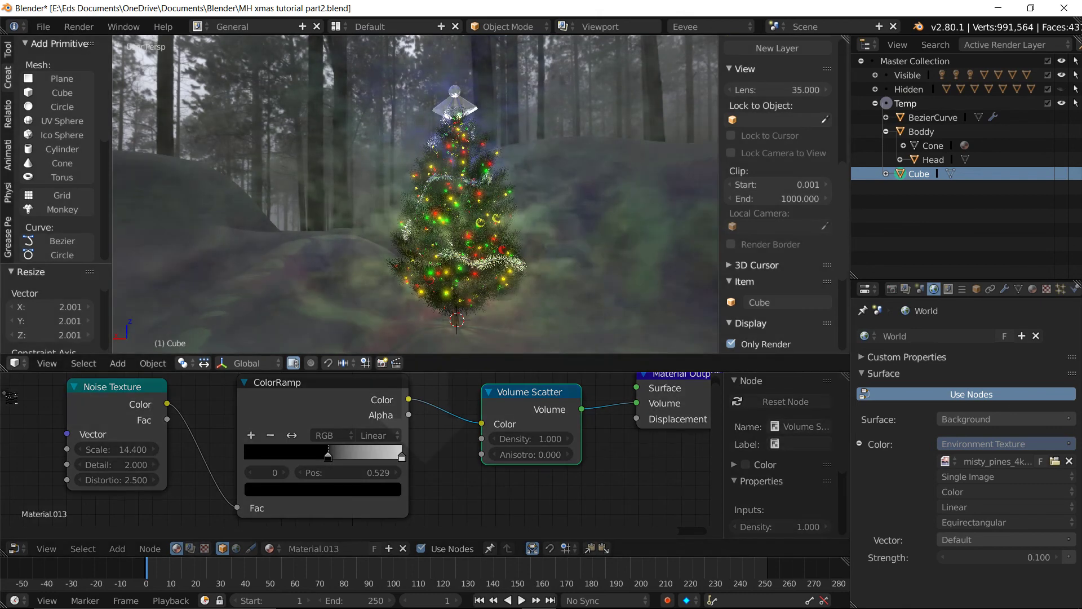
Merge the node editor into the 3D viewport and orbit slightly around the tree
drag(6, 372, 7, 391)
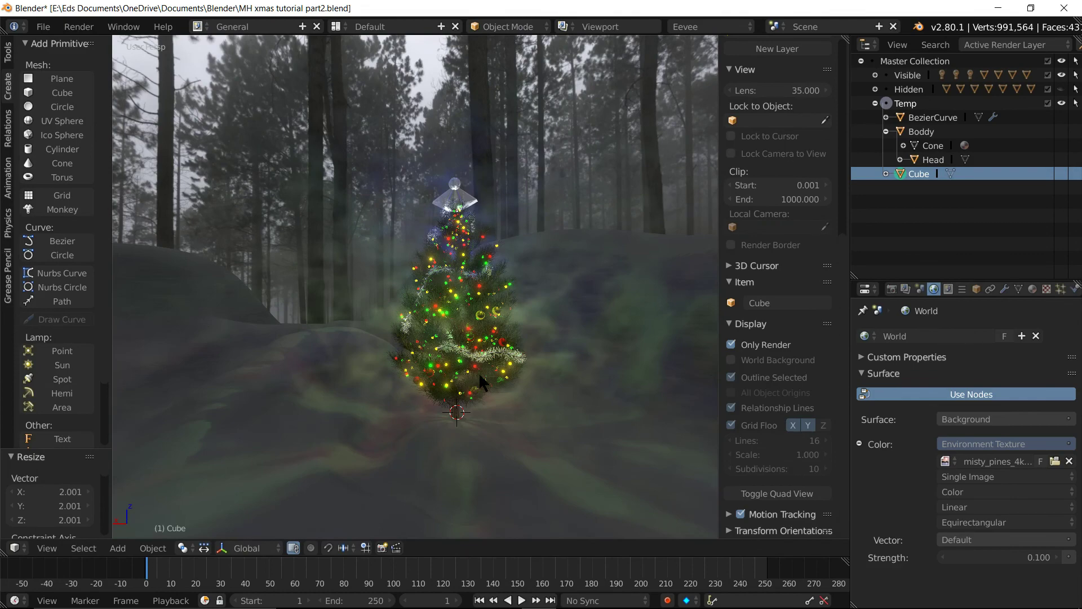
scroll(478, 372, up, 1)
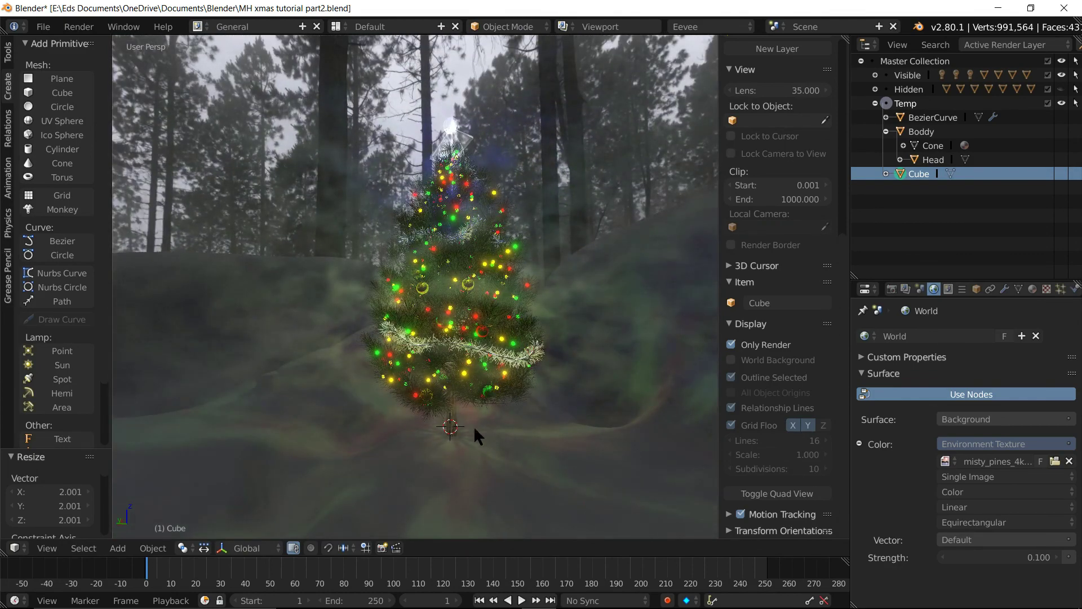
middle_drag(466, 452, 463, 445)
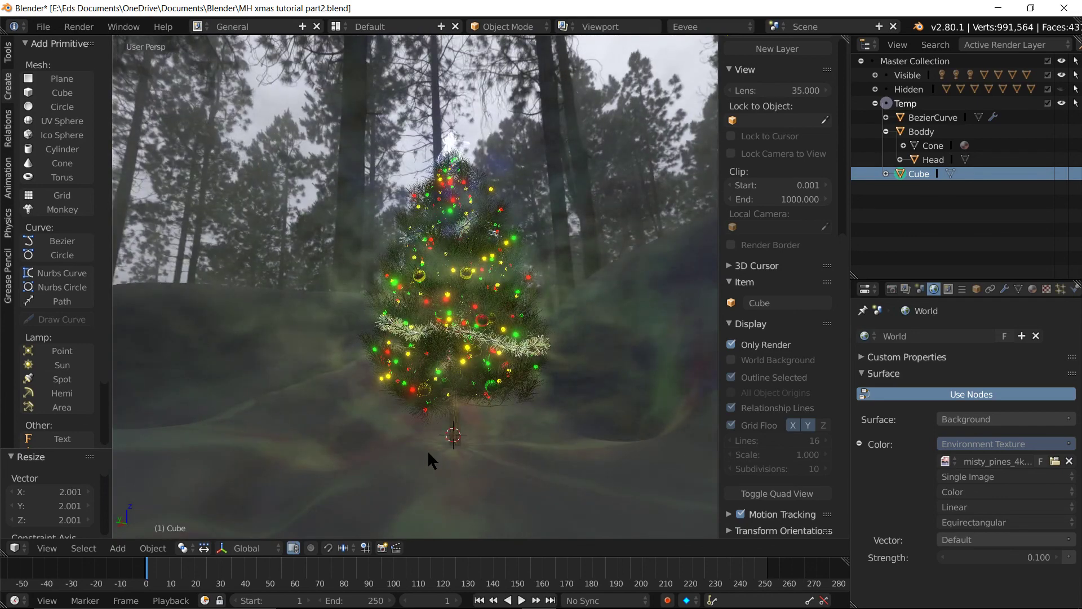
Raise the World background strength from 0.100 to 0.400
click(1053, 556)
click(1054, 555)
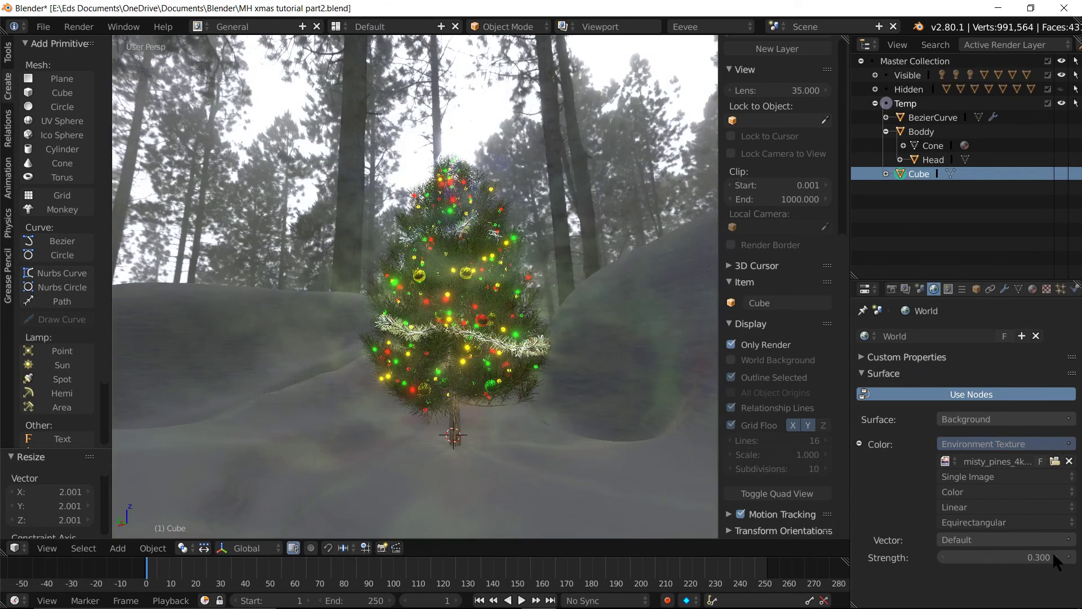
click(1052, 554)
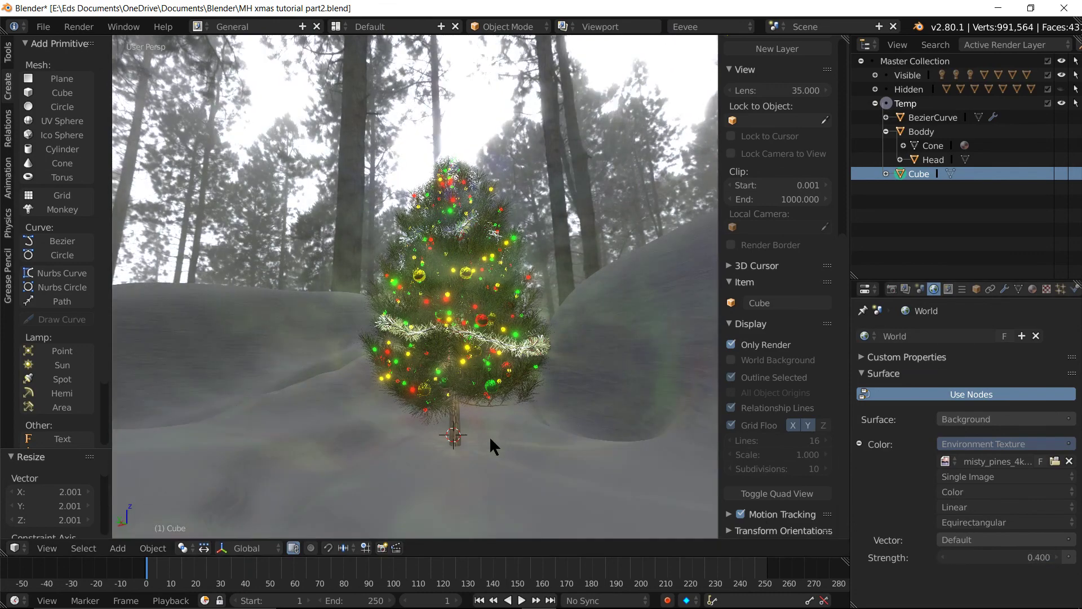
mouse_move(330, 385)
shift+middle_down()
mouse_move(461, 410)
mouse_move(438, 402)
shift+middle_up()
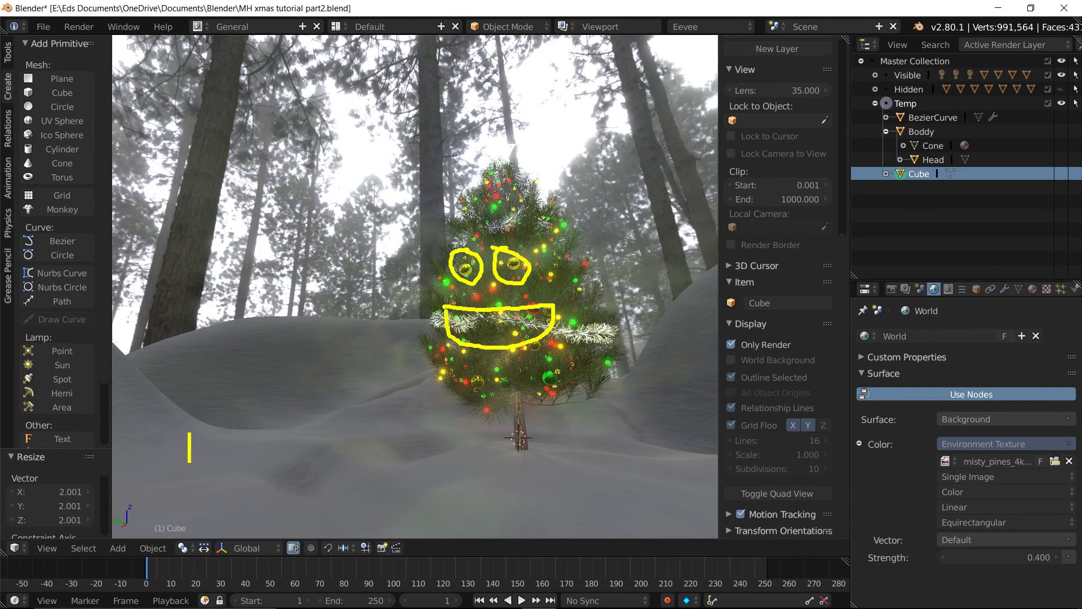
text(Put some )
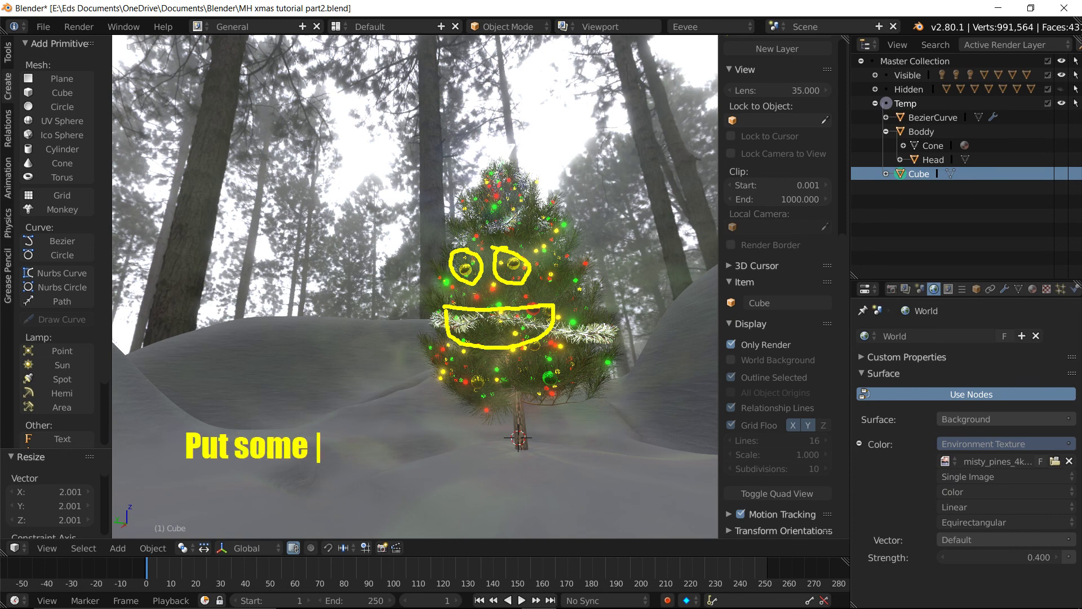
text(creep)
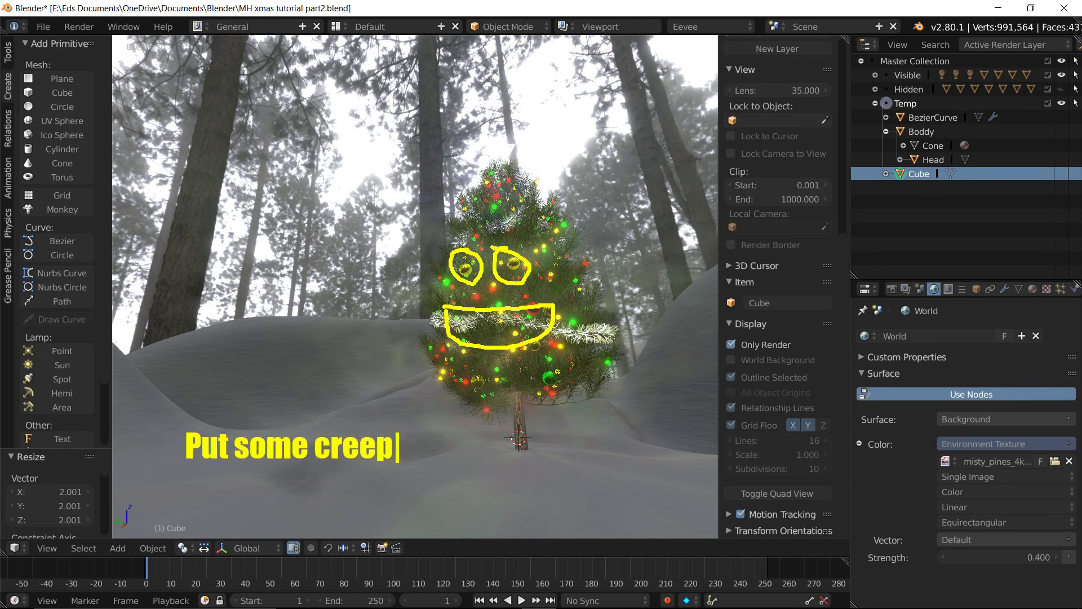
text(y models )
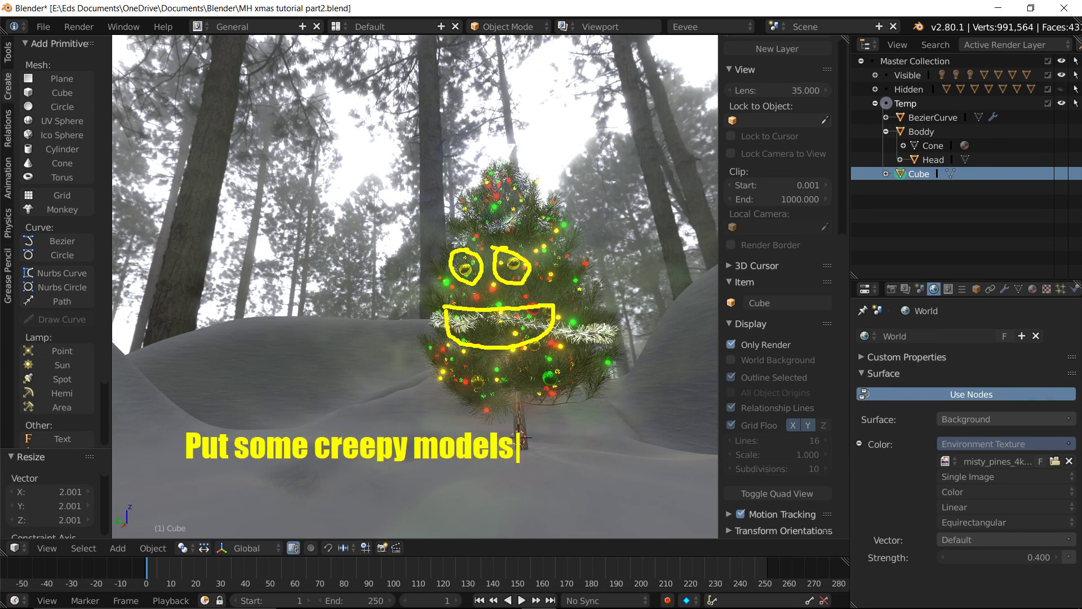
text(under the)
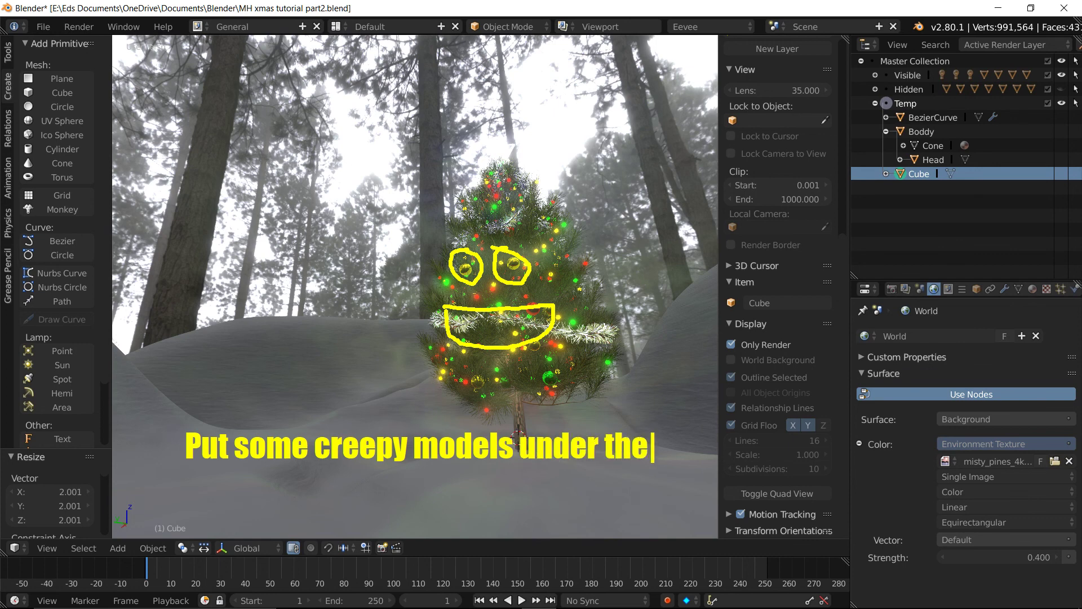
key(Return)
text(tree an)
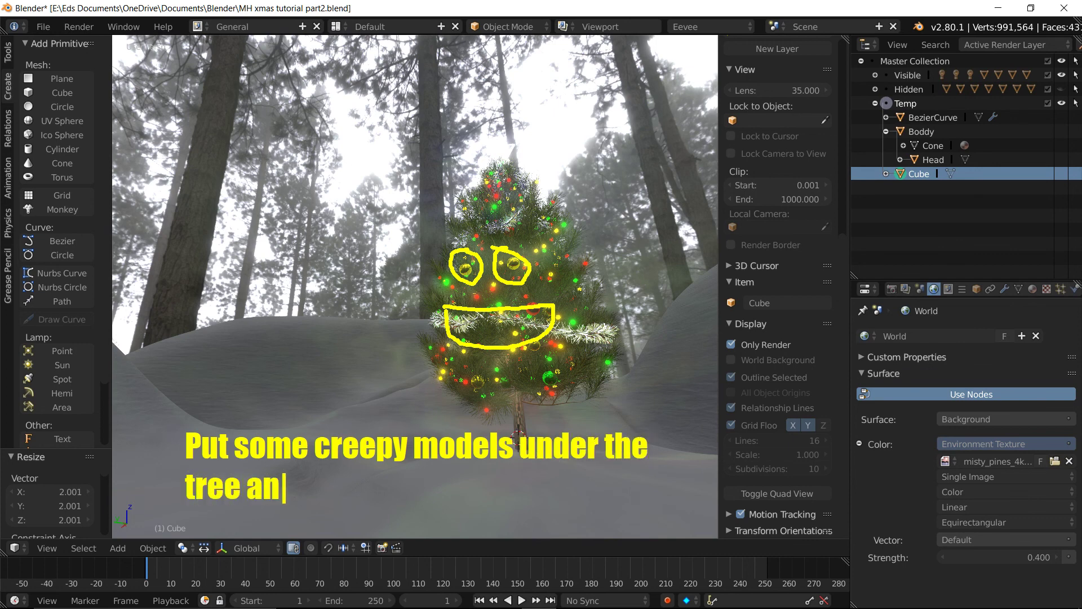
text(d lower)
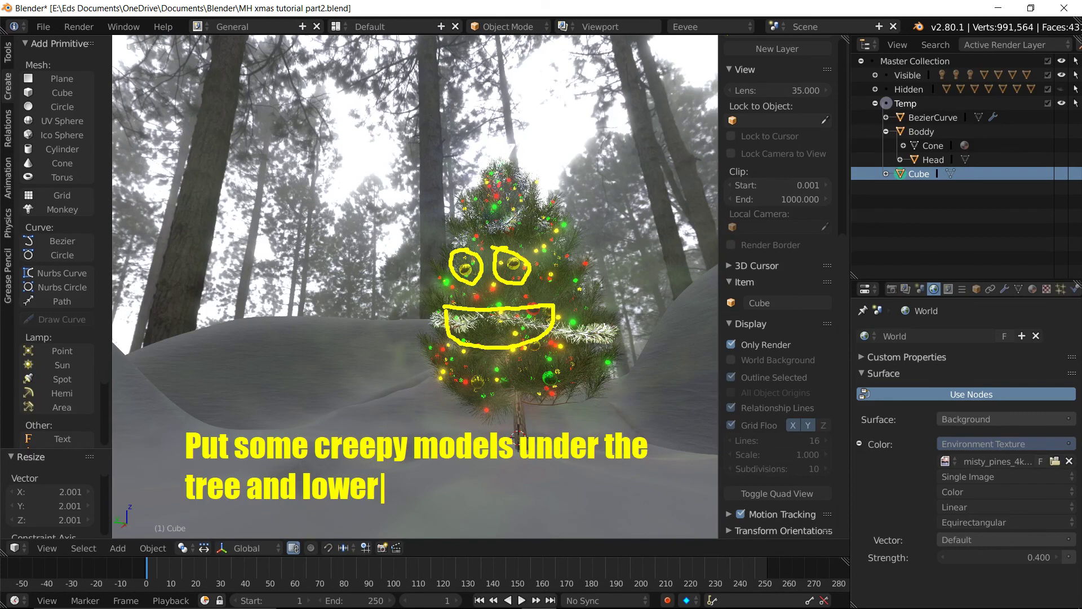
text( the lights)
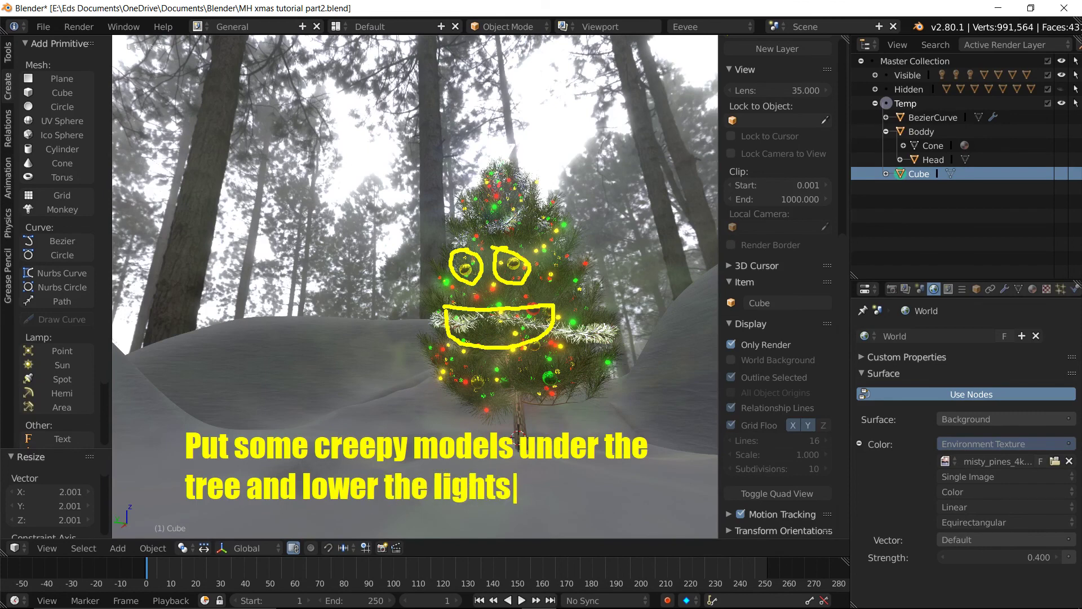
key(Return)
key(Escape)
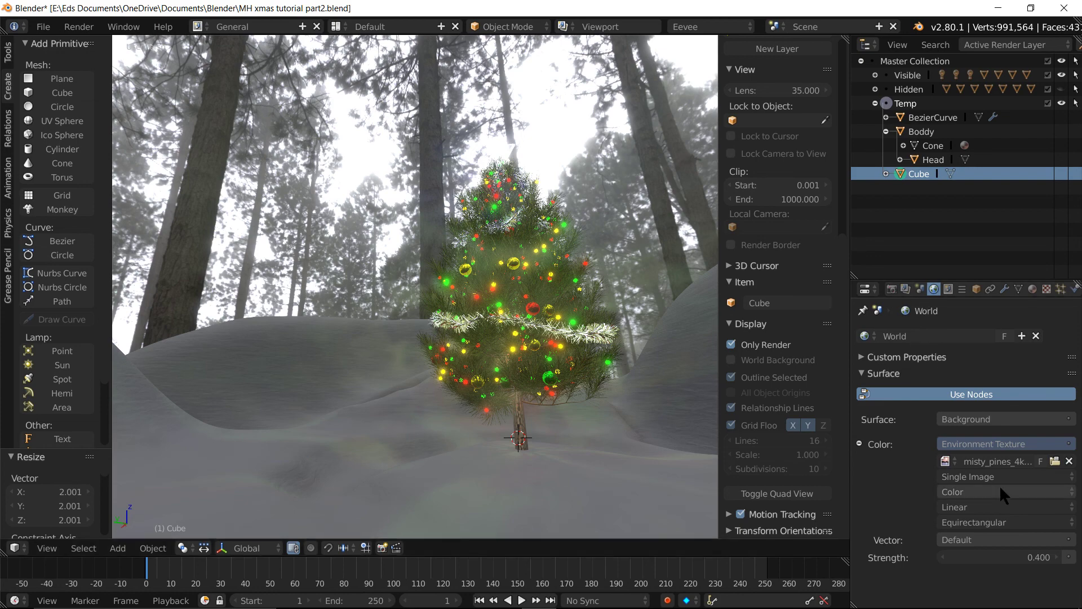
Lower World strength from 0.400 to 0.100, then orbit around the fog-wrapped tree
click(945, 555)
drag(945, 557, 888, 538)
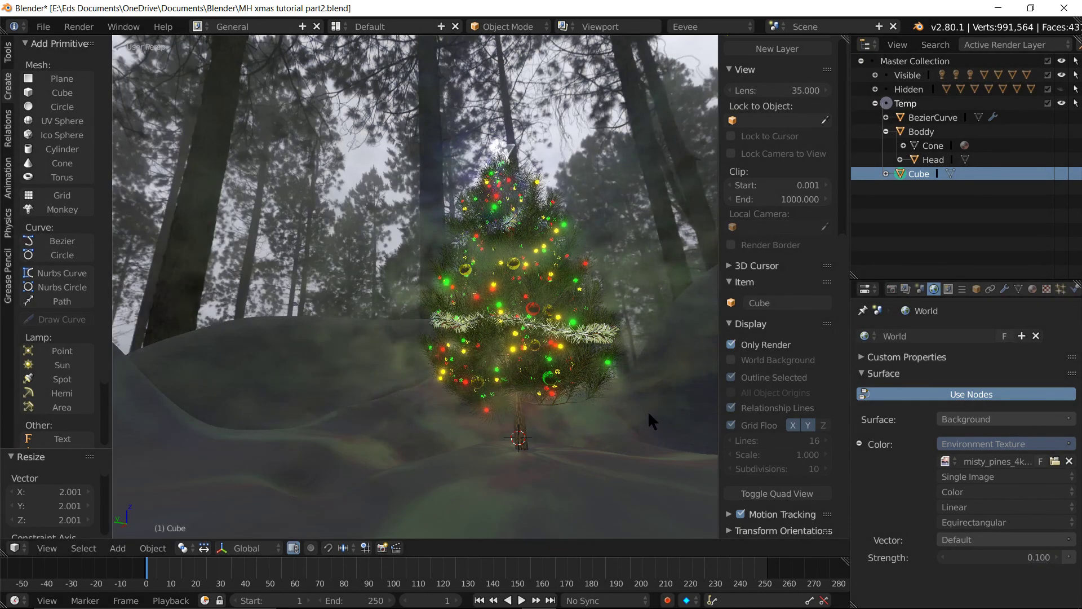
middle_drag(647, 409, 644, 415)
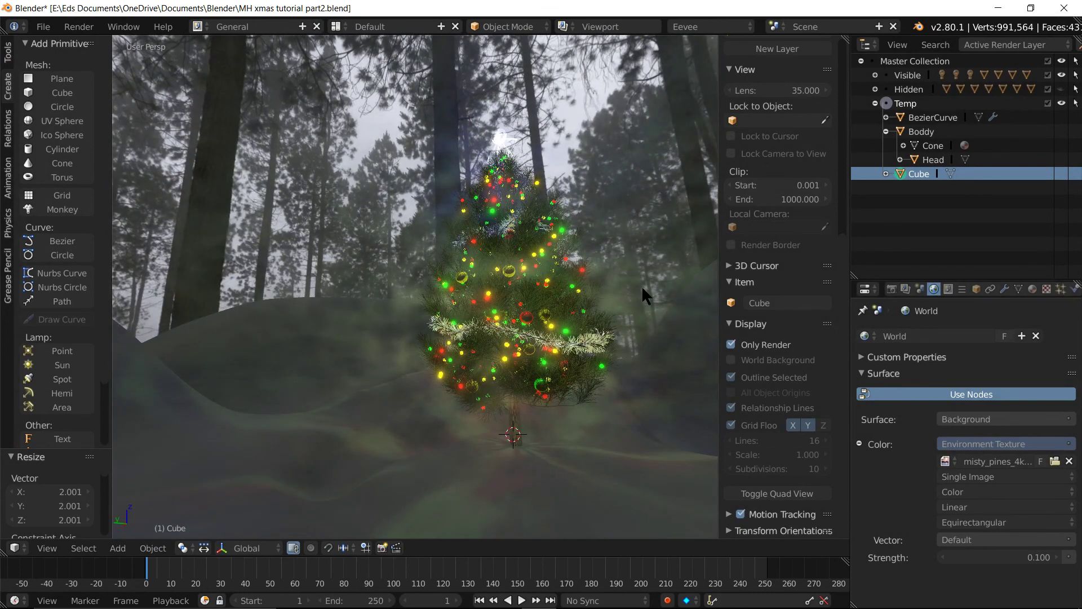
middle_drag(641, 285, 590, 395)
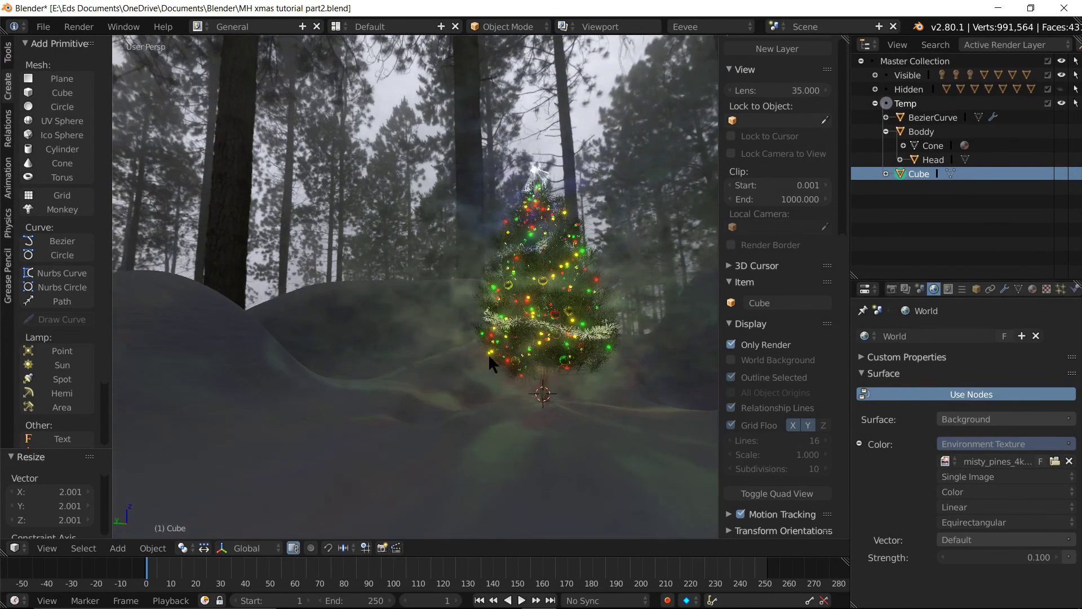
scroll(488, 353, up, 3)
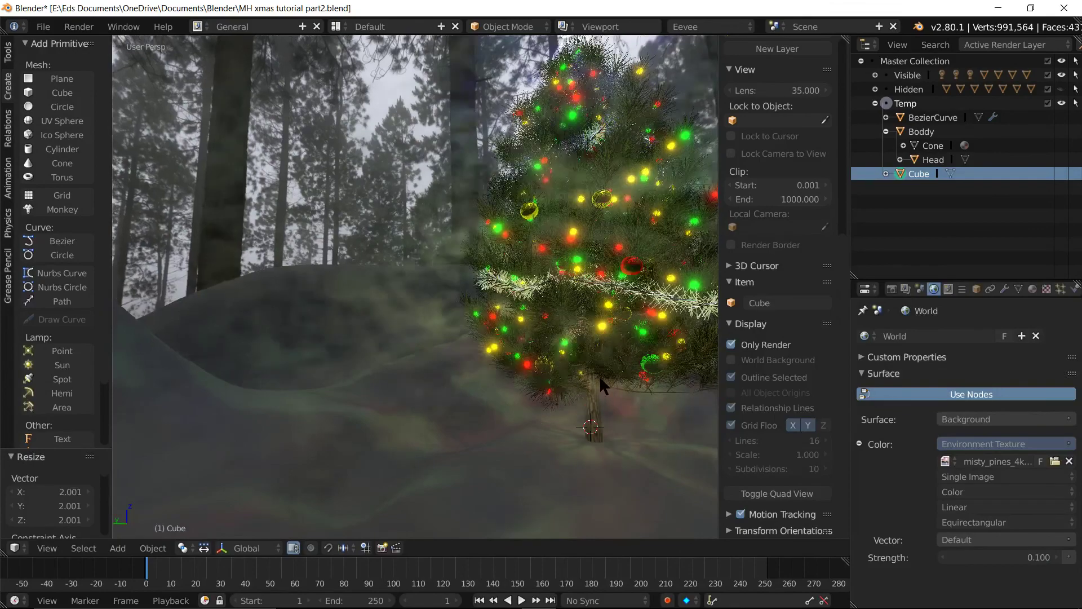
middle_drag(599, 375, 649, 366)
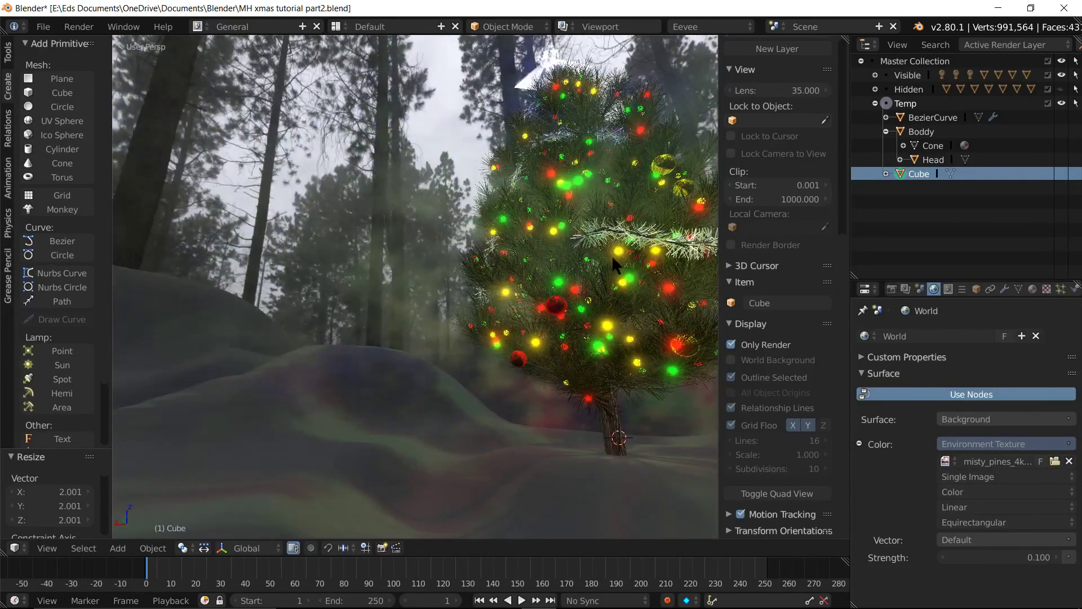
mouse_move(613, 258)
middle_down()
mouse_move(550, 319)
mouse_move(355, 379)
middle_up()
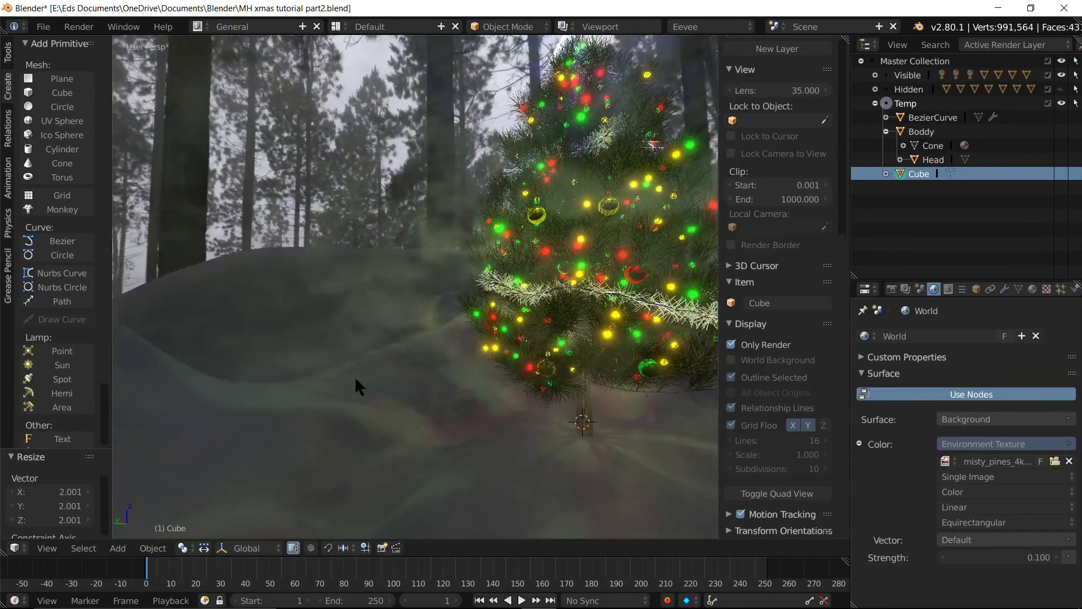